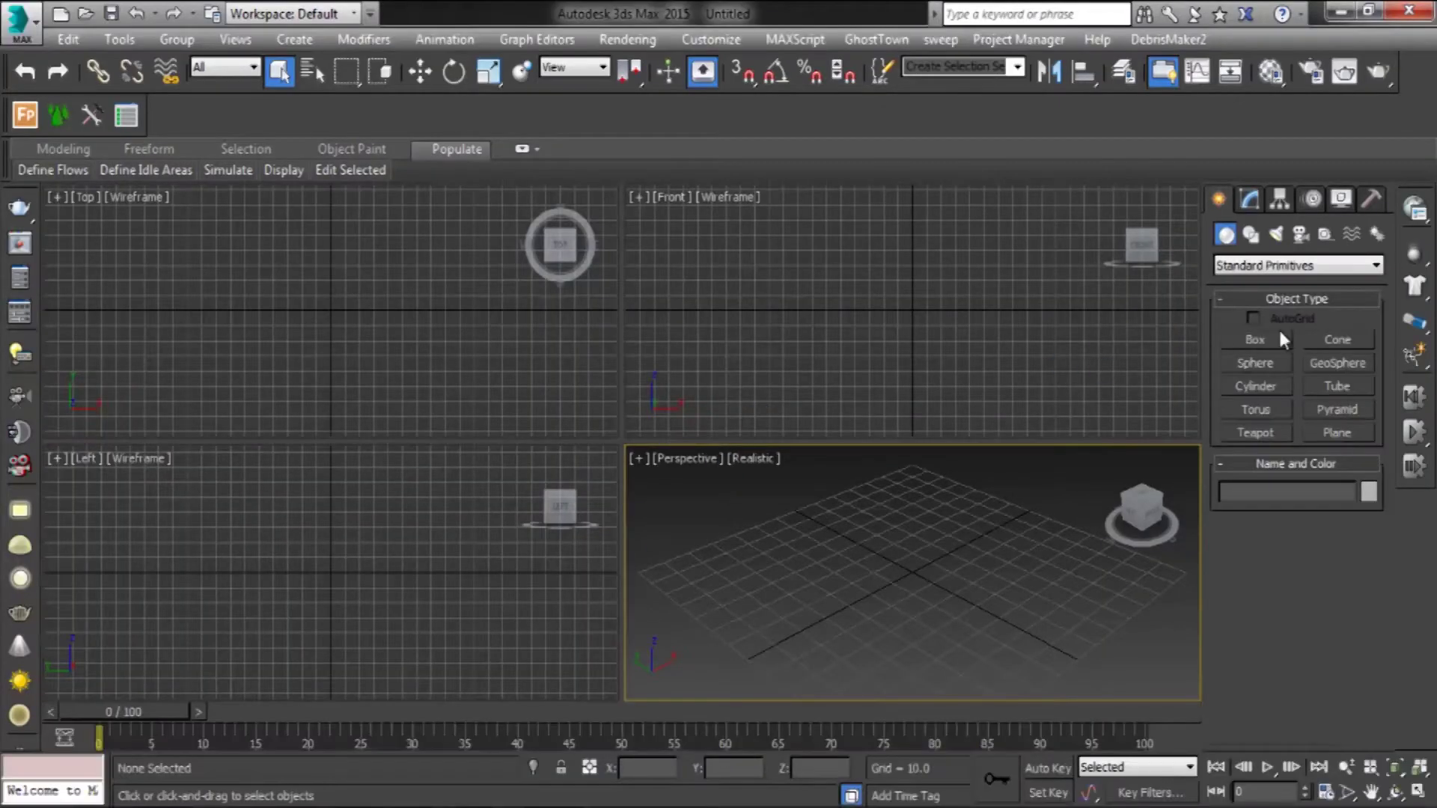
# Step: Look over the Units Setup and System Unit Setup dialogs, closing them unchanged
pyautogui.click(711, 39)
pyautogui.click(729, 324)
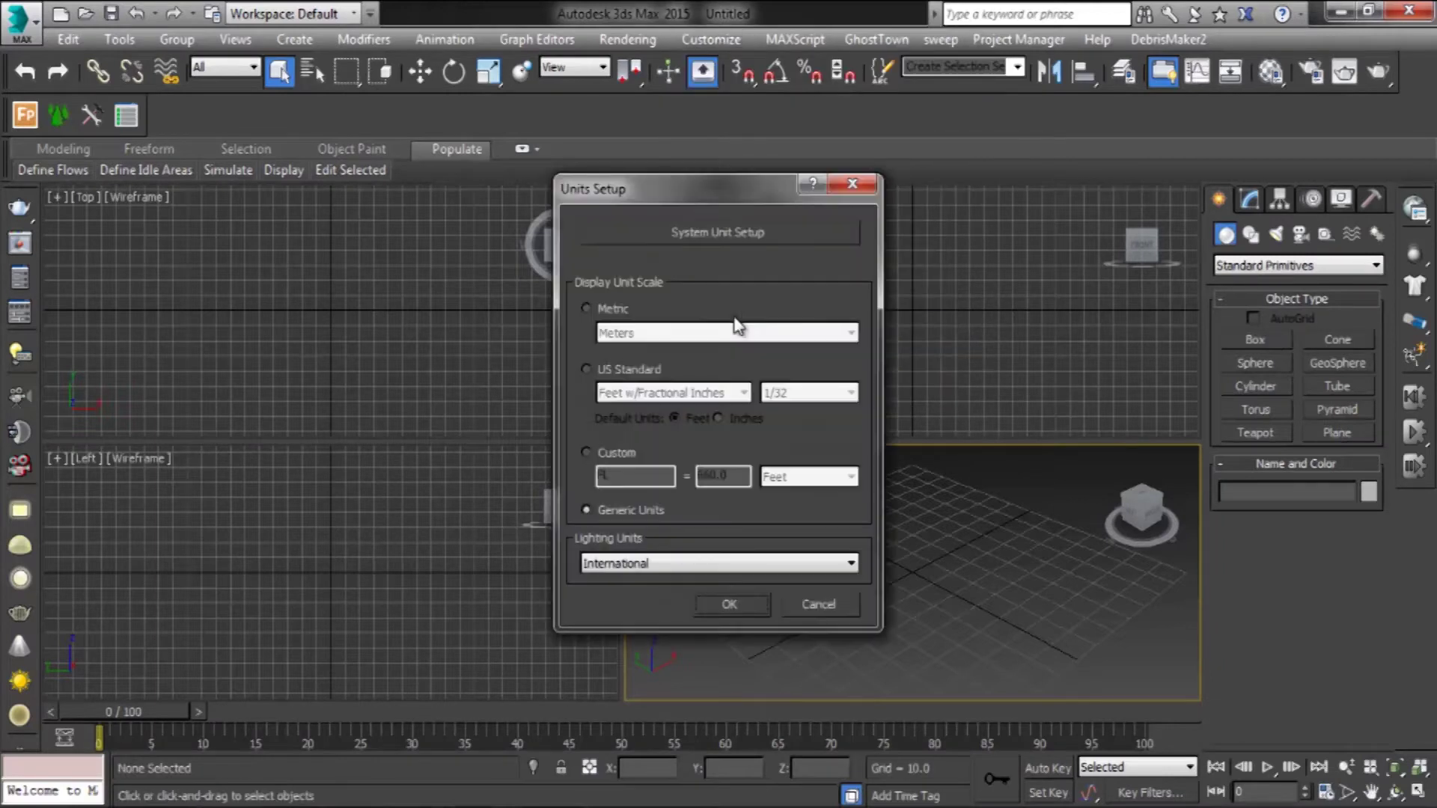
pyautogui.click(710, 232)
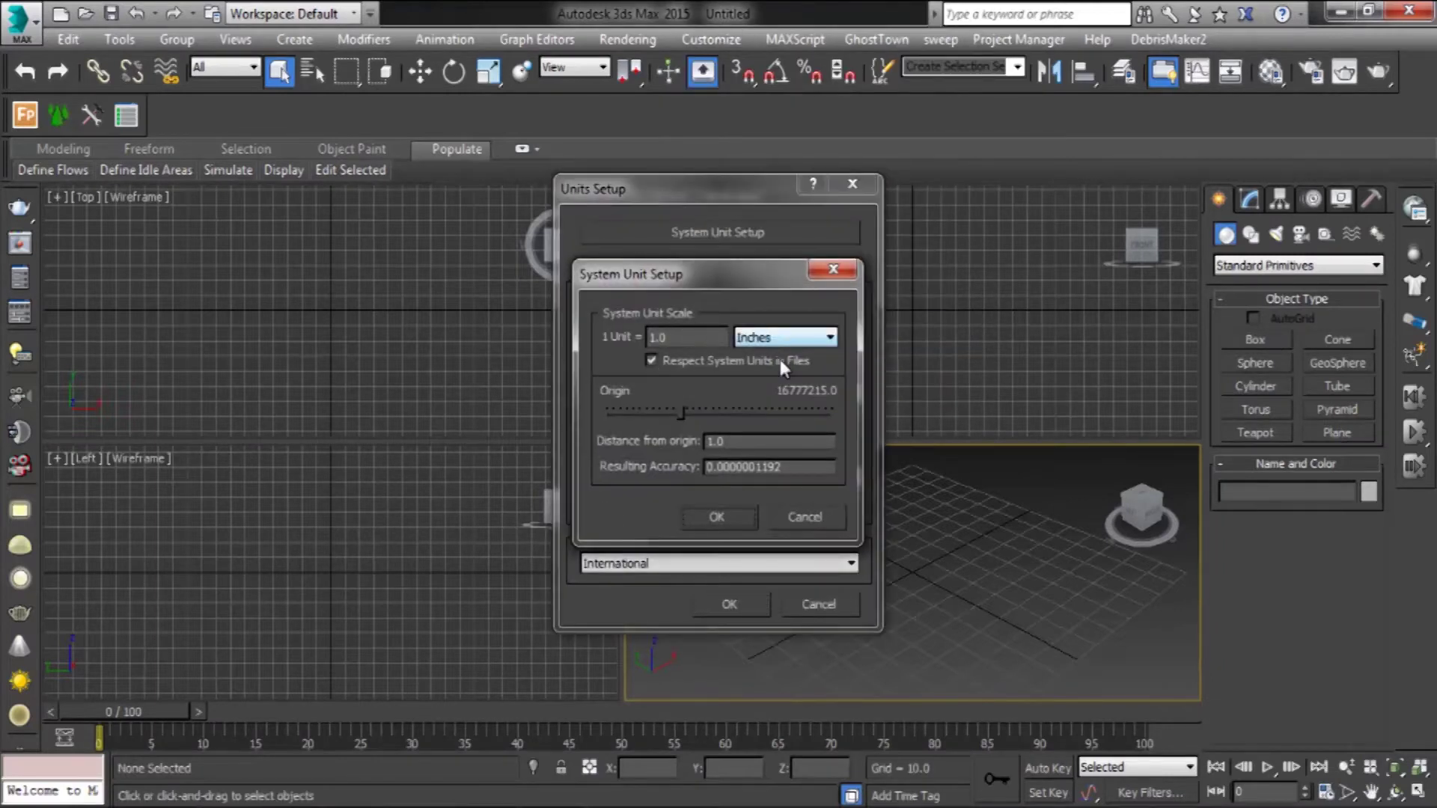
pyautogui.click(727, 515)
pyautogui.click(854, 183)
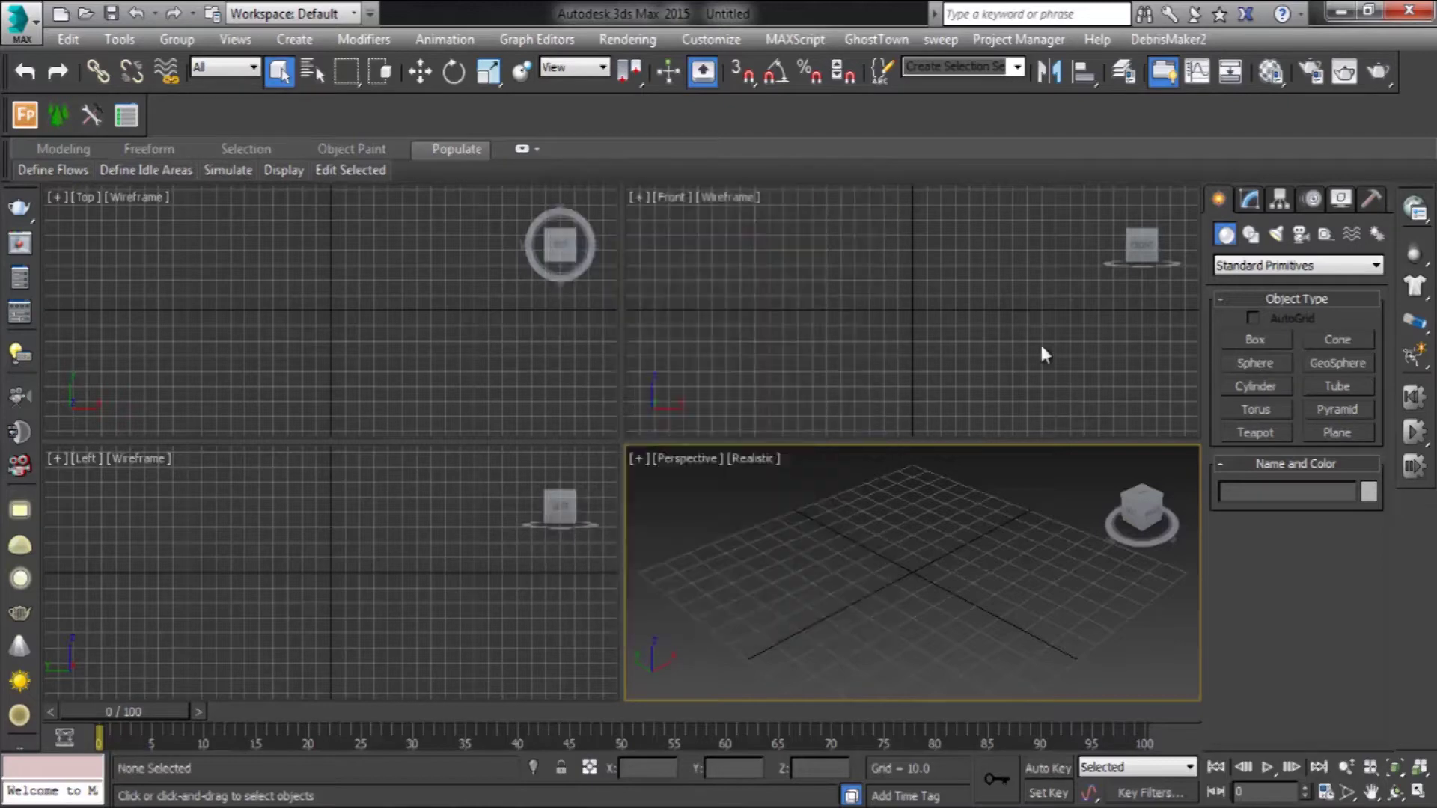
# Step: Draw a test box in the Top view and make it a 140-unit cube
pyautogui.click(1255, 339)
pyautogui.click(305, 289)
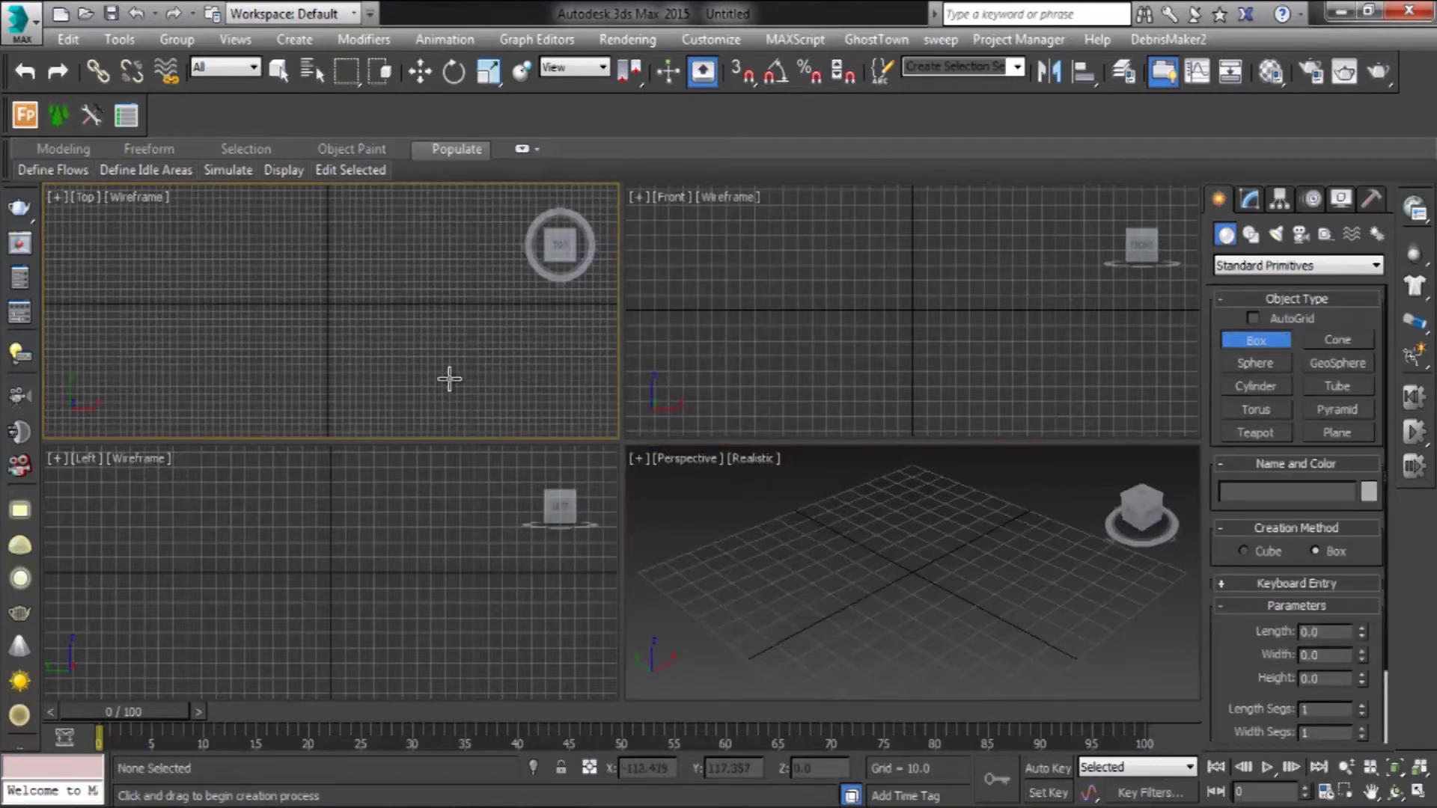
pyautogui.moveTo(449, 378); pyautogui.dragTo(449, 385)
pyautogui.click(449, 314)
pyautogui.hotkey('alt', 'w')
pyautogui.scroll(-5, 725, 476)
pyautogui.scroll(3, 726, 476)
pyautogui.scroll(2, 712, 474)
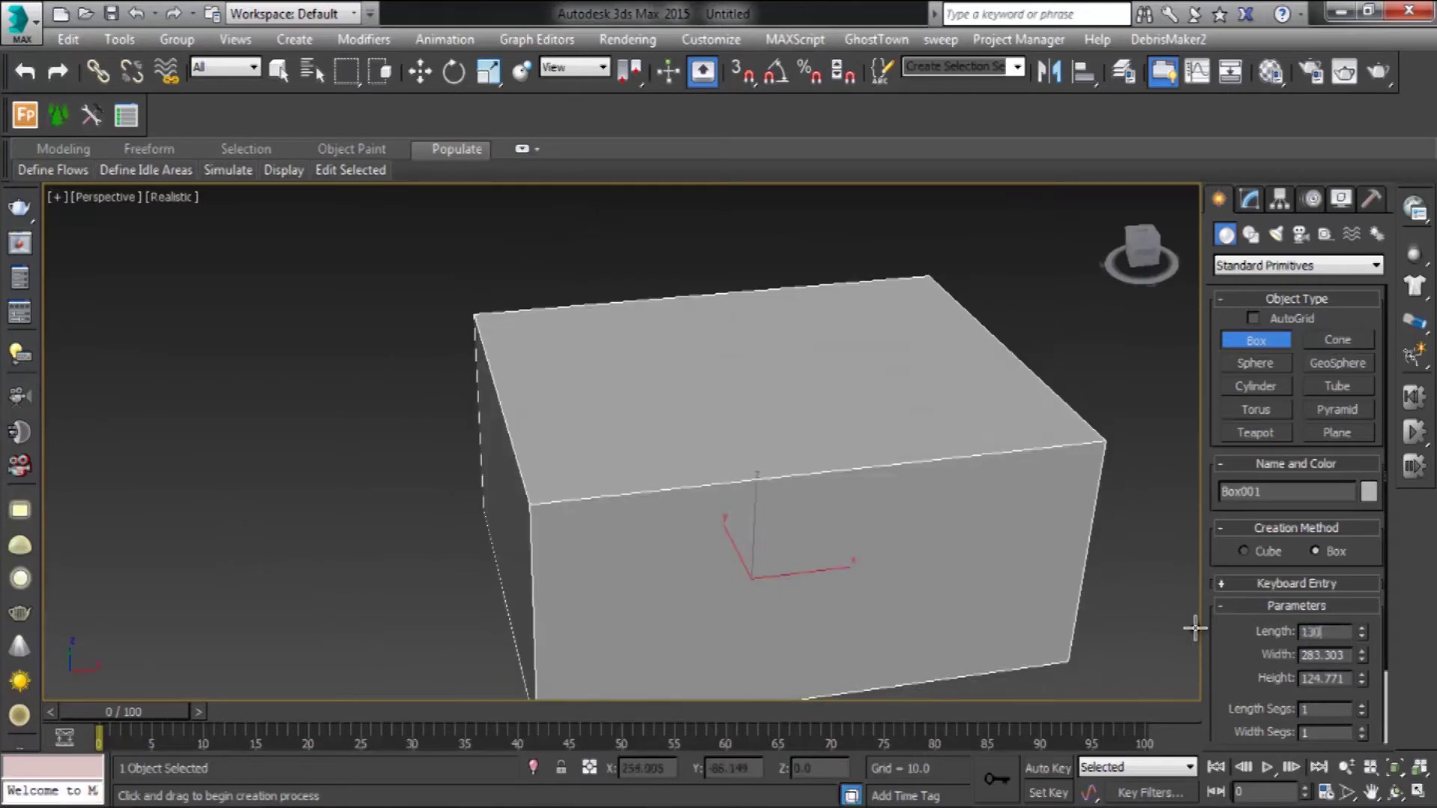
pyautogui.doubleClick(1311, 656)
pyautogui.press('Return')
pyautogui.moveTo(978, 532)
pyautogui.keyDown('alt'); pyautogui.mouseDown(button='middle')
pyautogui.moveTo(1020, 440)
pyautogui.moveTo(955, 468)
pyautogui.moveTo(1058, 529)
pyautogui.mouseUp(button='middle'); pyautogui.keyUp('alt')
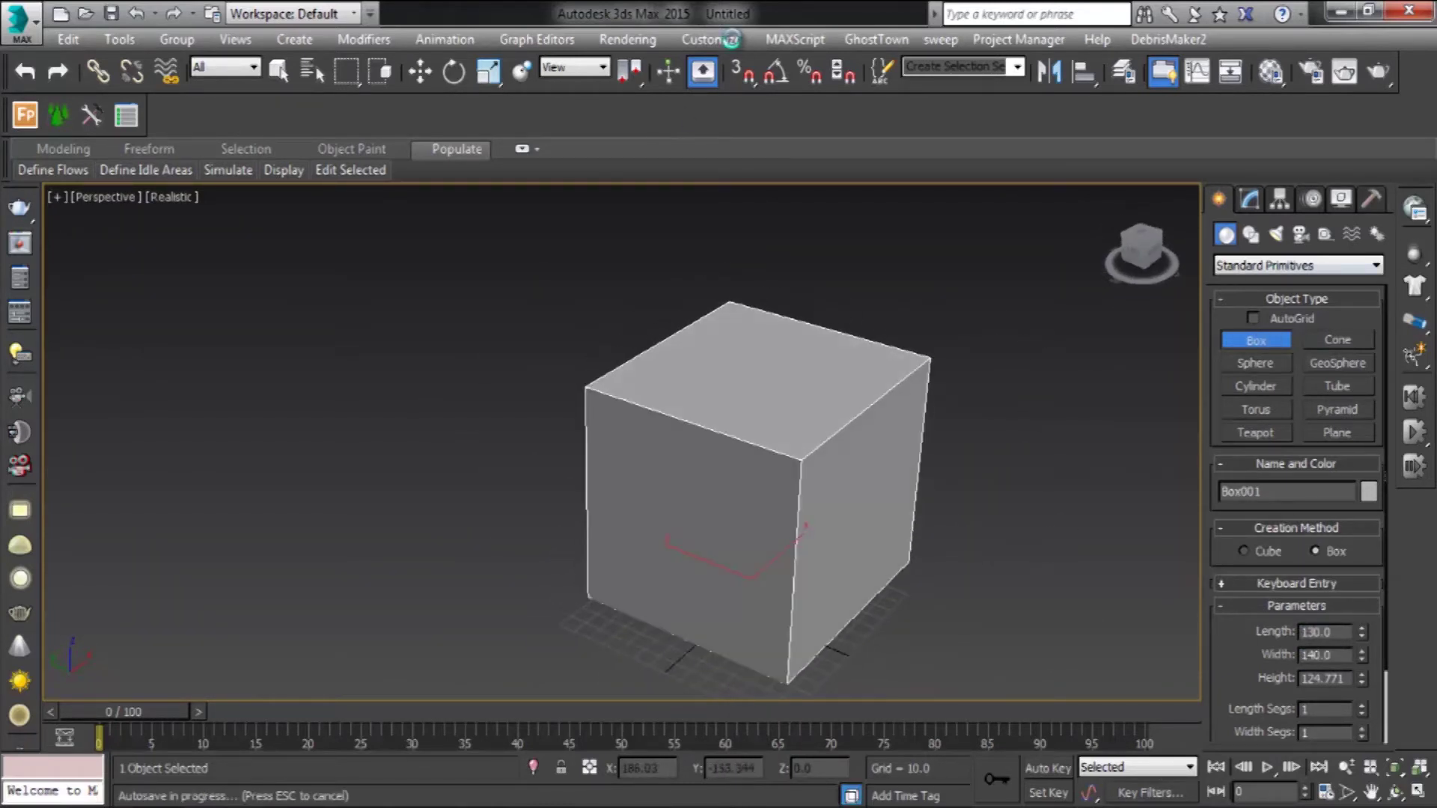
# Step: Set the scene's display units to Metric Meters in Units Setup
pyautogui.click(711, 39)
pyautogui.click(731, 291)
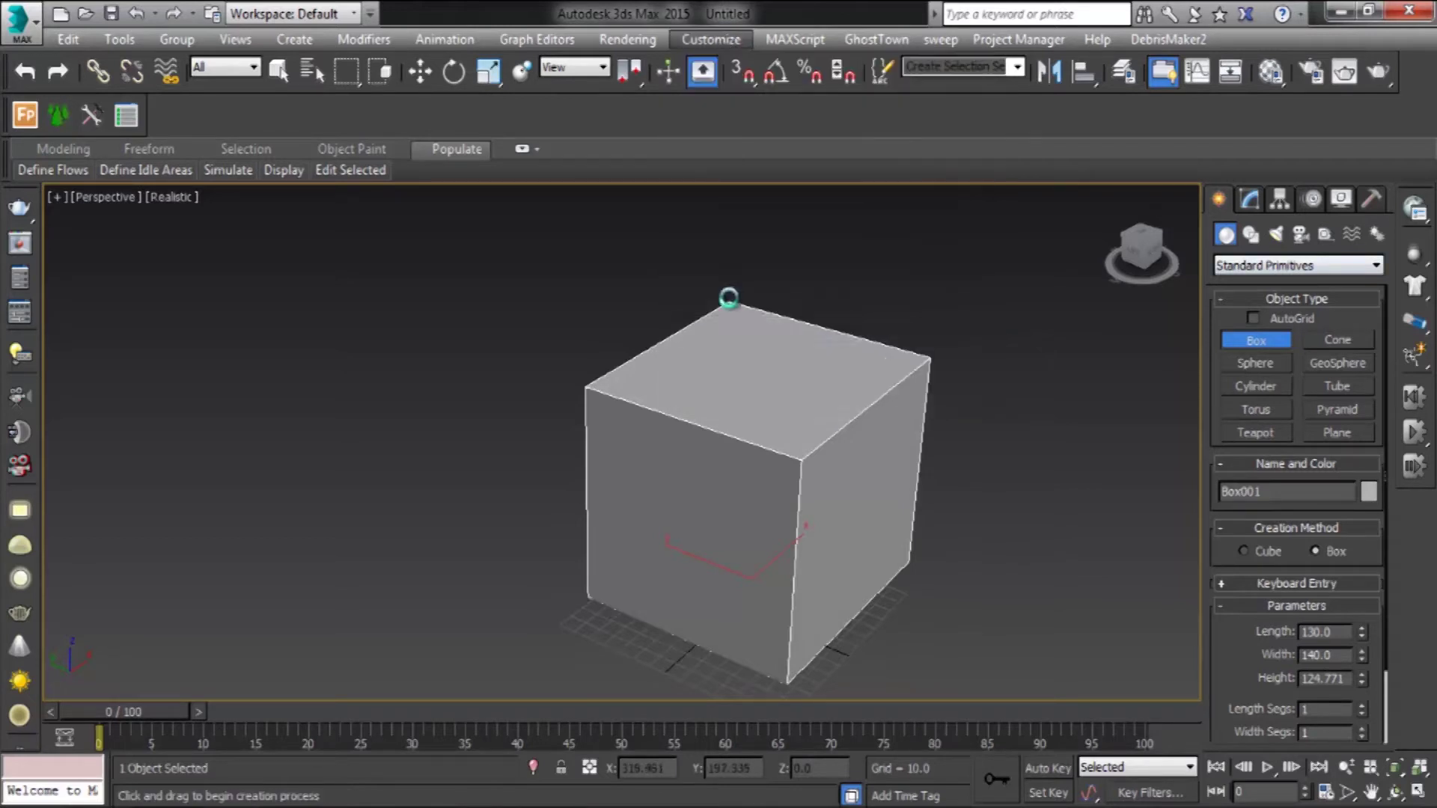
pyautogui.click(717, 232)
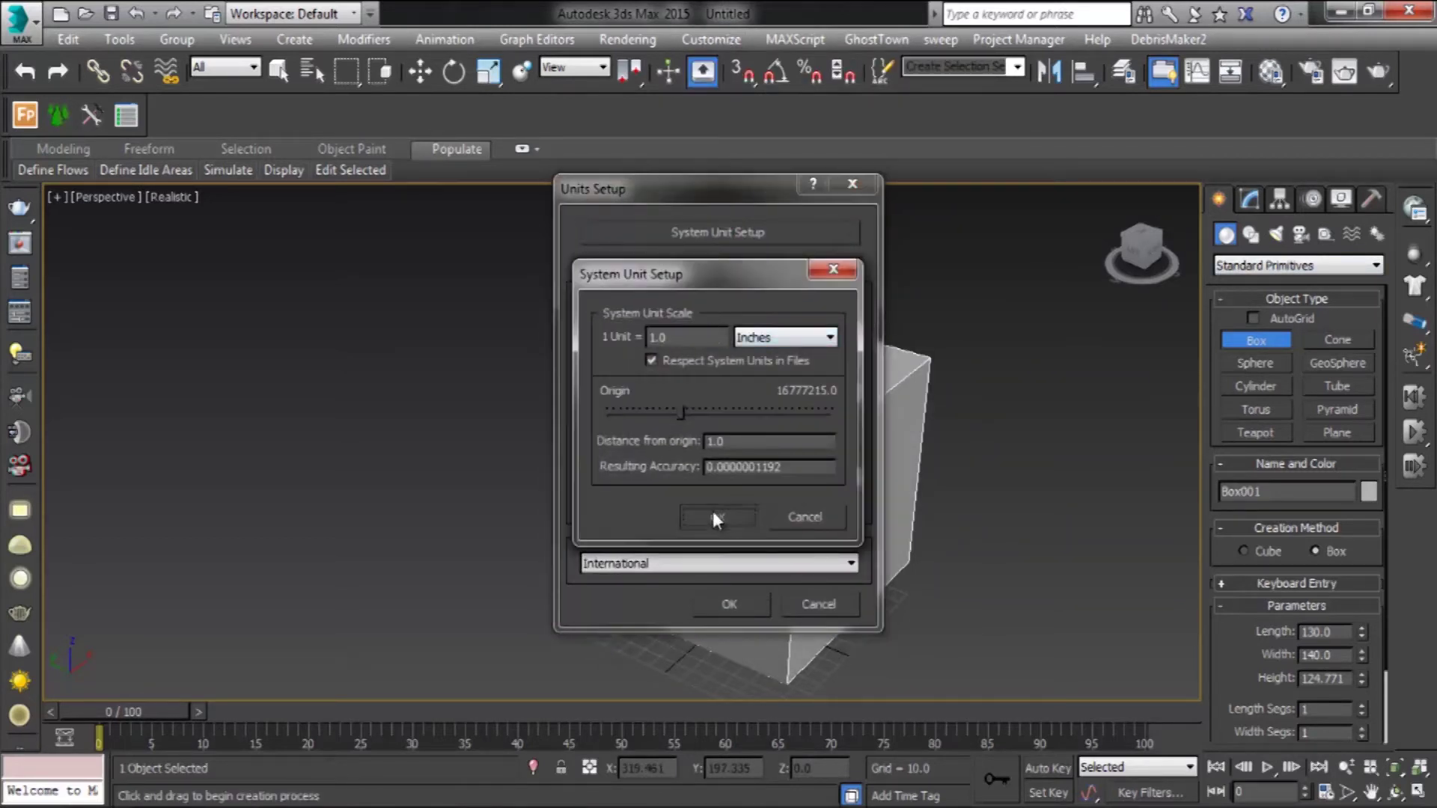
pyautogui.click(714, 534)
pyautogui.click(730, 604)
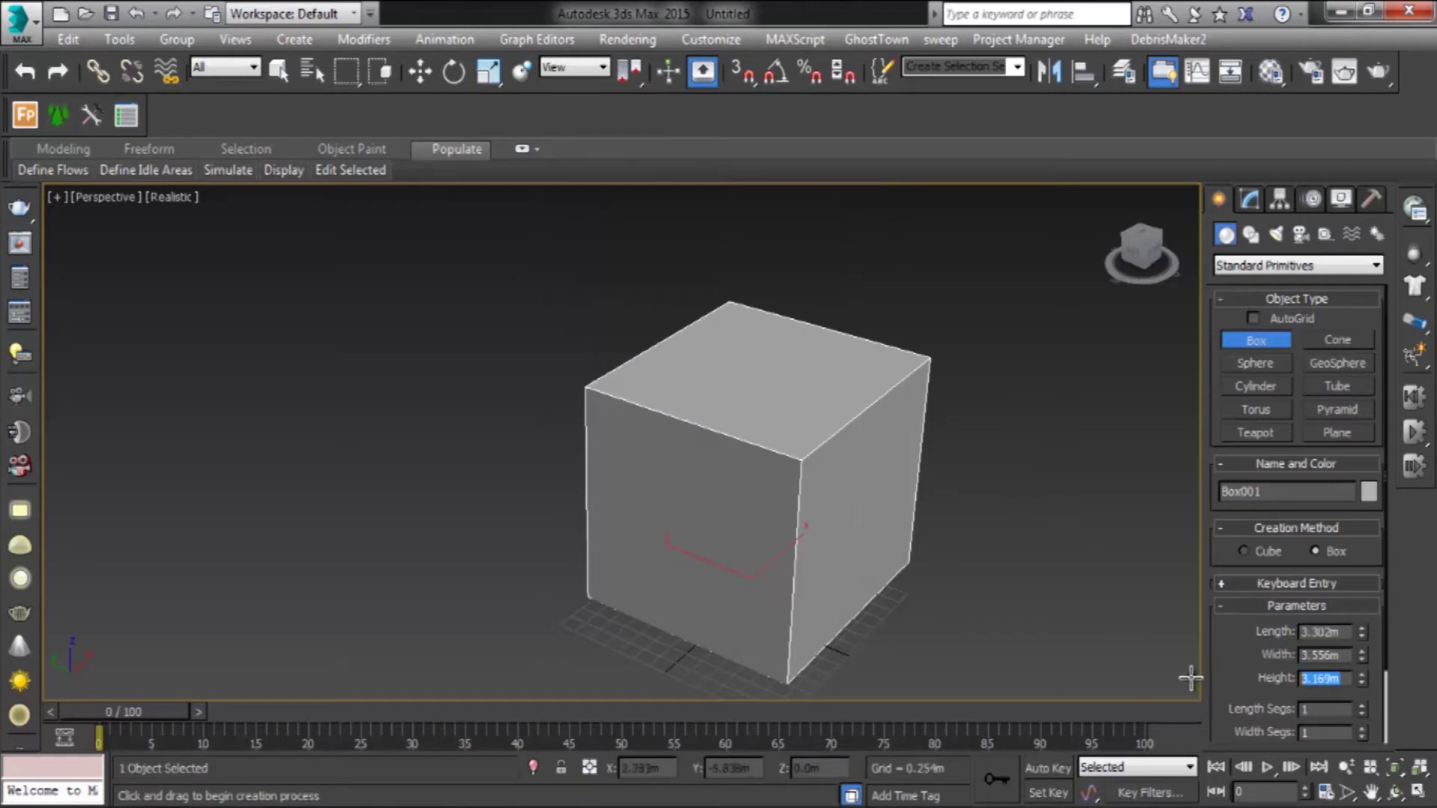
# Step: Resize the test box to 4 m wide and 3 m long, then delete it
pyautogui.write('4')
pyautogui.press('Return')
pyautogui.keyDown('alt'); pyautogui.moveTo(860, 449); pyautogui.dragTo(577, 334, button='middle'); pyautogui.keyUp('alt')
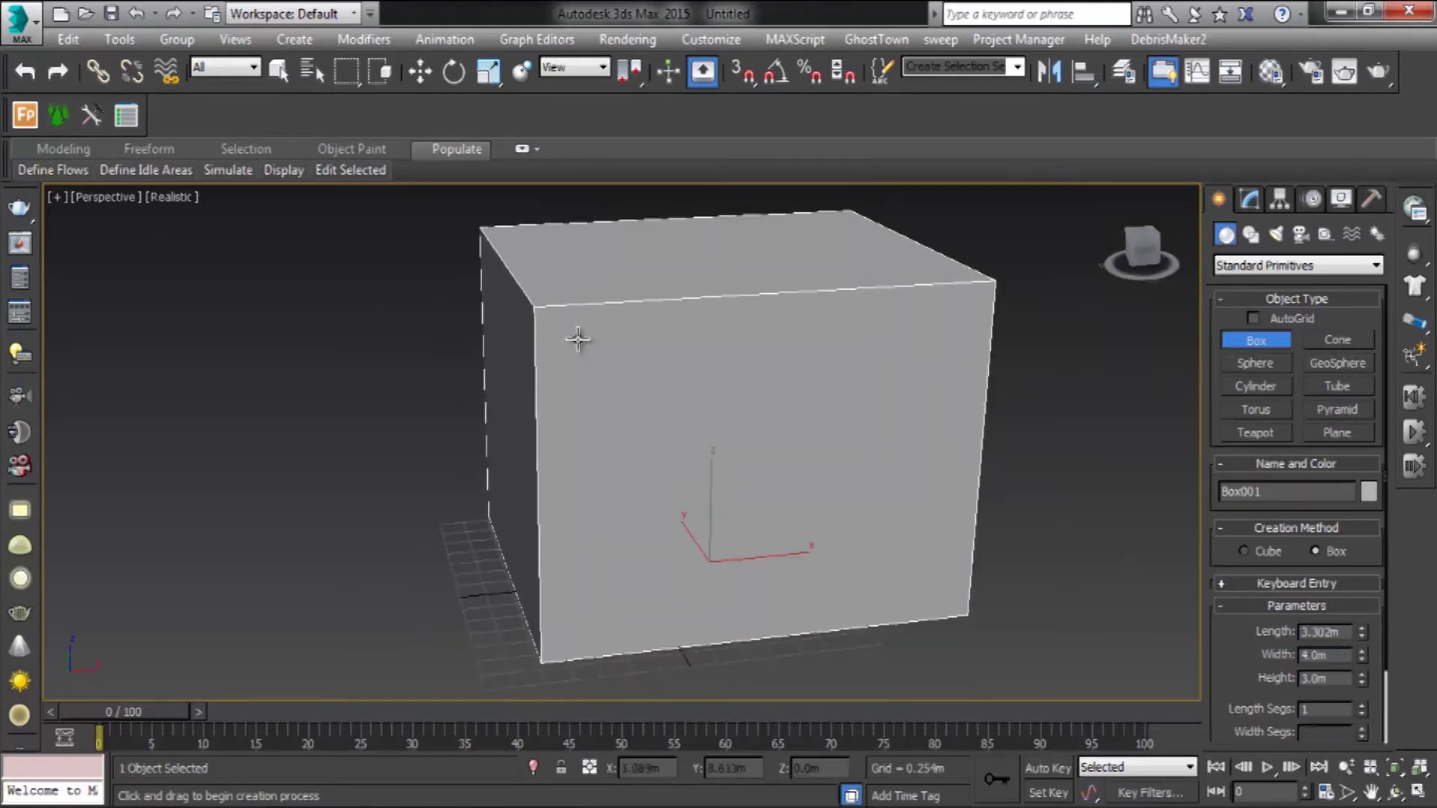
pyautogui.moveTo(1340, 633); pyautogui.dragTo(1257, 634)
pyautogui.press('Return')
pyautogui.moveTo(673, 523)
pyautogui.keyDown('alt'); pyautogui.mouseDown(button='middle')
pyautogui.moveTo(780, 464)
pyautogui.moveTo(763, 581)
pyautogui.mouseUp(button='middle'); pyautogui.keyUp('alt')
pyautogui.scroll(-2, 770, 529)
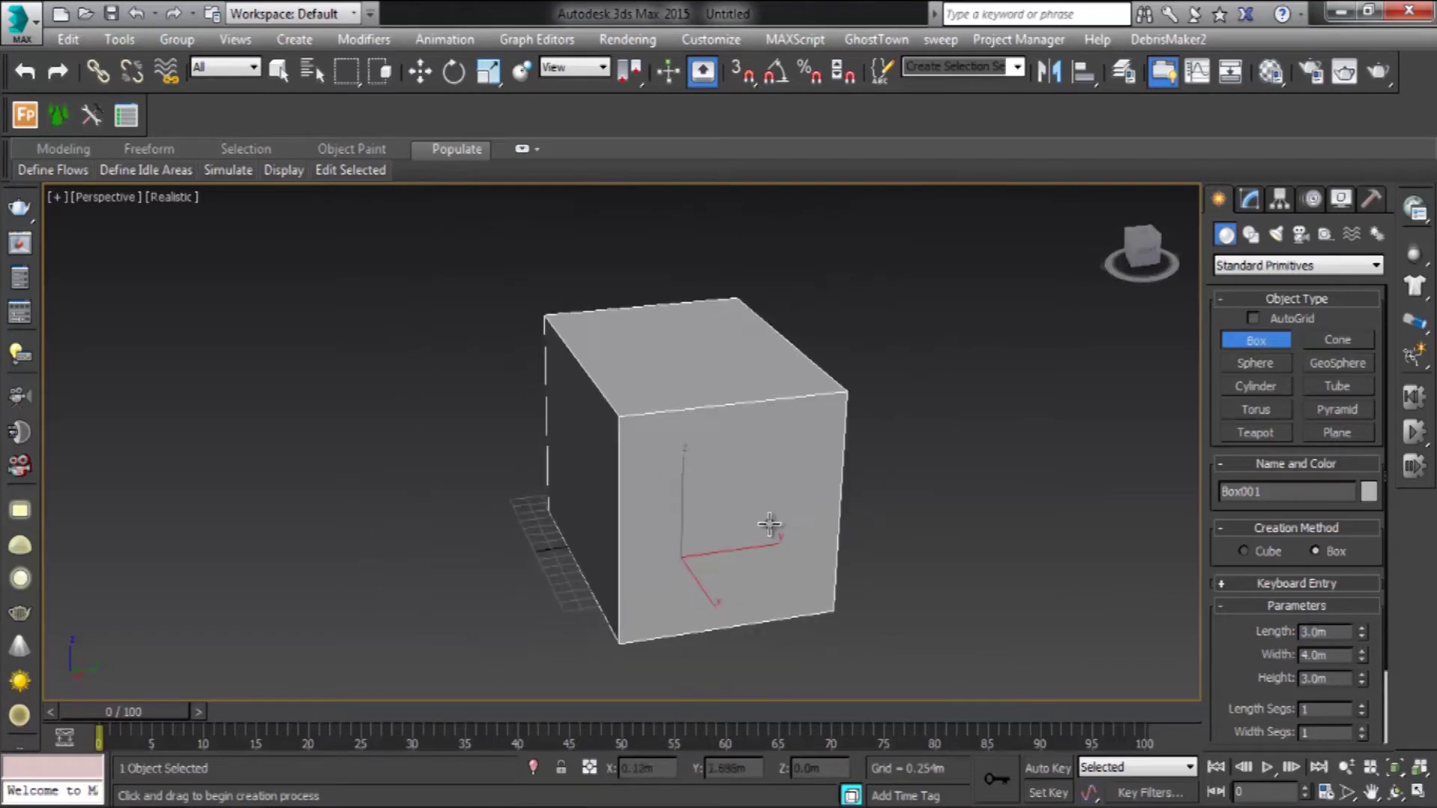
pyautogui.scroll(5, 741, 529)
pyautogui.scroll(2, 736, 509)
pyautogui.scroll(-5, 756, 539)
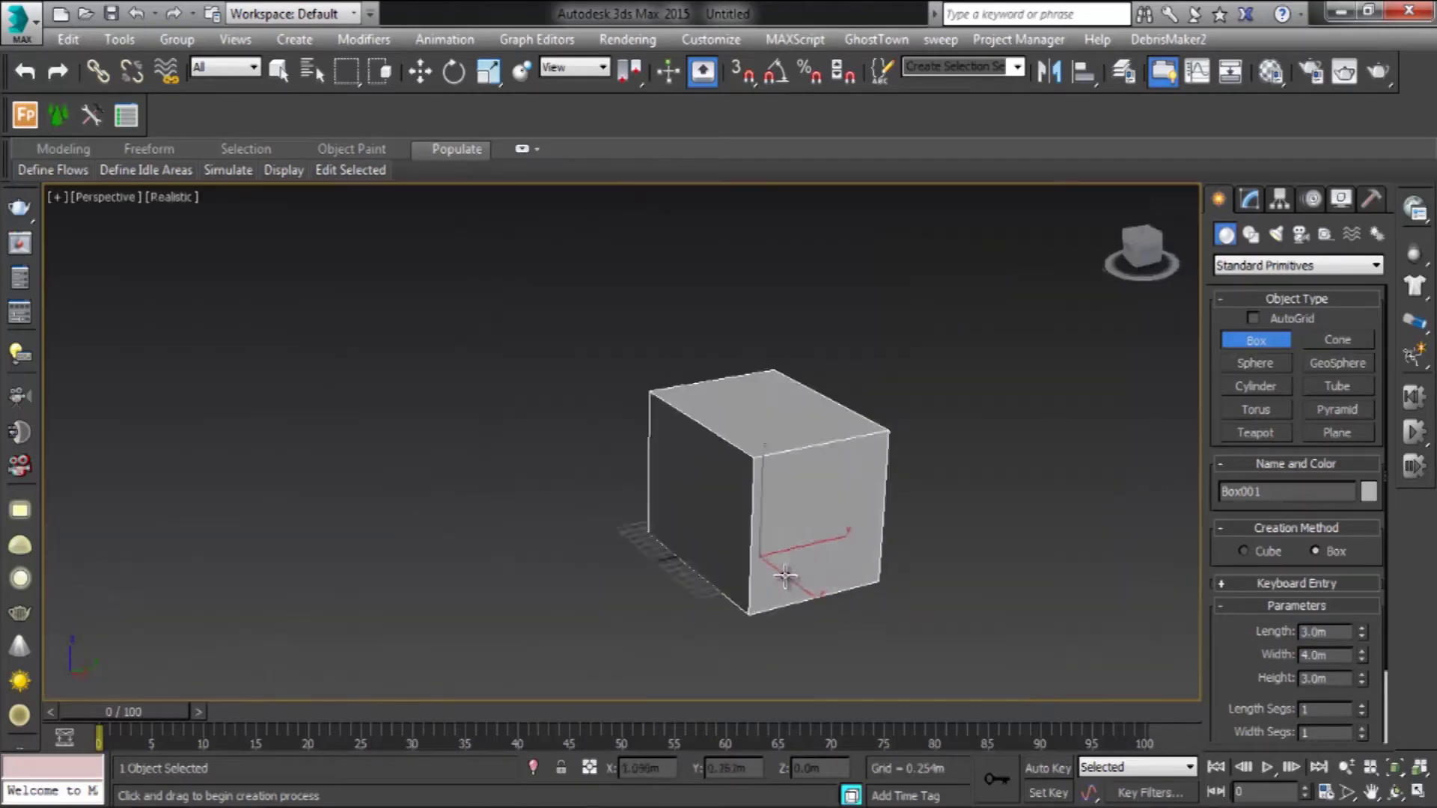
pyautogui.scroll(1, 832, 572)
pyautogui.press('Delete')
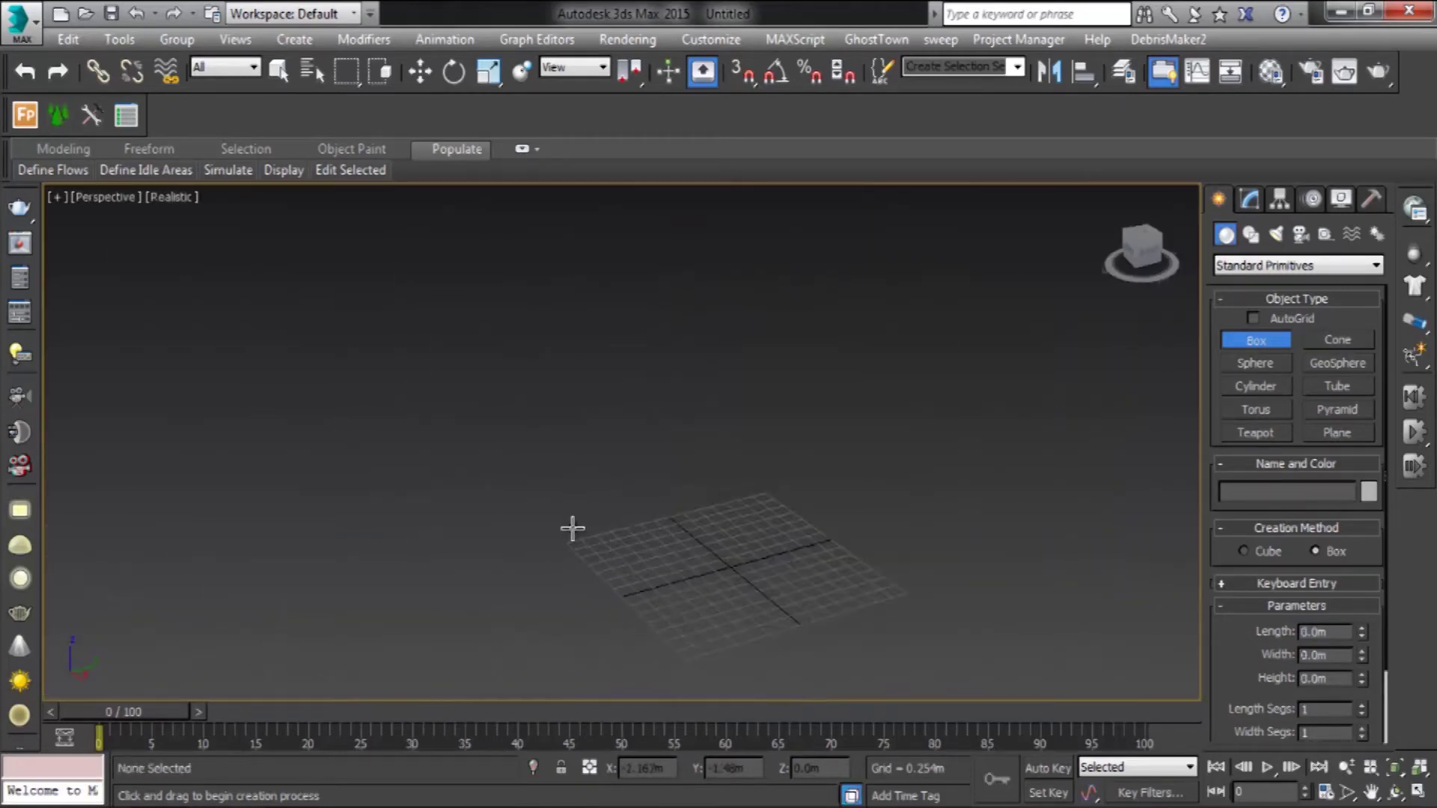
# Step: Create a 6 m wide wall box and zero its X and Y position
pyautogui.press('t')
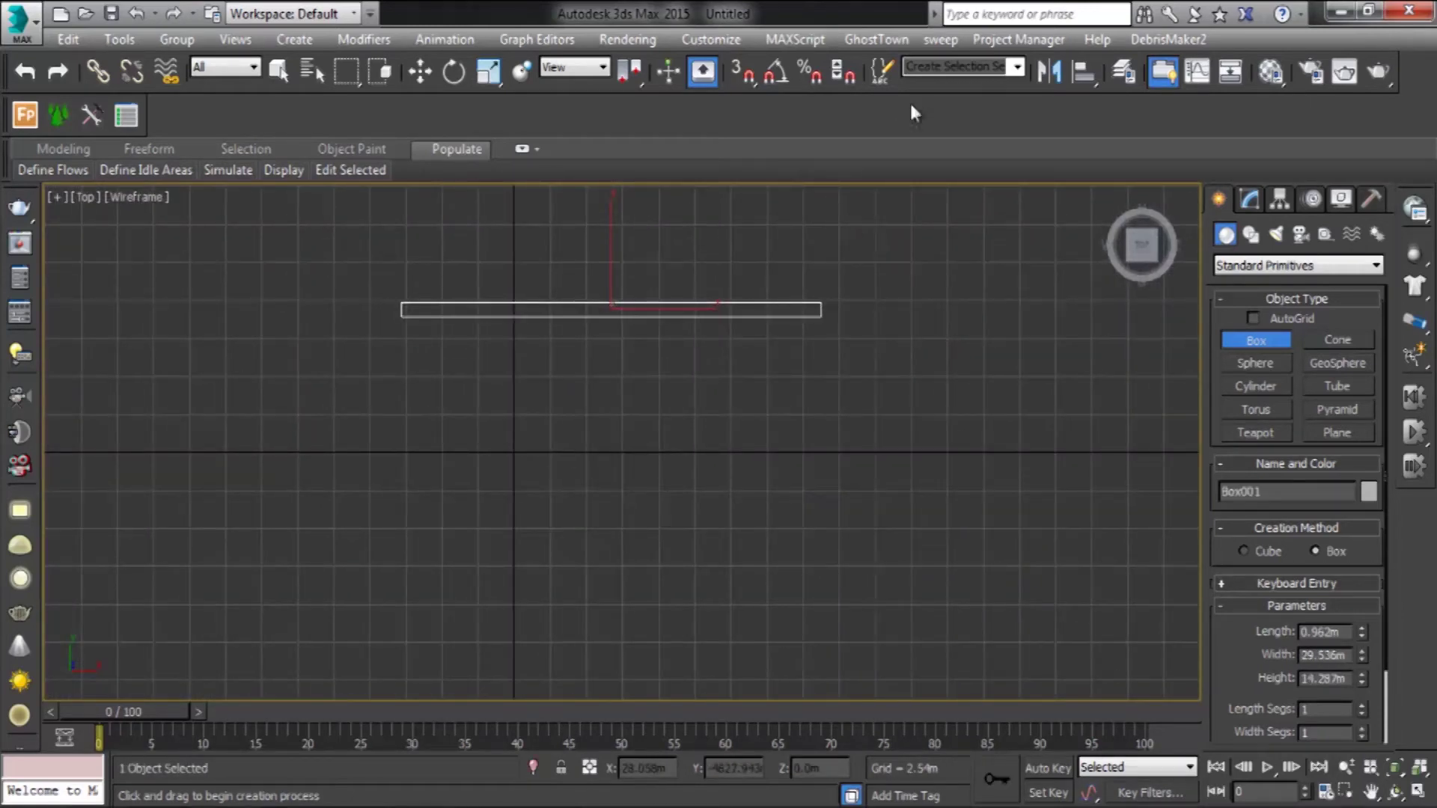
pyautogui.press('p')
pyautogui.scroll(-3, 749, 599)
pyautogui.write('6')
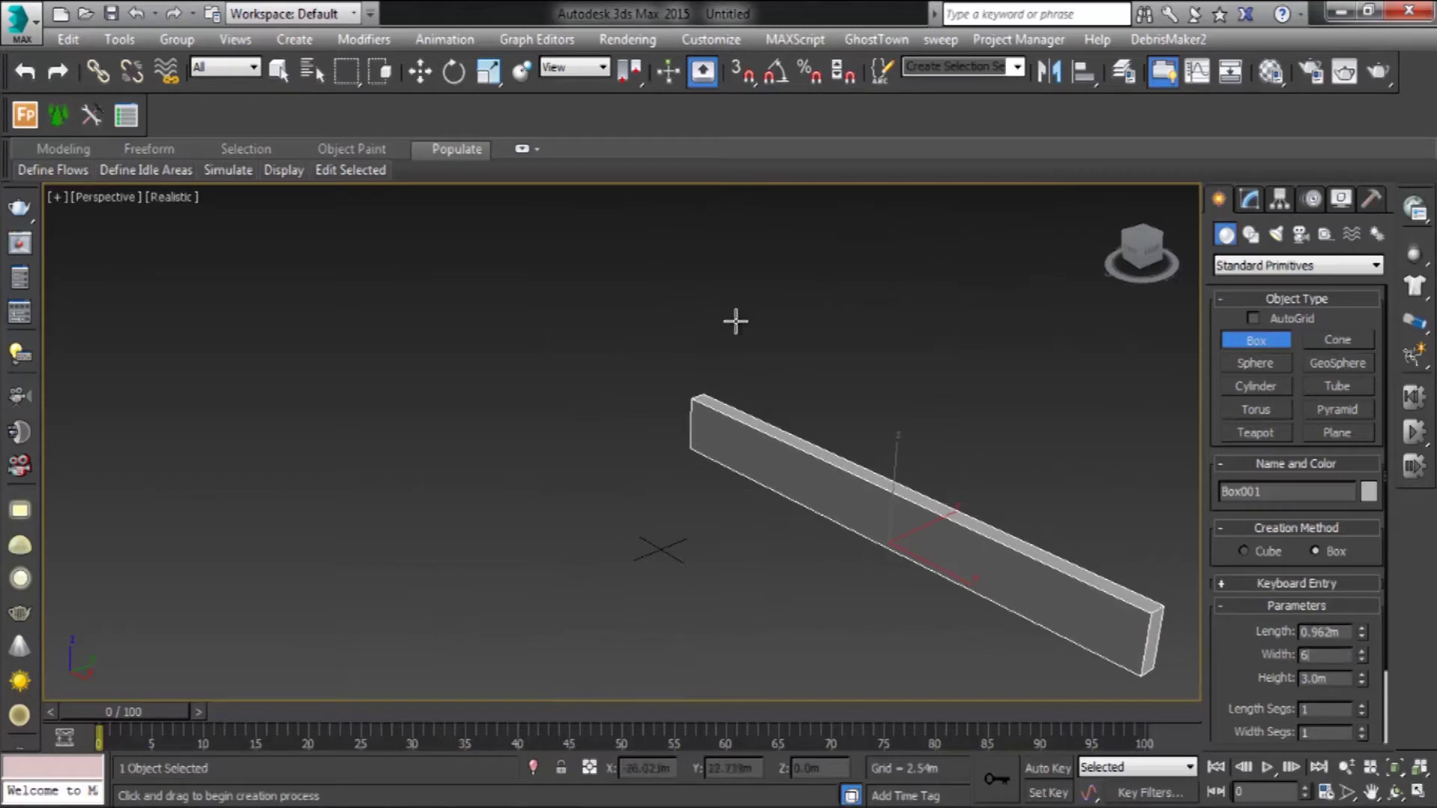
pyautogui.press('Return')
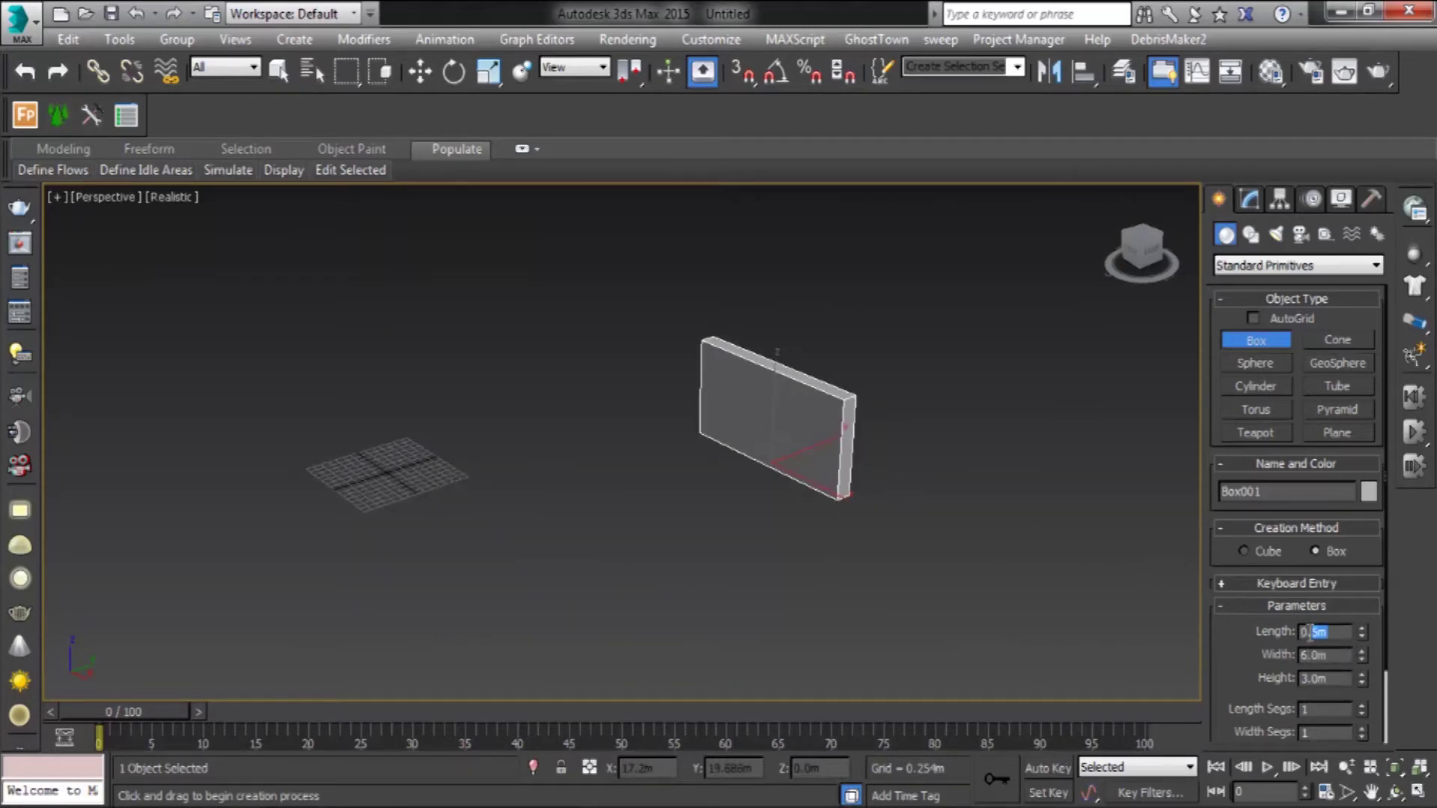
pyautogui.press('w')
pyautogui.rightClick(683, 767)
pyautogui.rightClick(769, 768)
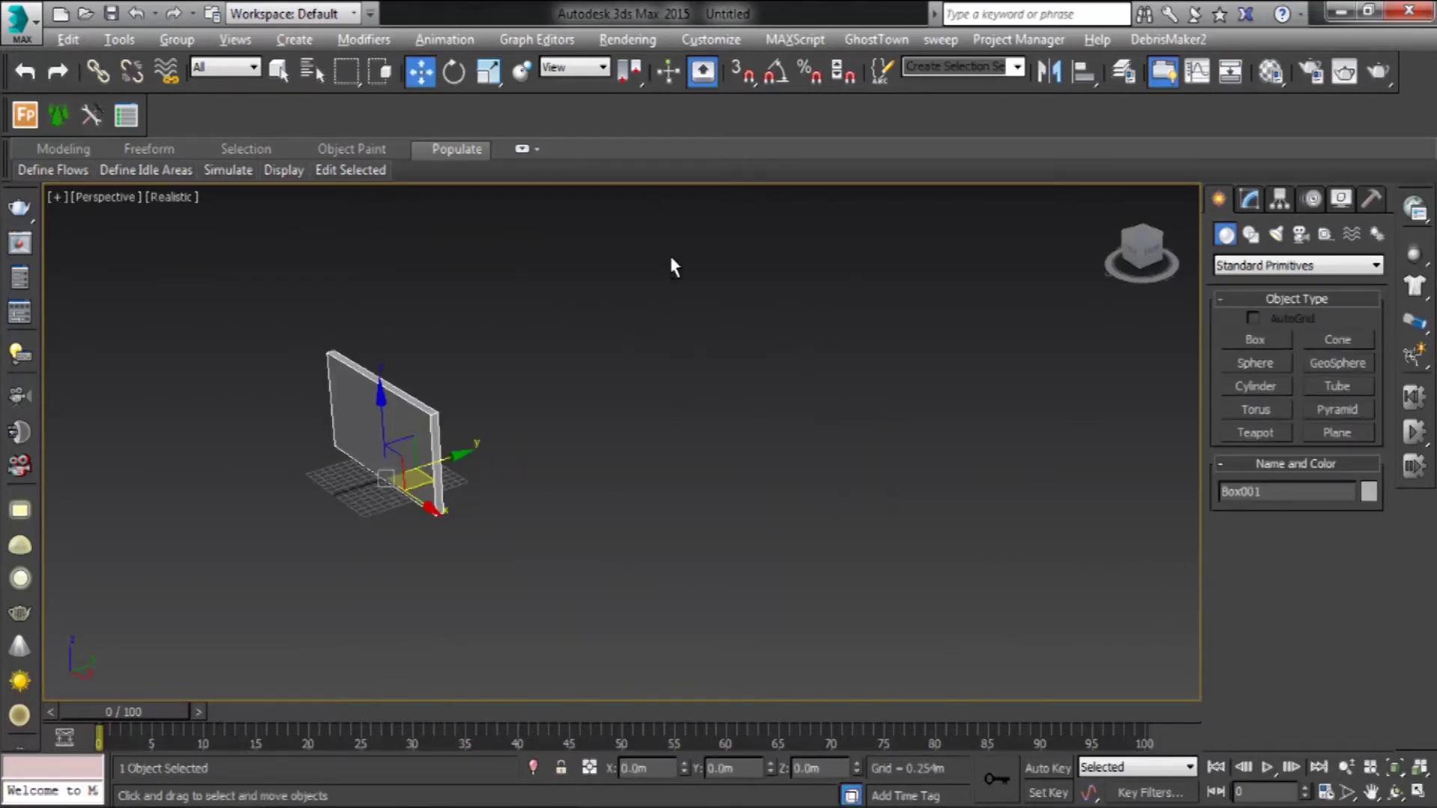
# Step: Clone the wall downward in the Top view as a parallel copy
pyautogui.press('t')
pyautogui.scroll(5, 462, 350)
pyautogui.moveTo(606, 151); pyautogui.dragTo(584, 210, button='middle')
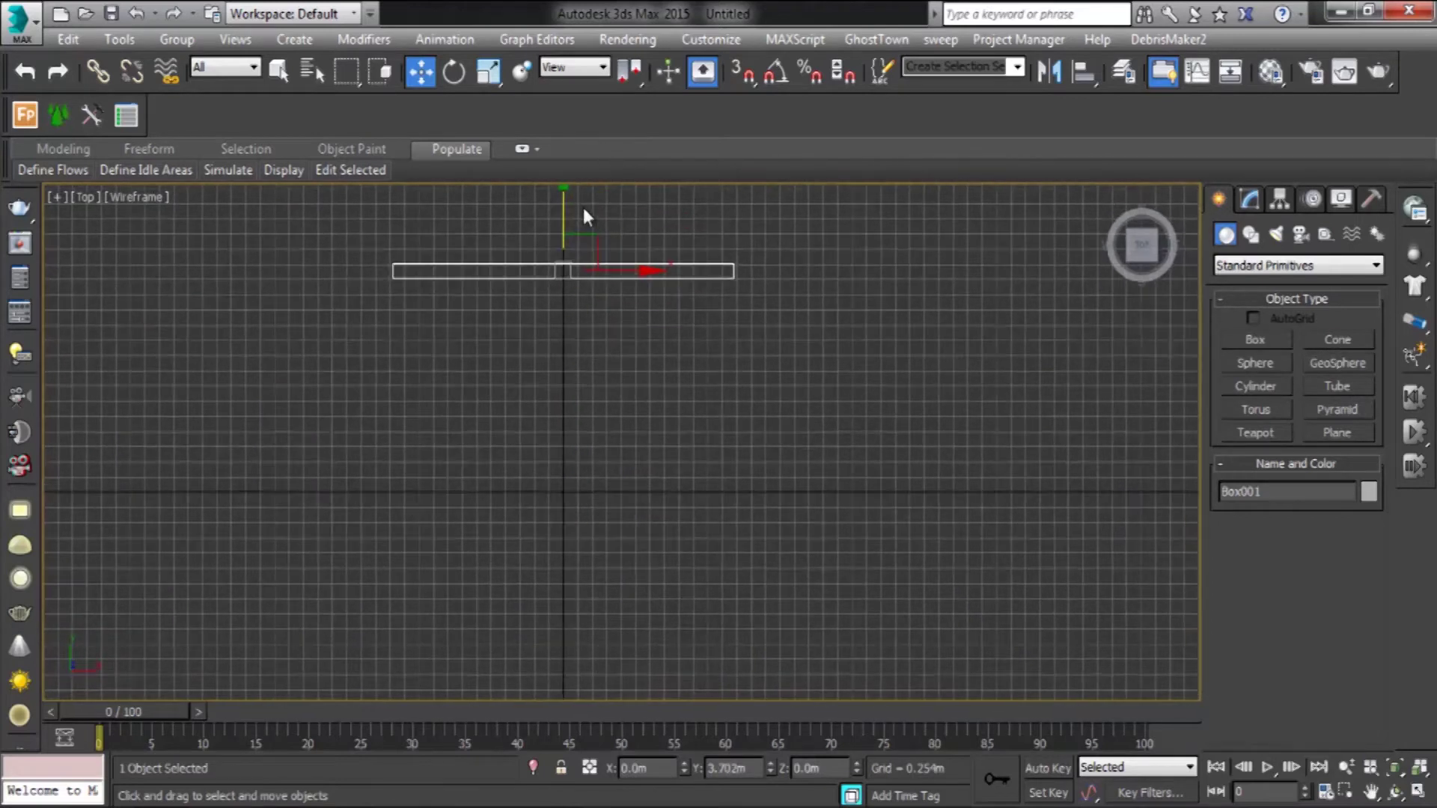
pyautogui.keyDown('shift'); pyautogui.moveTo(566, 555); pyautogui.dragTo(566, 555); pyautogui.keyUp('shift')
pyautogui.click(718, 510)
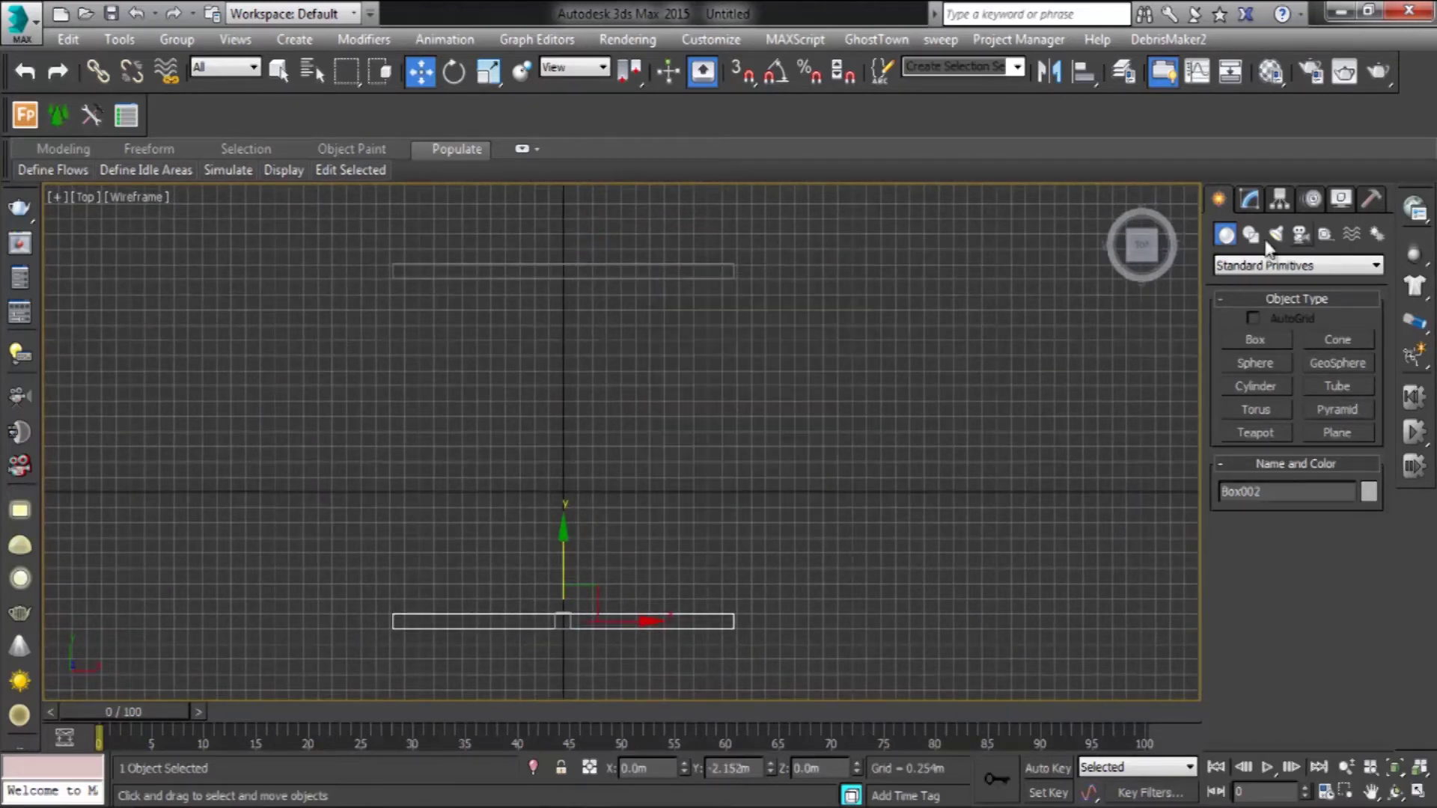
# Step: Create a perpendicular wall box and set its thickness to 0.15 m
pyautogui.click(1256, 340)
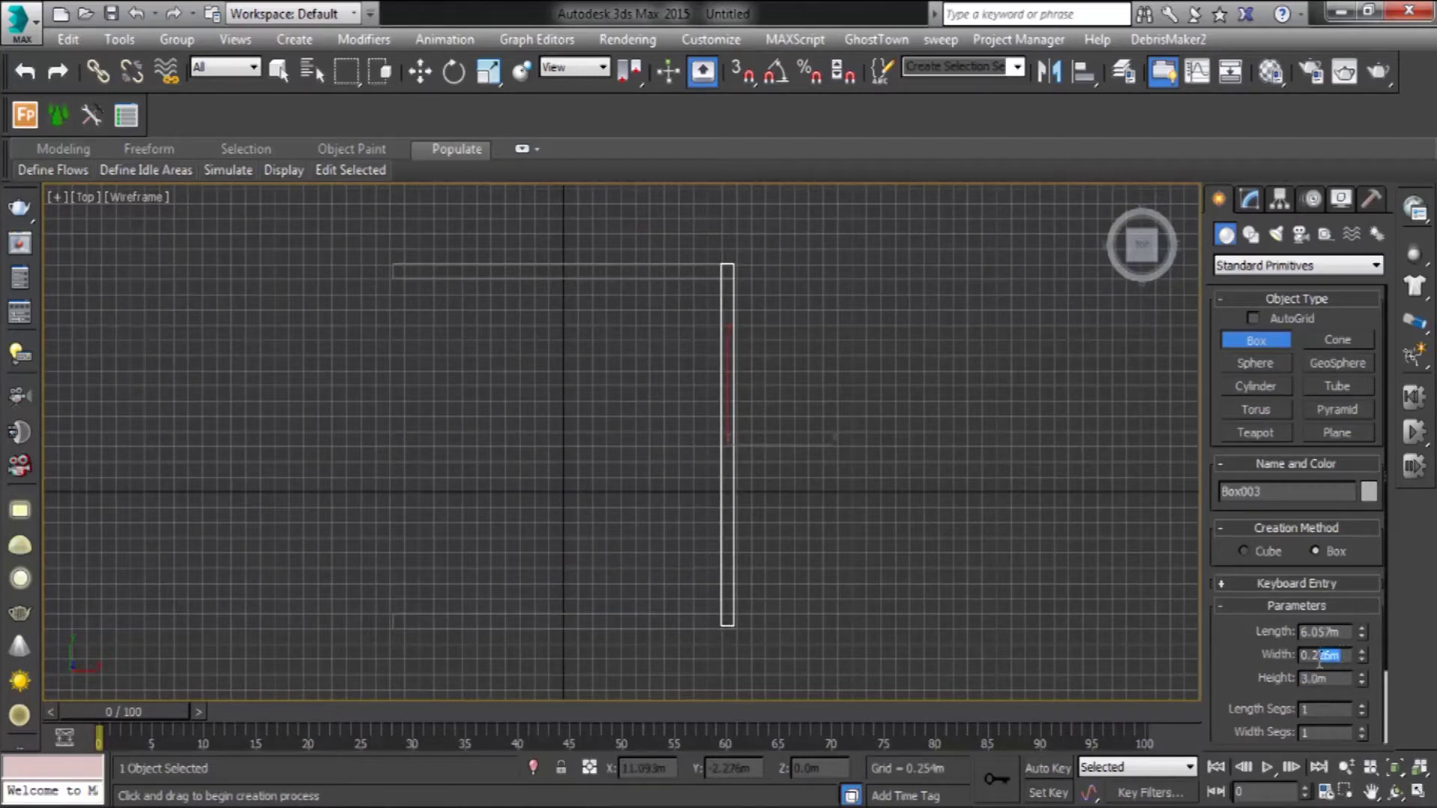
pyautogui.press('w')
pyautogui.scroll(2, 838, 565)
pyautogui.scroll(-2, 913, 407)
pyautogui.click(1248, 198)
pyautogui.moveTo(1332, 536); pyautogui.dragTo(1314, 535)
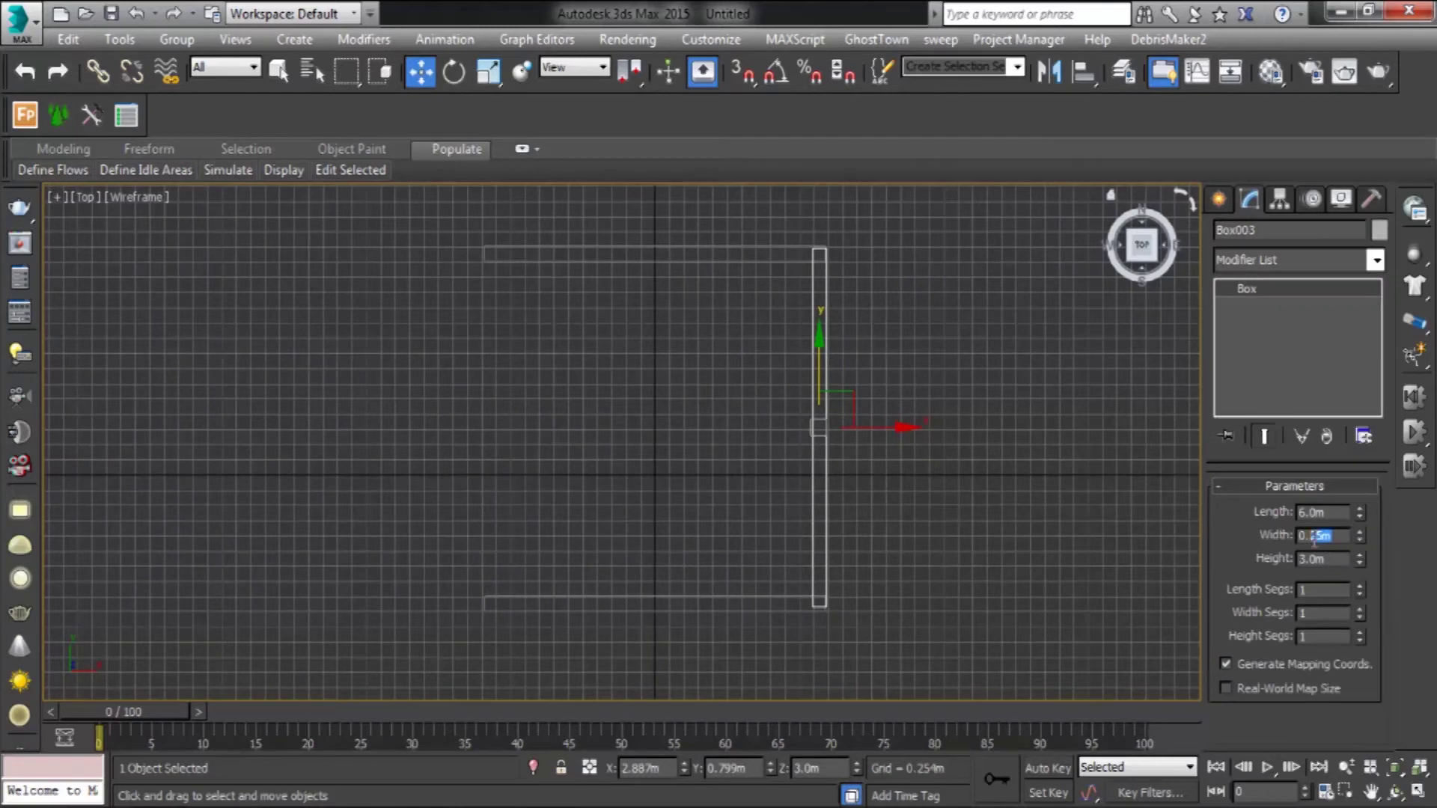
pyautogui.scroll(2, 775, 263)
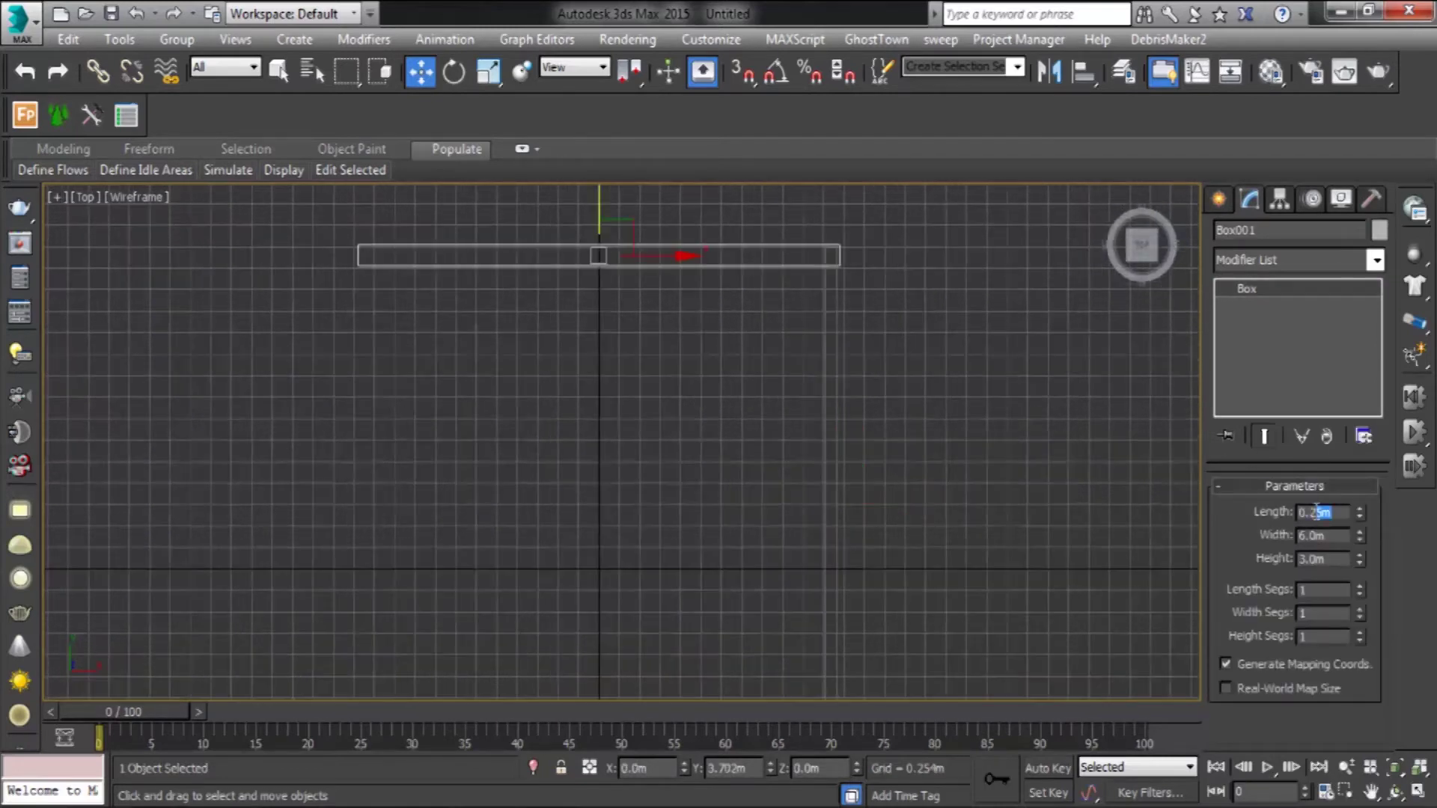
pyautogui.write('5')
pyautogui.press('Return')
# Step: Select the second parallel wall and view the walls in perspective
pyautogui.moveTo(928, 176); pyautogui.dragTo(947, 417, button='middle')
pyautogui.click(808, 486)
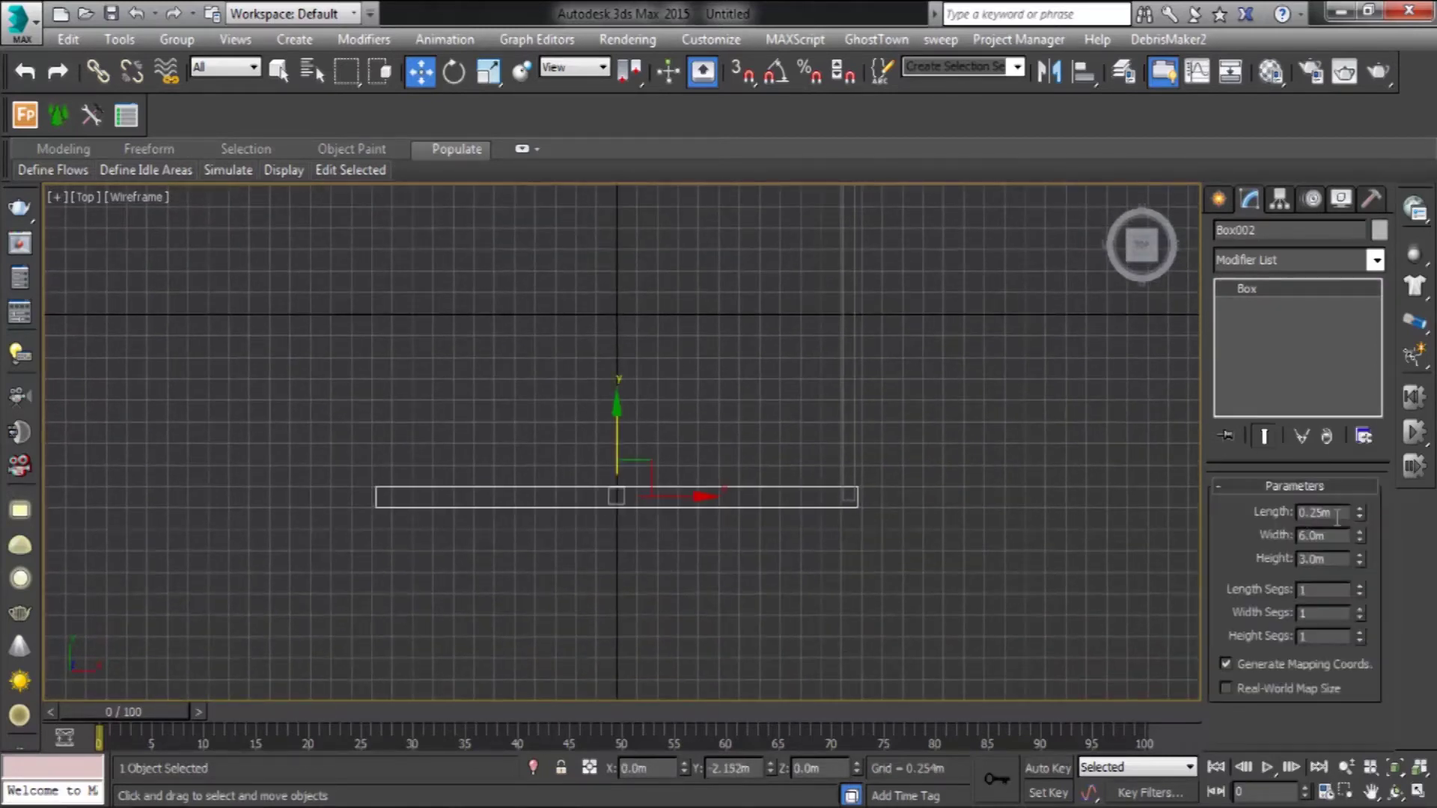
pyautogui.press('p')
pyautogui.keyDown('alt'); pyautogui.moveTo(859, 545); pyautogui.dragTo(744, 481, button='middle'); pyautogui.keyUp('alt')
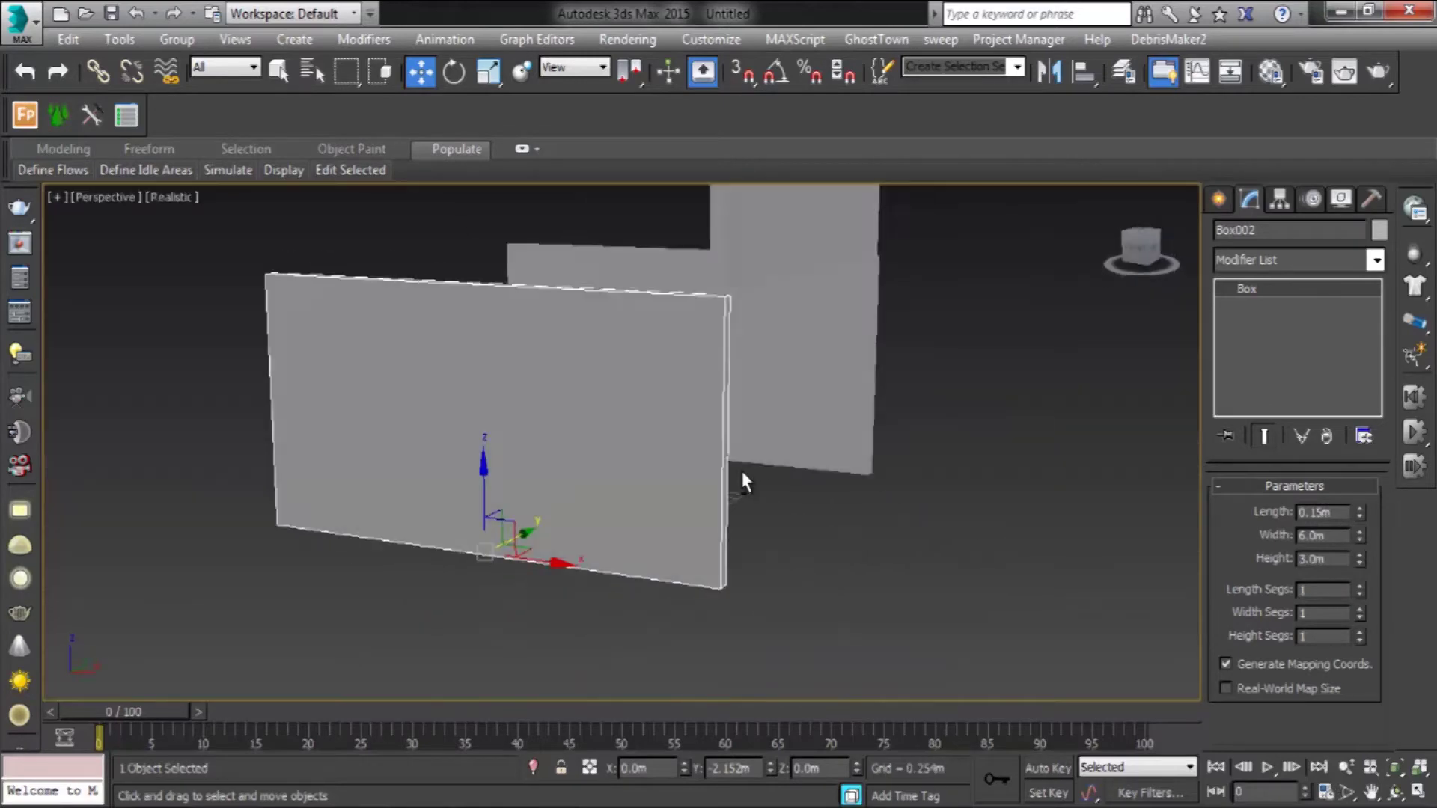
# Step: With vertex snapping, snap the front and back walls to the side wall's corners
pyautogui.keyDown('alt'); pyautogui.moveTo(586, 475); pyautogui.dragTo(664, 475, button='middle'); pyautogui.keyUp('alt')
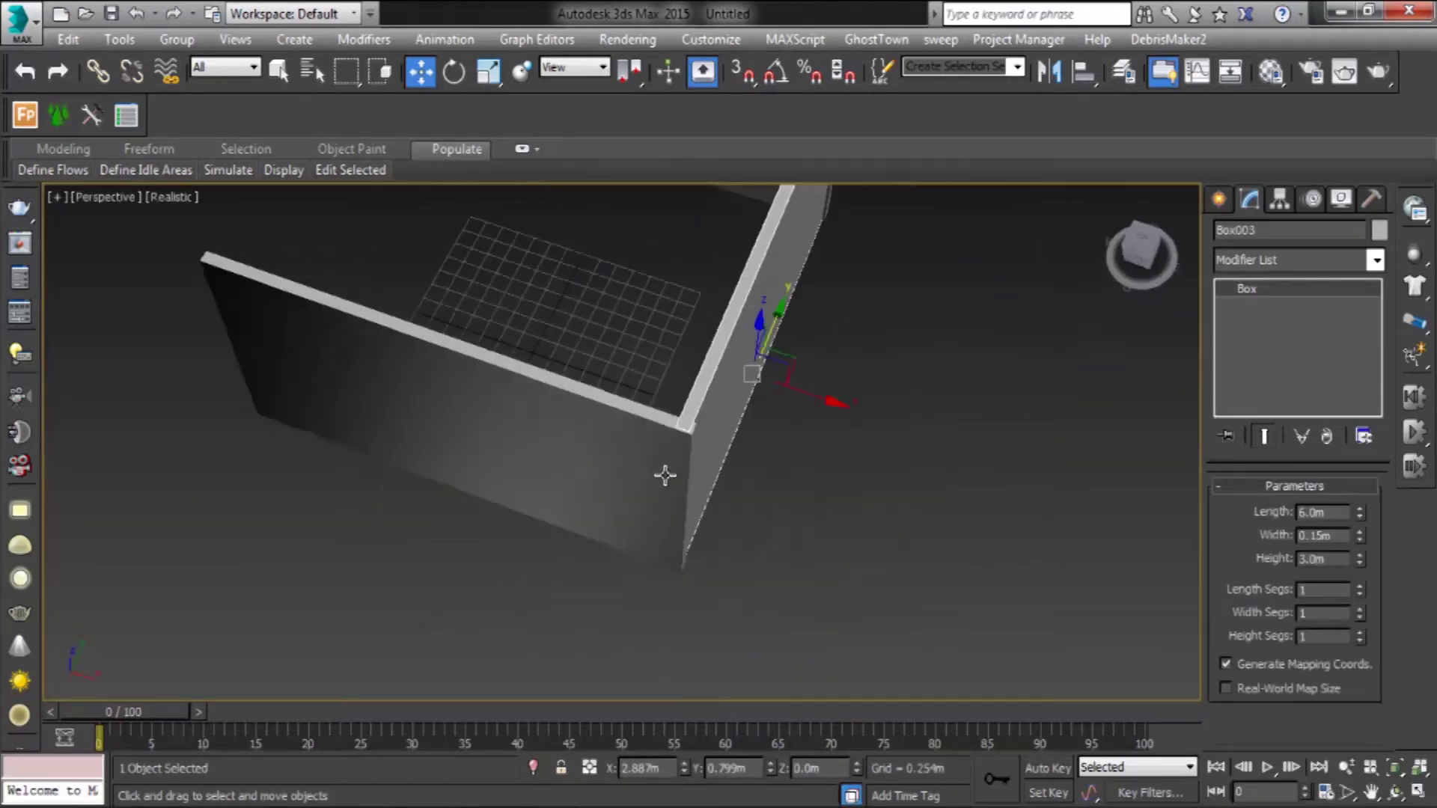
pyautogui.click(683, 606)
pyautogui.keyDown('alt'); pyautogui.moveTo(683, 606); pyautogui.dragTo(667, 596, button='middle'); pyautogui.keyUp('alt')
pyautogui.press('s')
pyautogui.moveTo(666, 596); pyautogui.dragTo(734, 490)
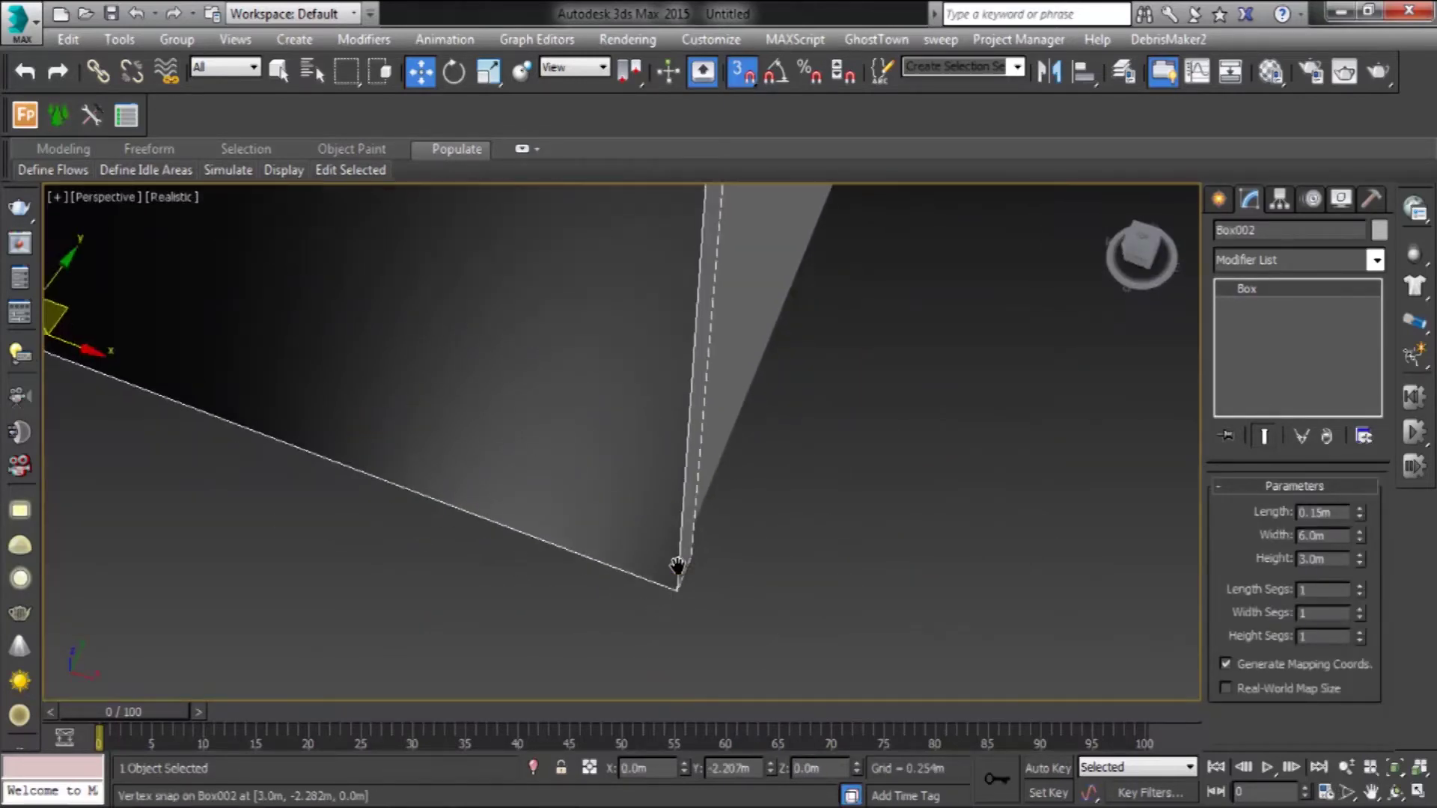
pyautogui.scroll(-5, 836, 418)
pyautogui.scroll(5, 635, 529)
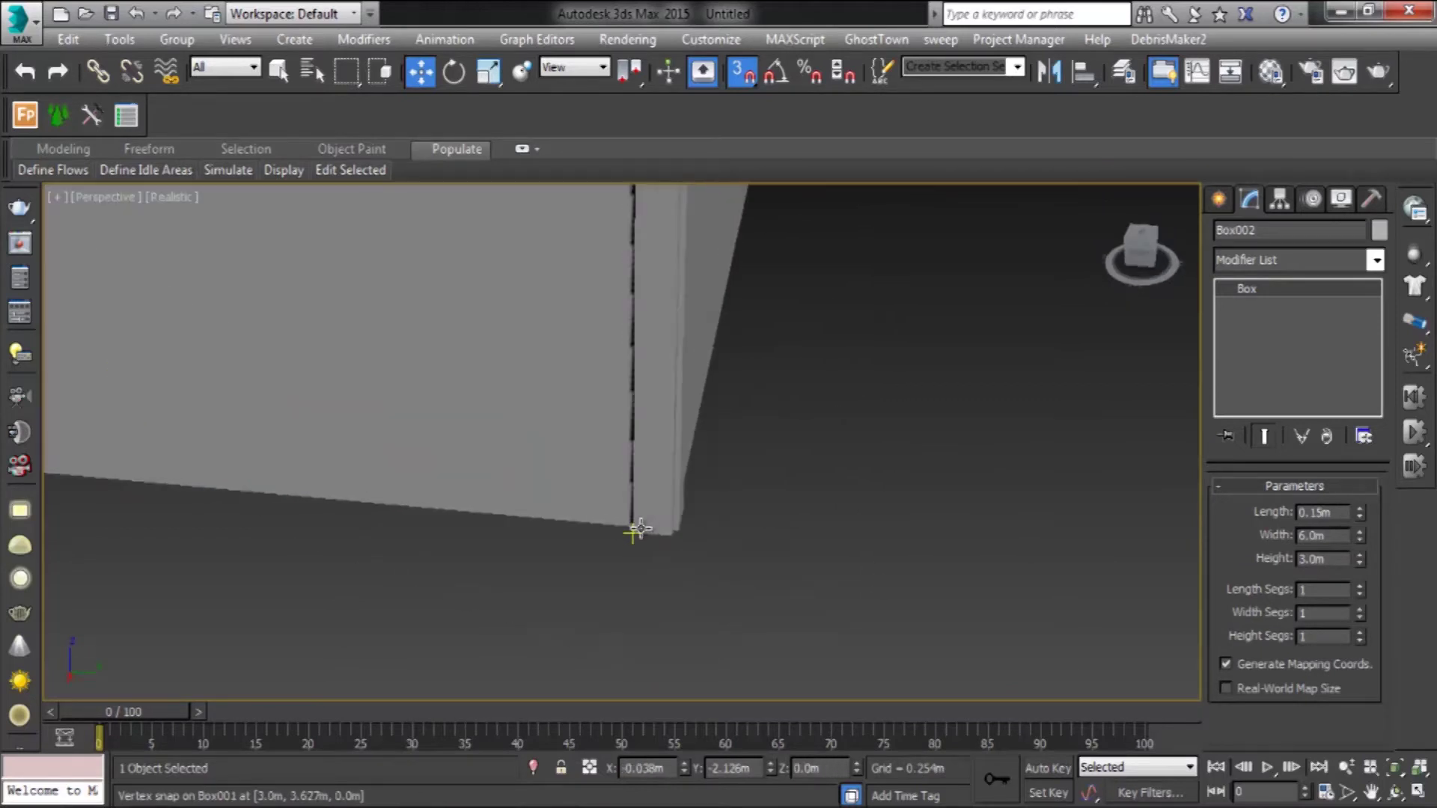
pyautogui.moveTo(330, 497); pyautogui.dragTo(384, 494)
# Step: Copy the side wall and snap the new wall to the back wall's corner
pyautogui.scroll(-5, 383, 494)
pyautogui.moveTo(383, 494)
pyautogui.keyDown('alt'); pyautogui.mouseDown(button='middle')
pyautogui.moveTo(449, 419)
pyautogui.moveTo(486, 337)
pyautogui.mouseUp(button='middle'); pyautogui.keyUp('alt')
pyautogui.keyDown('shift'); pyautogui.moveTo(528, 465); pyautogui.dragTo(449, 485); pyautogui.keyUp('shift')
pyautogui.click(717, 513)
pyautogui.keyDown('alt'); pyautogui.moveTo(717, 512); pyautogui.dragTo(577, 538, button='middle'); pyautogui.keyUp('alt')
pyautogui.scroll(5, 577, 538)
pyautogui.moveTo(643, 494); pyautogui.dragTo(667, 465)
pyautogui.scroll(-5, 625, 505)
pyautogui.moveTo(625, 505)
pyautogui.keyDown('alt'); pyautogui.mouseDown(button='middle')
pyautogui.moveTo(610, 597)
pyautogui.moveTo(487, 445)
pyautogui.moveTo(524, 479)
pyautogui.mouseUp(button='middle'); pyautogui.keyUp('alt')
# Step: Shorten the front wall, make the side wall 8 m long and snap it into the corner
pyautogui.click(576, 572)
pyautogui.scroll(5, 576, 572)
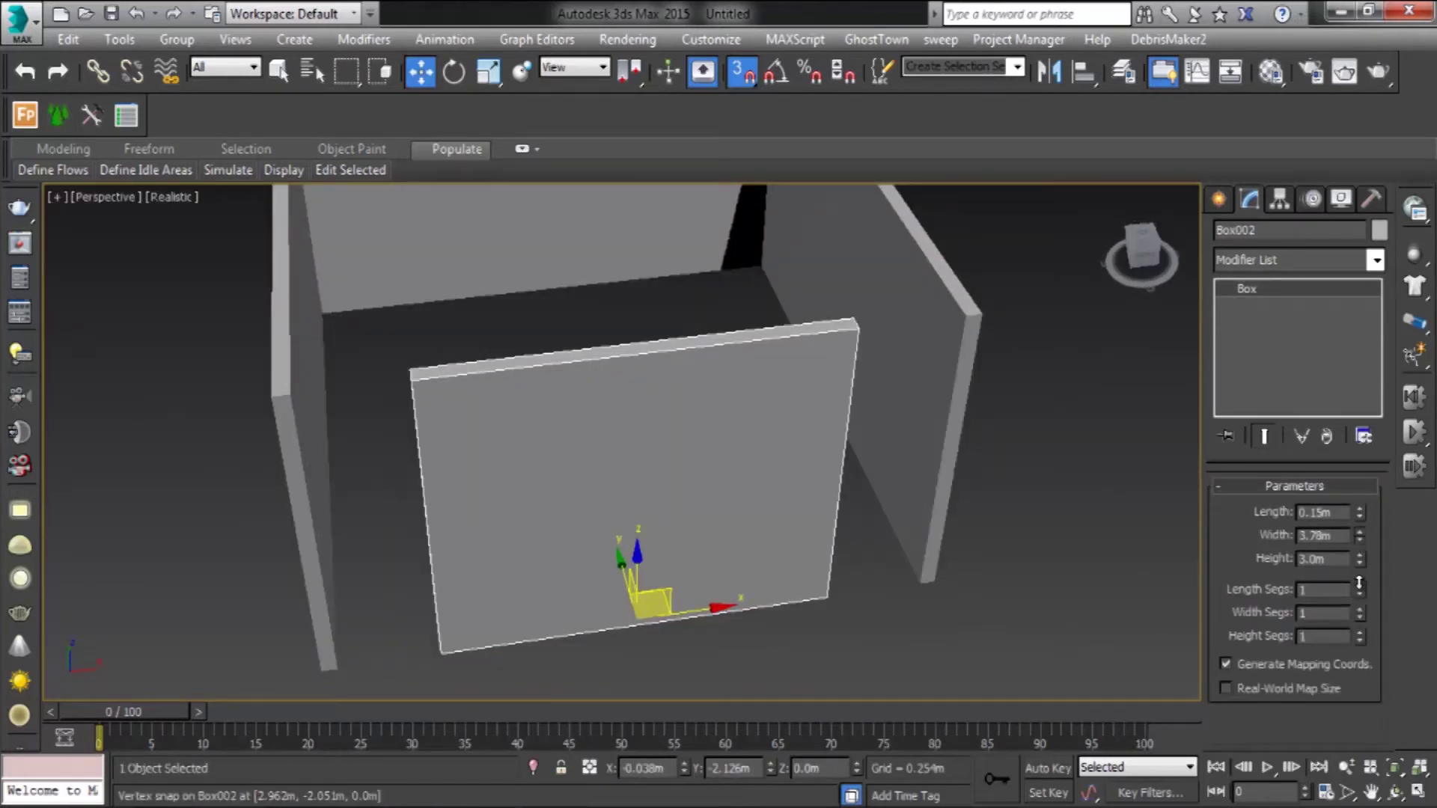
pyautogui.moveTo(1125, 486)
pyautogui.keyDown('alt'); pyautogui.mouseDown(button='middle')
pyautogui.moveTo(801, 643)
pyautogui.moveTo(779, 490)
pyautogui.moveTo(973, 524)
pyautogui.moveTo(526, 552)
pyautogui.mouseUp(button='middle'); pyautogui.keyUp('alt')
pyautogui.click(801, 643)
pyautogui.click(614, 517)
pyautogui.write('8')
pyautogui.press('Return')
pyautogui.moveTo(526, 552); pyautogui.dragTo(623, 532)
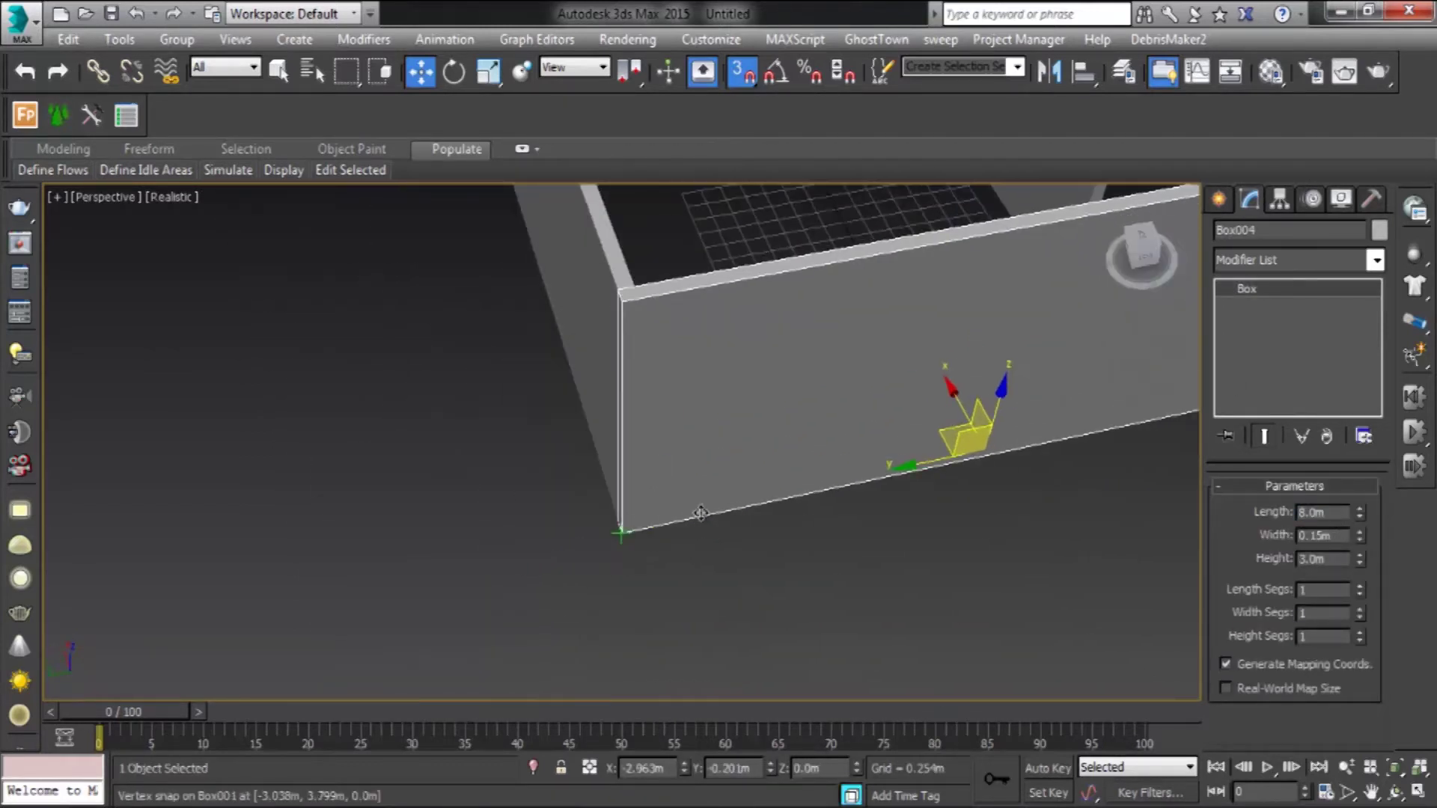
# Step: Copy the long wall as a partition and position it
pyautogui.scroll(-5, 623, 532)
pyautogui.keyDown('alt'); pyautogui.moveTo(624, 532); pyautogui.dragTo(749, 487, button='middle'); pyautogui.keyUp('alt')
pyautogui.keyDown('shift'); pyautogui.moveTo(898, 483); pyautogui.dragTo(883, 449); pyautogui.keyUp('shift')
pyautogui.click(711, 507)
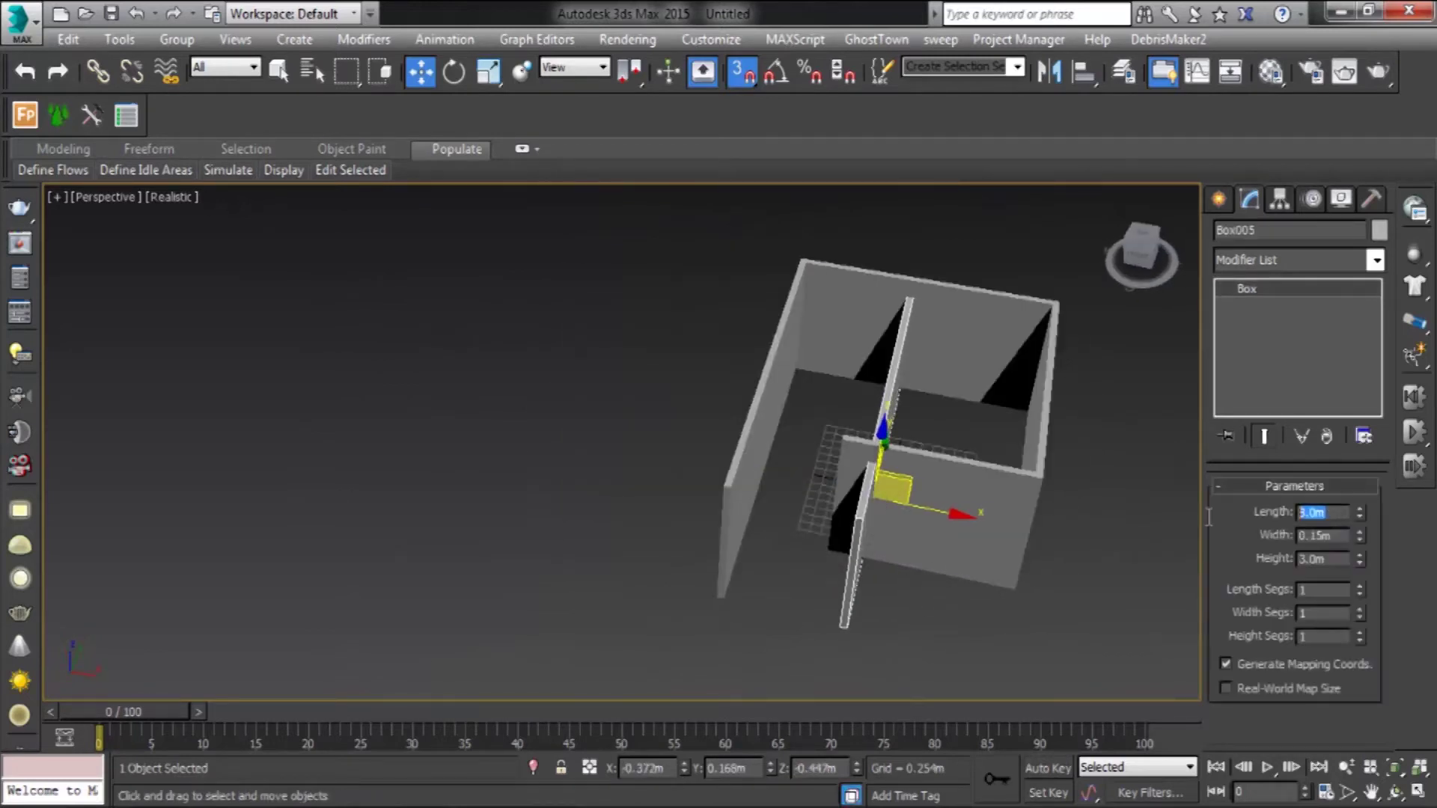
pyautogui.keyDown('alt'); pyautogui.moveTo(895, 532); pyautogui.dragTo(829, 542, button='middle'); pyautogui.keyUp('alt')
pyautogui.scroll(3, 829, 542)
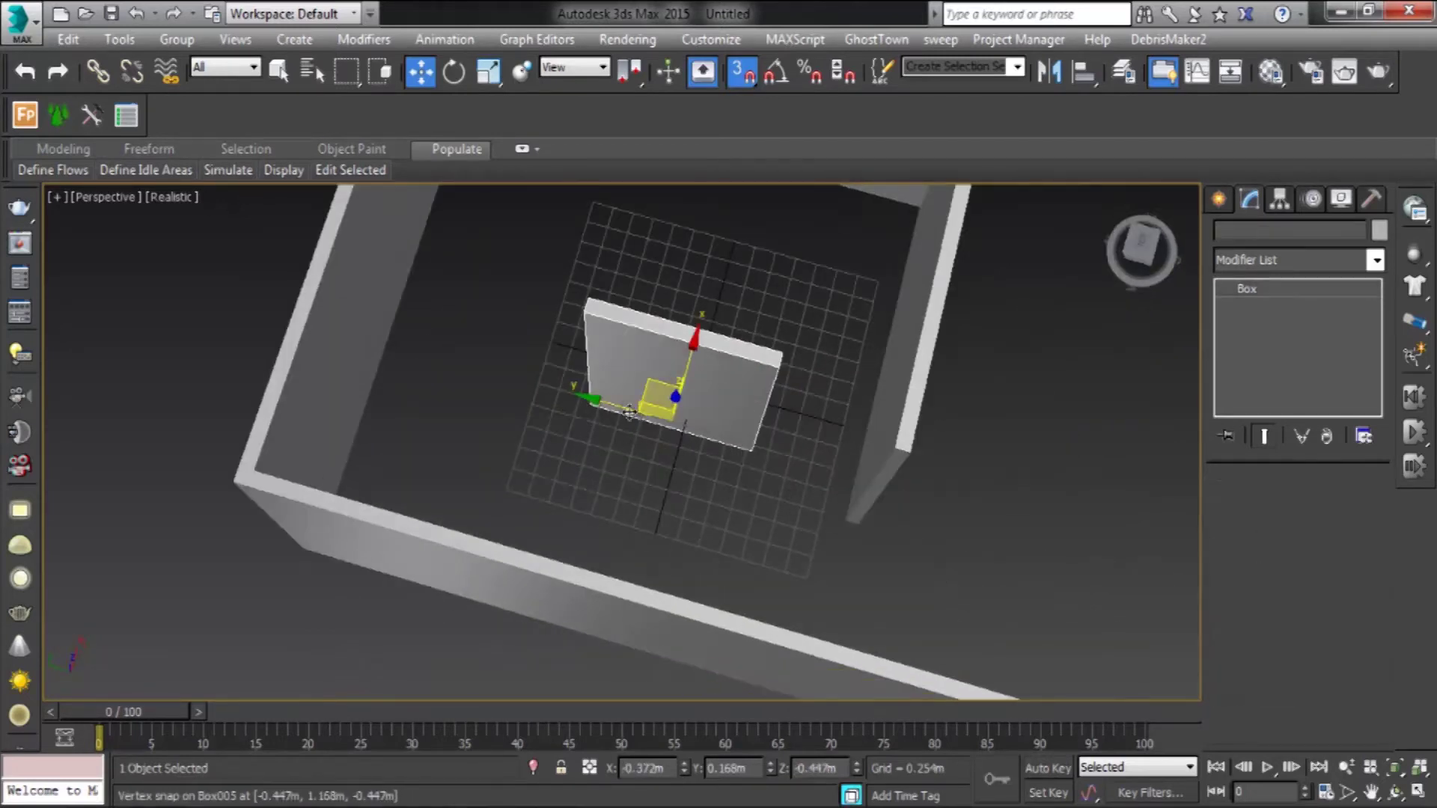
# Step: Snap Box005 into the room's wall corner
pyautogui.moveTo(591, 427); pyautogui.dragTo(909, 524)
pyautogui.scroll(4, 910, 524)
pyautogui.keyDown('alt'); pyautogui.moveTo(910, 524); pyautogui.dragTo(1040, 506, button='middle'); pyautogui.keyUp('alt')
pyautogui.scroll(2, 1040, 506)
pyautogui.moveTo(771, 578); pyautogui.dragTo(673, 674)
pyautogui.scroll(-5, 841, 530)
pyautogui.keyDown('alt'); pyautogui.moveTo(841, 530); pyautogui.dragTo(673, 382, button='middle'); pyautogui.keyUp('alt')
# Step: Draw a floor Plane across the room and extract the BED archive to a folder
pyautogui.click(1218, 199)
pyautogui.click(1338, 433)
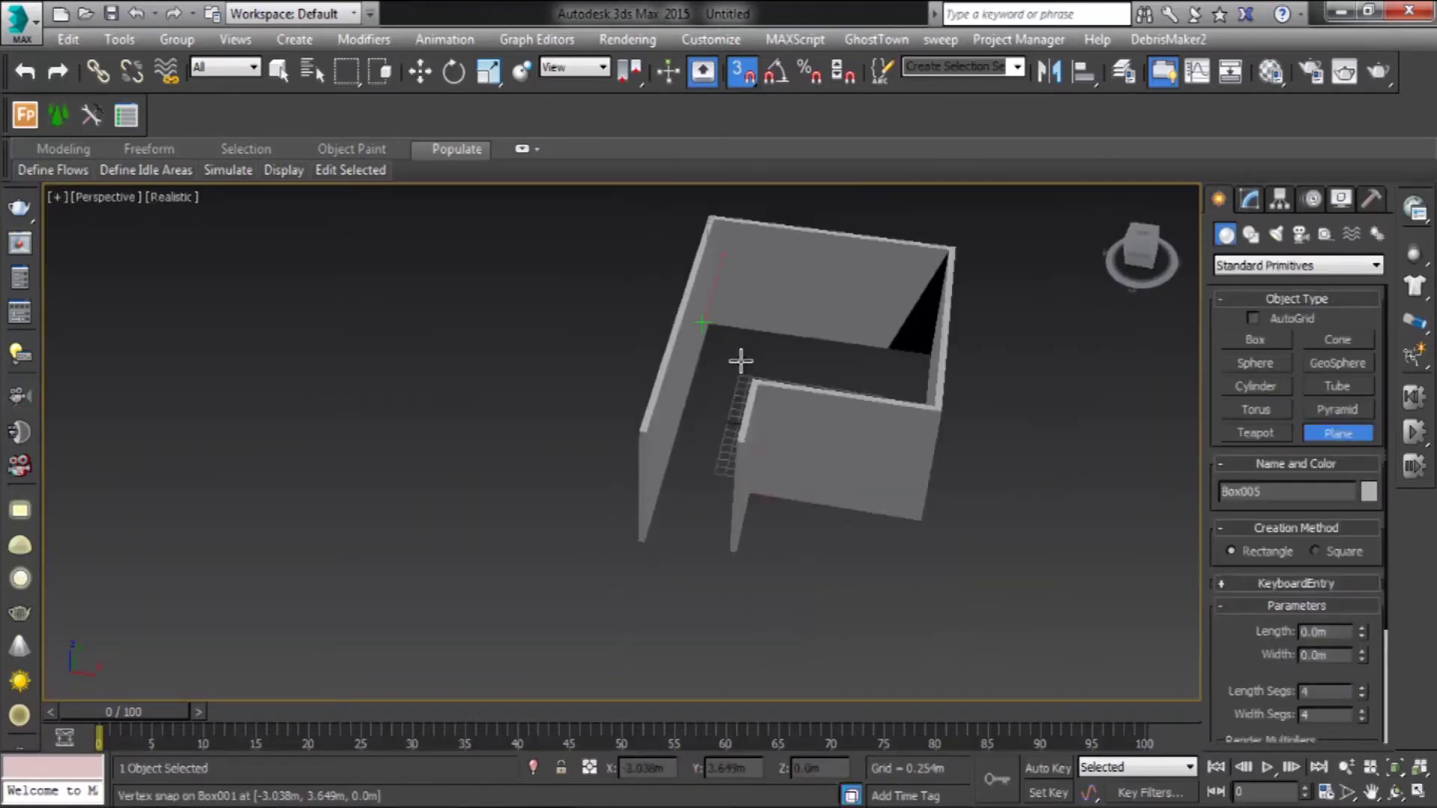
pyautogui.moveTo(795, 569); pyautogui.dragTo(920, 581)
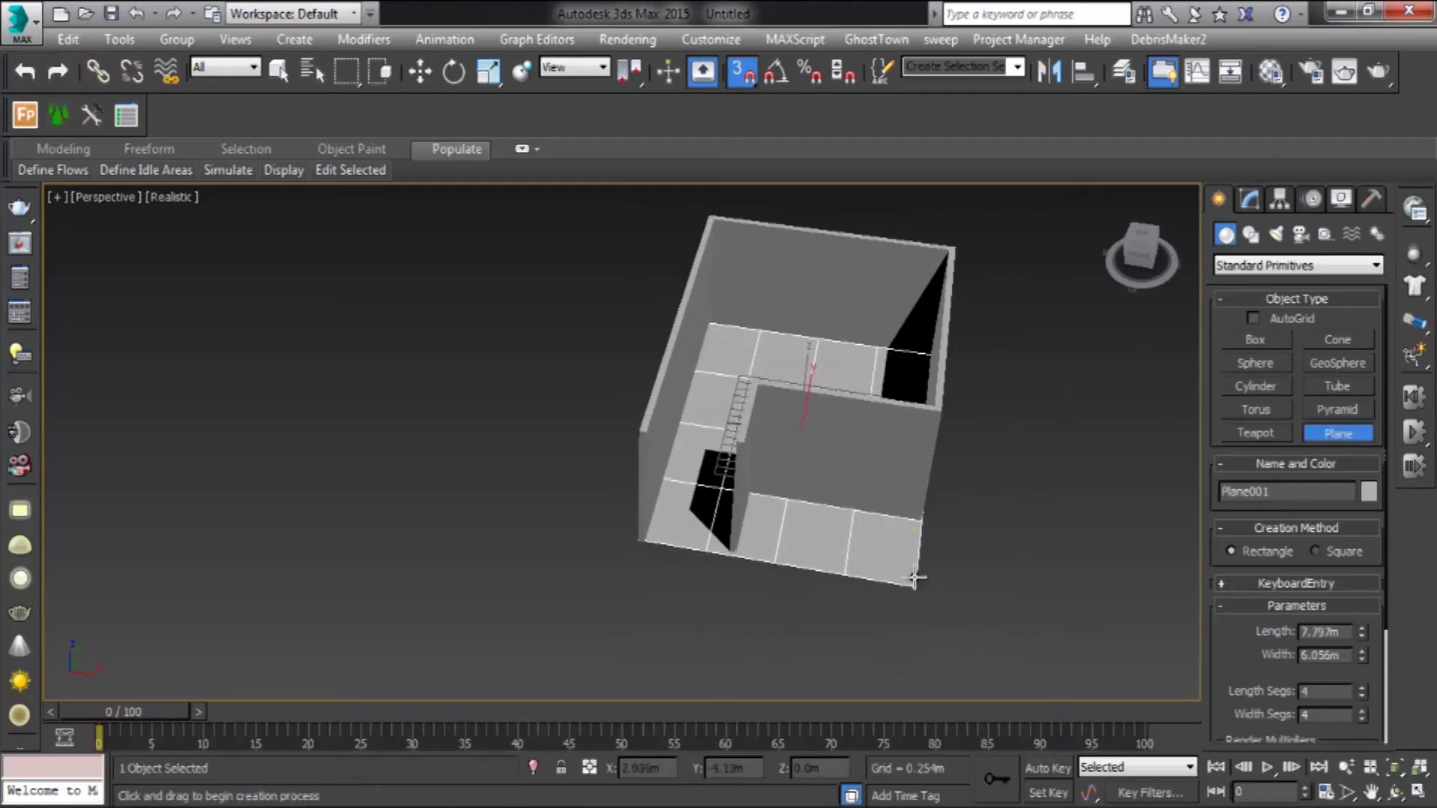
pyautogui.press('w')
pyautogui.scroll(3, 704, 433)
pyautogui.scroll(3, 703, 433)
pyautogui.scroll(-3, 703, 433)
pyautogui.moveTo(704, 434)
pyautogui.mouseDown(button='middle')
pyautogui.moveTo(575, 450)
pyautogui.moveTo(661, 411)
pyautogui.mouseUp(button='middle')
pyautogui.scroll(-2, 575, 451)
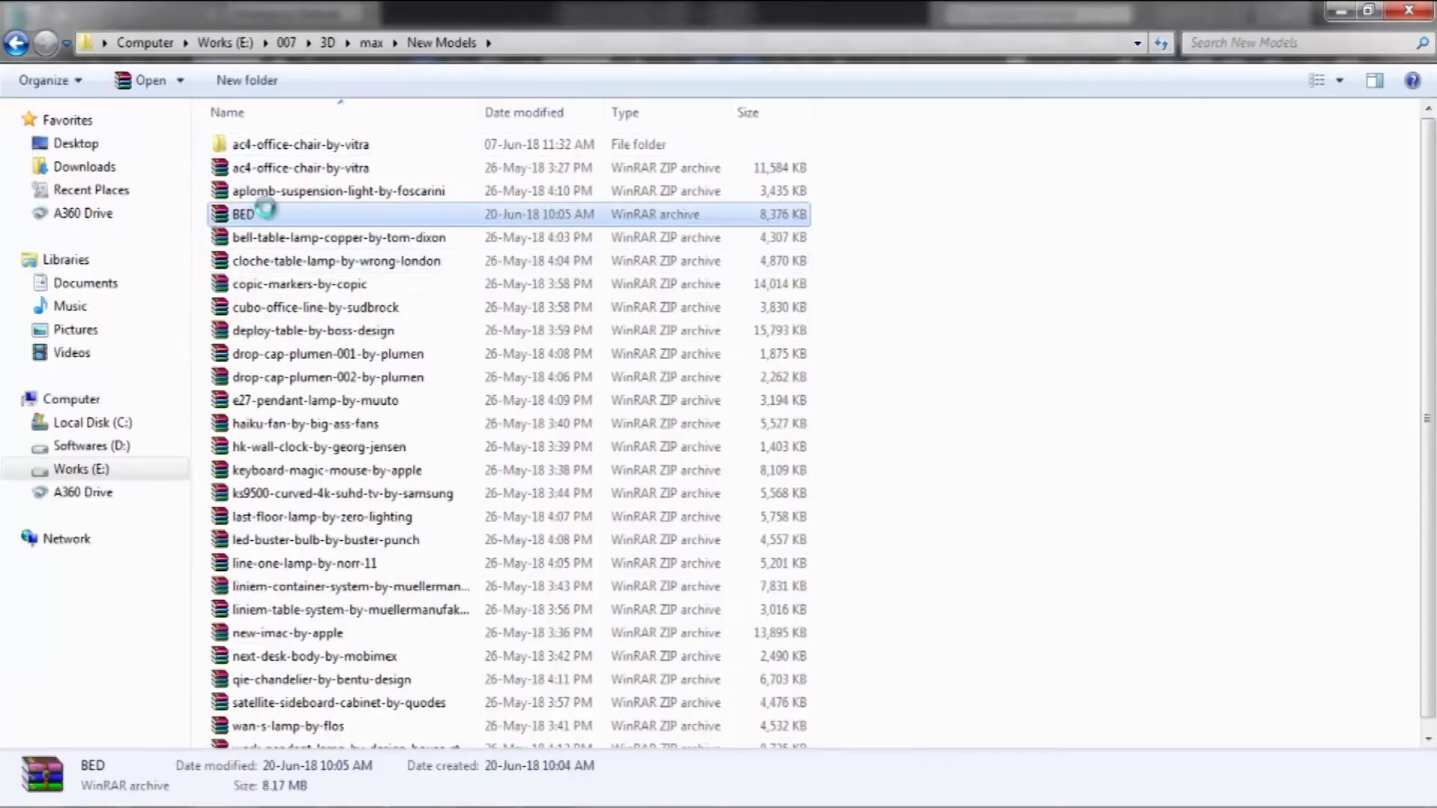
pyautogui.rightClick(266, 212)
pyautogui.click(318, 322)
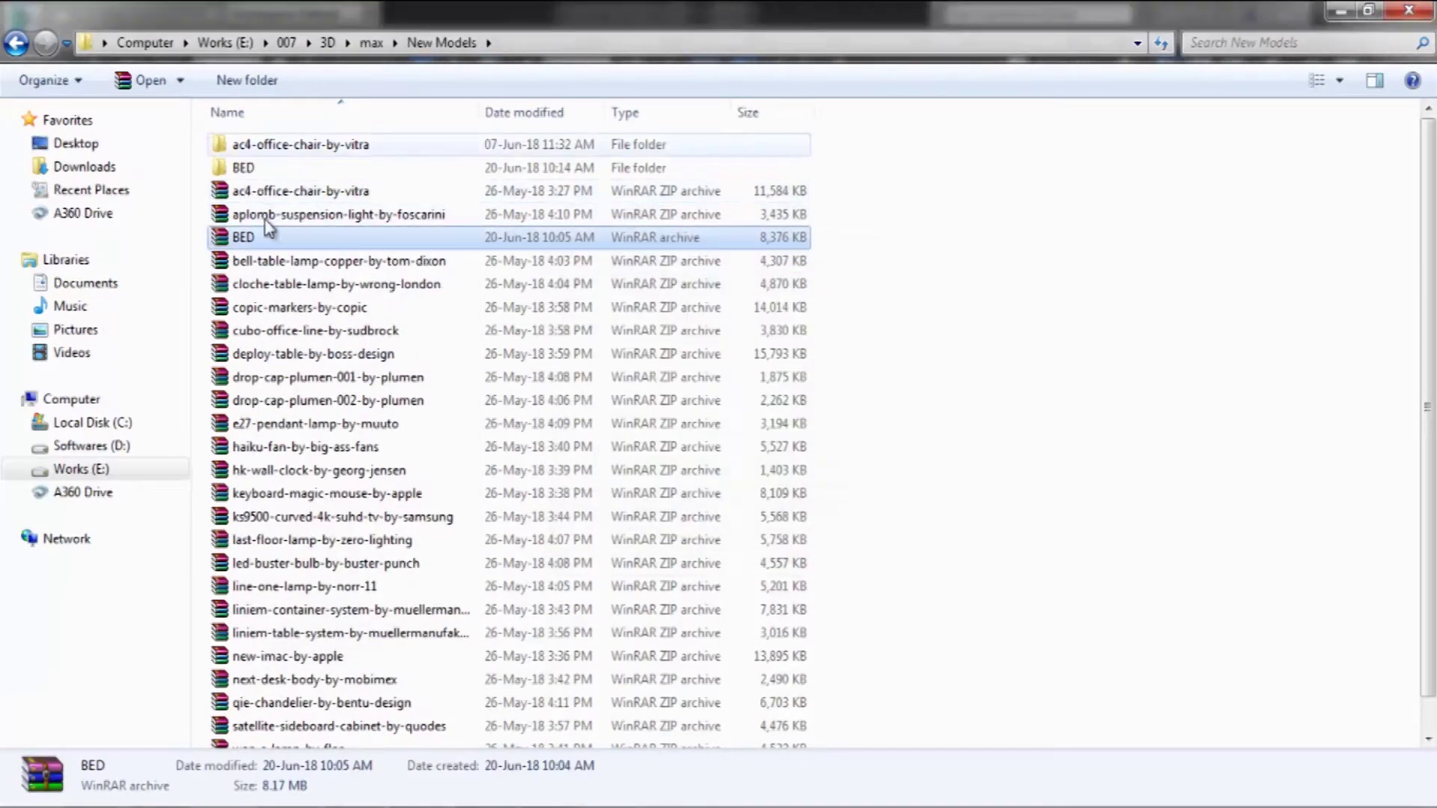
# Step: Bring chester_bed.max from BED > cadnav.com_model > letto_chester into the 3ds Max viewport
pyautogui.doubleClick(250, 168)
pyautogui.doubleClick(344, 145)
pyautogui.doubleClick(282, 150)
pyautogui.click(430, 199)
pyautogui.moveTo(430, 199); pyautogui.dragTo(516, 804)
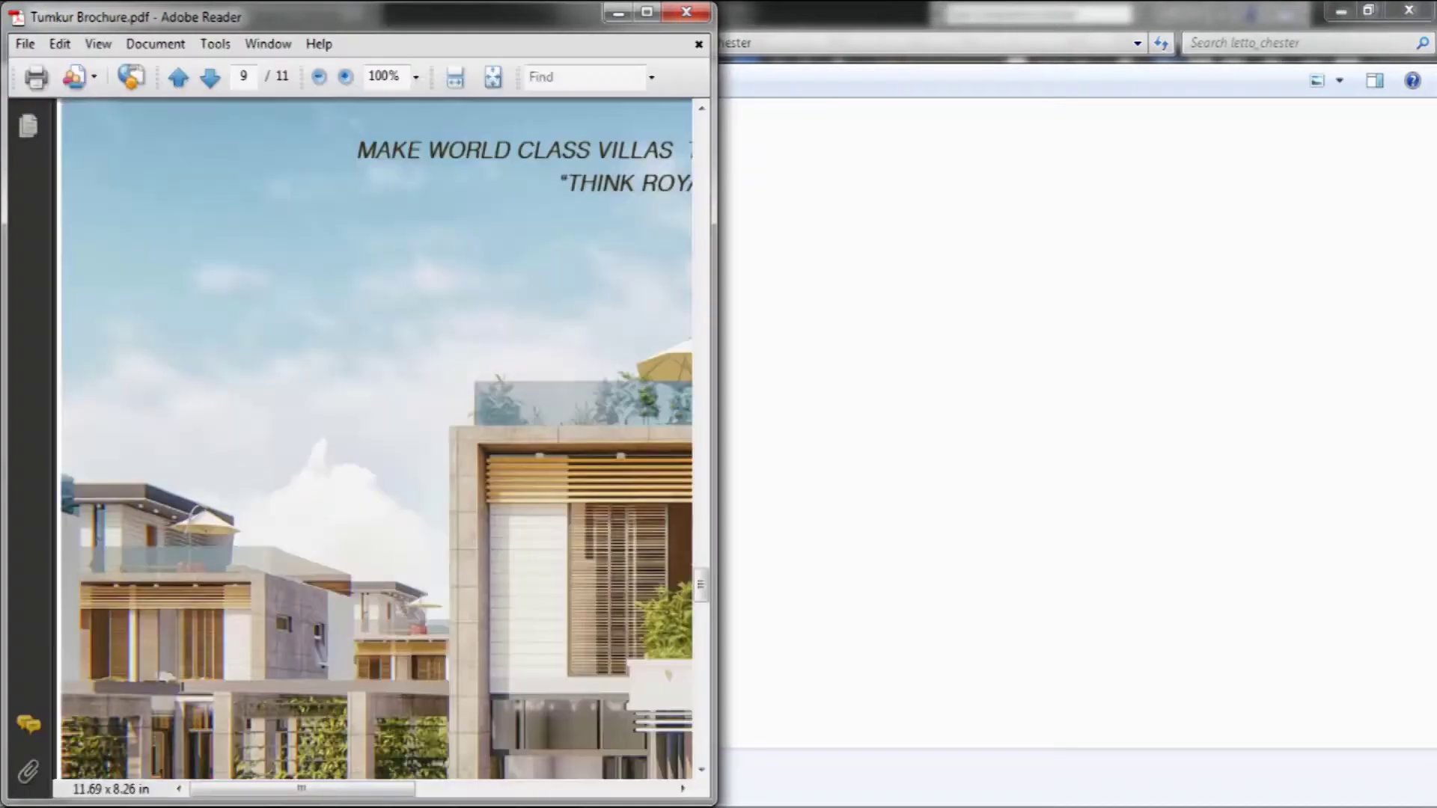
pyautogui.moveTo(516, 804); pyautogui.dragTo(874, 449)
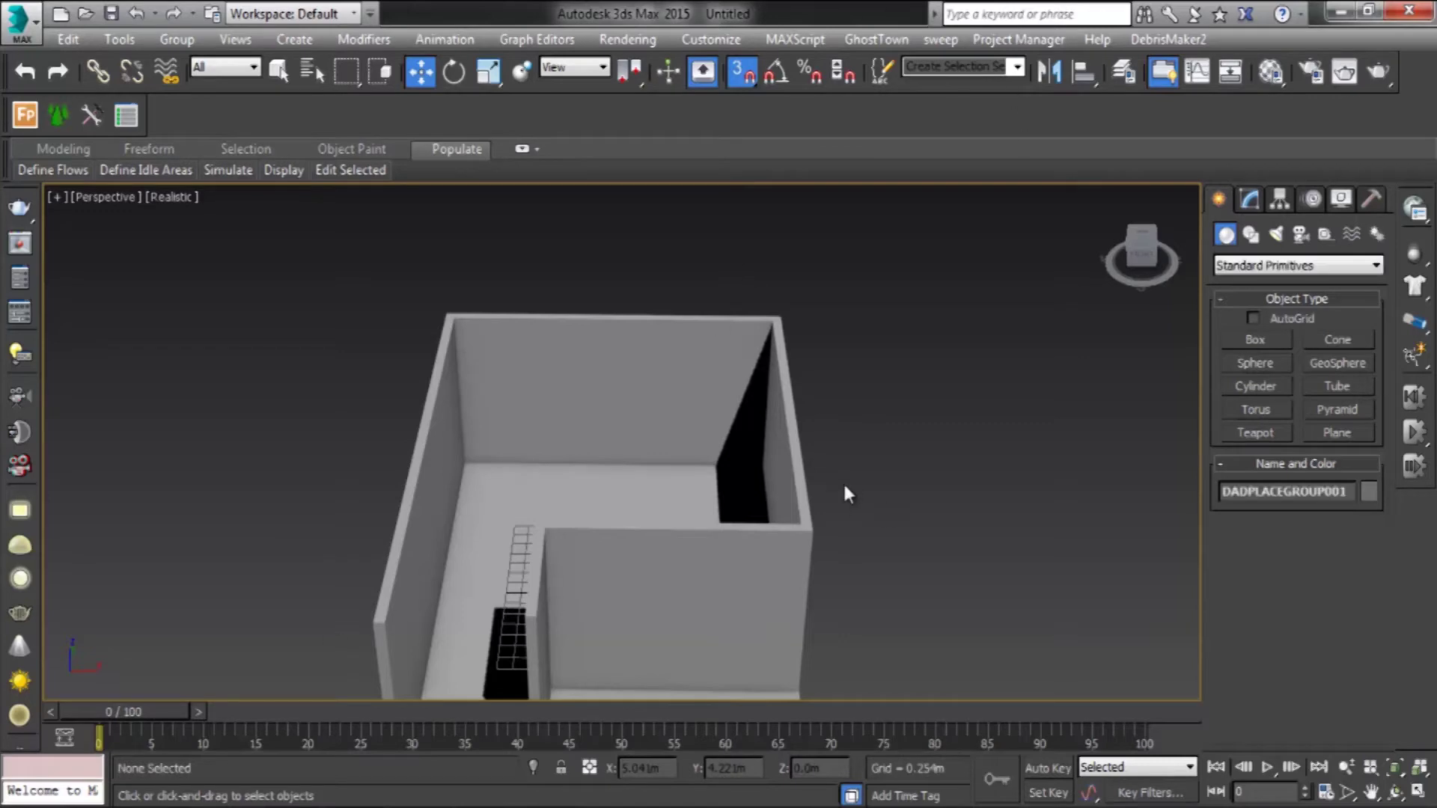
# Step: Delete the middle and left bed copies, leaving a single bed
pyautogui.scroll(5, 598, 520)
pyautogui.scroll(3, 670, 525)
pyautogui.click(539, 419)
pyautogui.press('Delete')
pyautogui.click(343, 417)
pyautogui.press('Delete')
# Step: Move the remaining bed into the room and raise it onto the floor in the Front view
pyautogui.click(942, 438)
pyautogui.scroll(-2, 943, 438)
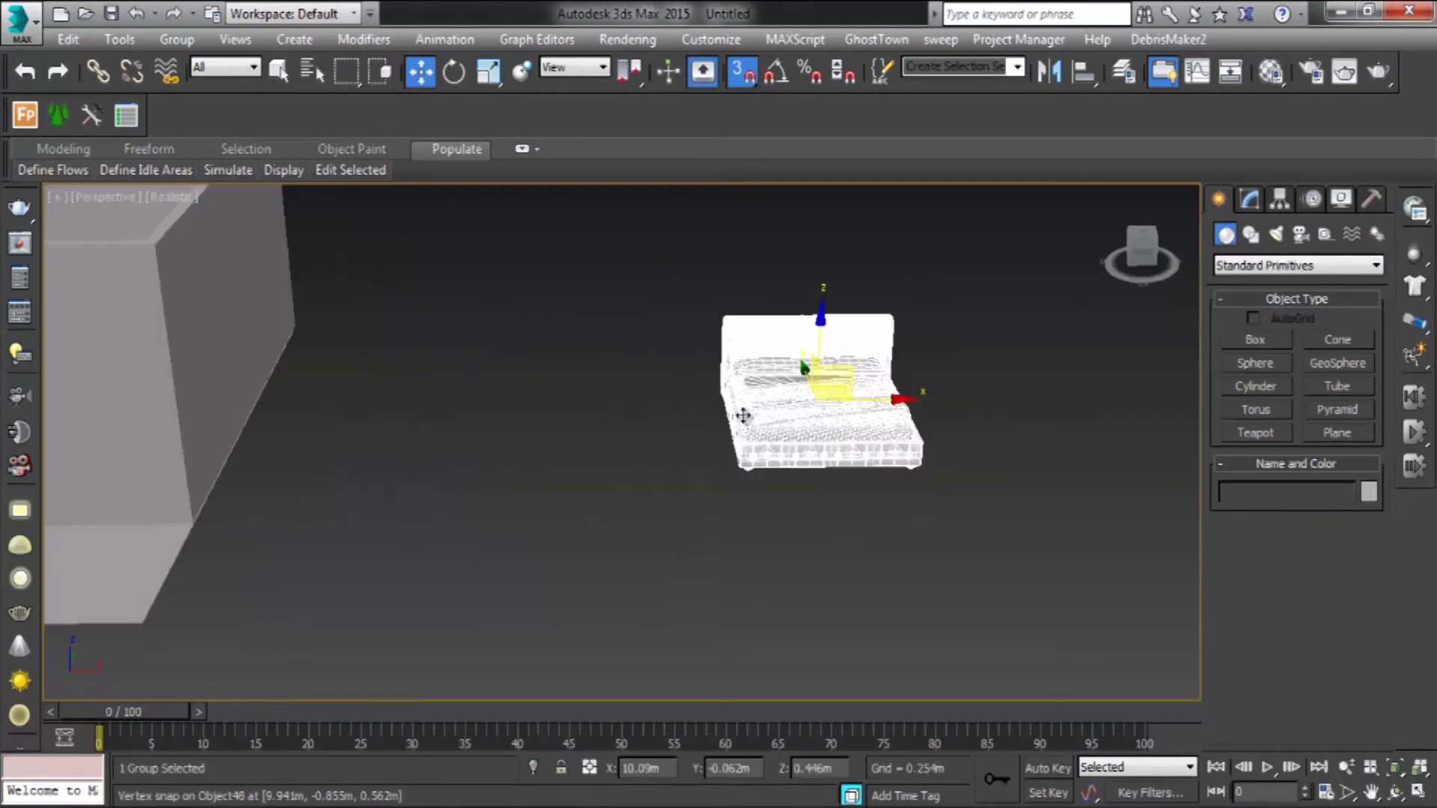
pyautogui.moveTo(942, 438); pyautogui.dragTo(1078, 479, button='middle')
pyautogui.moveTo(1078, 479); pyautogui.dragTo(192, 465)
pyautogui.scroll(-3, 561, 483)
pyautogui.scroll(2, 703, 550)
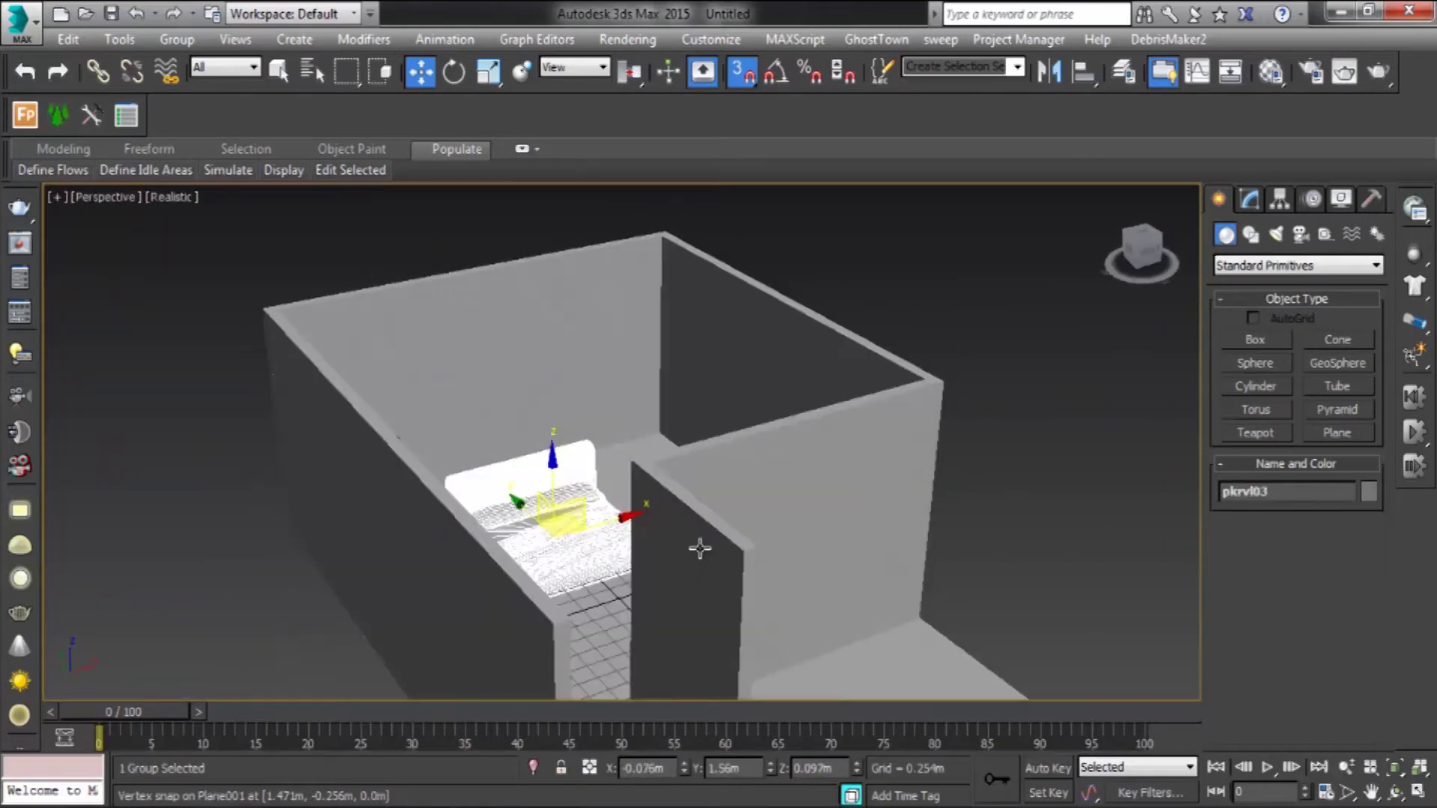
pyautogui.hotkey('alt', 'w')
pyautogui.rightClick(827, 407)
pyautogui.hotkey('alt', 'w')
pyautogui.moveTo(653, 392); pyautogui.dragTo(653, 331)
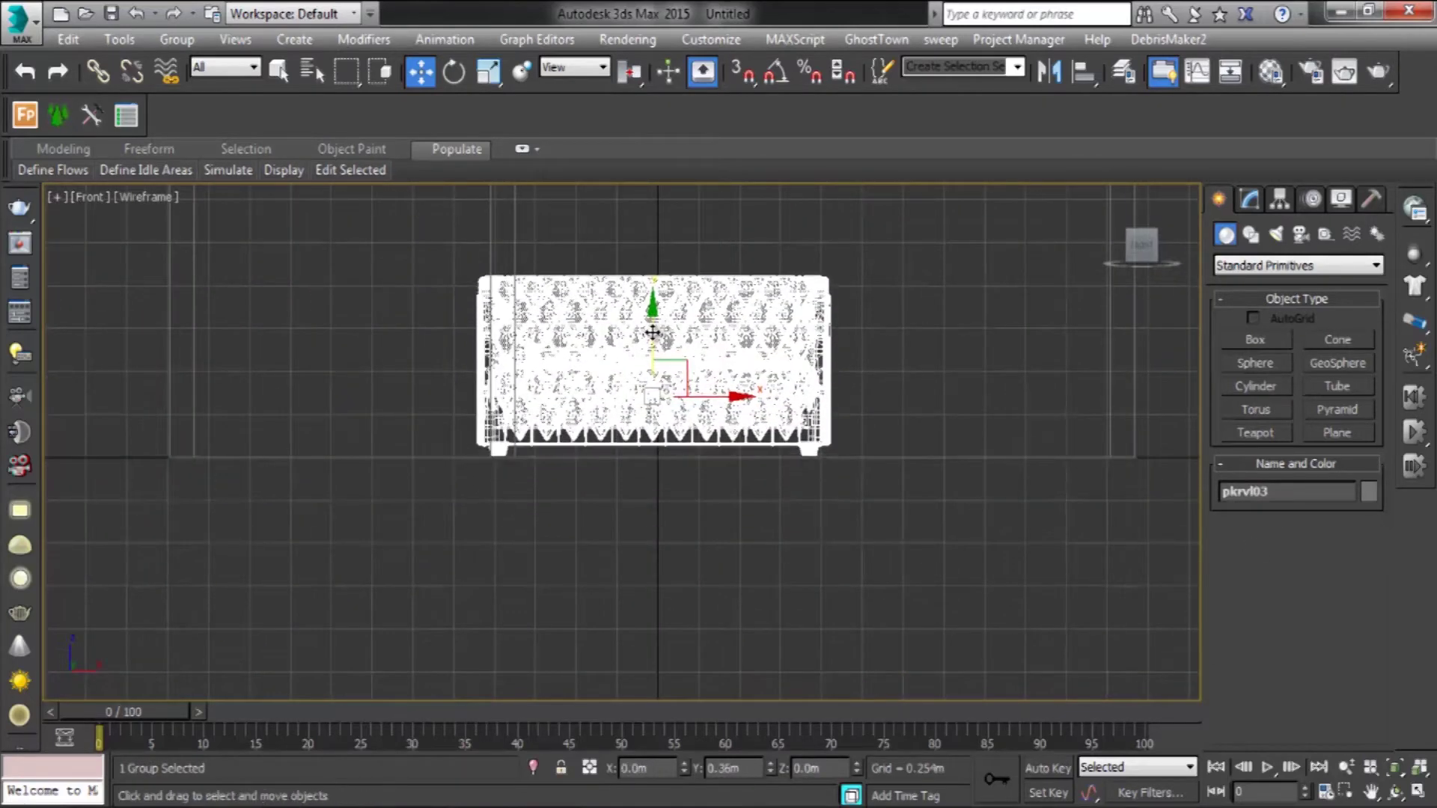
# Step: Nudge the bed toward the wall in the Top view
pyautogui.hotkey('alt', 'w')
pyautogui.rightClick(696, 524)
pyautogui.hotkey('alt', 'w')
pyautogui.hotkey('alt', 'w')
pyautogui.rightClick(576, 389)
pyautogui.hotkey('alt', 'w')
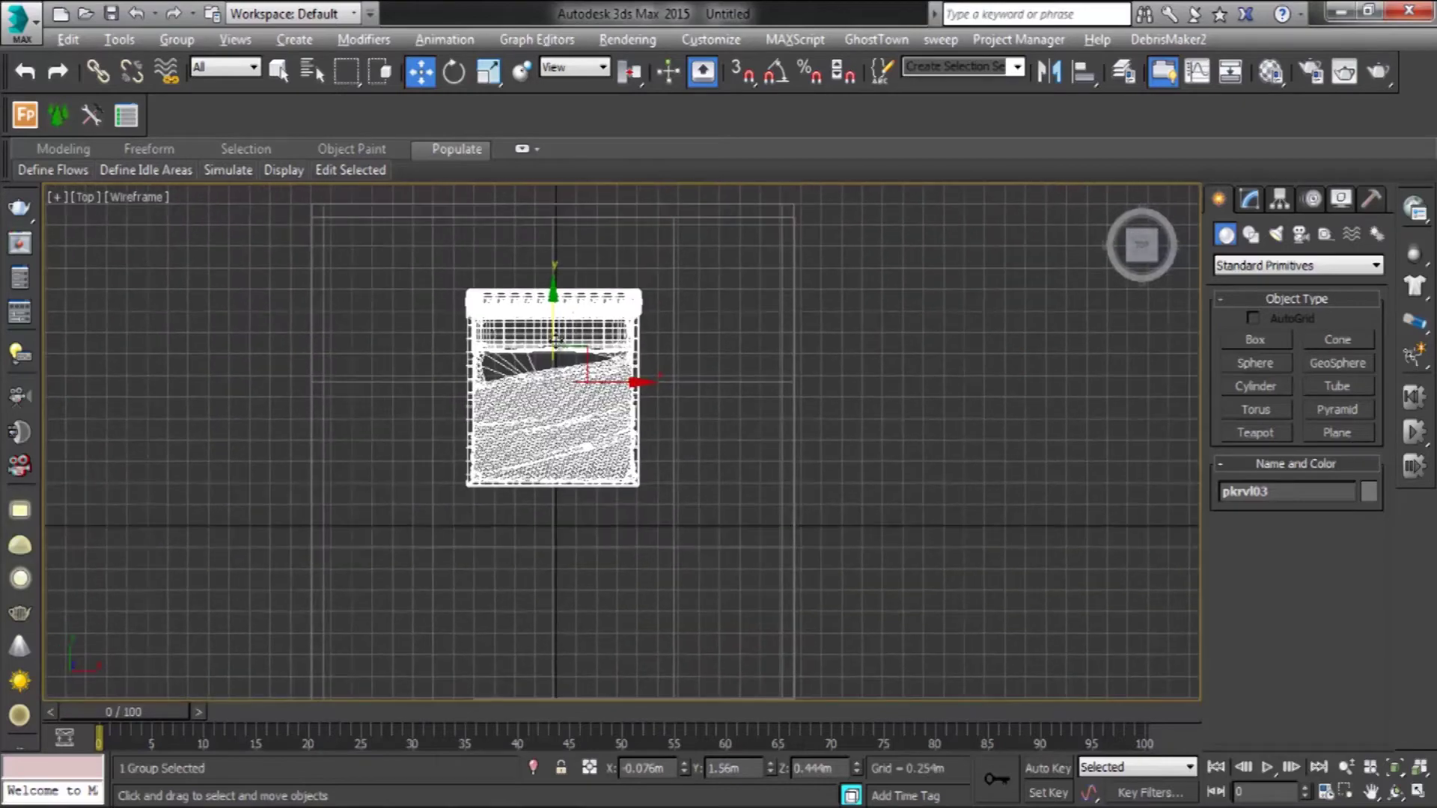
pyautogui.moveTo(577, 389); pyautogui.dragTo(576, 359)
# Step: Orbit the perspective view to check the bed's placement in the room
pyautogui.hotkey('alt', 'w')
pyautogui.rightClick(828, 421)
pyautogui.hotkey('alt', 'w')
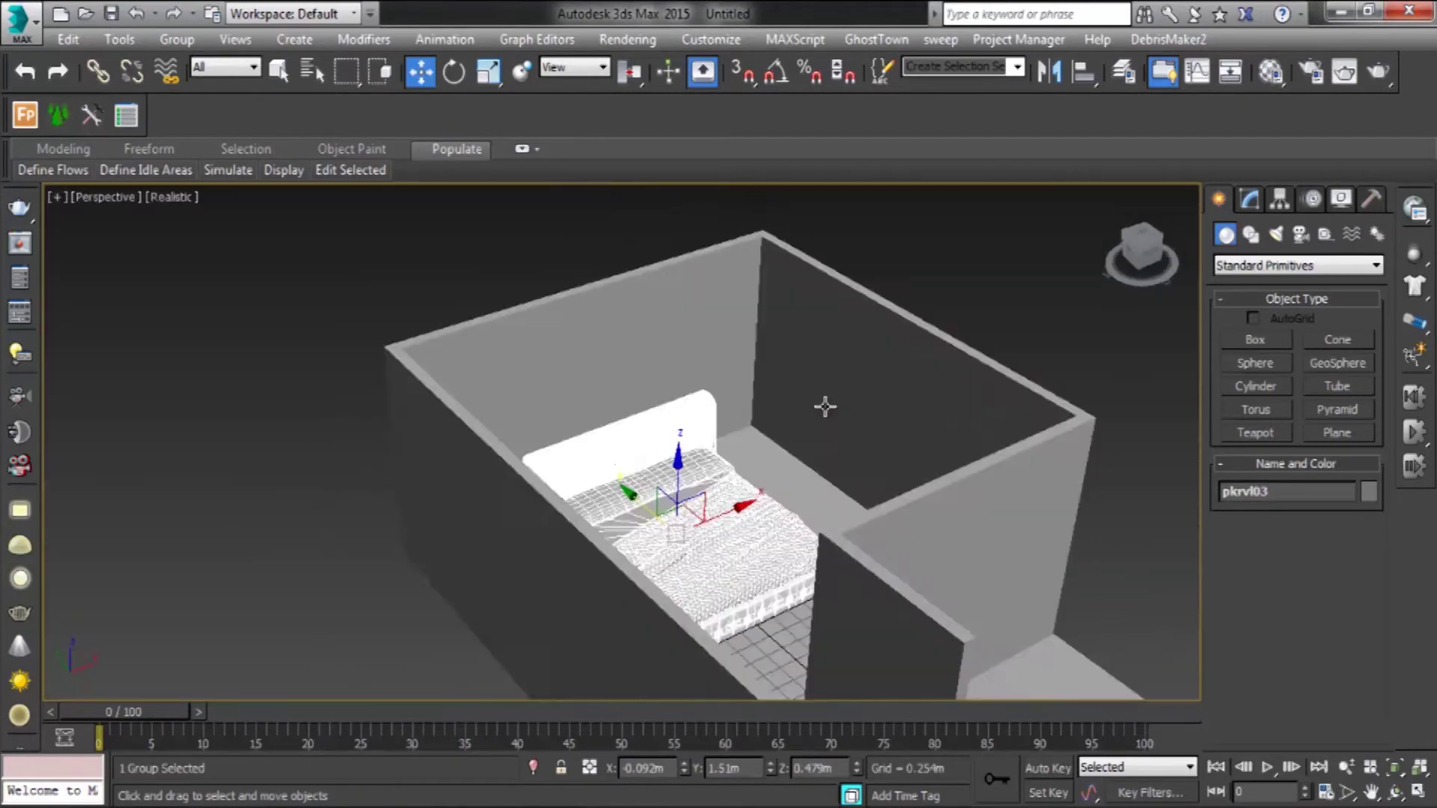
pyautogui.scroll(5, 827, 420)
pyautogui.moveTo(712, 488)
pyautogui.keyDown('alt'); pyautogui.mouseDown(button='middle')
pyautogui.moveTo(667, 554)
pyautogui.moveTo(524, 336)
pyautogui.mouseUp(button='middle'); pyautogui.keyUp('alt')
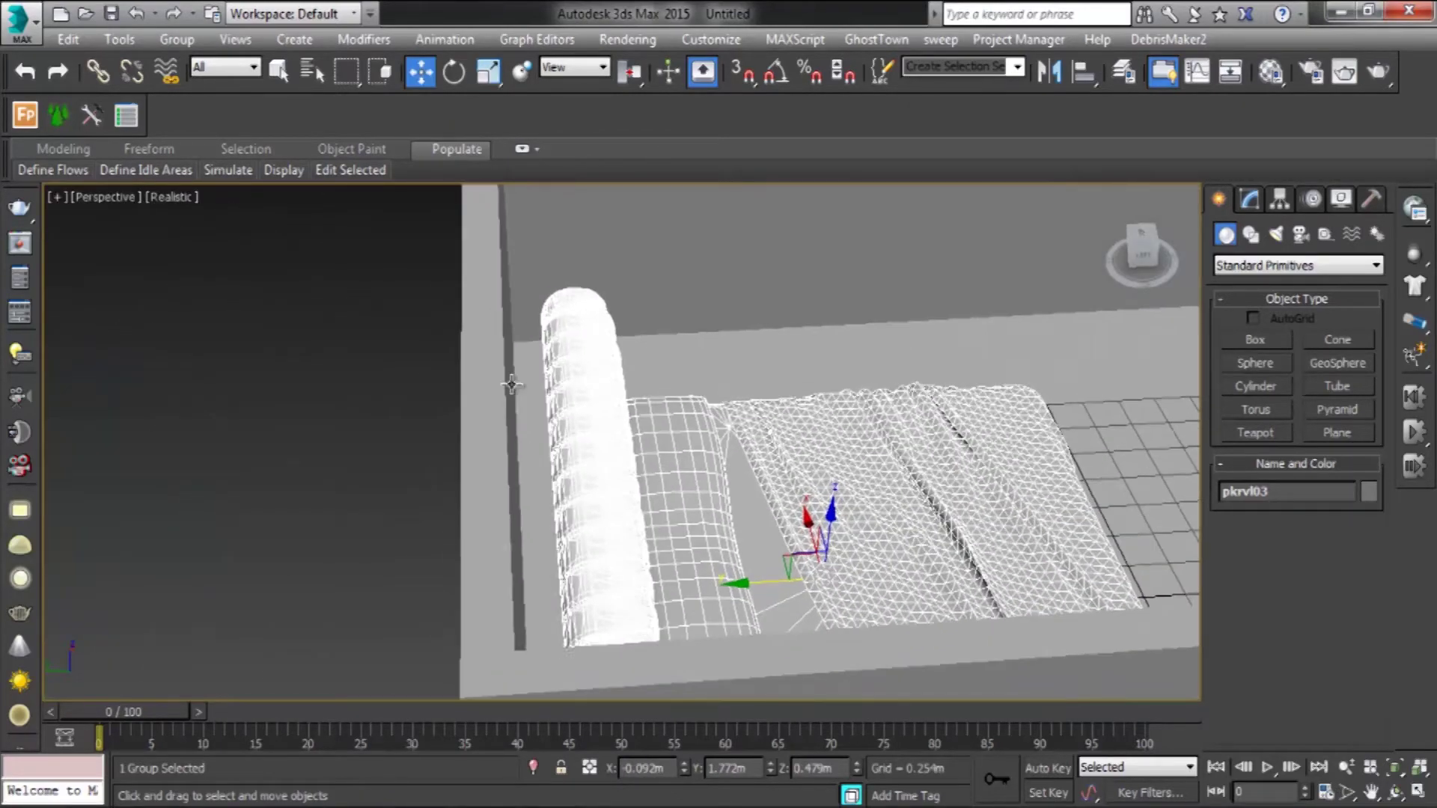
pyautogui.scroll(-5, 459, 451)
pyautogui.moveTo(458, 451)
pyautogui.keyDown('alt'); pyautogui.mouseDown(button='middle')
pyautogui.moveTo(632, 519)
pyautogui.moveTo(677, 504)
pyautogui.mouseUp(button='middle'); pyautogui.keyUp('alt')
pyautogui.click(783, 426)
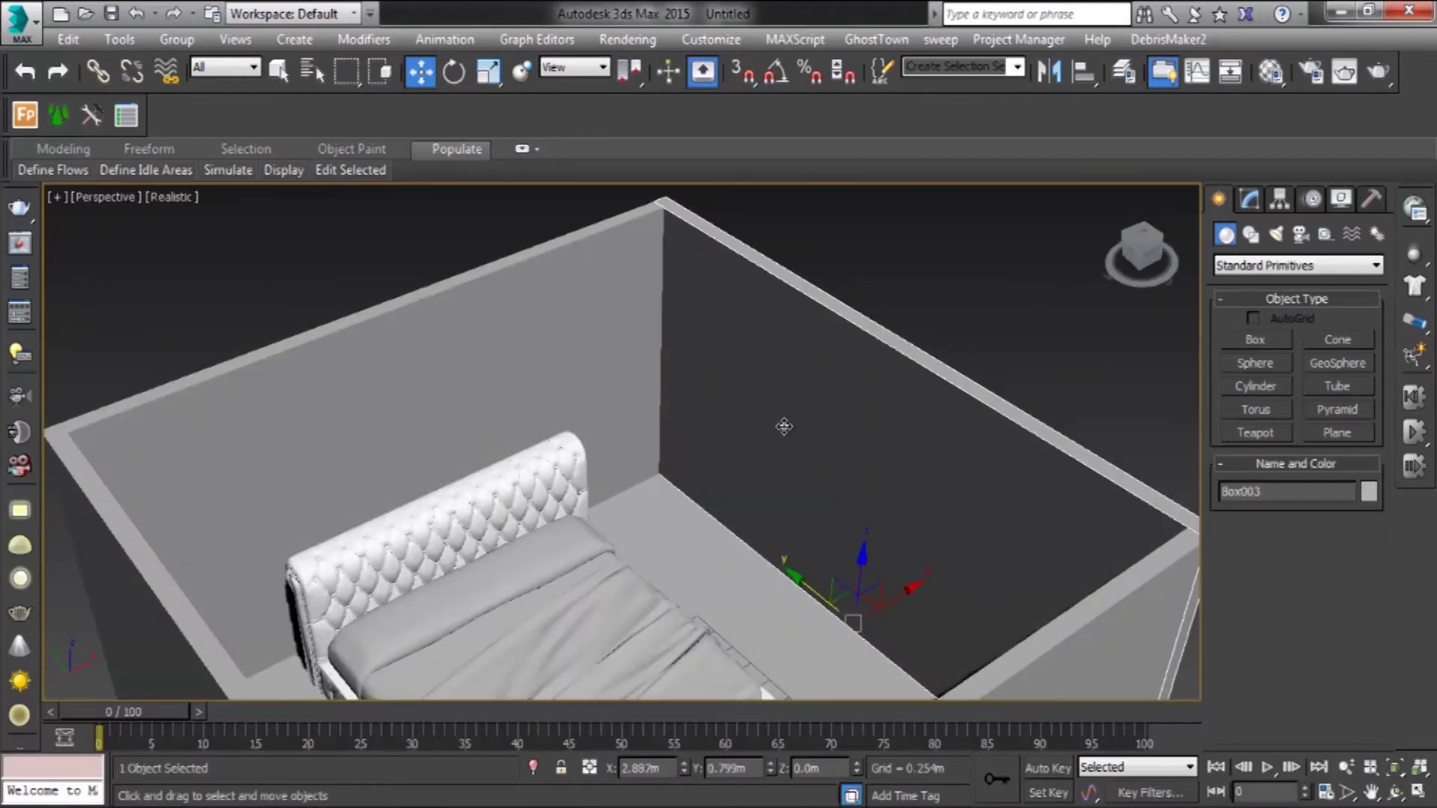
# Step: Convert the wall Box003 to an Editable Poly
pyautogui.moveTo(862, 461)
pyautogui.keyDown('alt'); pyautogui.mouseDown(button='middle')
pyautogui.moveTo(789, 501)
pyautogui.moveTo(705, 459)
pyautogui.moveTo(756, 569)
pyautogui.moveTo(753, 457)
pyautogui.moveTo(914, 497)
pyautogui.moveTo(702, 497)
pyautogui.moveTo(744, 571)
pyautogui.mouseUp(button='middle'); pyautogui.keyUp('alt')
pyautogui.click(764, 594)
pyautogui.scroll(5, 866, 579)
pyautogui.click(867, 579)
pyautogui.scroll(-5, 866, 579)
pyautogui.moveTo(866, 580)
pyautogui.keyDown('alt'); pyautogui.mouseDown(button='middle')
pyautogui.moveTo(1004, 426)
pyautogui.moveTo(948, 441)
pyautogui.mouseUp(button='middle'); pyautogui.keyUp('alt')
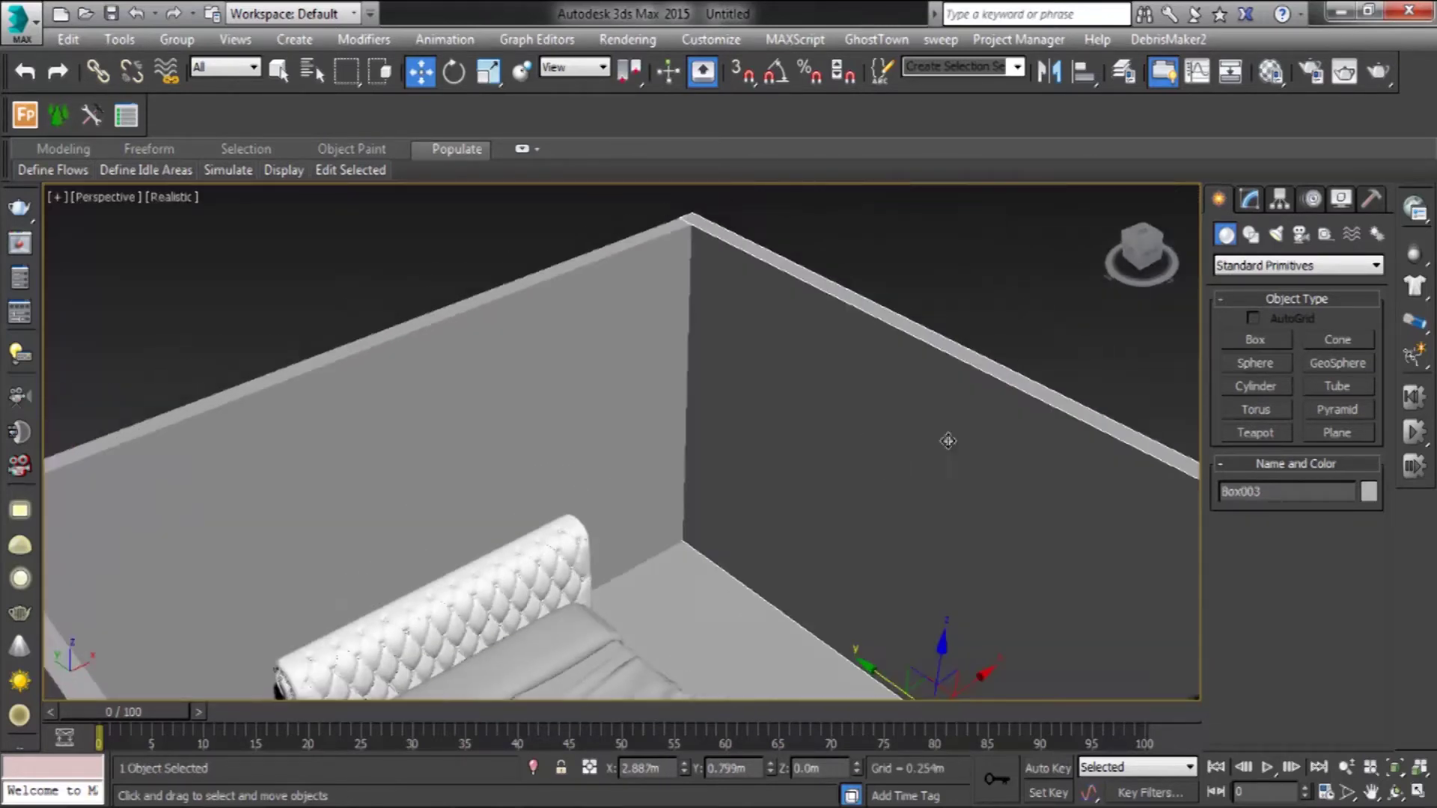
pyautogui.rightClick(908, 415)
pyautogui.click(1212, 649)
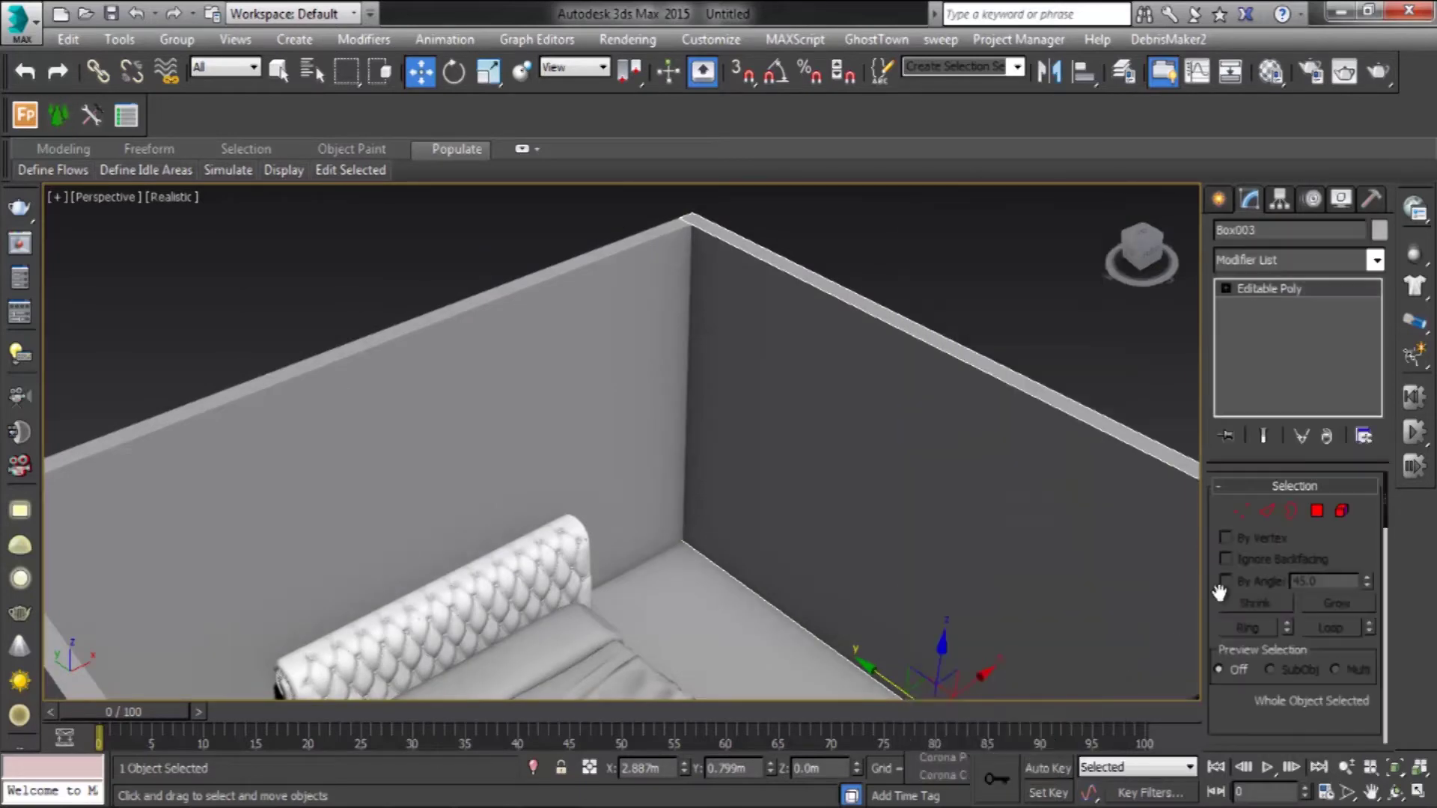
# Step: Inset the wall's selected polygon by 0.1m
pyautogui.press('4')
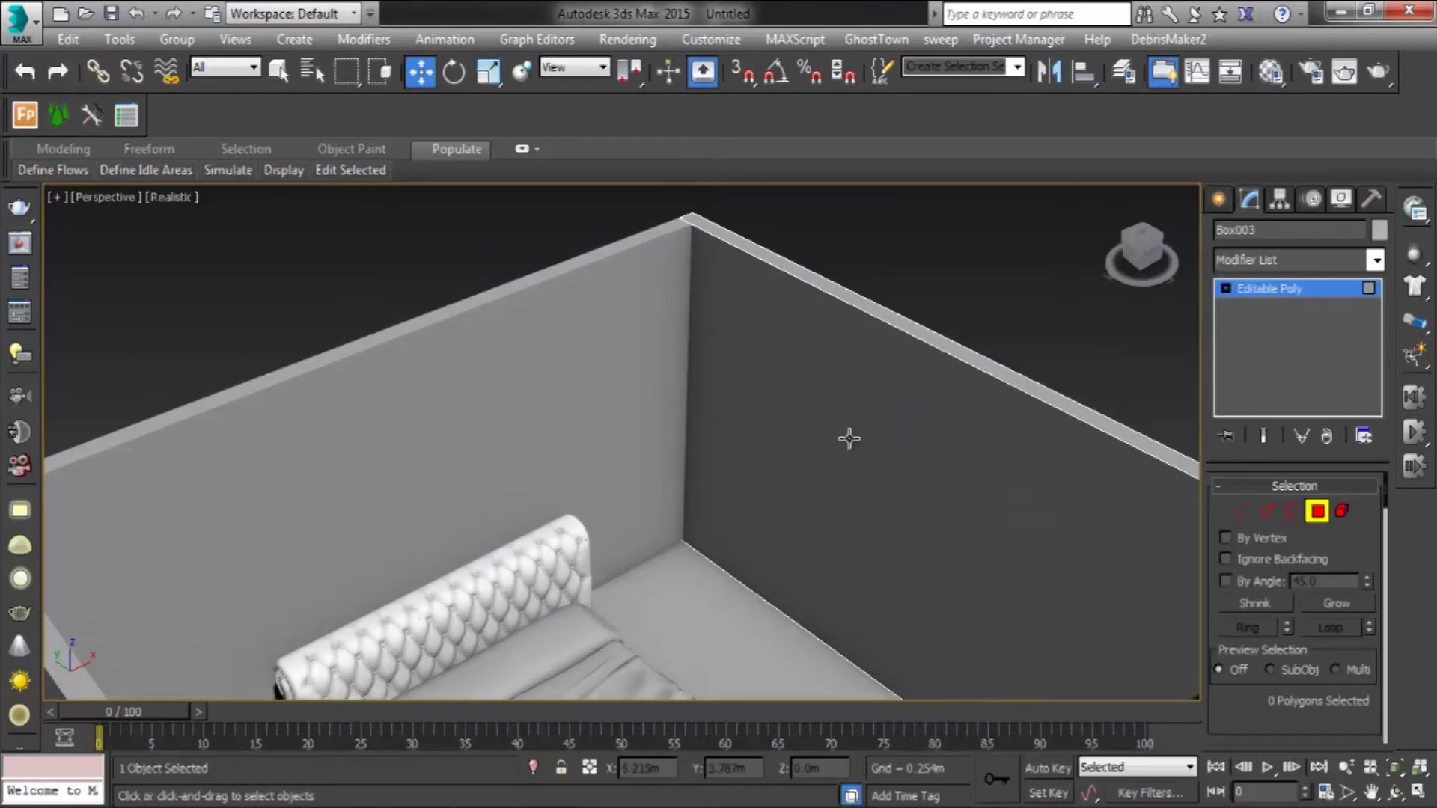
pyautogui.keyDown('alt'); pyautogui.moveTo(904, 440); pyautogui.dragTo(1062, 536, button='middle'); pyautogui.keyUp('alt')
pyautogui.click(1062, 536)
pyautogui.rightClick(1042, 479)
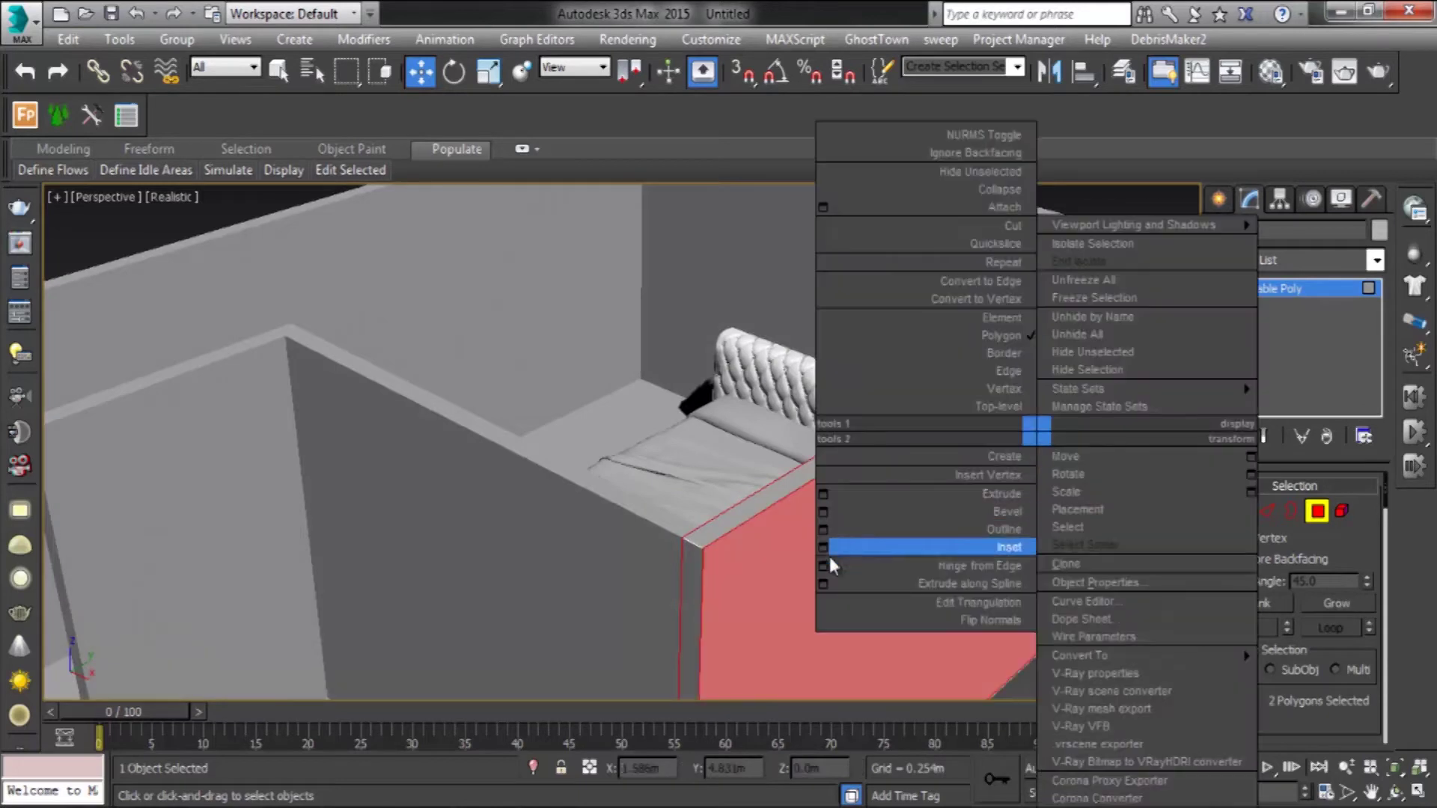
pyautogui.click(826, 551)
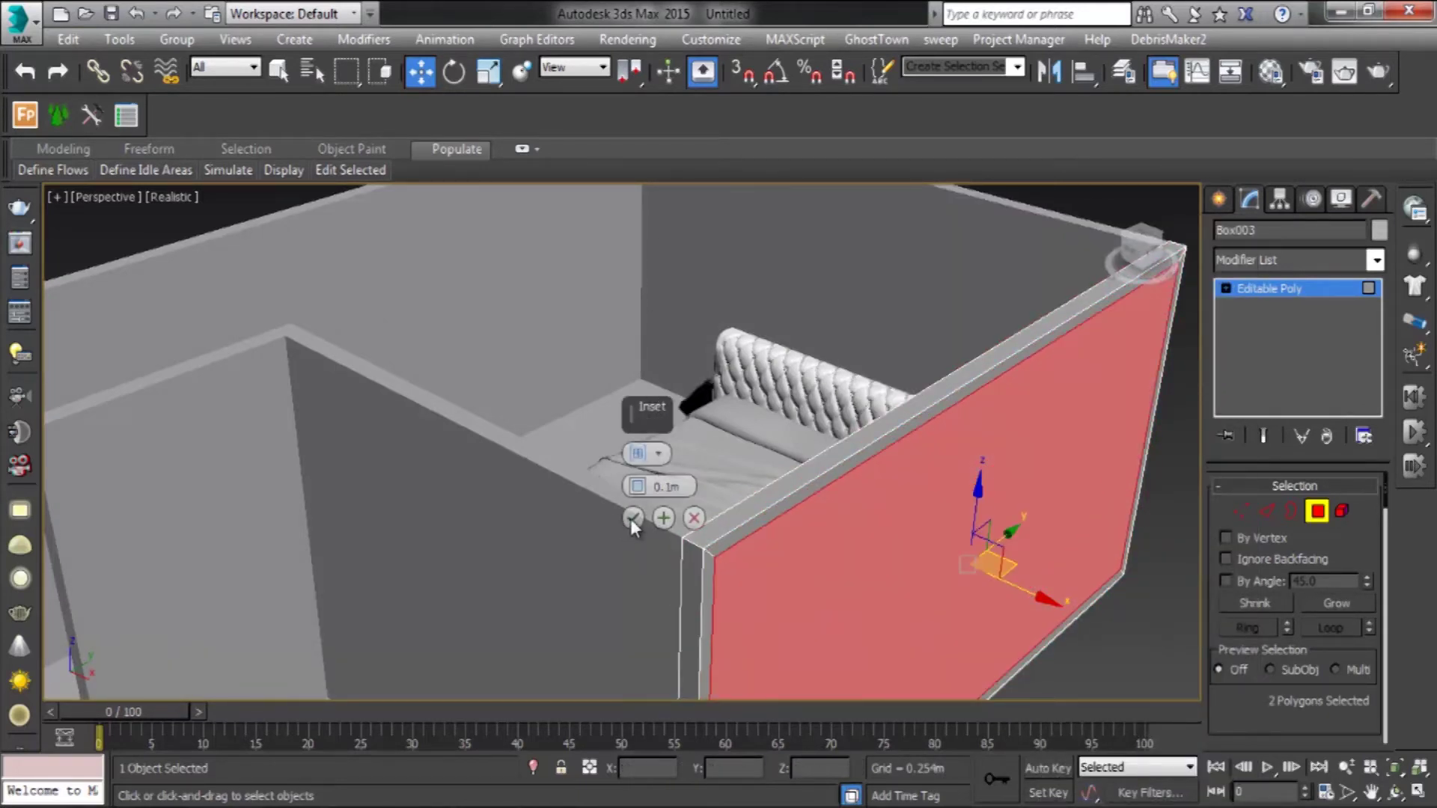
pyautogui.click(632, 518)
# Step: Make the inset face narrower and taller, then delete it to open a hole
pyautogui.moveTo(633, 518)
pyautogui.mouseDown(button='middle')
pyautogui.moveTo(803, 514)
pyautogui.moveTo(770, 471)
pyautogui.mouseUp(button='middle')
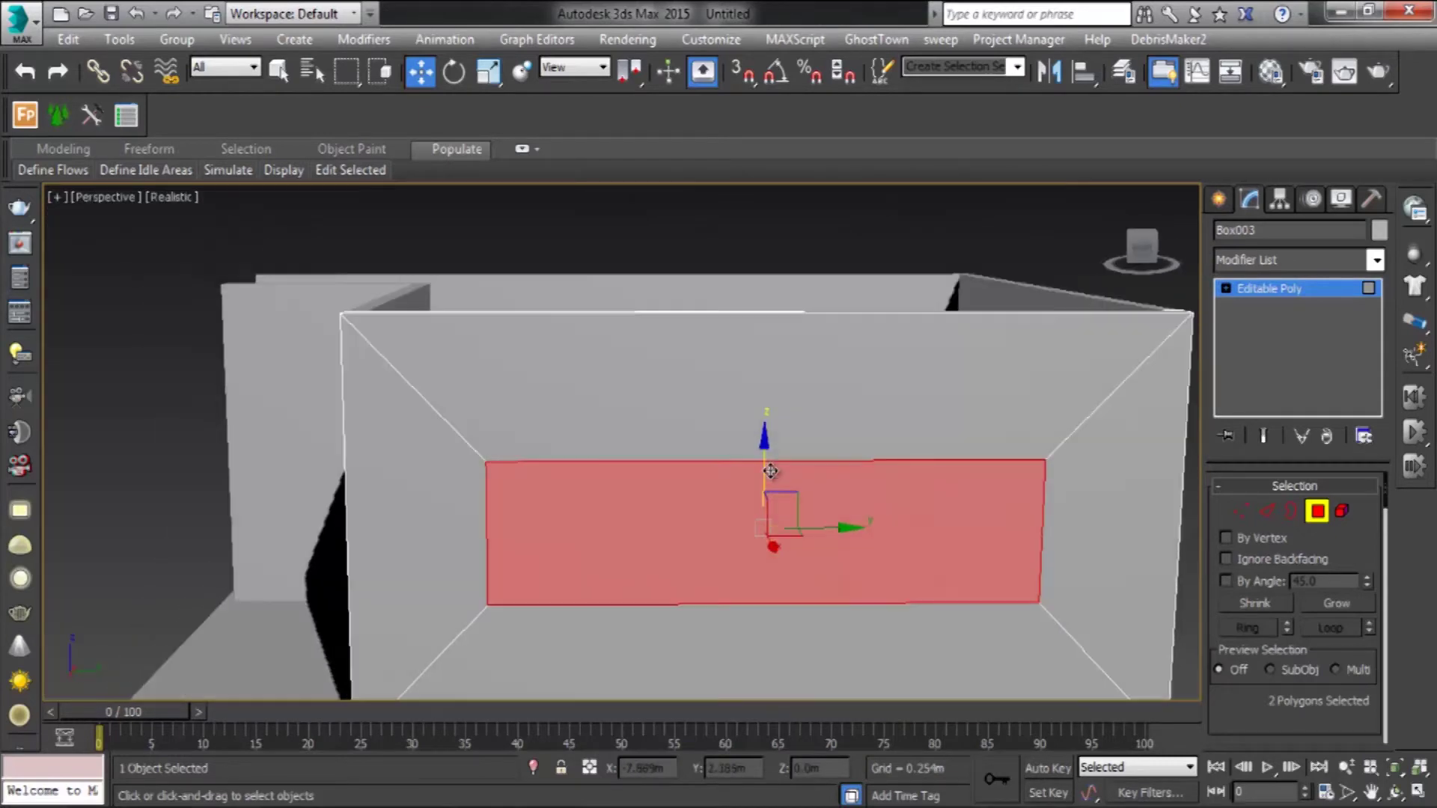
pyautogui.moveTo(687, 530); pyautogui.dragTo(901, 536)
pyautogui.moveTo(764, 456); pyautogui.dragTo(759, 390)
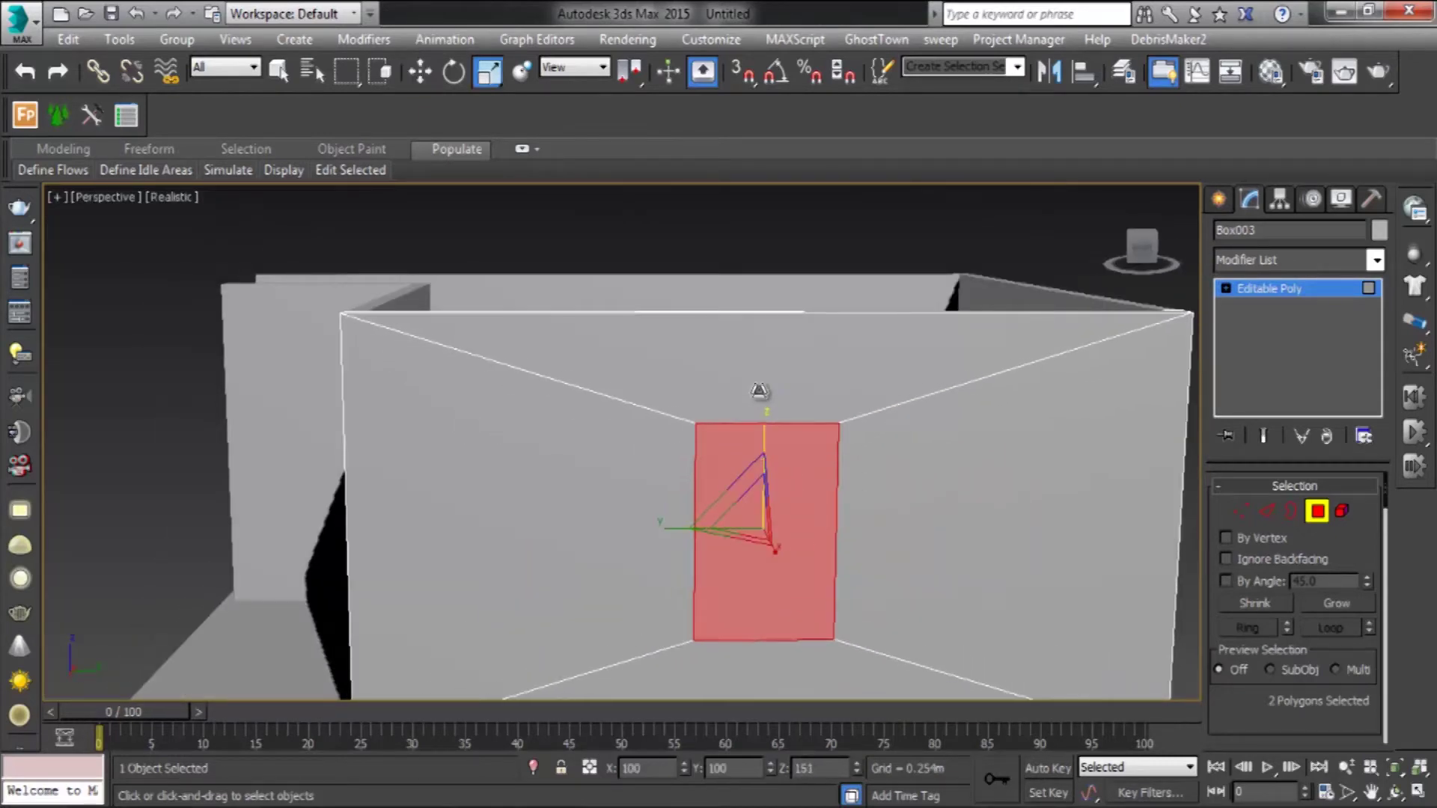
pyautogui.press('w')
pyautogui.moveTo(913, 529)
pyautogui.keyDown('alt'); pyautogui.mouseDown(button='middle')
pyautogui.moveTo(1058, 586)
pyautogui.moveTo(955, 515)
pyautogui.moveTo(860, 487)
pyautogui.mouseUp(button='middle'); pyautogui.keyUp('alt')
pyautogui.press('Delete')
# Step: Inspect the opening's border edges, then undo the cut so the wall is solid
pyautogui.scroll(3, 820, 459)
pyautogui.scroll(-3, 901, 551)
pyautogui.press('3')
pyautogui.click(861, 554)
pyautogui.scroll(3, 1103, 593)
pyautogui.moveTo(908, 524)
pyautogui.keyDown('alt'); pyautogui.mouseDown(button='middle')
pyautogui.moveTo(1017, 528)
pyautogui.moveTo(1022, 549)
pyautogui.moveTo(861, 523)
pyautogui.mouseUp(button='middle'); pyautogui.keyUp('alt')
pyautogui.scroll(3, 950, 528)
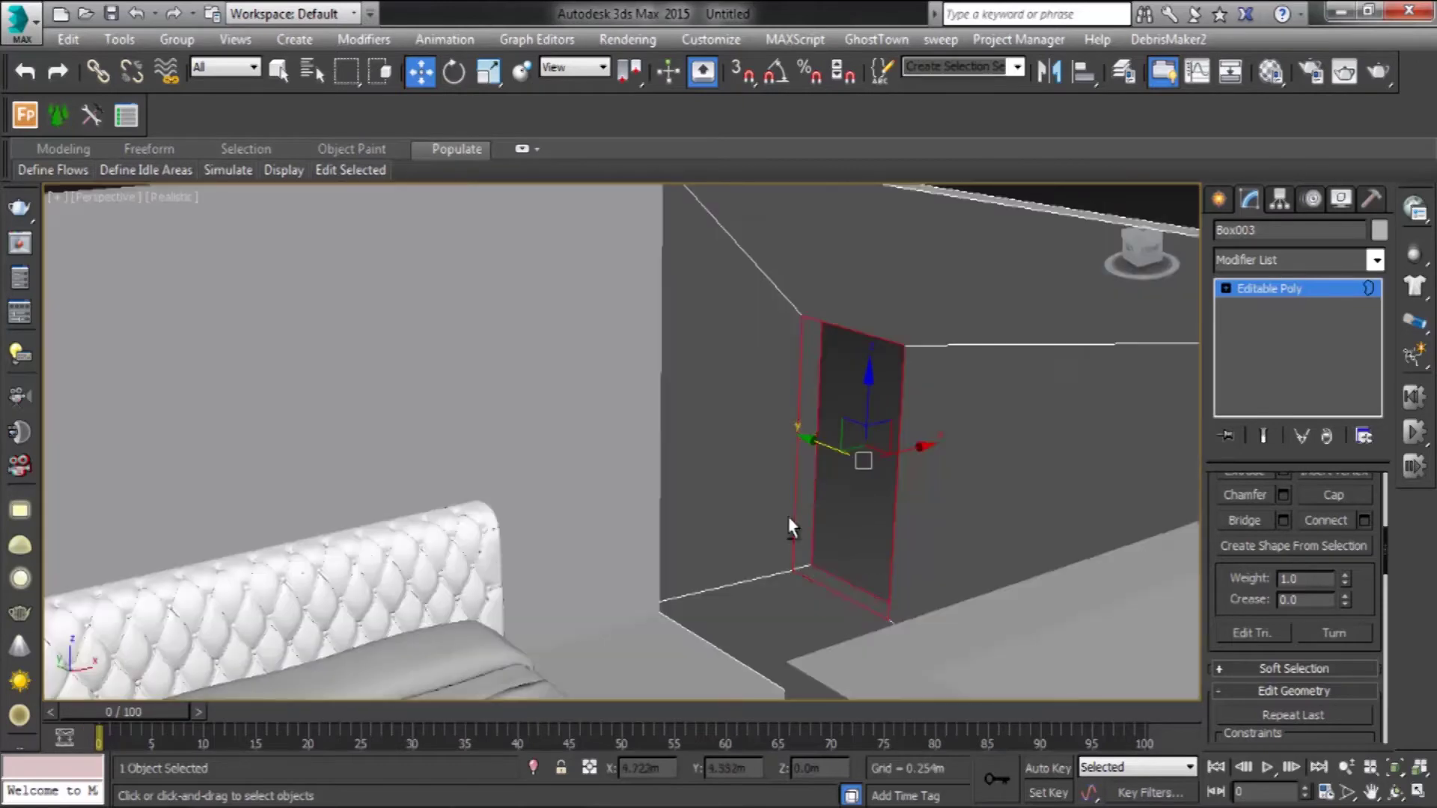
pyautogui.scroll(4, 790, 520)
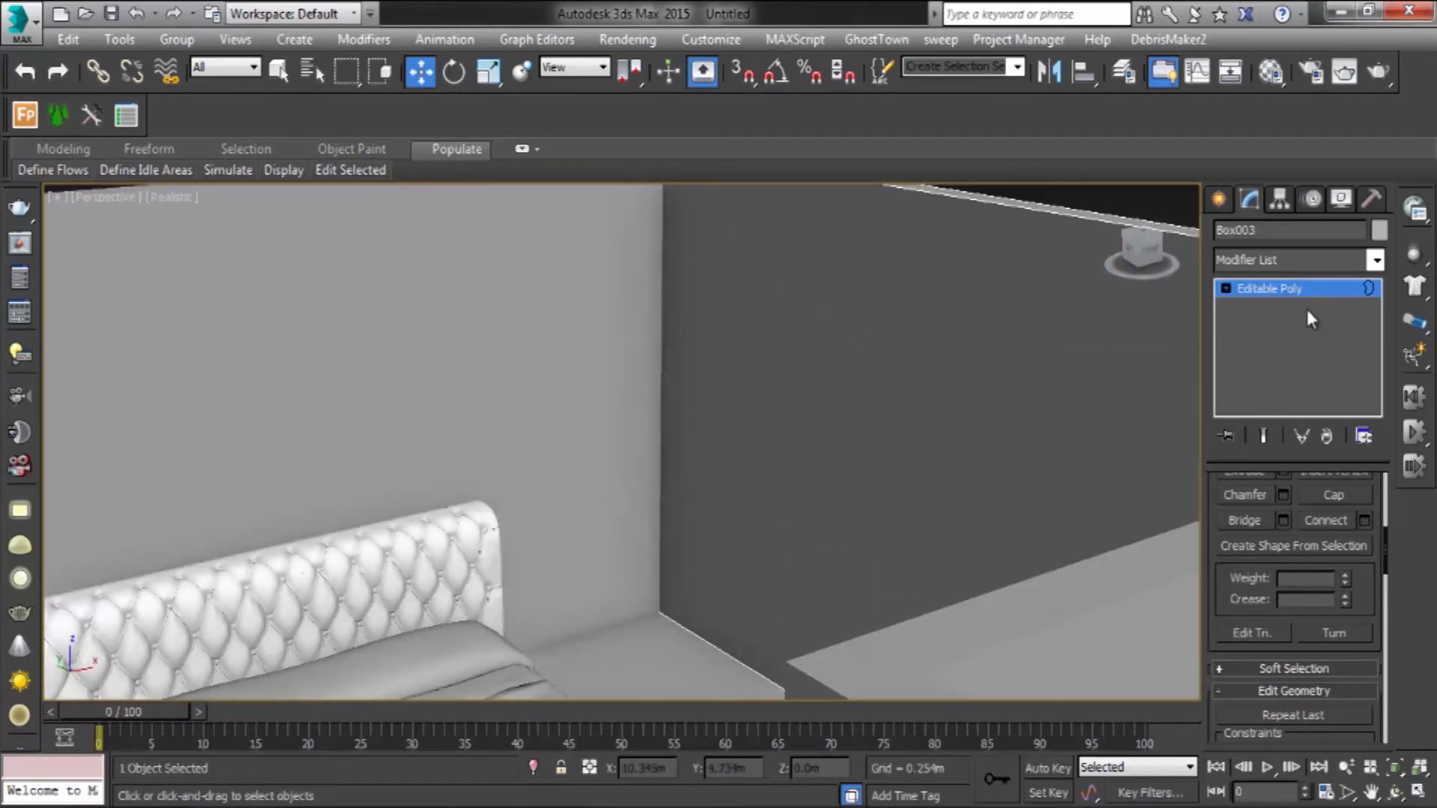
pyautogui.hotkey('ctrl', 'z')
pyautogui.keyDown('alt'); pyautogui.moveTo(1020, 353); pyautogui.dragTo(955, 434, button='middle'); pyautogui.keyUp('alt')
# Step: Give the wall 3 length and 3 height segments and convert it to Editable Poly
pyautogui.click(1360, 587)
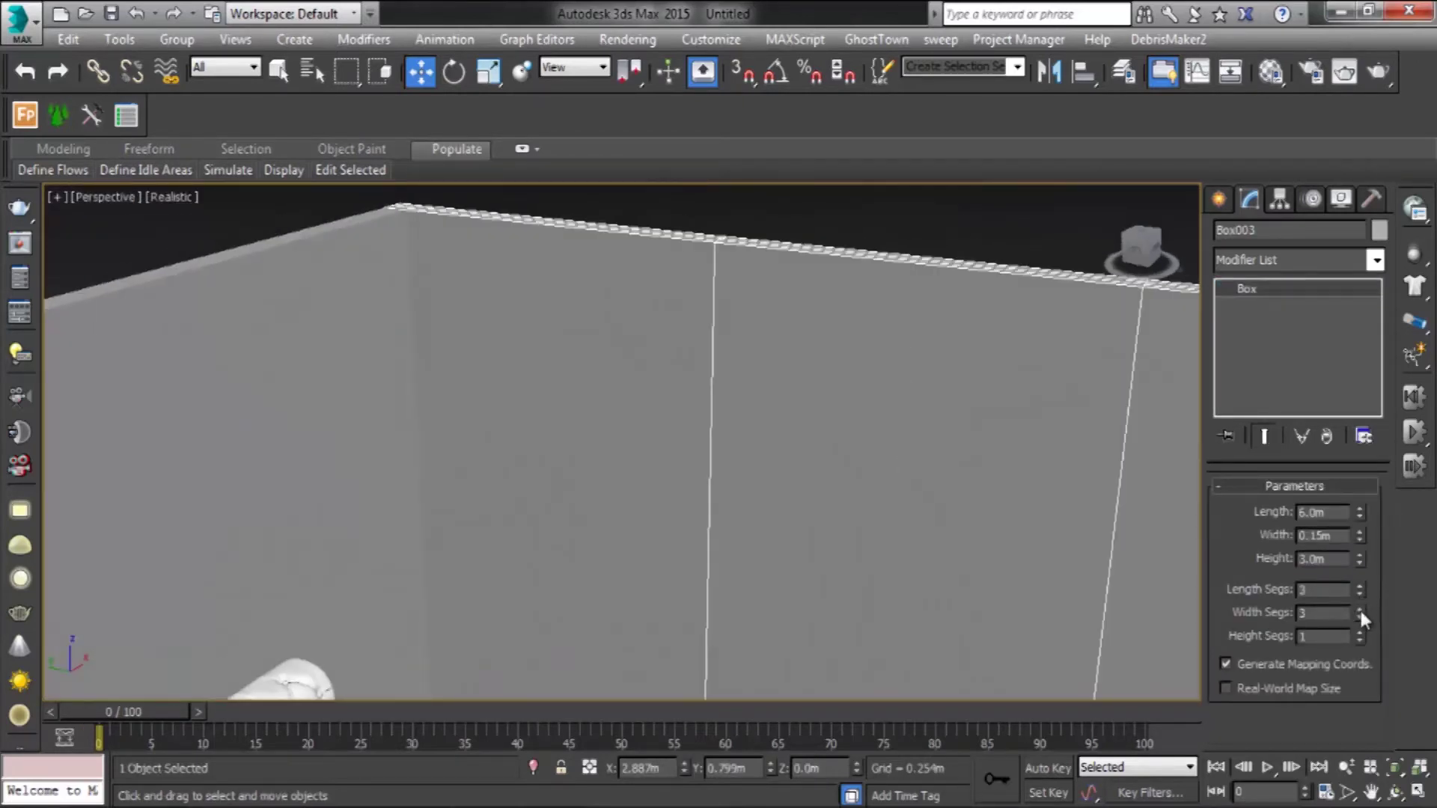
pyautogui.hotkey('shift', 'z')
pyautogui.click(1360, 632)
pyautogui.click(1359, 633)
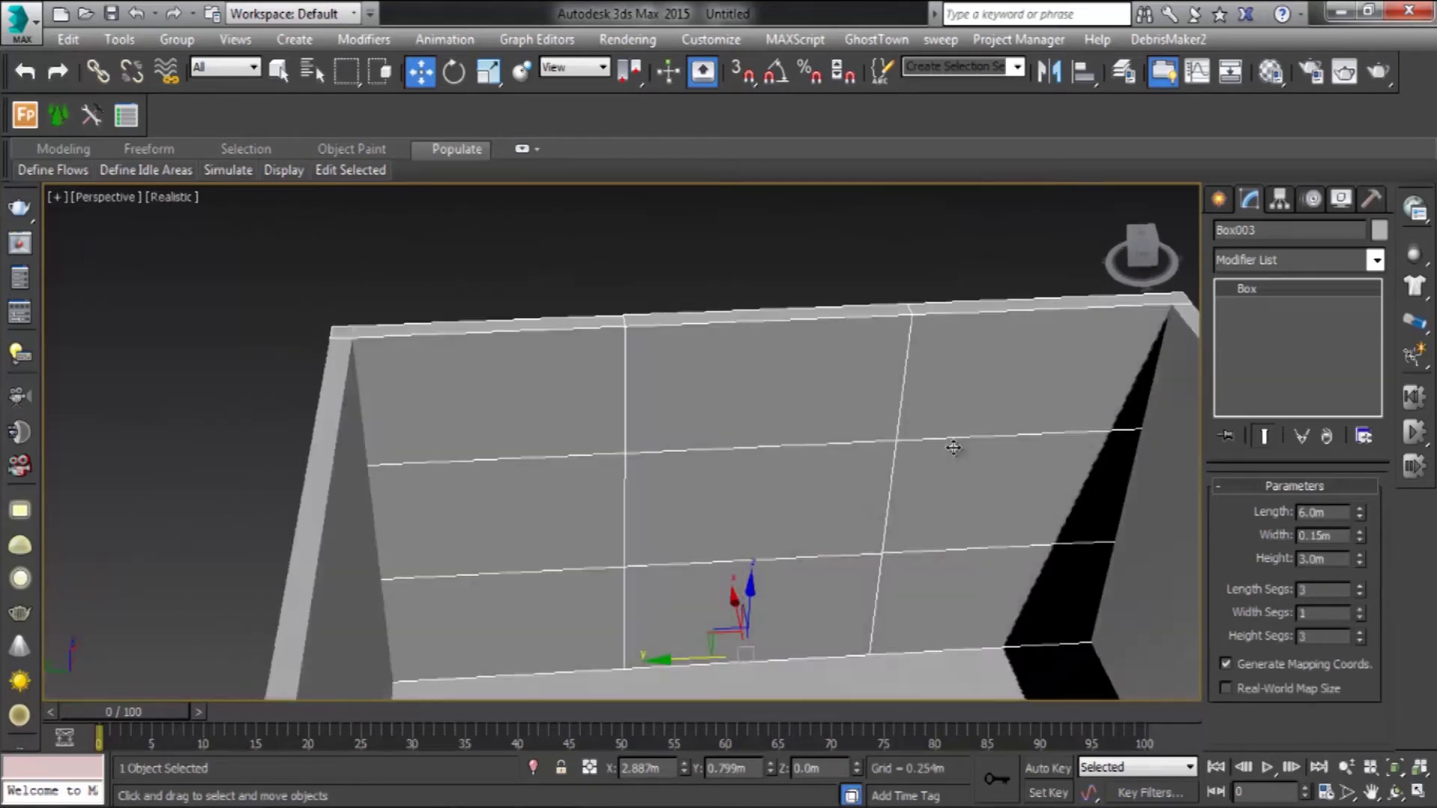
pyautogui.keyDown('alt'); pyautogui.moveTo(953, 449); pyautogui.dragTo(920, 429, button='middle'); pyautogui.keyUp('alt')
pyautogui.rightClick(853, 492)
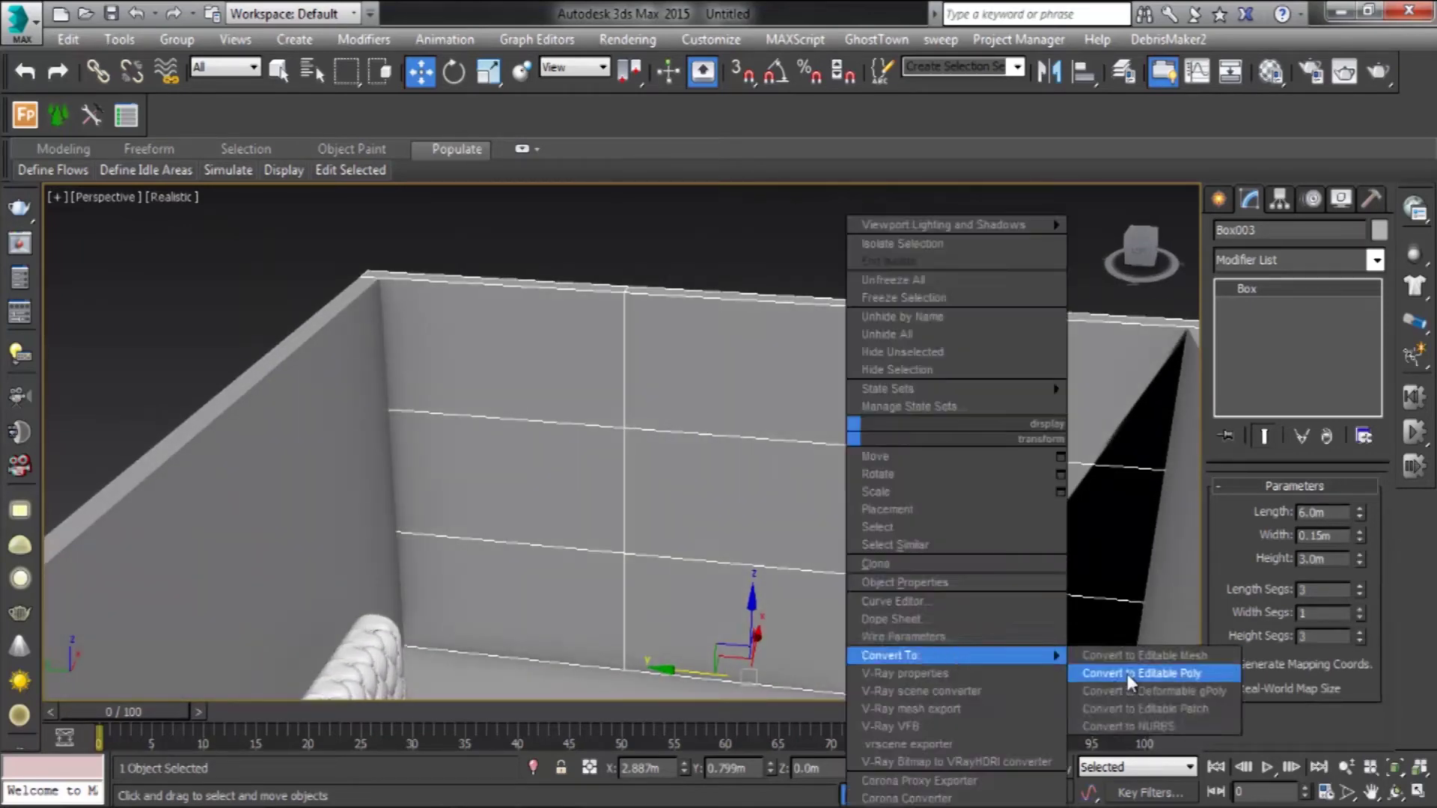
pyautogui.click(1138, 673)
pyautogui.click(1225, 288)
# Step: Move the inner vertex rows to frame the window at 2.3m and 1.0m heights
pyautogui.press('1')
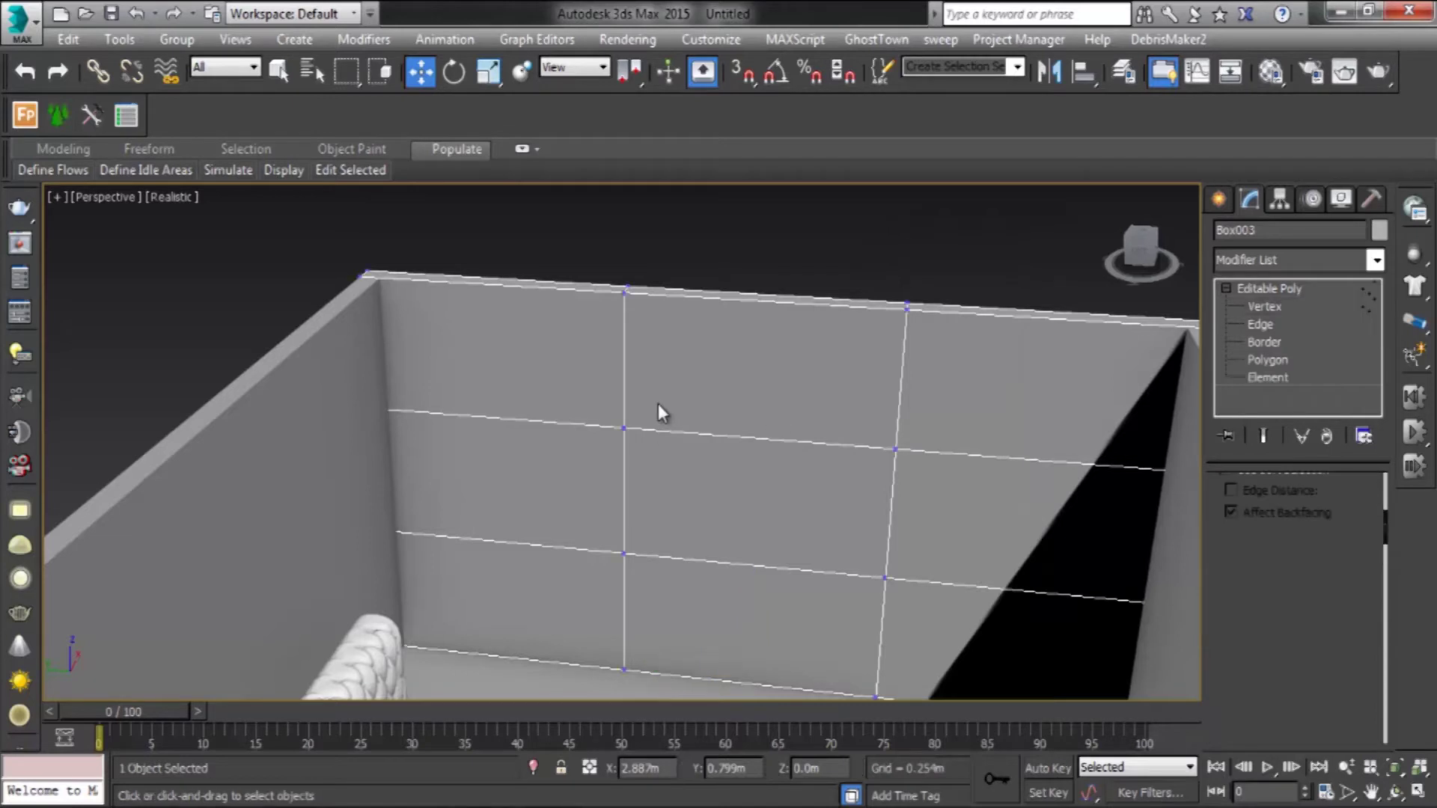
pyautogui.hotkey('alt', 'w')
pyautogui.moveTo(449, 389); pyautogui.dragTo(407, 248)
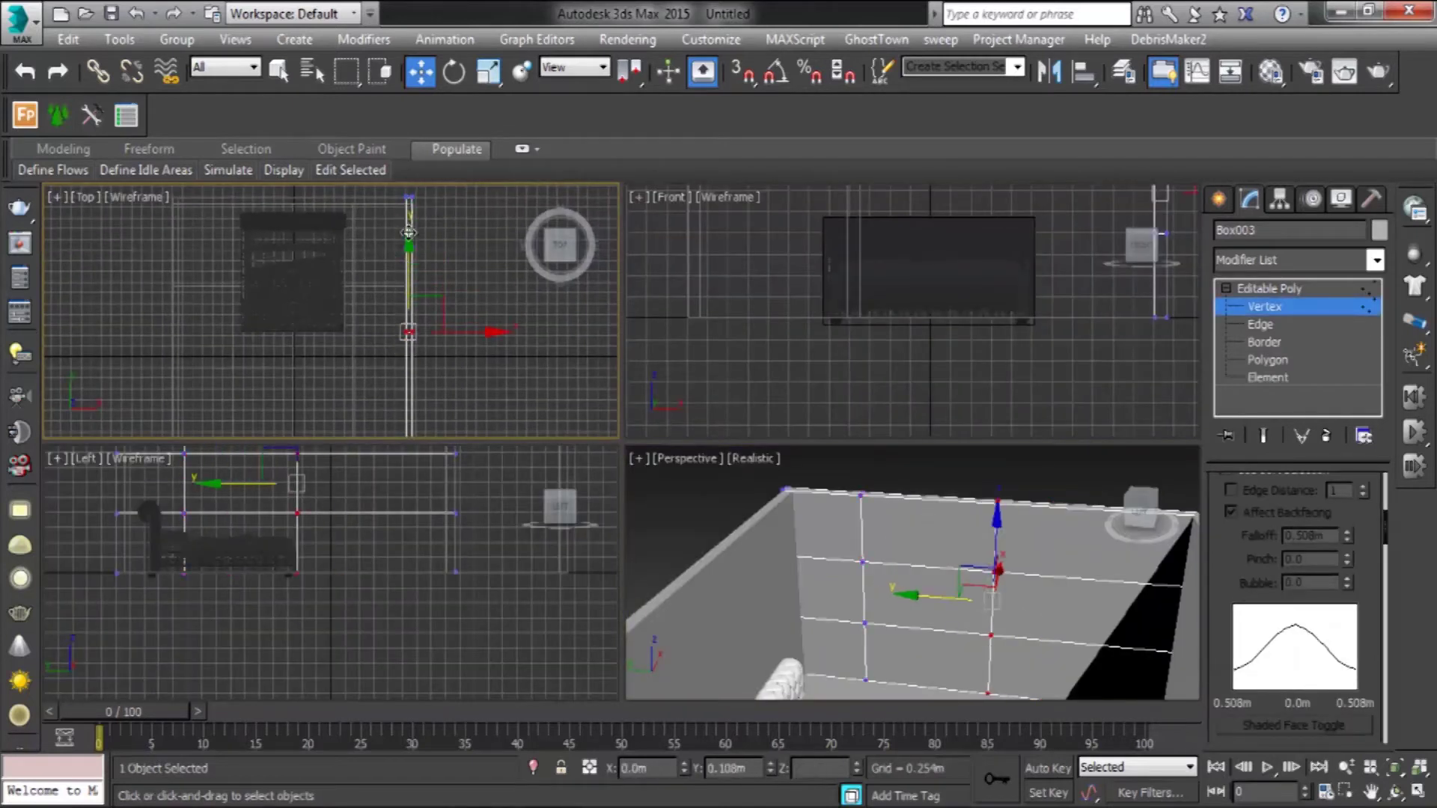
pyautogui.moveTo(1104, 283); pyautogui.dragTo(823, 343, button='middle')
pyautogui.moveTo(868, 277); pyautogui.dragTo(890, 321)
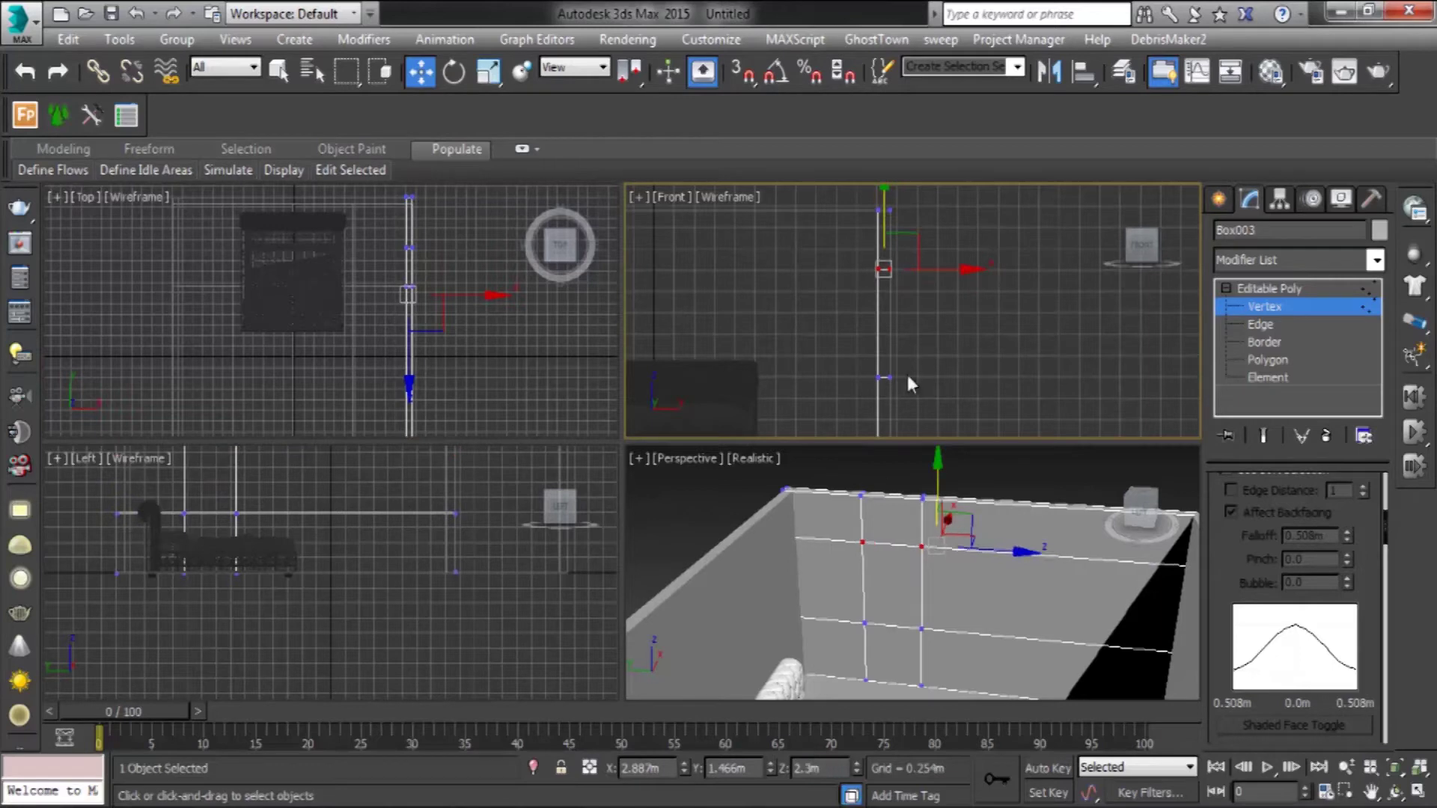
pyautogui.click(921, 627)
pyautogui.scroll(5, 900, 477)
pyautogui.click(1267, 359)
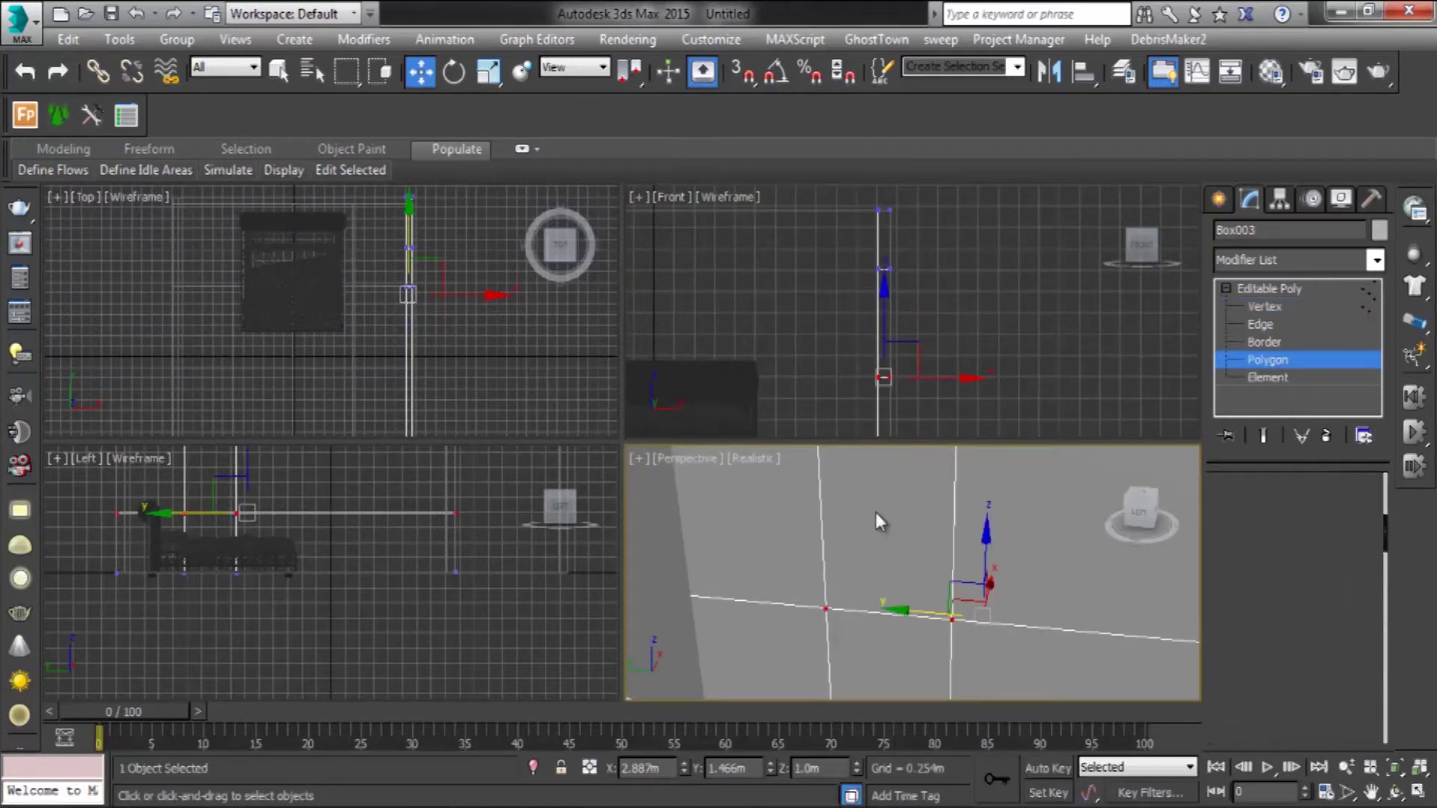
# Step: Delete the wall's middle window face to leave an opening
pyautogui.click(905, 548)
pyautogui.keyDown('alt'); pyautogui.moveTo(861, 569); pyautogui.dragTo(991, 474, button='middle'); pyautogui.keyUp('alt')
pyautogui.press('Delete')
pyautogui.press('3')
pyautogui.keyDown('alt'); pyautogui.moveTo(928, 569); pyautogui.dragTo(947, 557, button='middle'); pyautogui.keyUp('alt')
pyautogui.scroll(5, 892, 666)
pyautogui.moveTo(892, 666)
pyautogui.mouseDown(button='middle')
pyautogui.moveTo(926, 524)
pyautogui.moveTo(1035, 558)
pyautogui.mouseUp(button='middle')
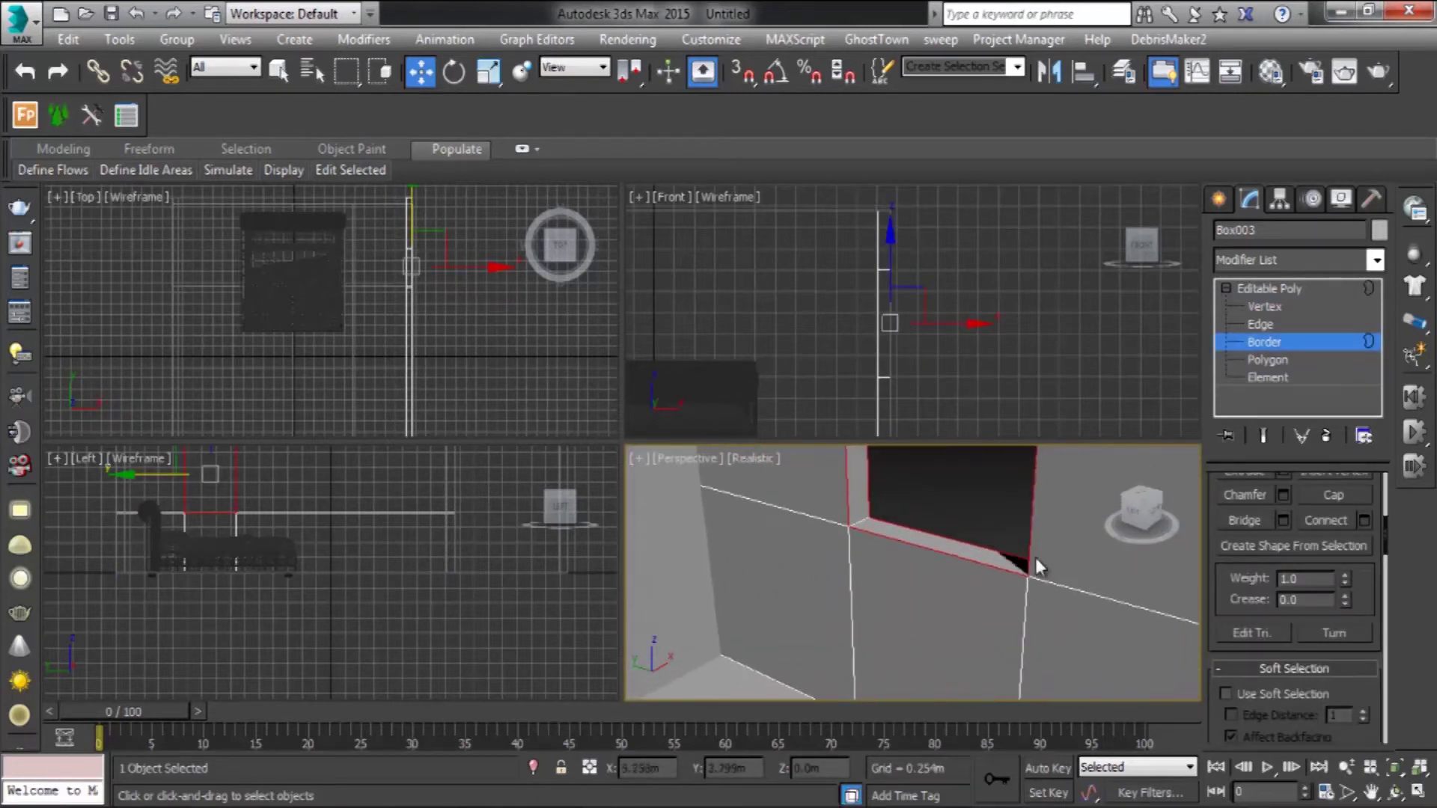
# Step: Extrude the polygon below the opening outward to form a window sill
pyautogui.click(63, 149)
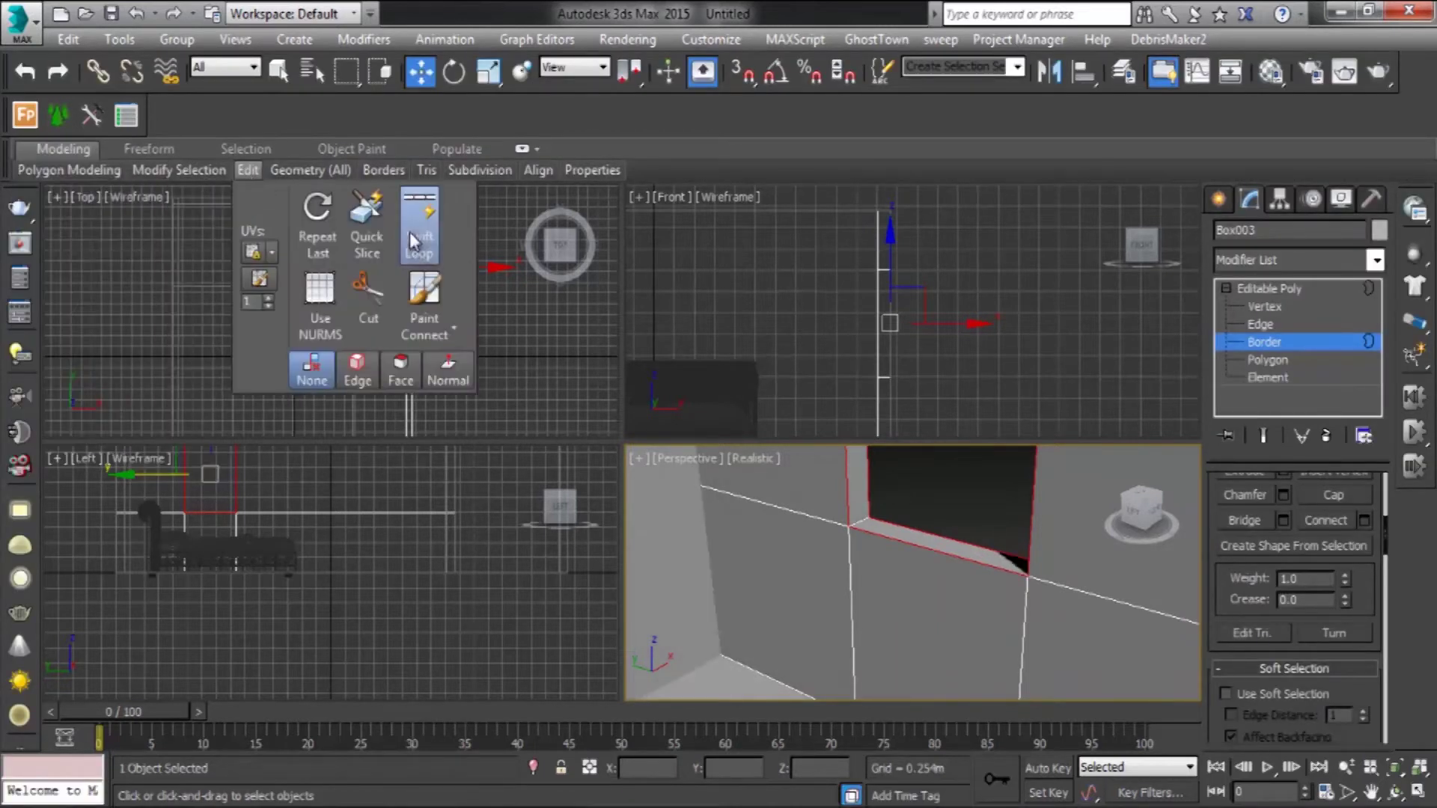
pyautogui.click(419, 225)
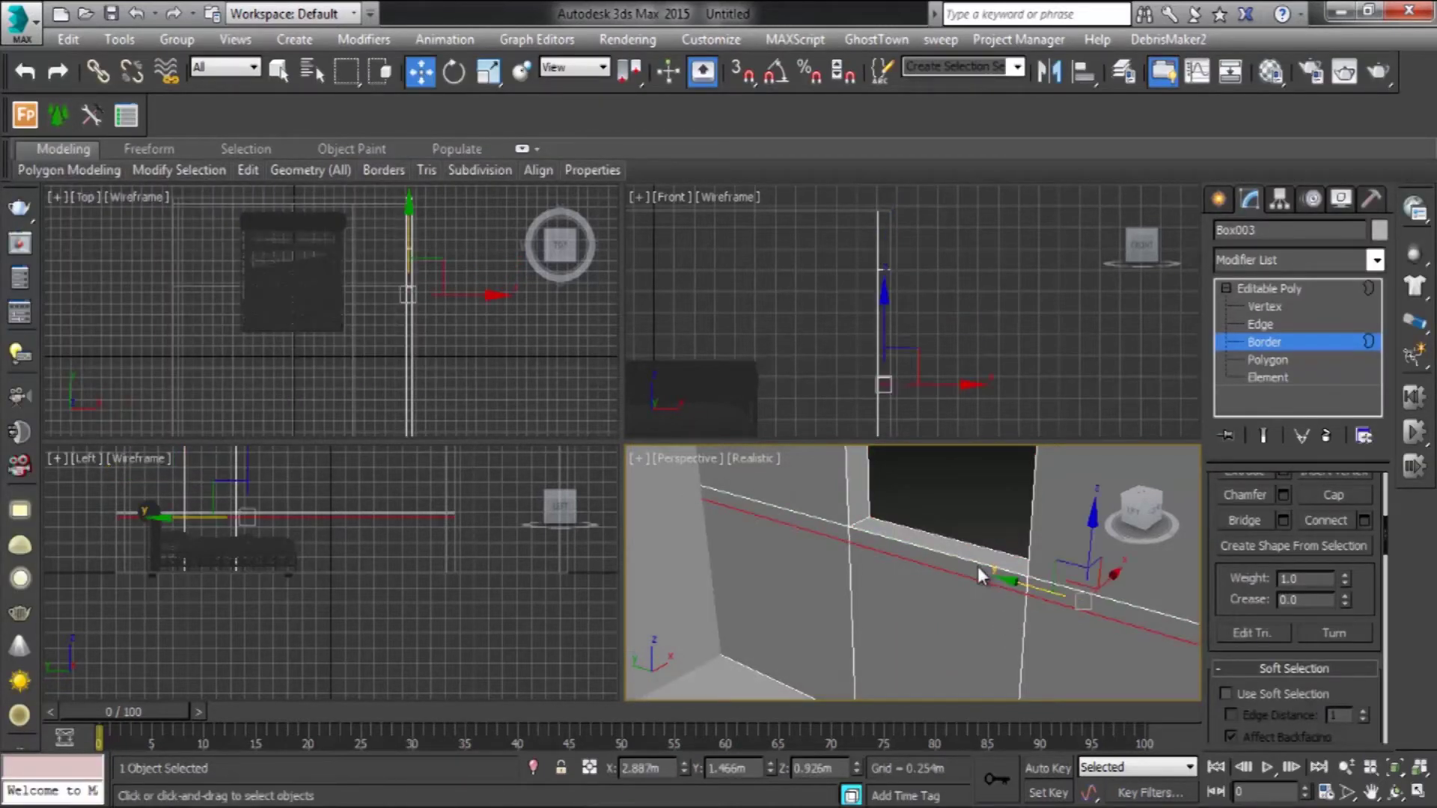
pyautogui.press('4')
pyautogui.rightClick(895, 584)
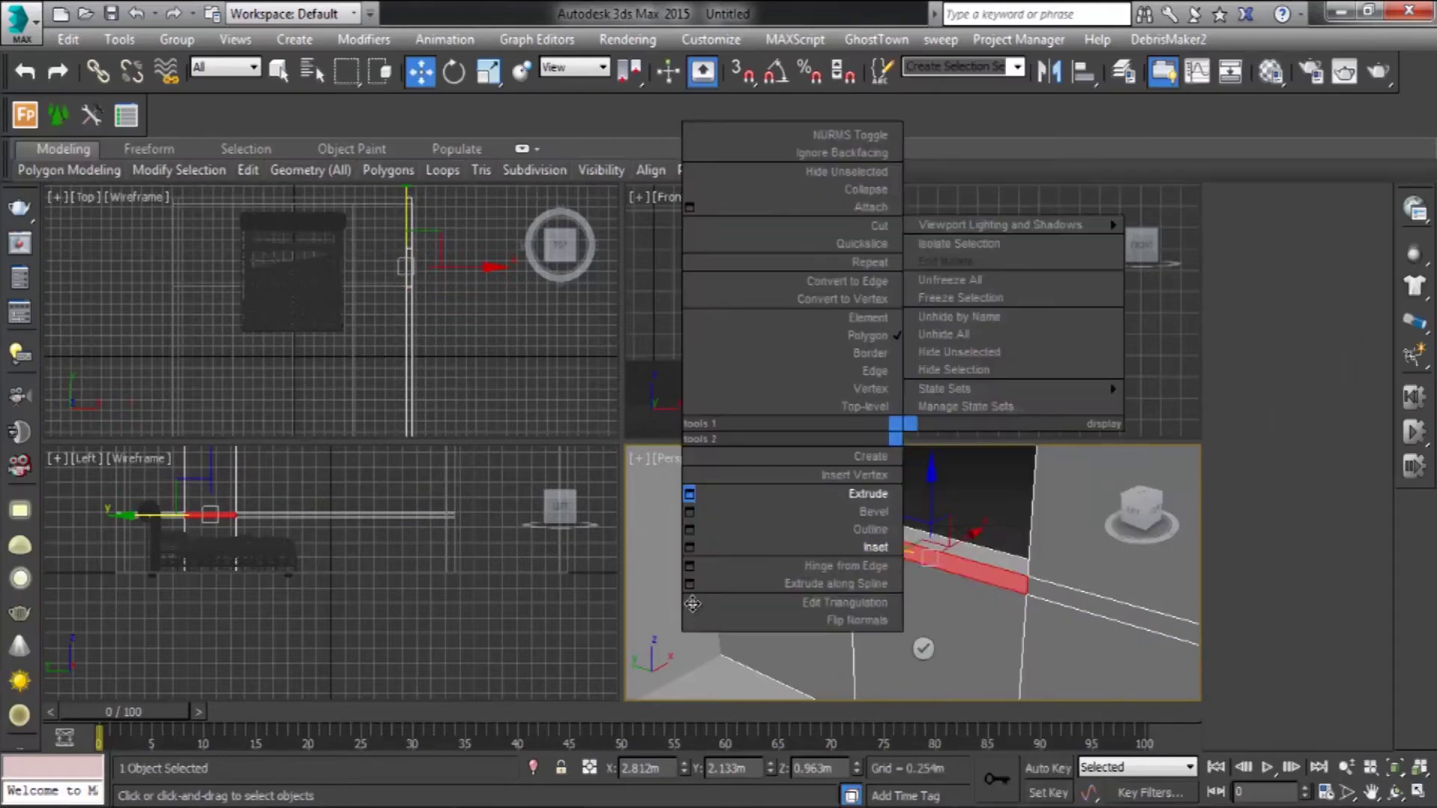
pyautogui.click(689, 494)
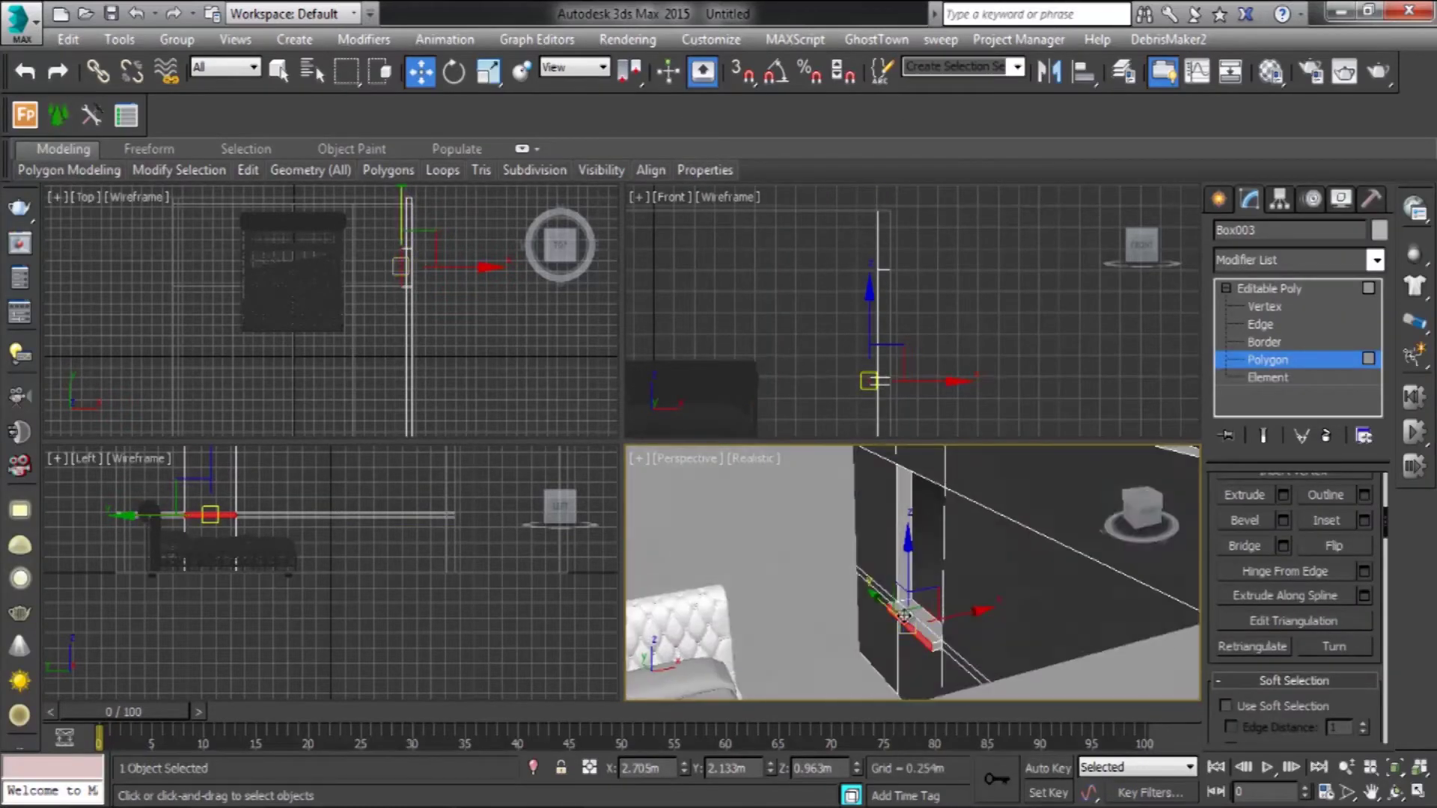
pyautogui.click(1218, 198)
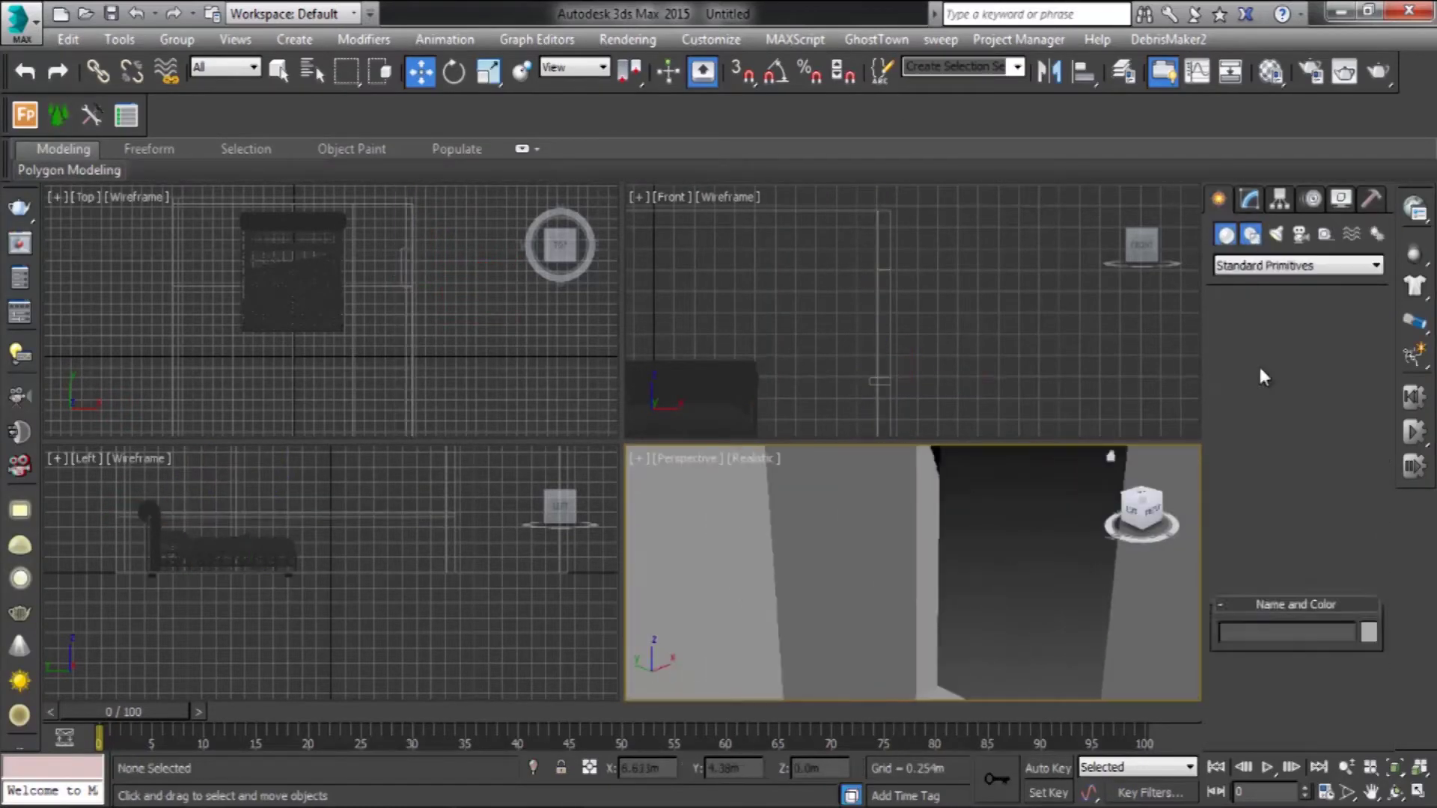
# Step: Draw a vertex-snapped Rectangle around the window opening
pyautogui.click(1251, 235)
pyautogui.click(1339, 358)
pyautogui.press('s')
pyautogui.hotkey('alt', 'w')
pyautogui.scroll(-3, 845, 423)
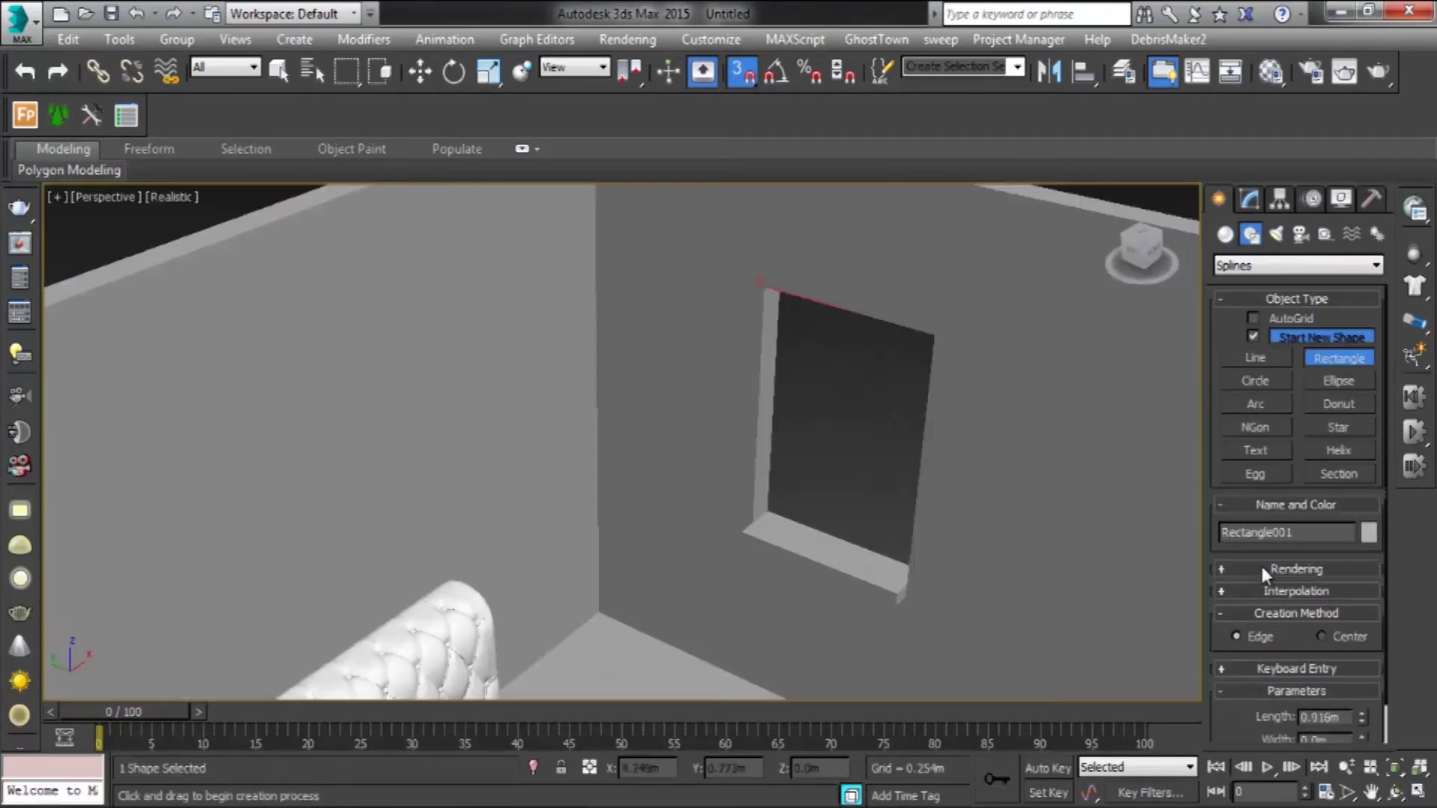
# Step: Render the rectangle in renderer and viewport as a rectangular profile with Length 0.079m
pyautogui.click(1260, 567)
pyautogui.click(1225, 378)
pyautogui.click(1225, 395)
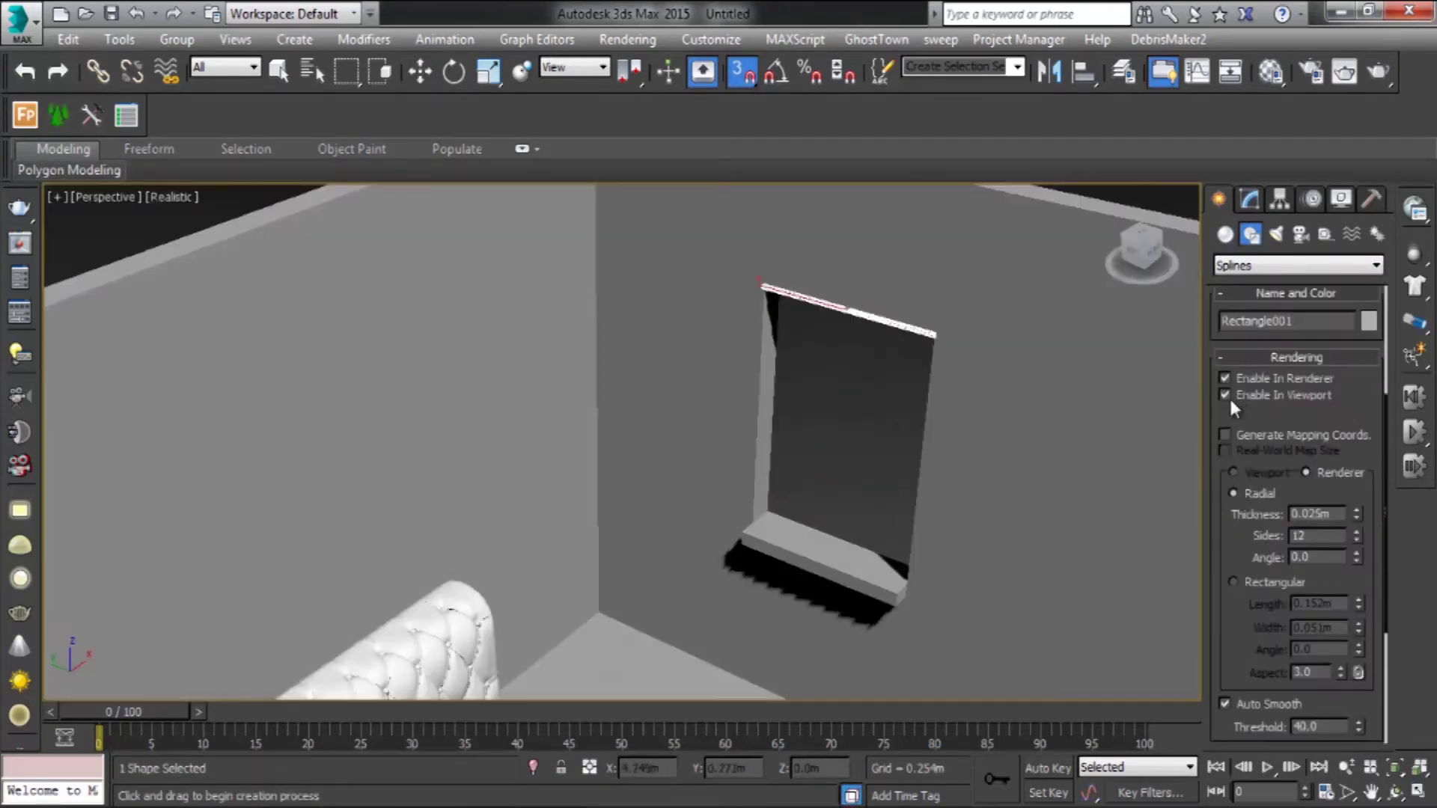
pyautogui.hotkey('alt', 'w')
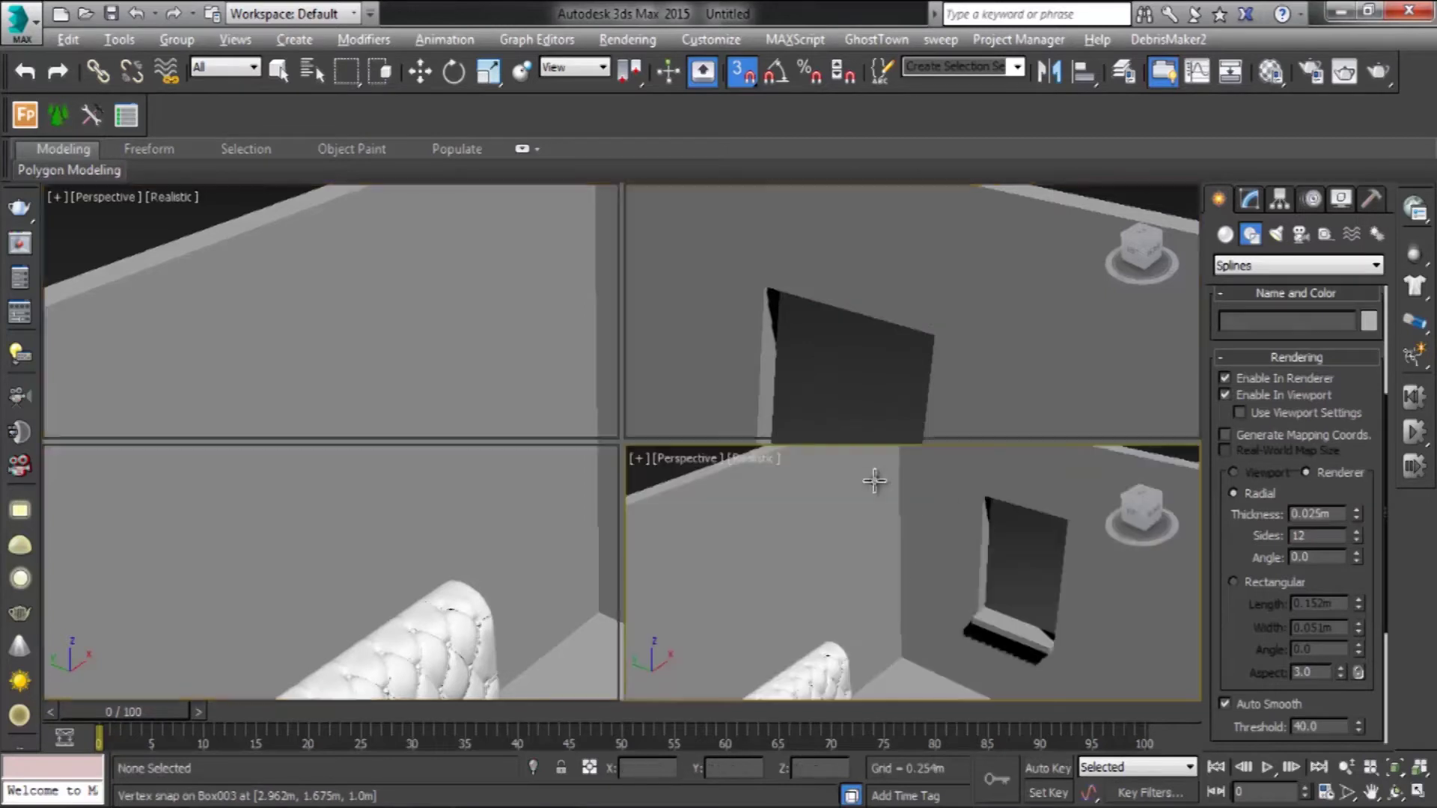
pyautogui.click(269, 550)
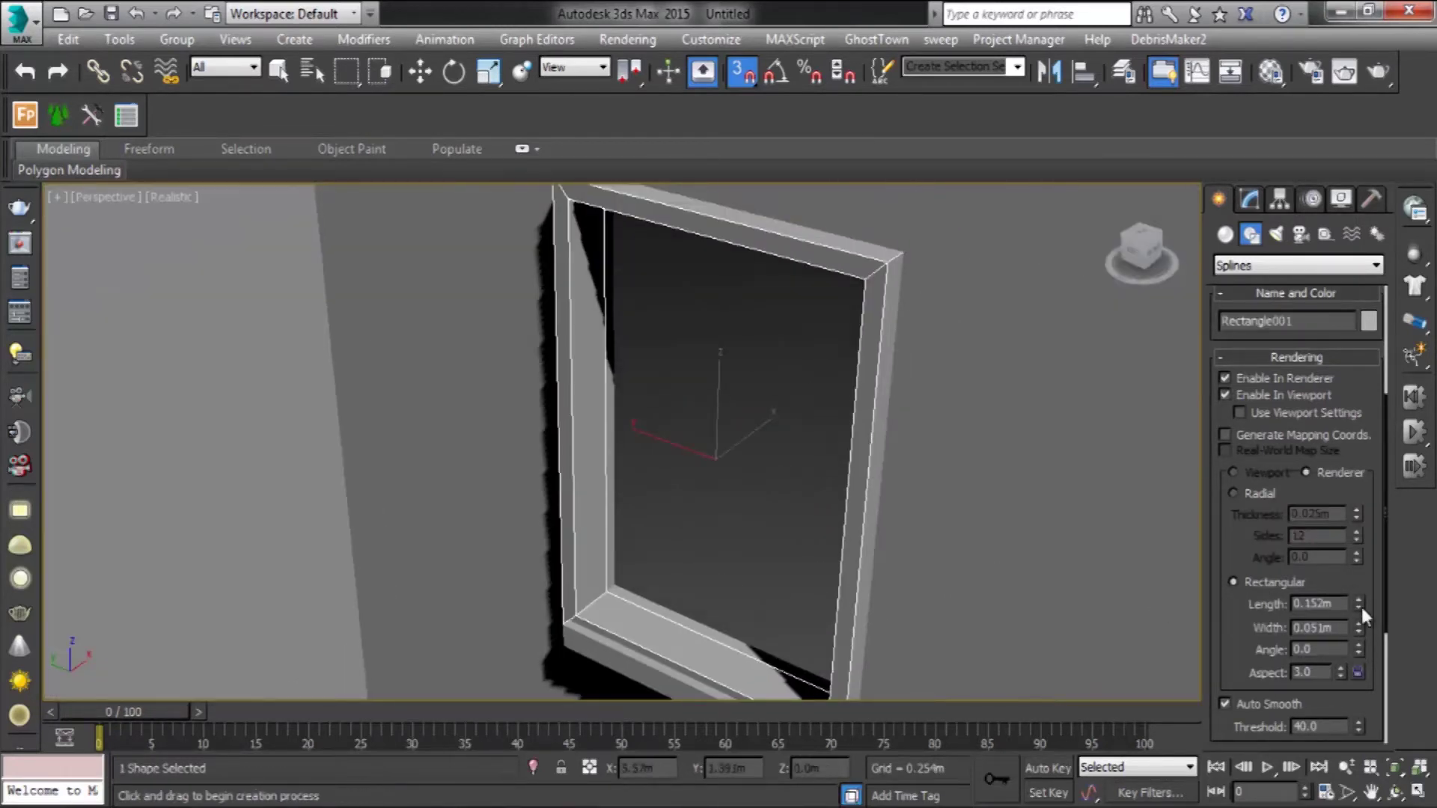
pyautogui.moveTo(1359, 605); pyautogui.dragTo(1360, 650)
pyautogui.scroll(2, 1332, 561)
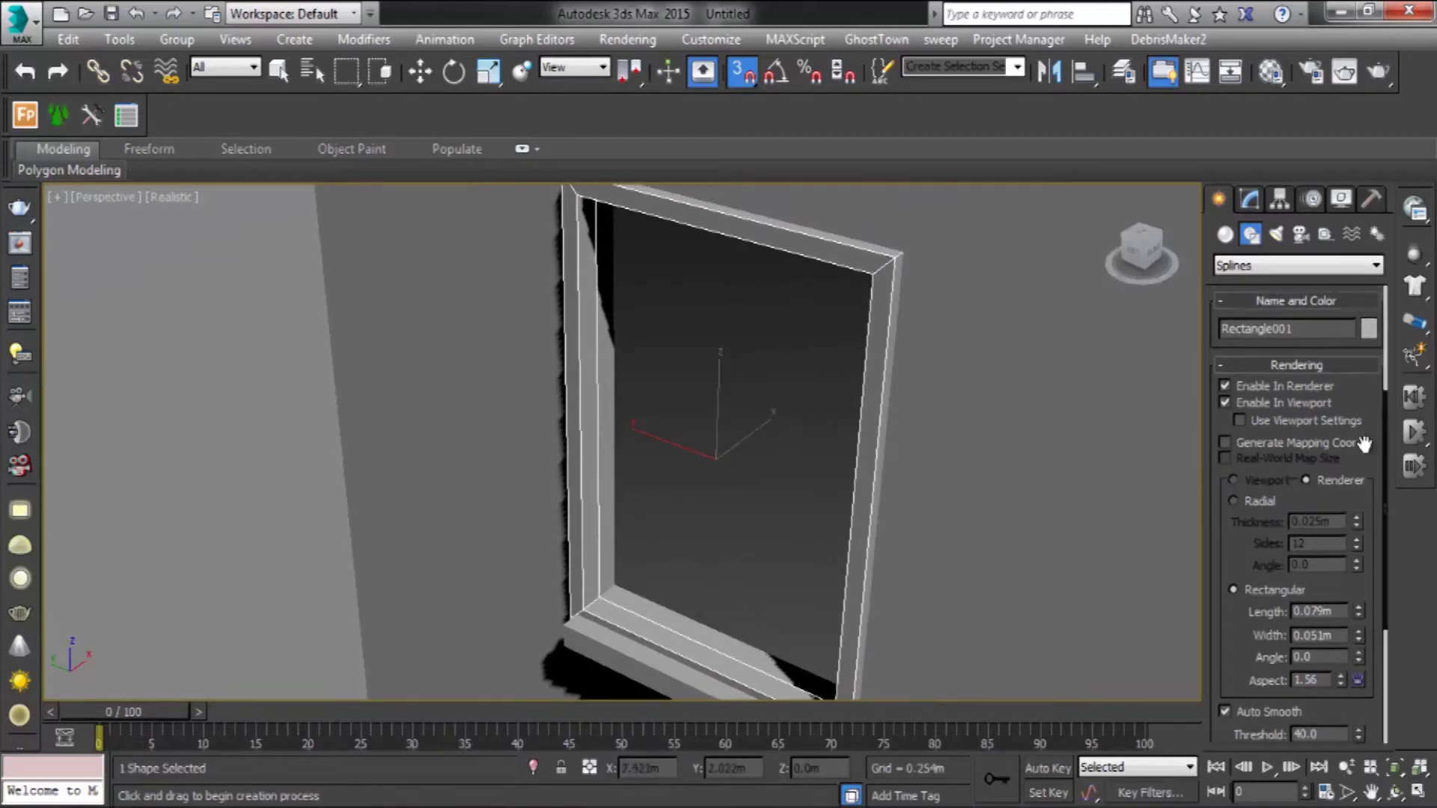
pyautogui.scroll(3, 1273, 374)
pyautogui.click(1257, 358)
pyautogui.press('l')
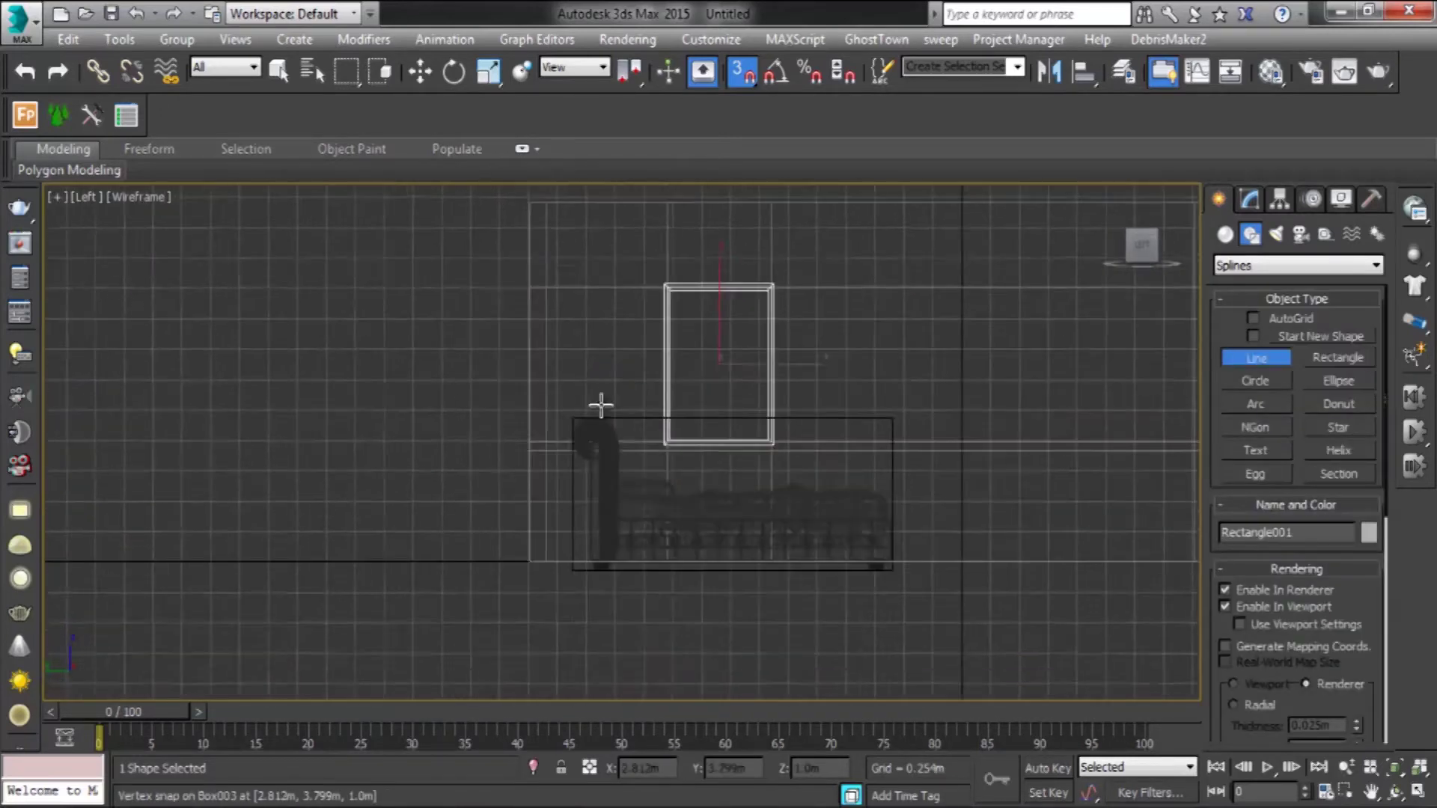
# Step: Enable Midpoint snapping and draw the horizontal rail and upper vertical bar
pyautogui.rightClick(741, 71)
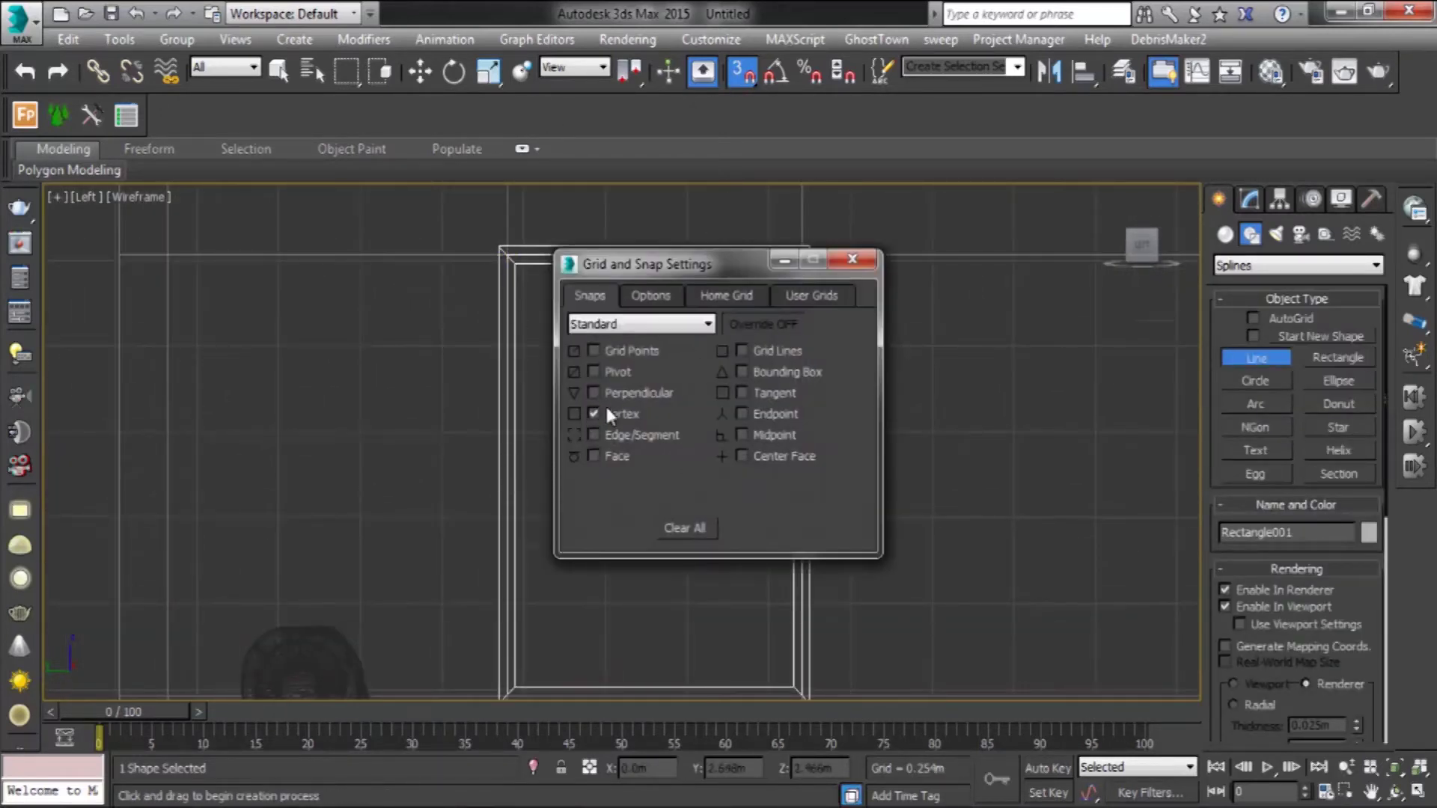
pyautogui.click(743, 434)
pyautogui.click(851, 259)
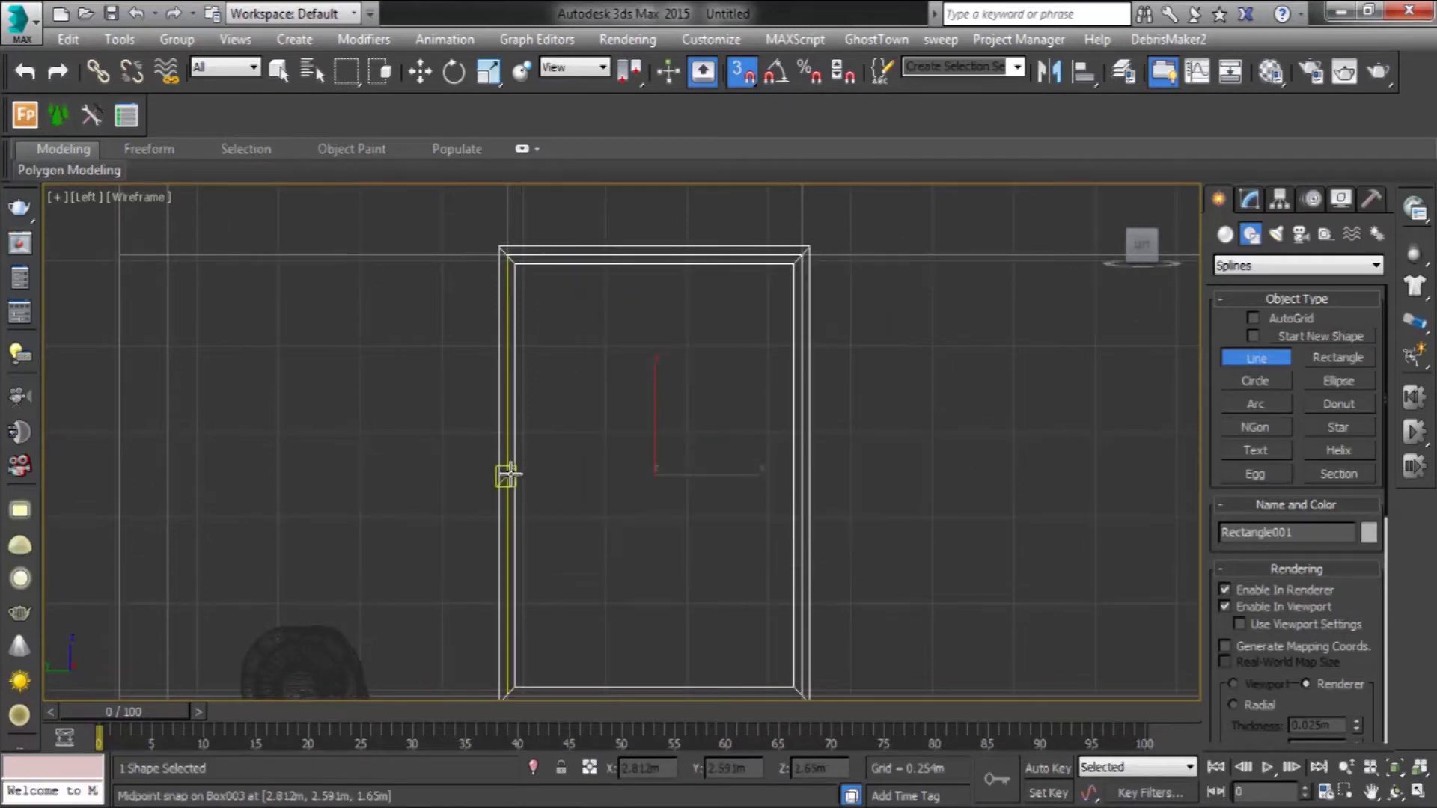
pyautogui.click(801, 466)
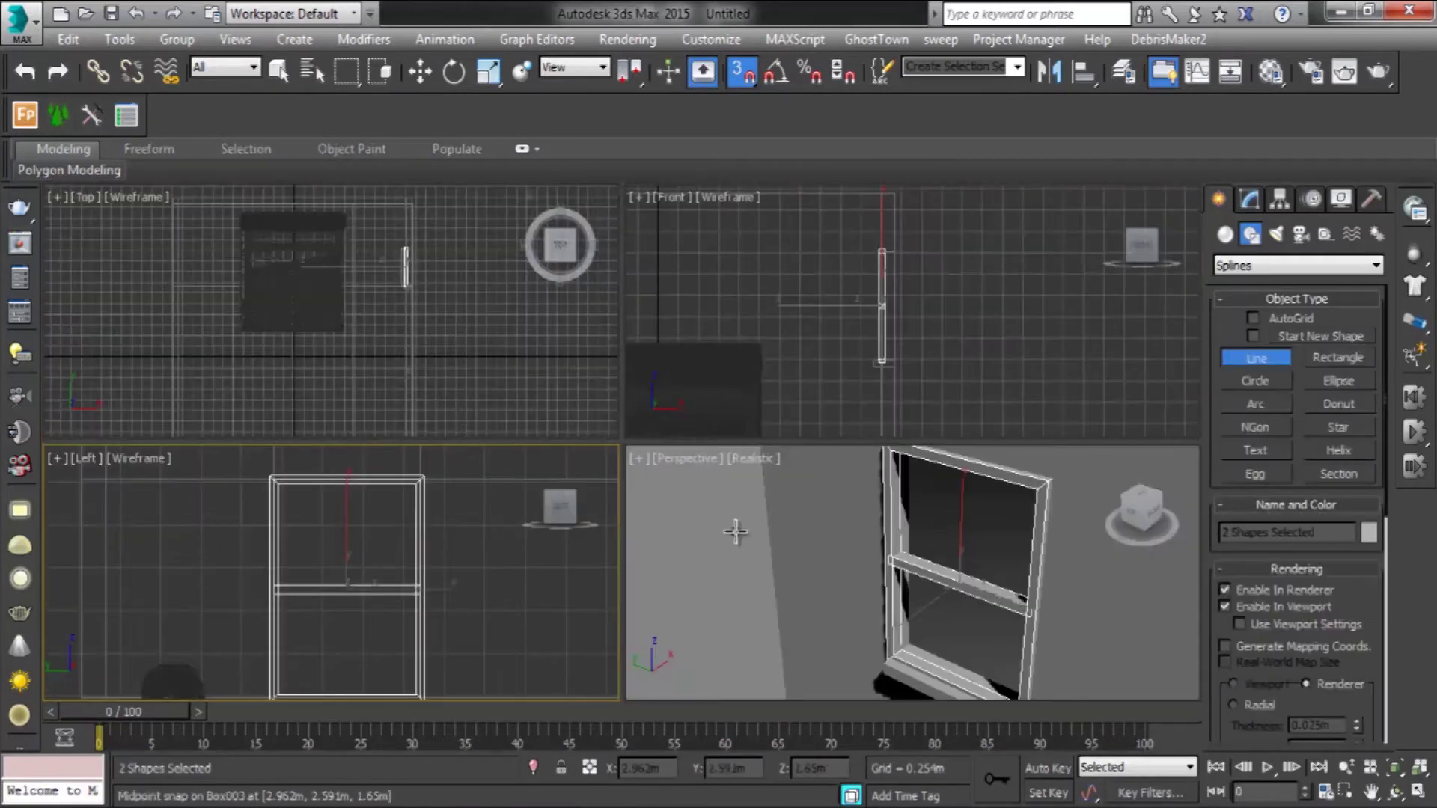
pyautogui.click(642, 469)
pyautogui.click(656, 250)
pyautogui.rightClick(656, 250)
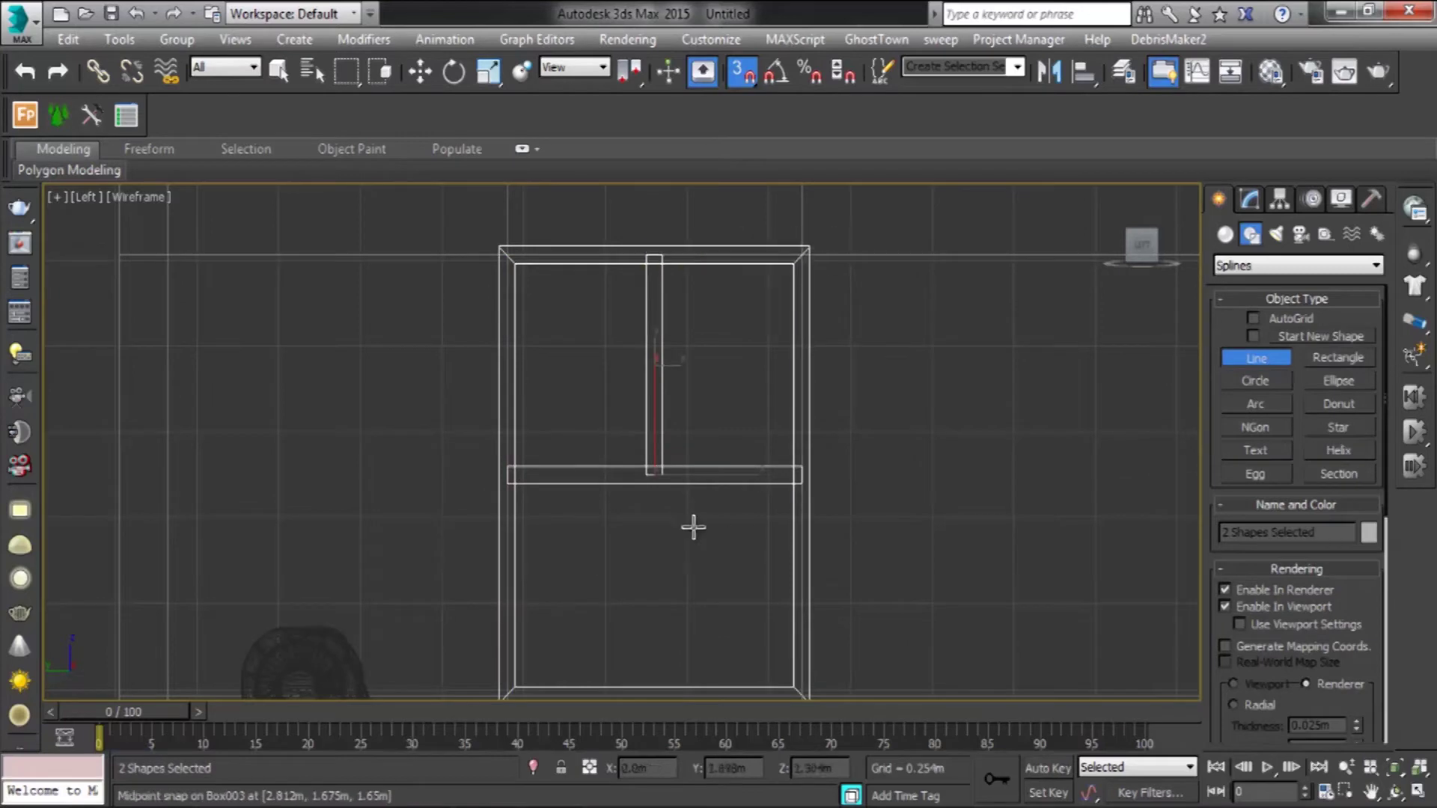
# Step: Finish line drawing, turn off snapping and orbit around the window frame
pyautogui.moveTo(741, 522); pyautogui.dragTo(753, 490, button='middle')
pyautogui.rightClick(751, 410)
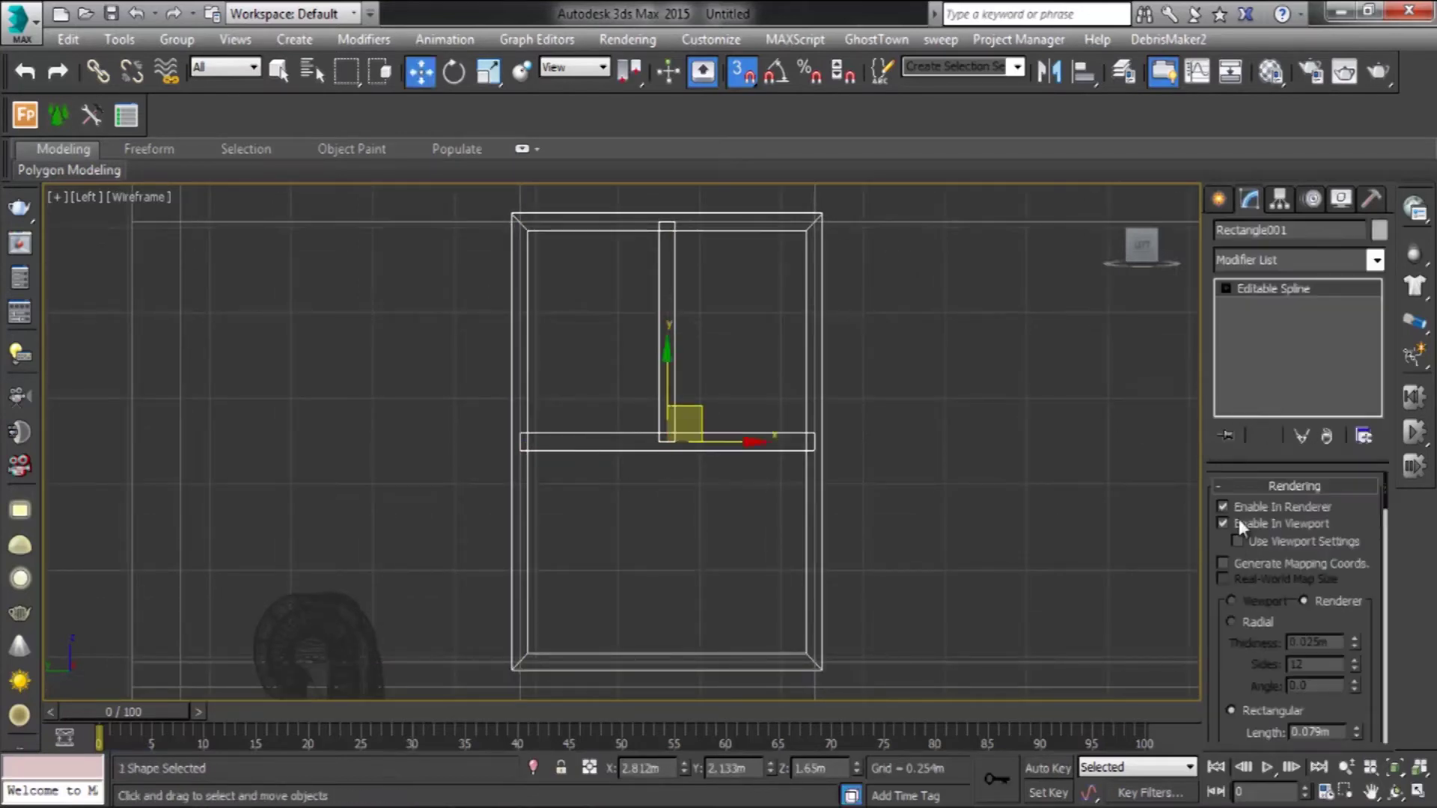
pyautogui.hotkey('alt', 'w')
pyautogui.press('s')
pyautogui.hotkey('alt', 'w')
pyautogui.moveTo(733, 419)
pyautogui.keyDown('alt'); pyautogui.mouseDown(button='middle')
pyautogui.moveTo(775, 416)
pyautogui.moveTo(915, 477)
pyautogui.moveTo(883, 524)
pyautogui.moveTo(828, 529)
pyautogui.moveTo(948, 563)
pyautogui.moveTo(1059, 530)
pyautogui.moveTo(885, 501)
pyautogui.moveTo(1026, 529)
pyautogui.moveTo(1107, 449)
pyautogui.mouseUp(button='middle'); pyautogui.keyUp('alt')
pyautogui.scroll(-5, 923, 514)
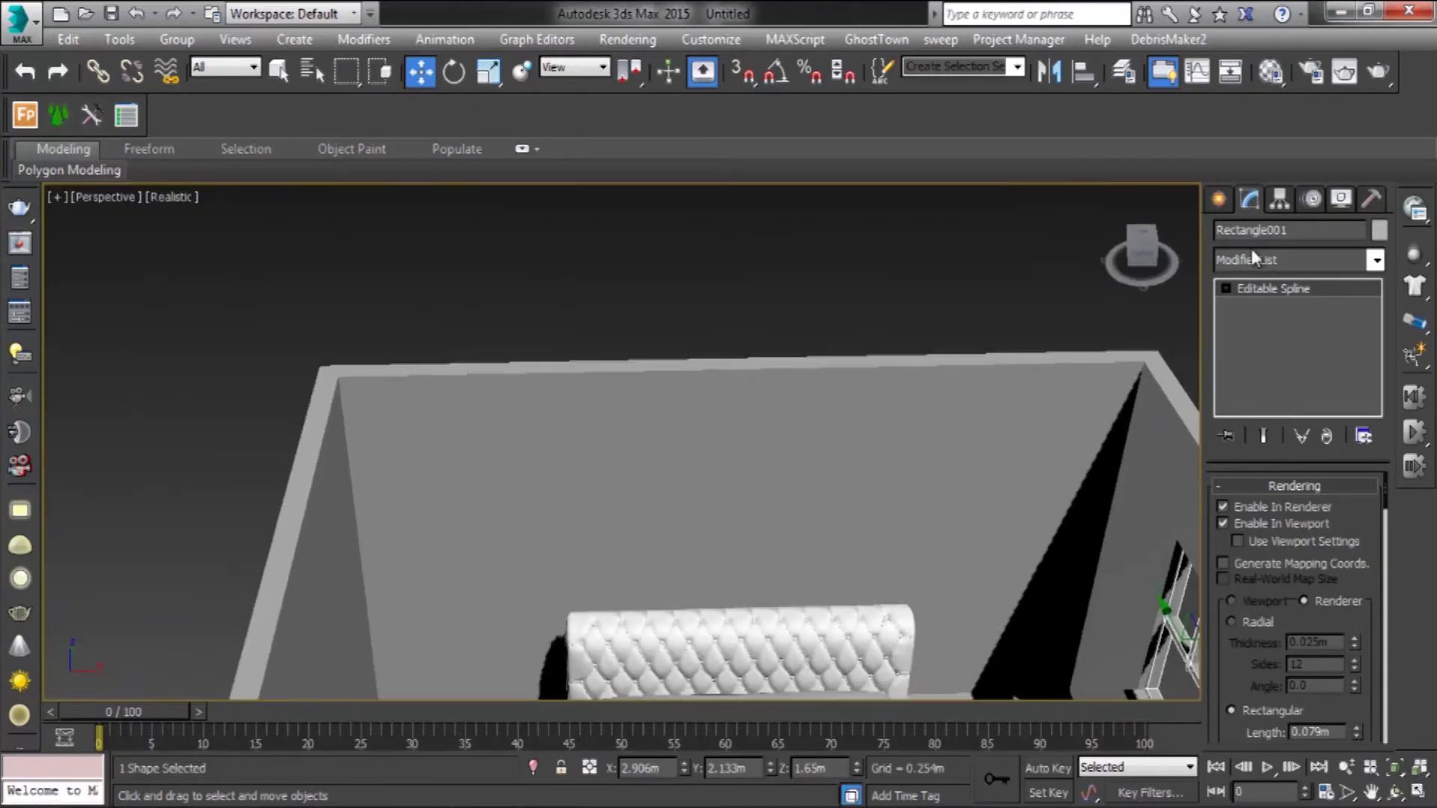
# Step: Draw a 6 m box along the top wall with a height of about -0.36m
pyautogui.click(1218, 198)
pyautogui.click(1225, 234)
pyautogui.click(1256, 340)
pyautogui.hotkey('alt', 'w')
pyautogui.hotkey('alt', 'w')
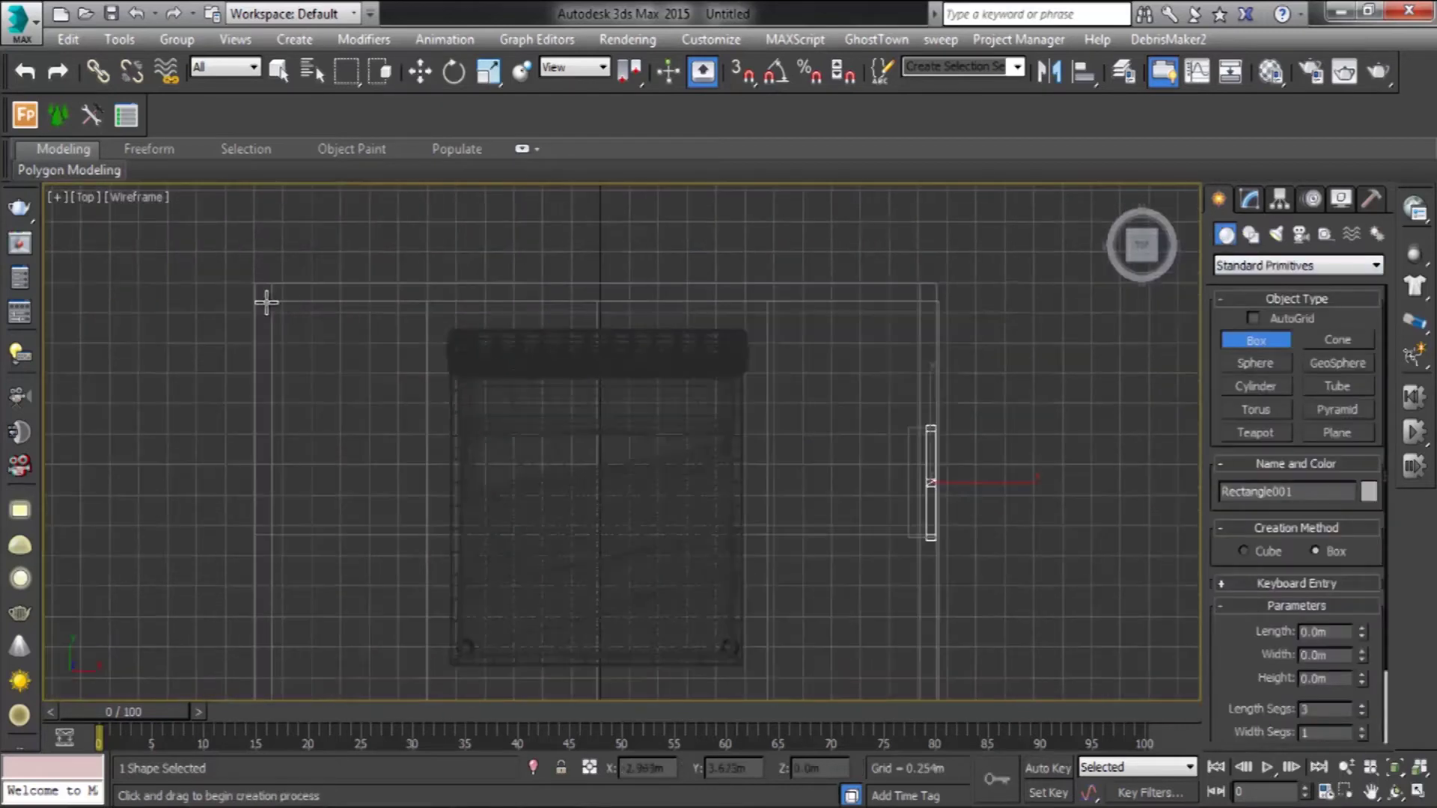
pyautogui.moveTo(255, 302); pyautogui.dragTo(920, 372)
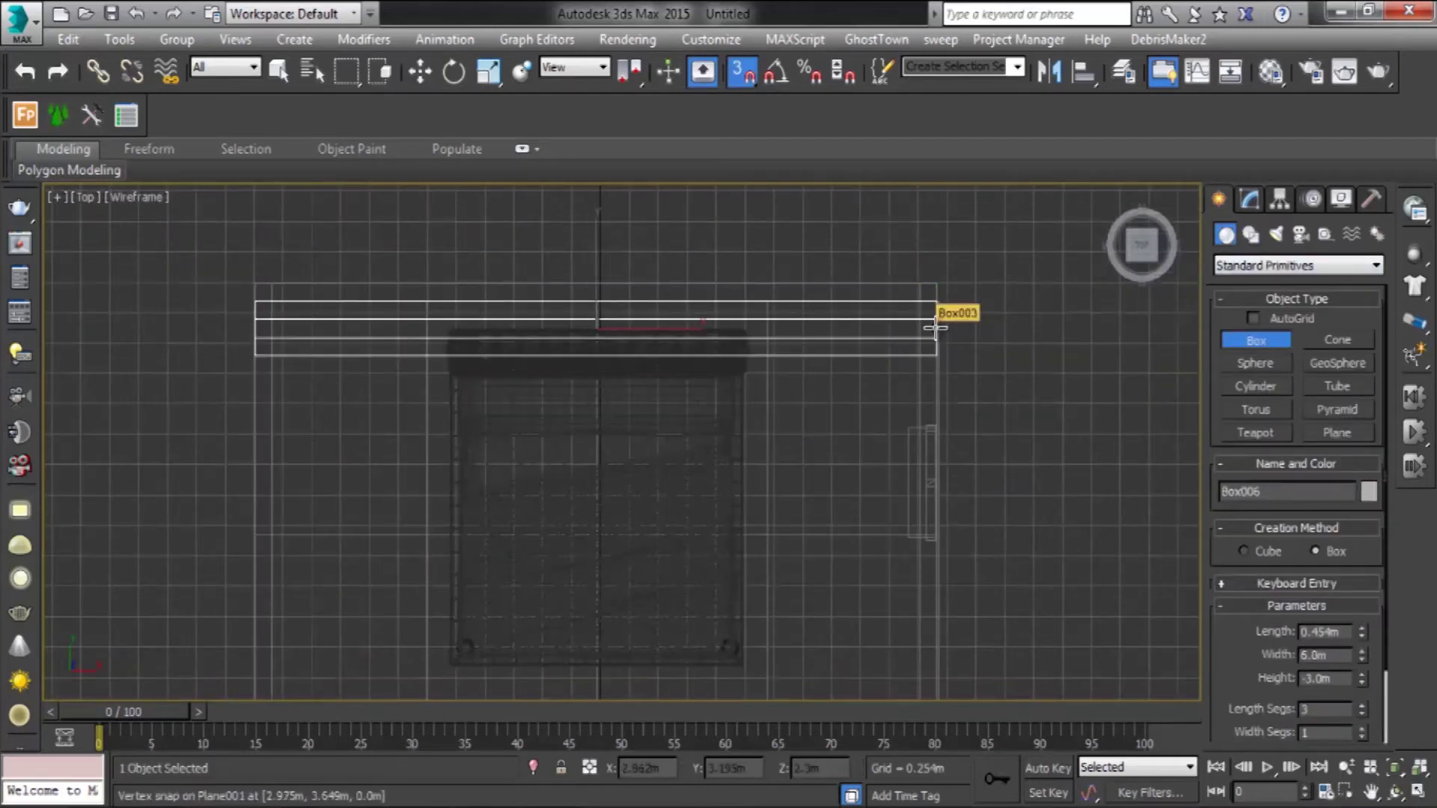
pyautogui.hotkey('alt', 'w')
pyautogui.hotkey('alt', 'w')
pyautogui.moveTo(1361, 678); pyautogui.dragTo(1359, 573)
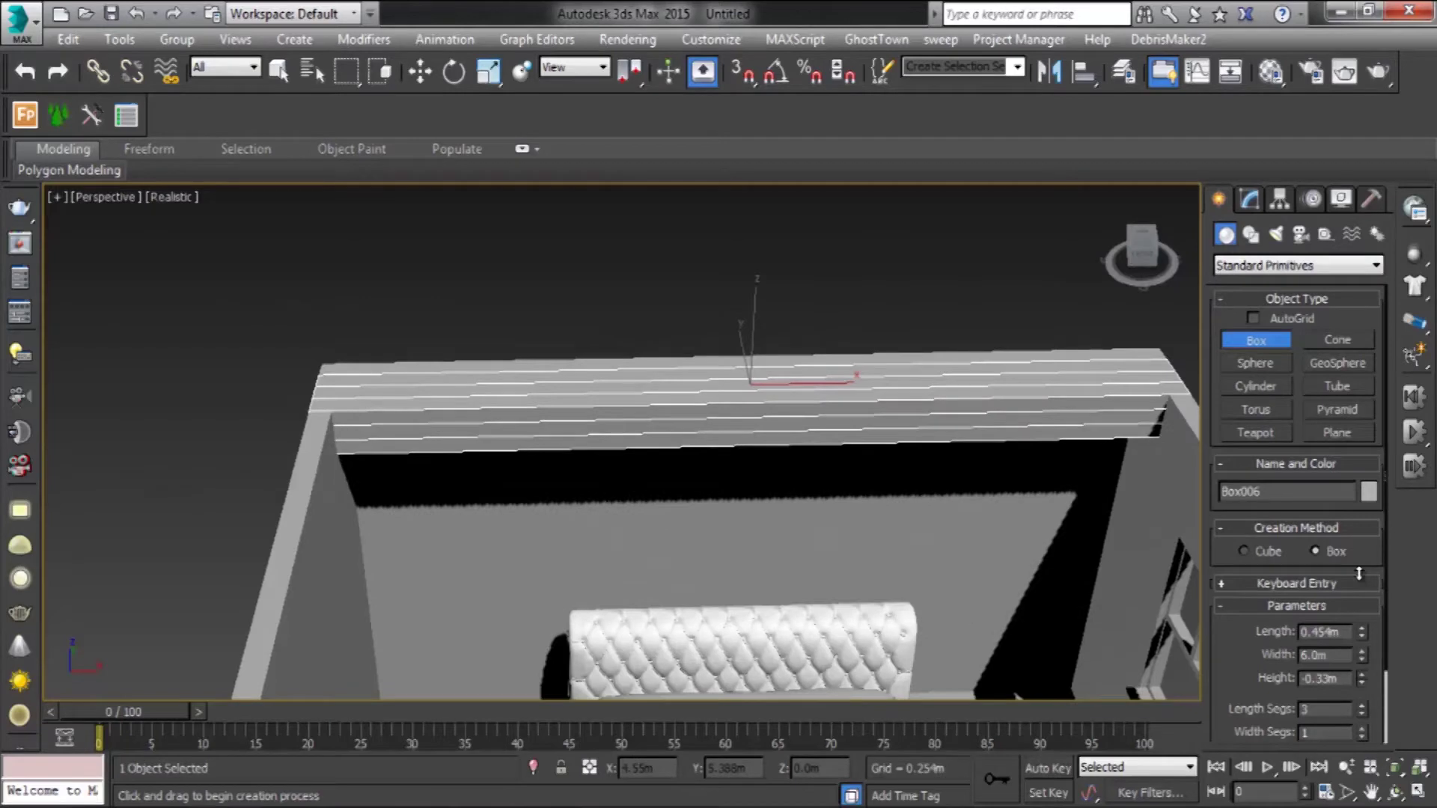
# Step: Orbit and check the new box Box006 in the room from the Front view
pyautogui.scroll(5, 1005, 523)
pyautogui.scroll(-5, 985, 446)
pyautogui.keyDown('alt'); pyautogui.moveTo(985, 446); pyautogui.dragTo(704, 447, button='middle'); pyautogui.keyUp('alt')
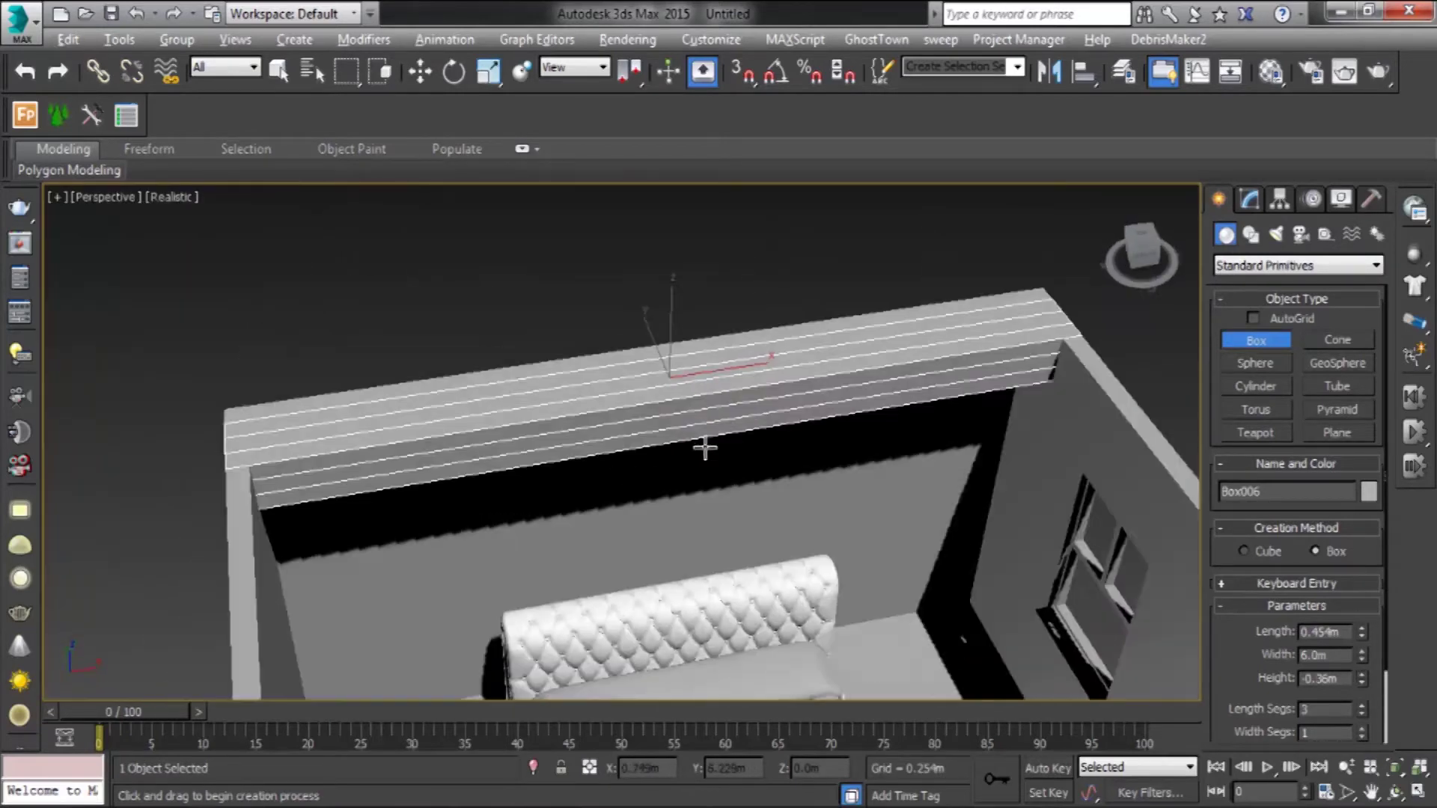
pyautogui.press('f')
pyautogui.scroll(3, 791, 374)
pyautogui.click(1250, 234)
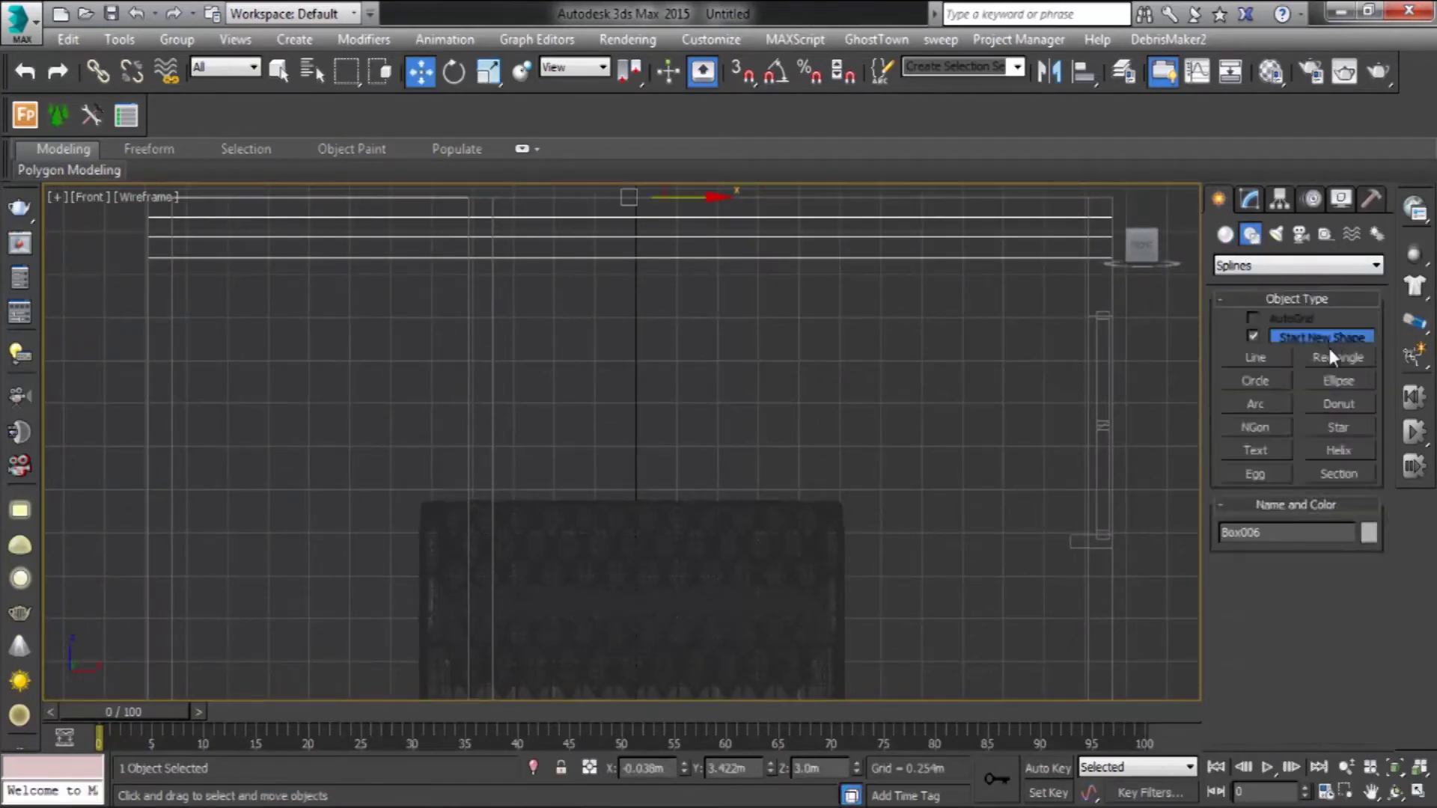
# Step: Draw a single vertical slat line in the Front view and switch to segment editing
pyautogui.click(1331, 357)
pyautogui.scroll(-2, 881, 285)
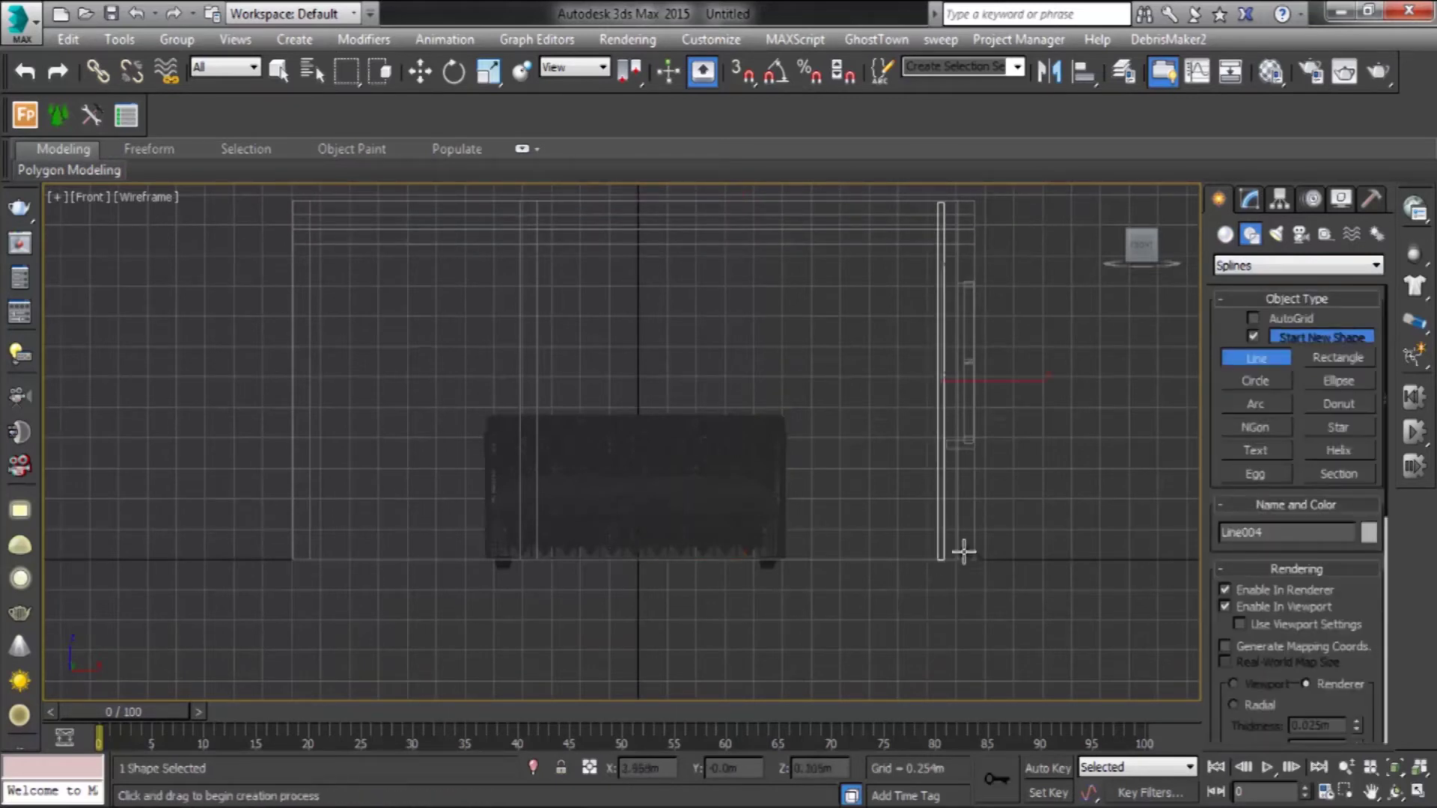
pyautogui.rightClick(926, 203)
pyautogui.click(1249, 198)
pyautogui.click(1270, 324)
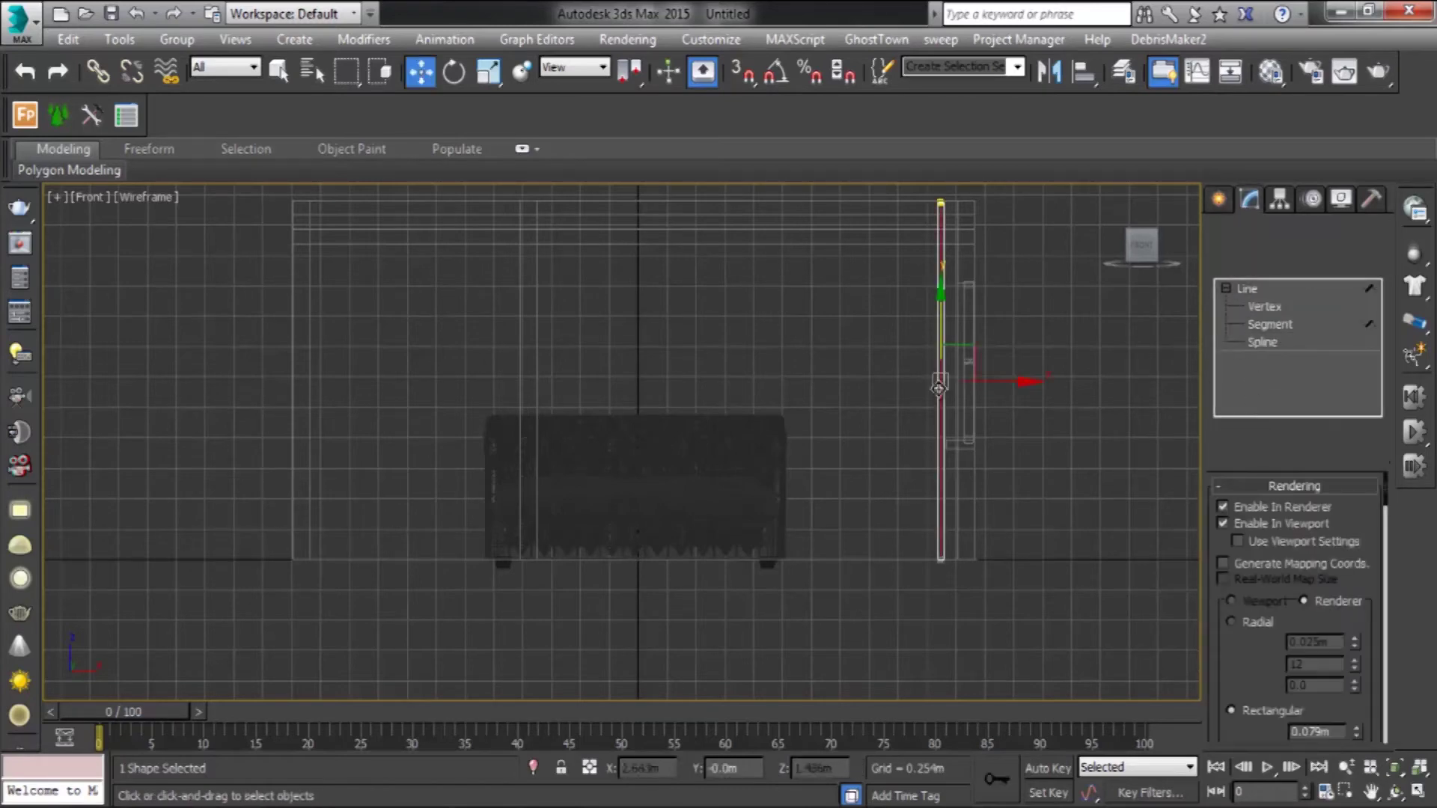
# Step: Array the slat into 28 instances spaced -0.2 m apart along X
pyautogui.click(136, 45)
pyautogui.click(154, 410)
pyautogui.moveTo(739, 221)
pyautogui.mouseDown()
pyautogui.moveTo(913, 525)
pyautogui.moveTo(806, 619)
pyautogui.moveTo(1006, 451)
pyautogui.mouseUp()
pyautogui.click(573, 787)
pyautogui.moveTo(623, 536); pyautogui.dragTo(591, 538)
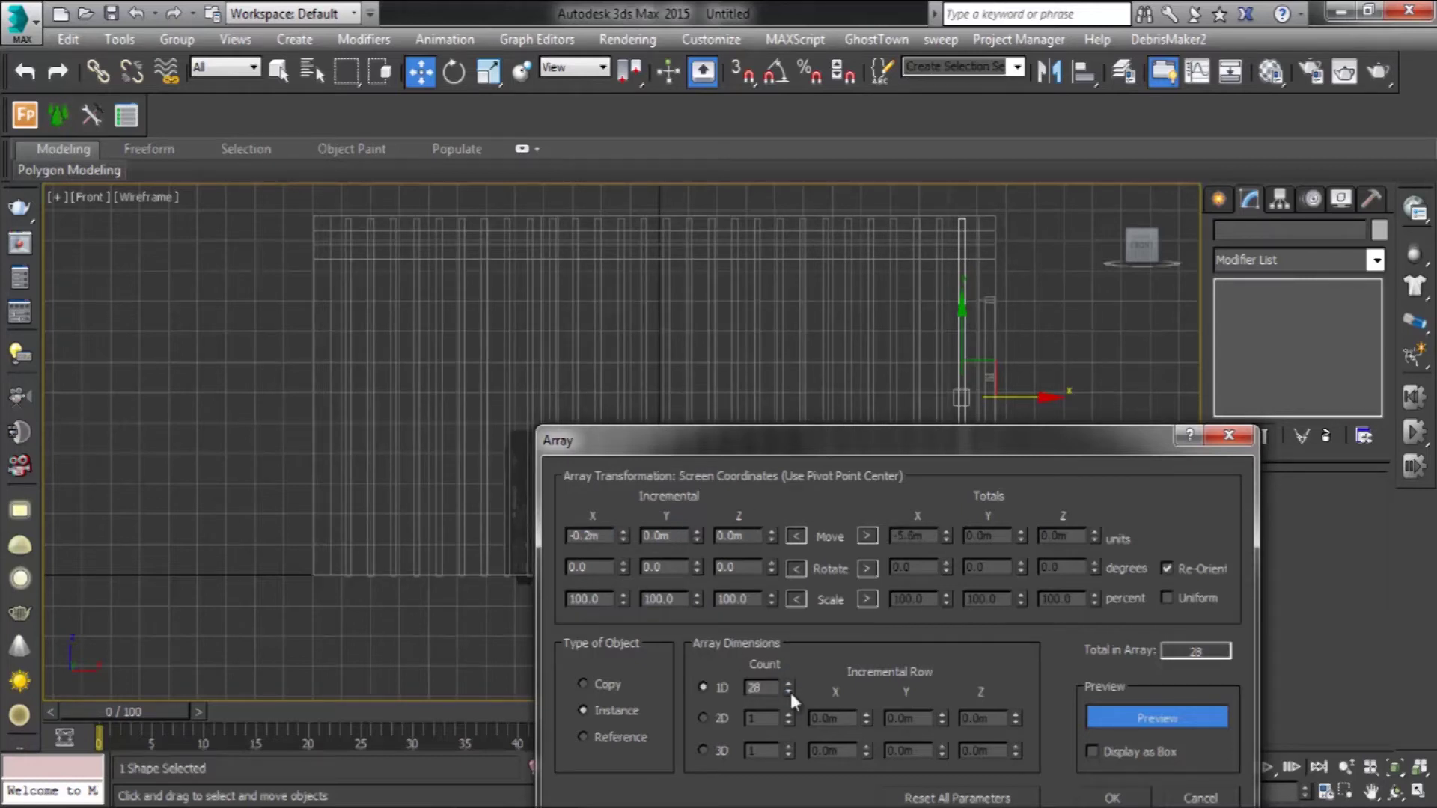
pyautogui.click(1117, 797)
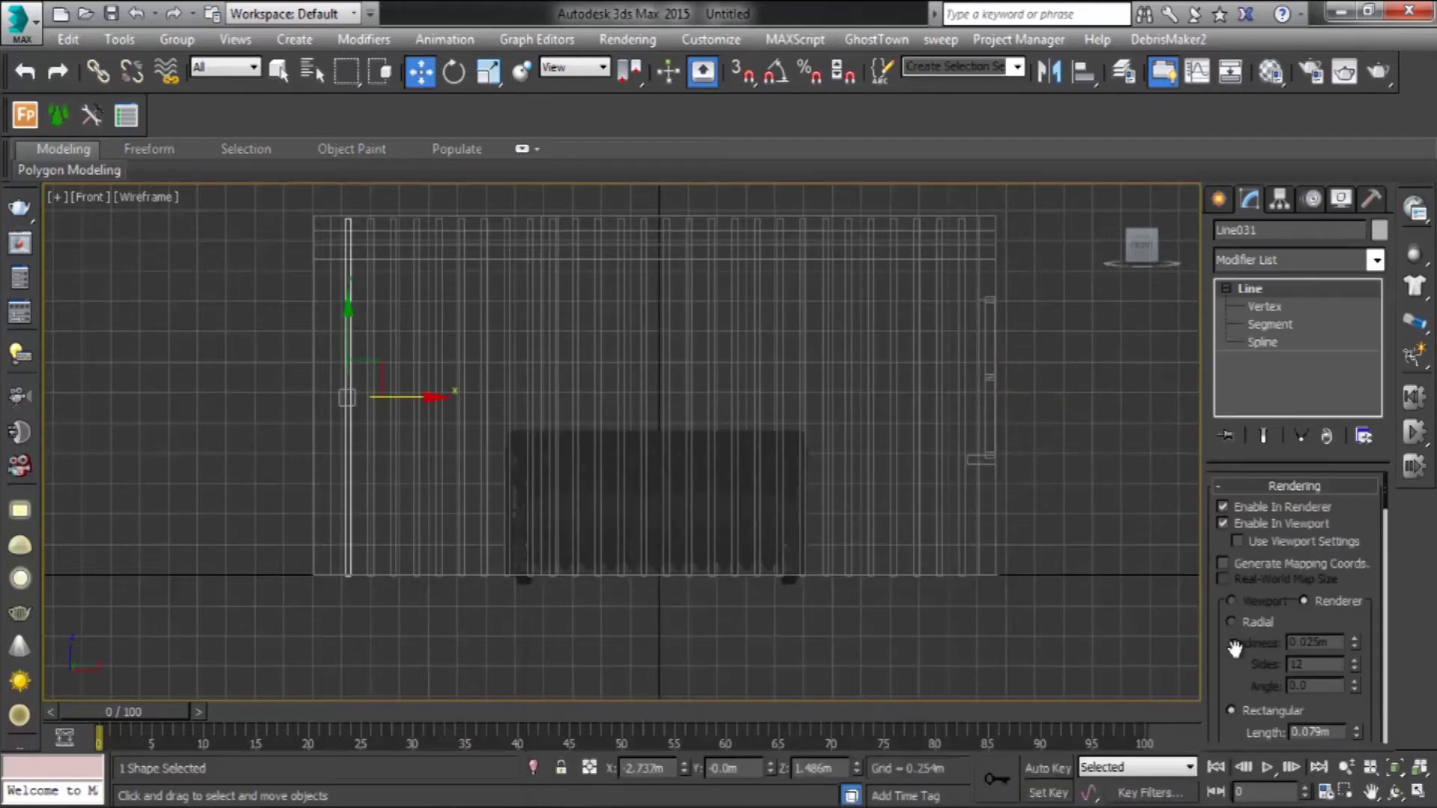
# Step: Set the slats' rectangular width to 0.149 m and check them in perspective
pyautogui.scroll(-3, 1257, 542)
pyautogui.moveTo(1355, 624); pyautogui.dragTo(1356, 569)
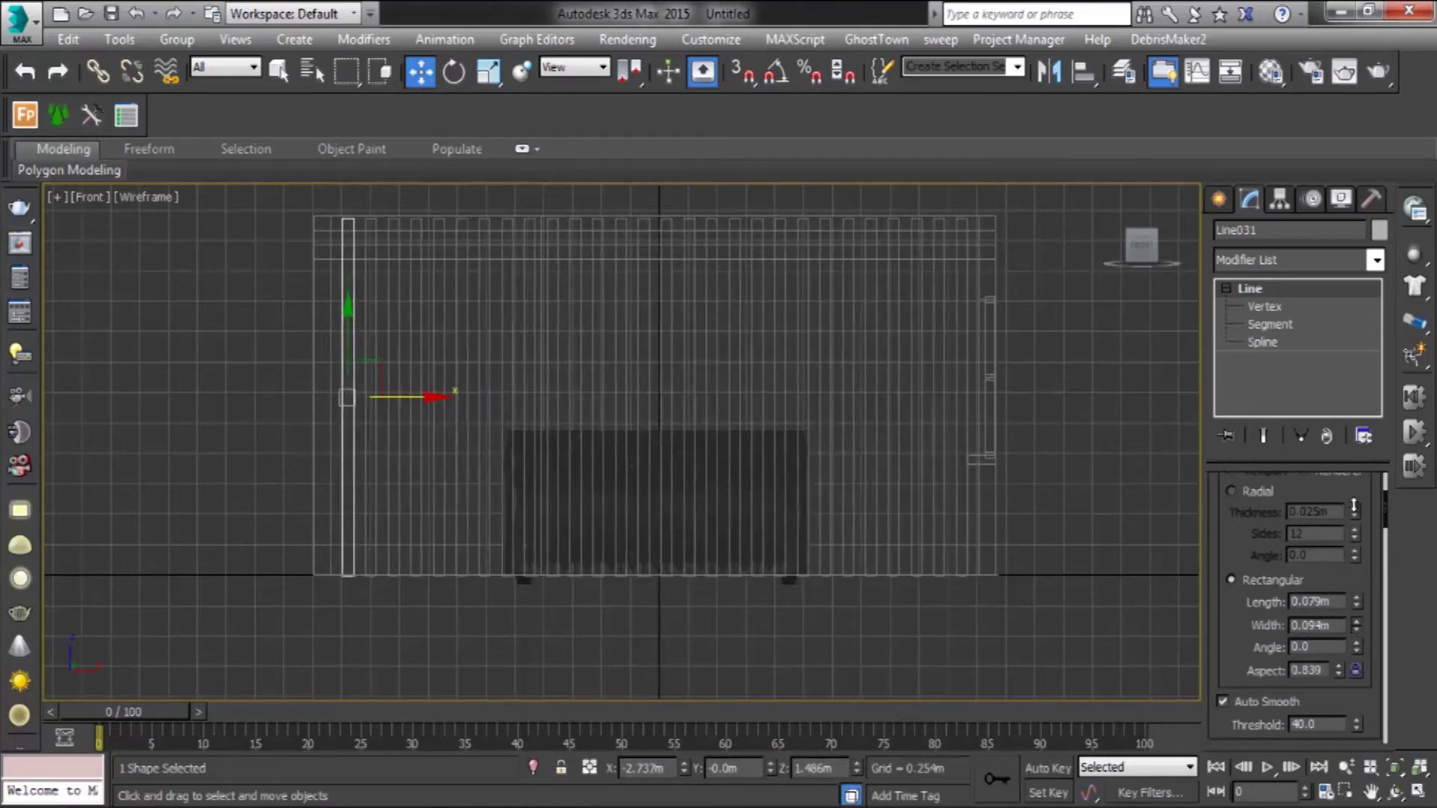
pyautogui.hotkey('alt', 'w')
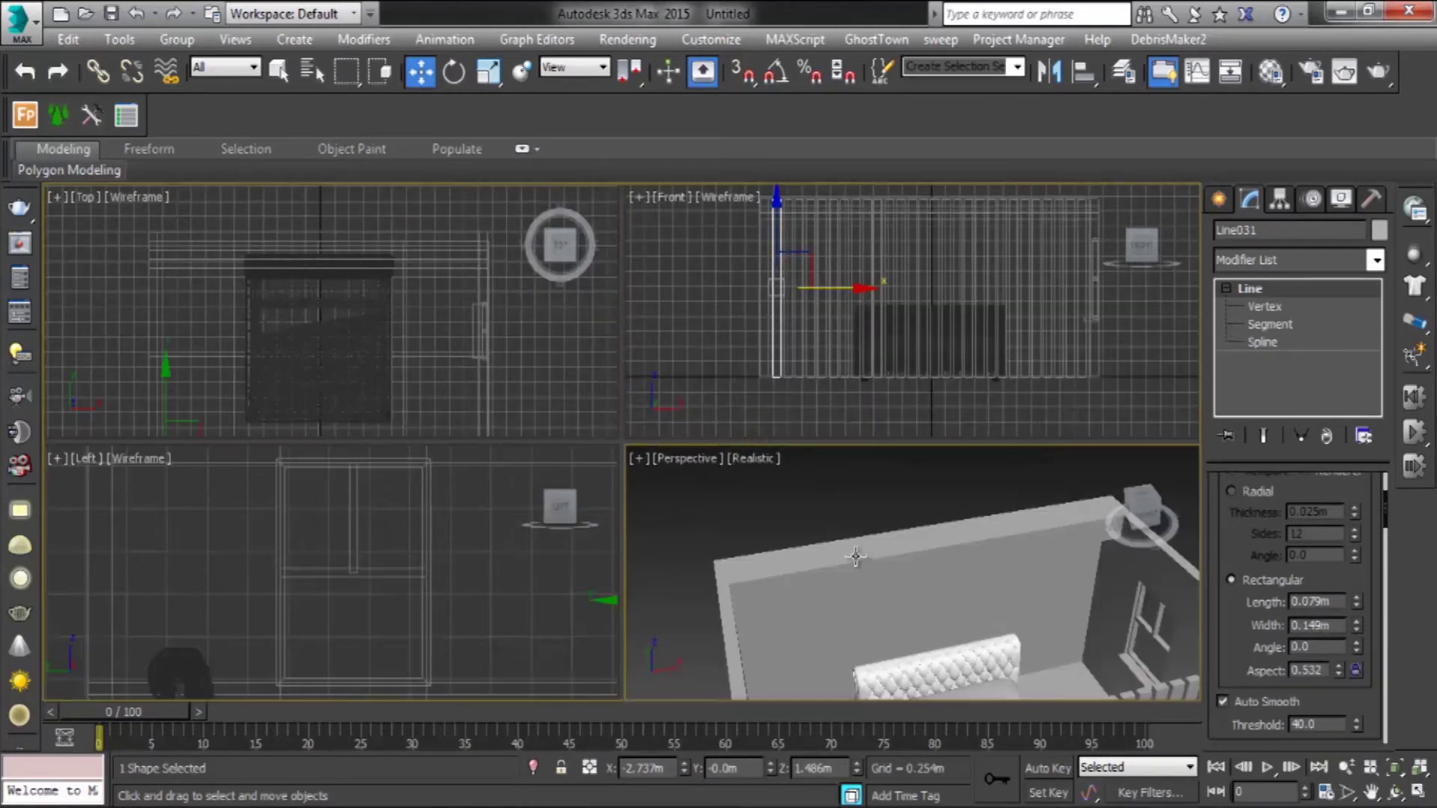
pyautogui.hotkey('alt', 'w')
pyautogui.scroll(2, 621, 442)
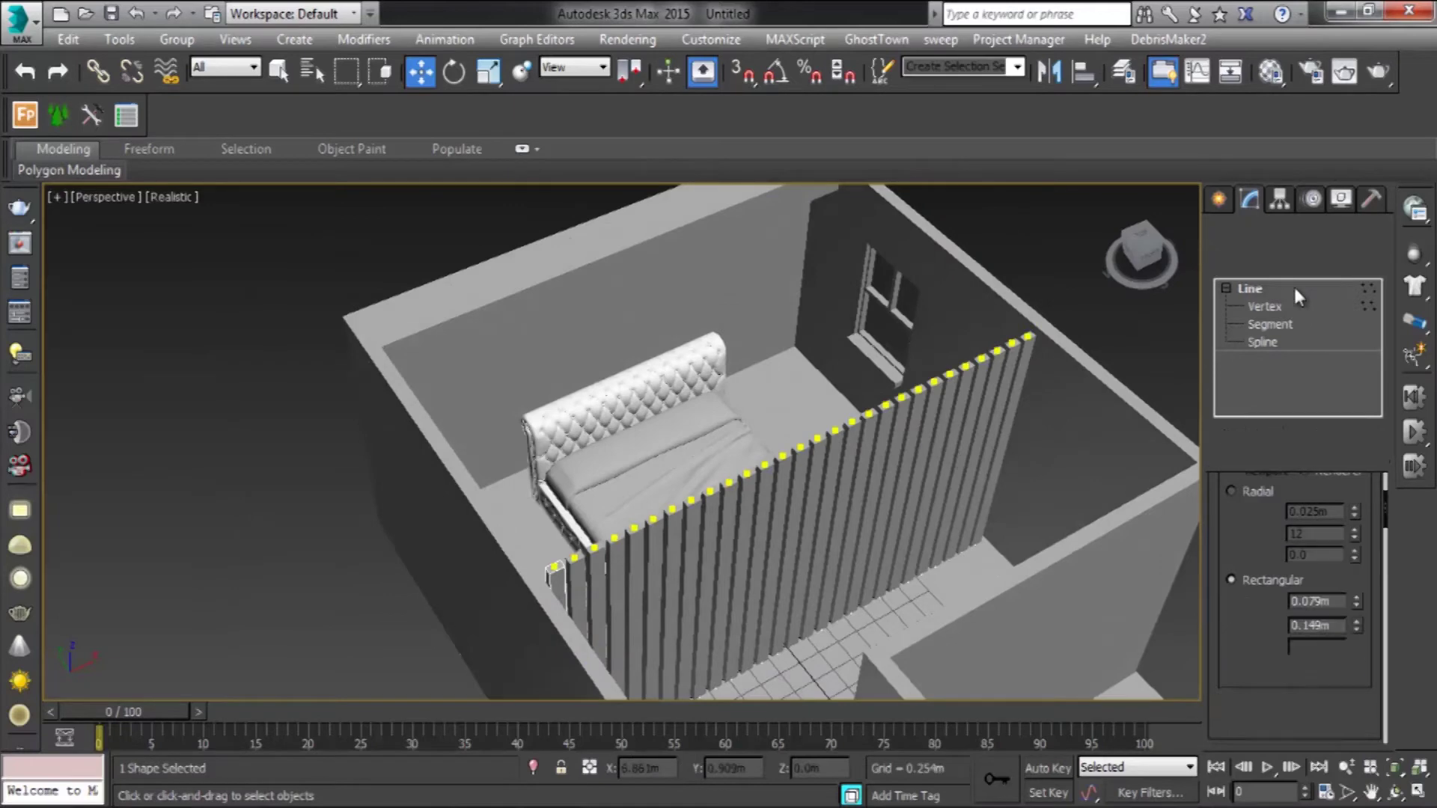
pyautogui.scroll(-2, 570, 476)
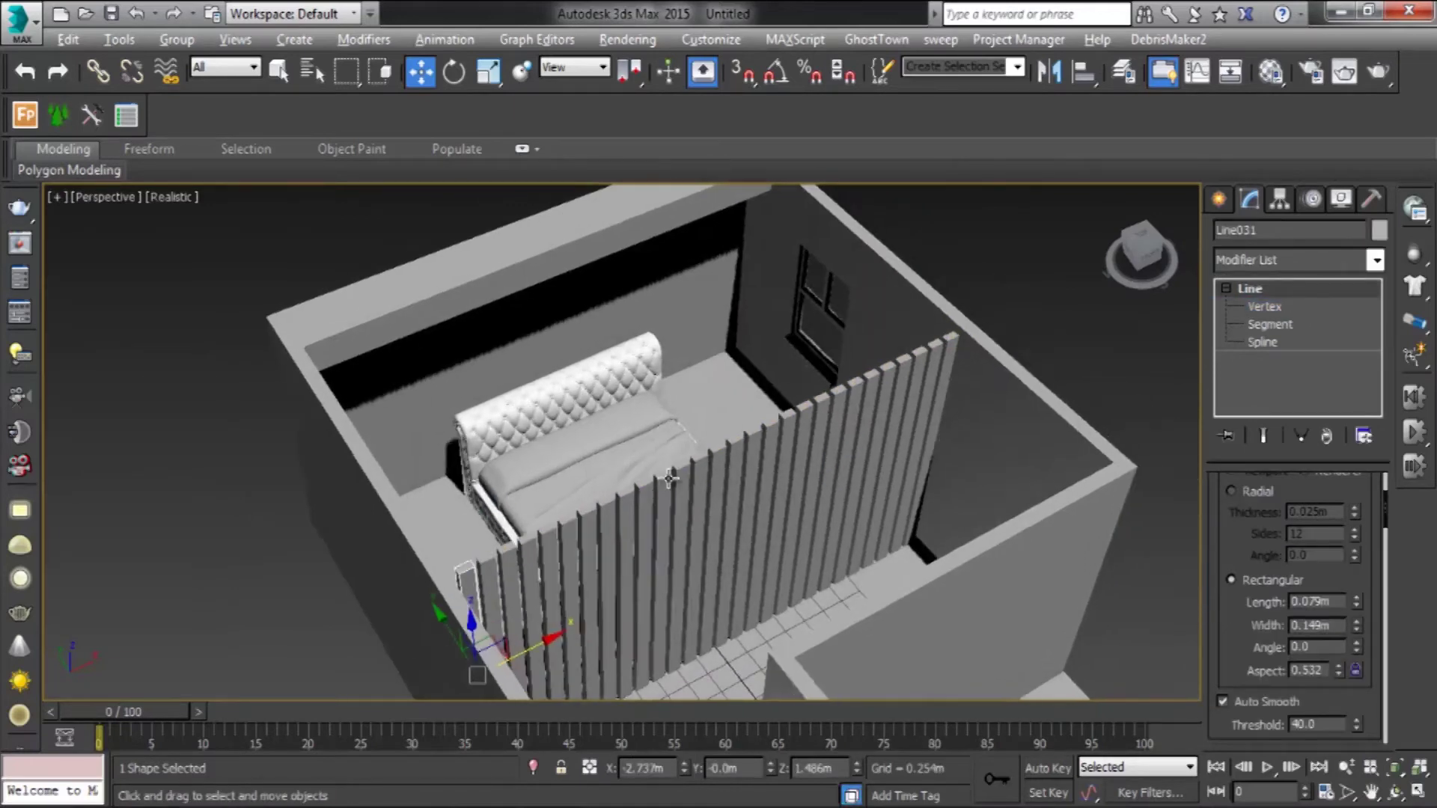
# Step: Select all 28 slats and move them behind the bed in the side view
pyautogui.hotkey('alt', 'w')
pyautogui.click(417, 555)
pyautogui.hotkey('ctrl', 'q')
pyautogui.moveTo(540, 585); pyautogui.dragTo(136, 591)
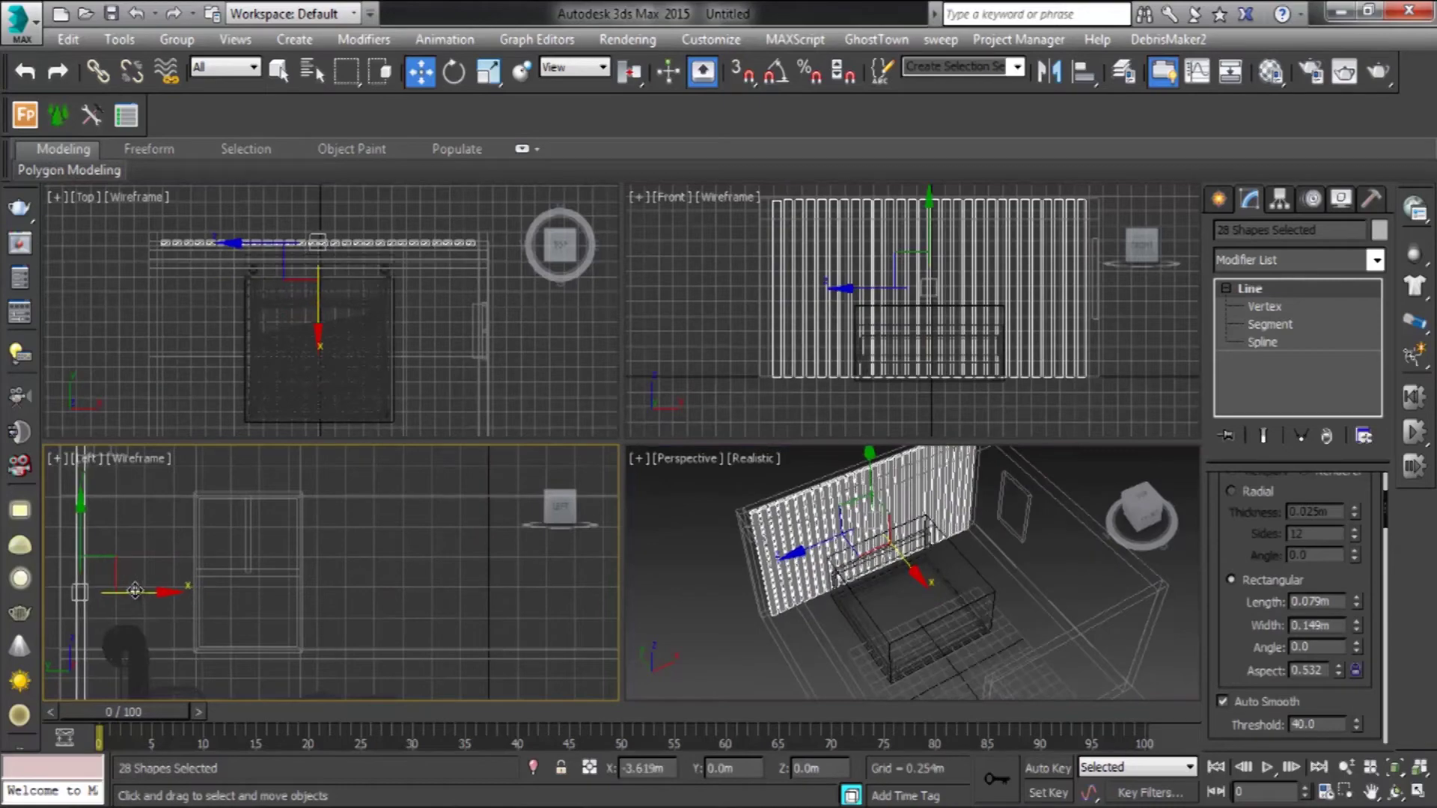
# Step: Orbit the perspective view to inspect the slats and look down on the bed
pyautogui.hotkey('alt', 'w')
pyautogui.keyDown('alt'); pyautogui.moveTo(815, 524); pyautogui.dragTo(951, 396, button='middle'); pyautogui.keyUp('alt')
pyautogui.click(951, 397)
pyautogui.scroll(5, 926, 687)
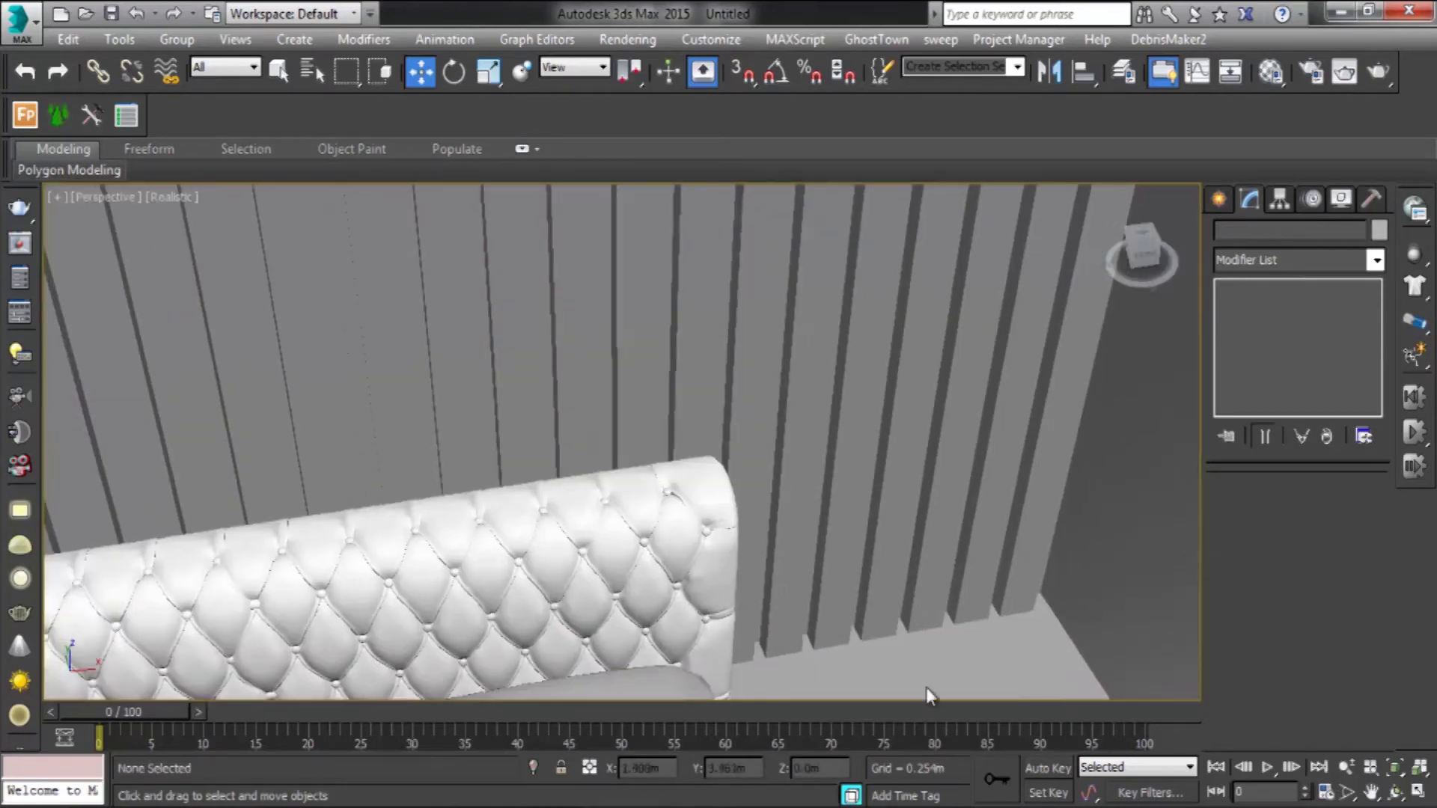
pyautogui.keyDown('alt'); pyautogui.moveTo(927, 687); pyautogui.dragTo(749, 523, button='middle'); pyautogui.keyUp('alt')
pyautogui.scroll(-5, 749, 524)
pyautogui.click(539, 614)
pyautogui.moveTo(539, 613)
pyautogui.keyDown('alt'); pyautogui.mouseDown(button='middle')
pyautogui.moveTo(603, 470)
pyautogui.moveTo(604, 337)
pyautogui.mouseUp(button='middle'); pyautogui.keyUp('alt')
pyautogui.scroll(2, 603, 470)
pyautogui.scroll(-3, 603, 337)
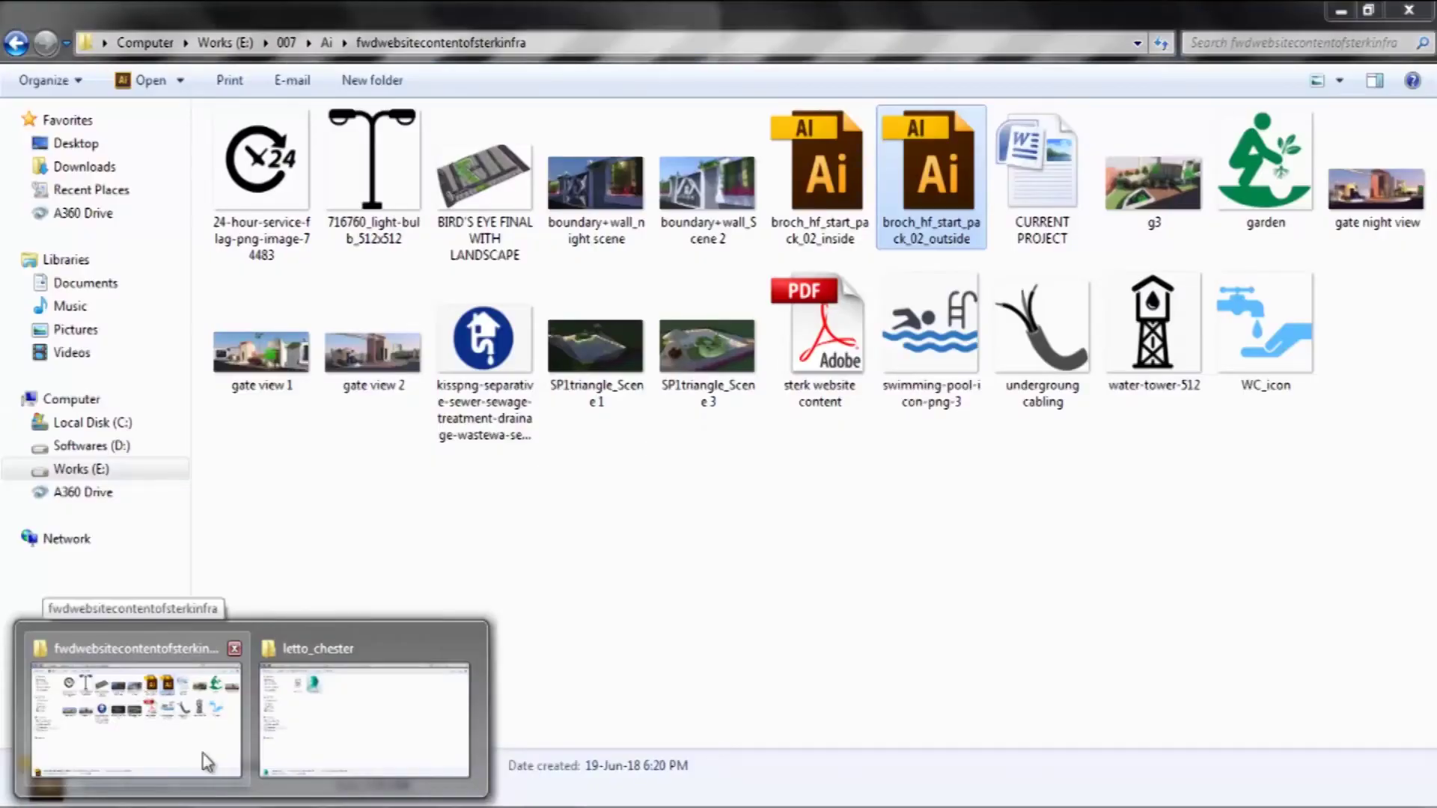
# Step: Extract the last-floor-lamp archive in New Models into its own folder
pyautogui.click(365, 718)
pyautogui.press('BackSpace')
pyautogui.press('BackSpace')
pyautogui.press('BackSpace')
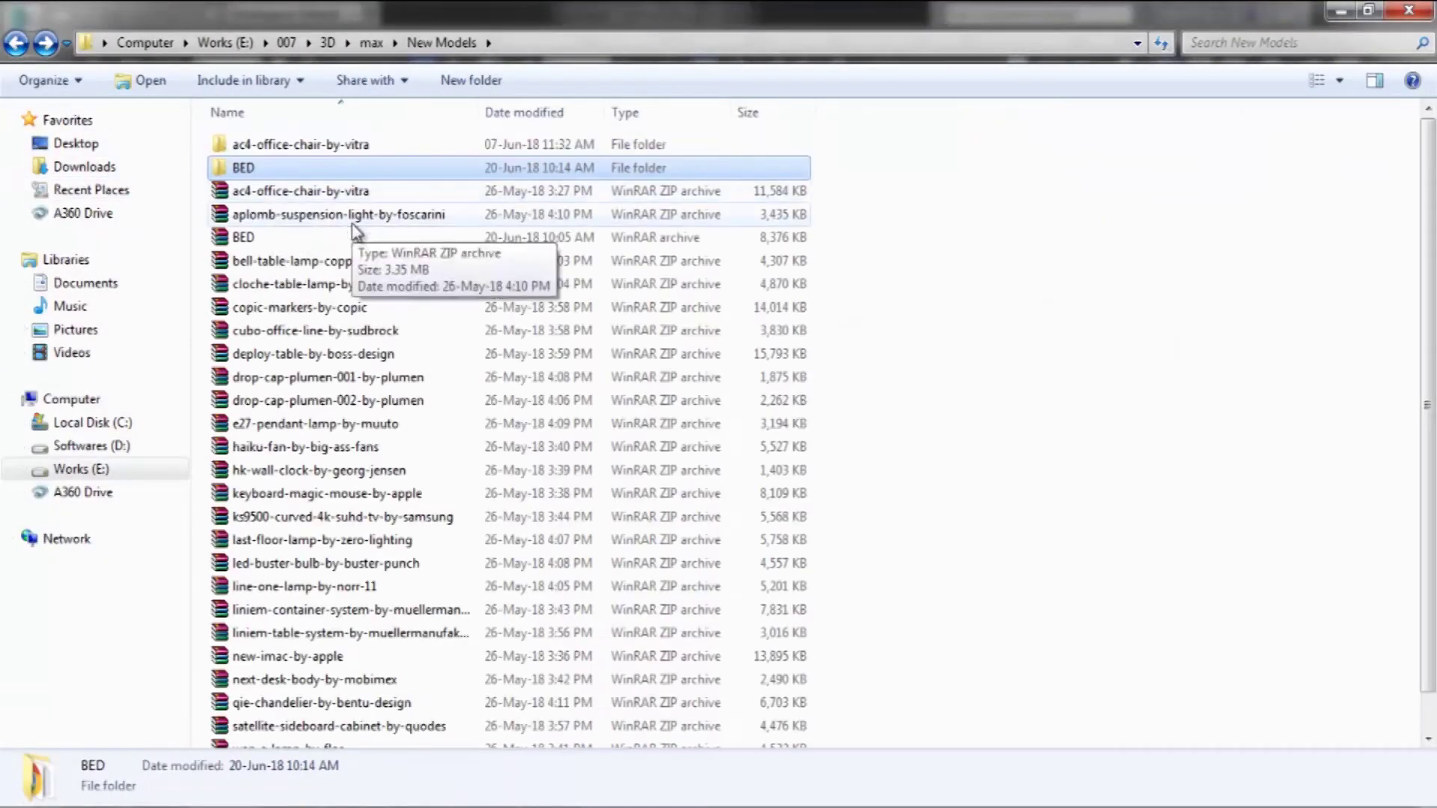
pyautogui.click(367, 632)
pyautogui.scroll(-1, 367, 632)
pyautogui.click(311, 550)
pyautogui.rightClick(307, 551)
pyautogui.click(327, 530)
pyautogui.click(295, 502)
pyautogui.rightClick(315, 503)
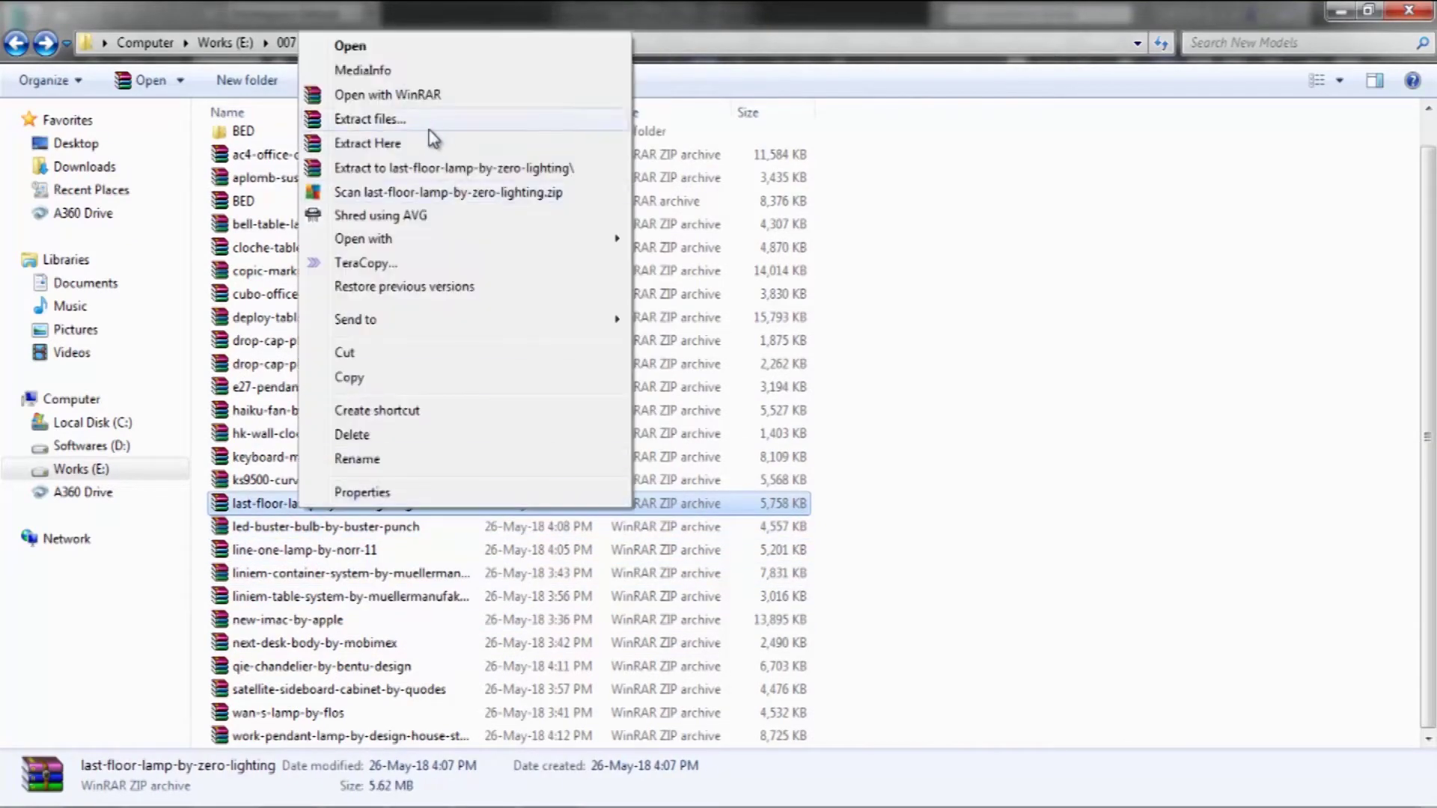
pyautogui.click(523, 140)
# Step: Look inside the extracted floor lamp folder, then preview the bell-table-lamp archive contents
pyautogui.doubleClick(314, 191)
pyautogui.click(262, 165)
pyautogui.press('BackSpace')
pyautogui.click(314, 330)
pyautogui.doubleClick(314, 330)
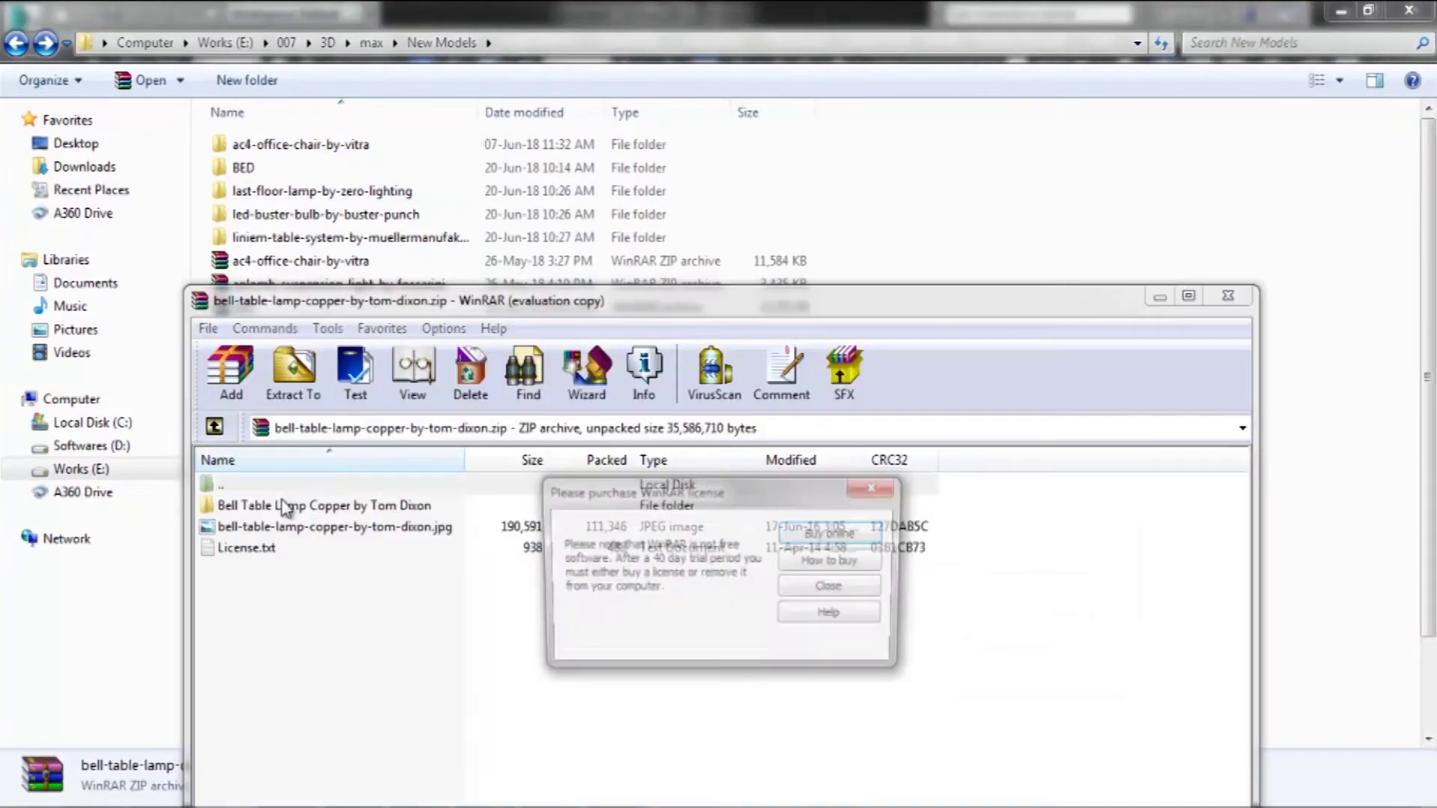
pyautogui.doubleClick(416, 527)
pyautogui.press('Escape')
pyautogui.press('Escape')
# Step: Extract the bell-table-lamp archive and drag its scanline lamp model into 3ds Max
pyautogui.rightClick(284, 331)
pyautogui.click(322, 439)
pyautogui.doubleClick(307, 191)
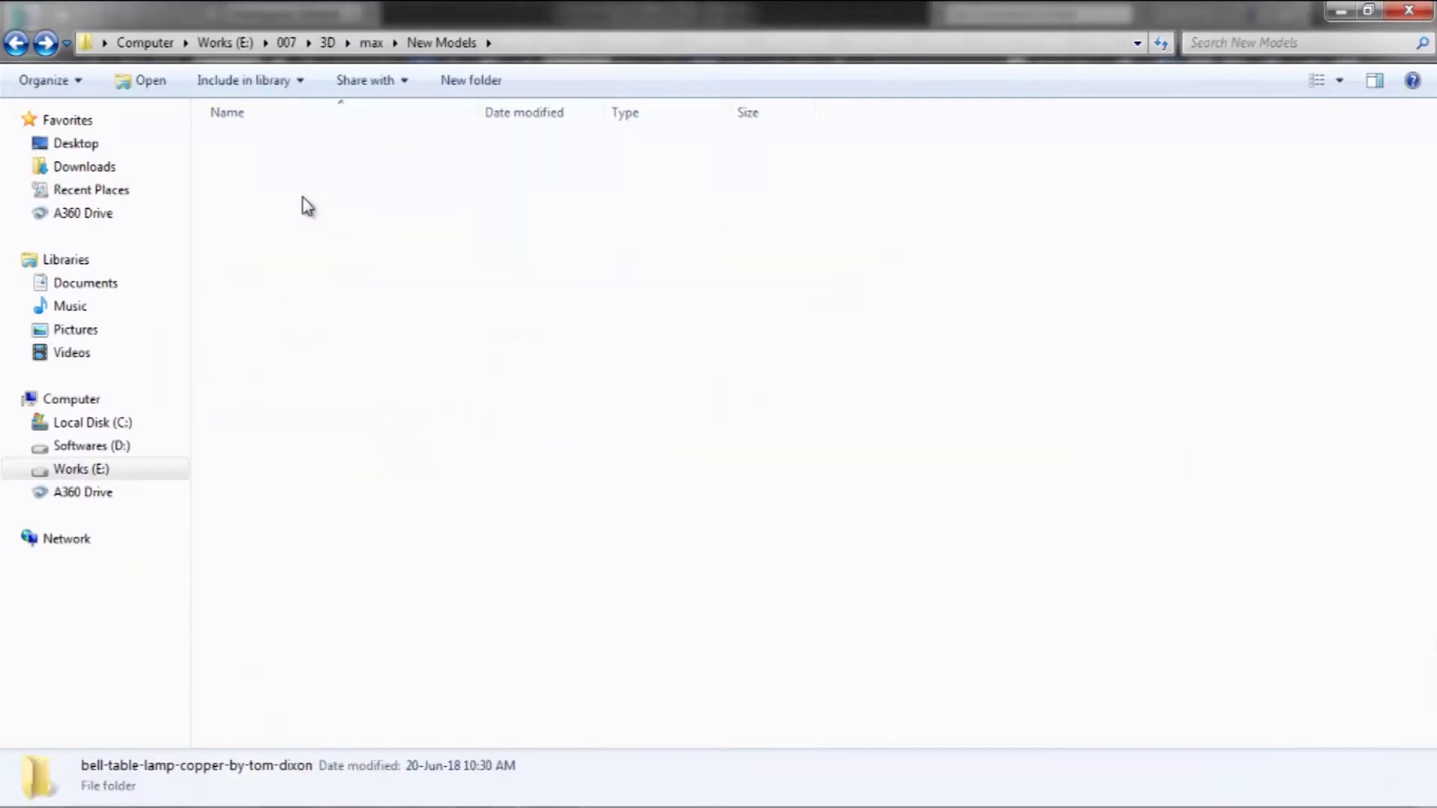
pyautogui.doubleClick(306, 146)
pyautogui.click(284, 215)
pyautogui.moveTo(298, 244); pyautogui.dragTo(1042, 455)
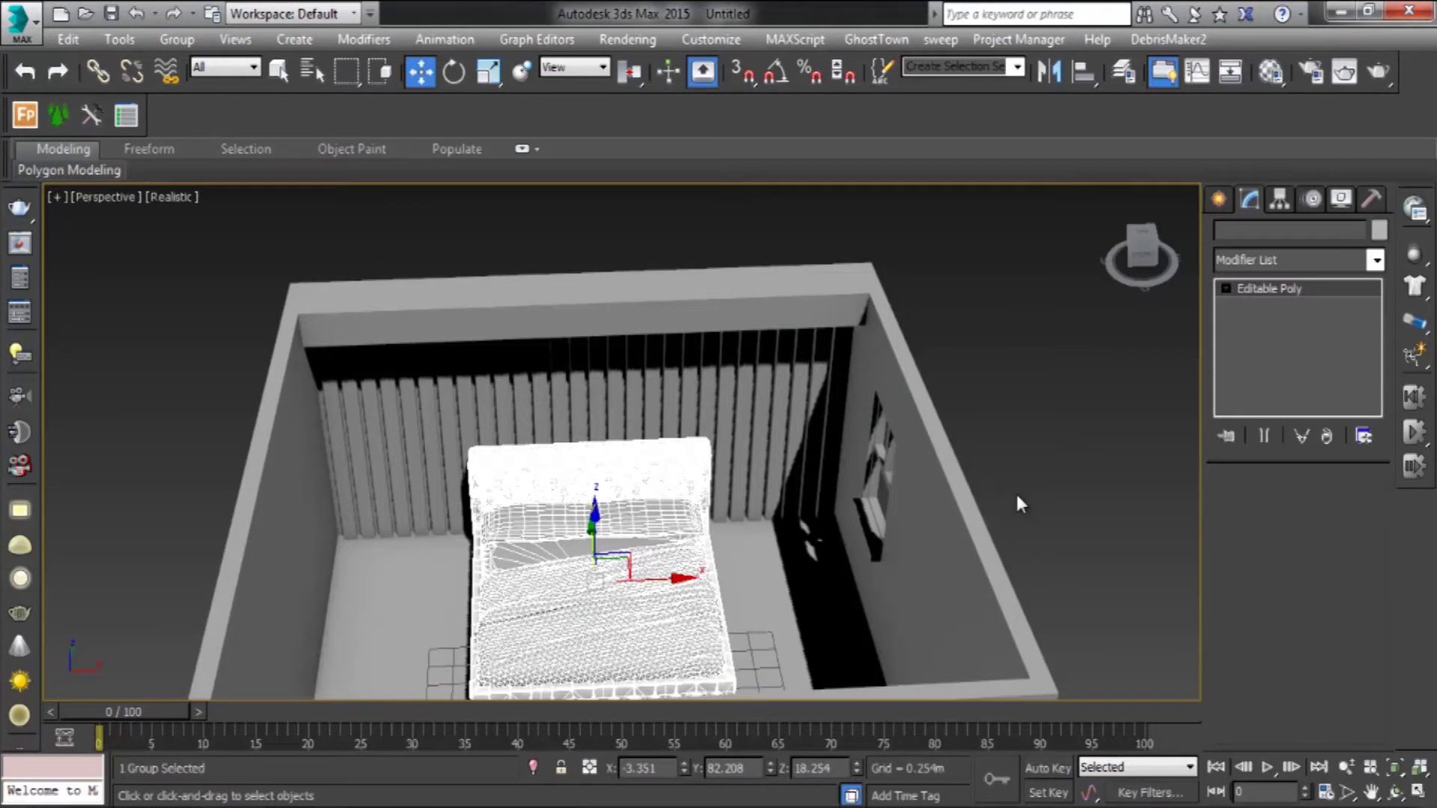
# Step: Place the merged Bell Table Lamp in the bedroom
pyautogui.scroll(-4, 1017, 502)
pyautogui.click(1032, 515)
pyautogui.scroll(5, 1040, 494)
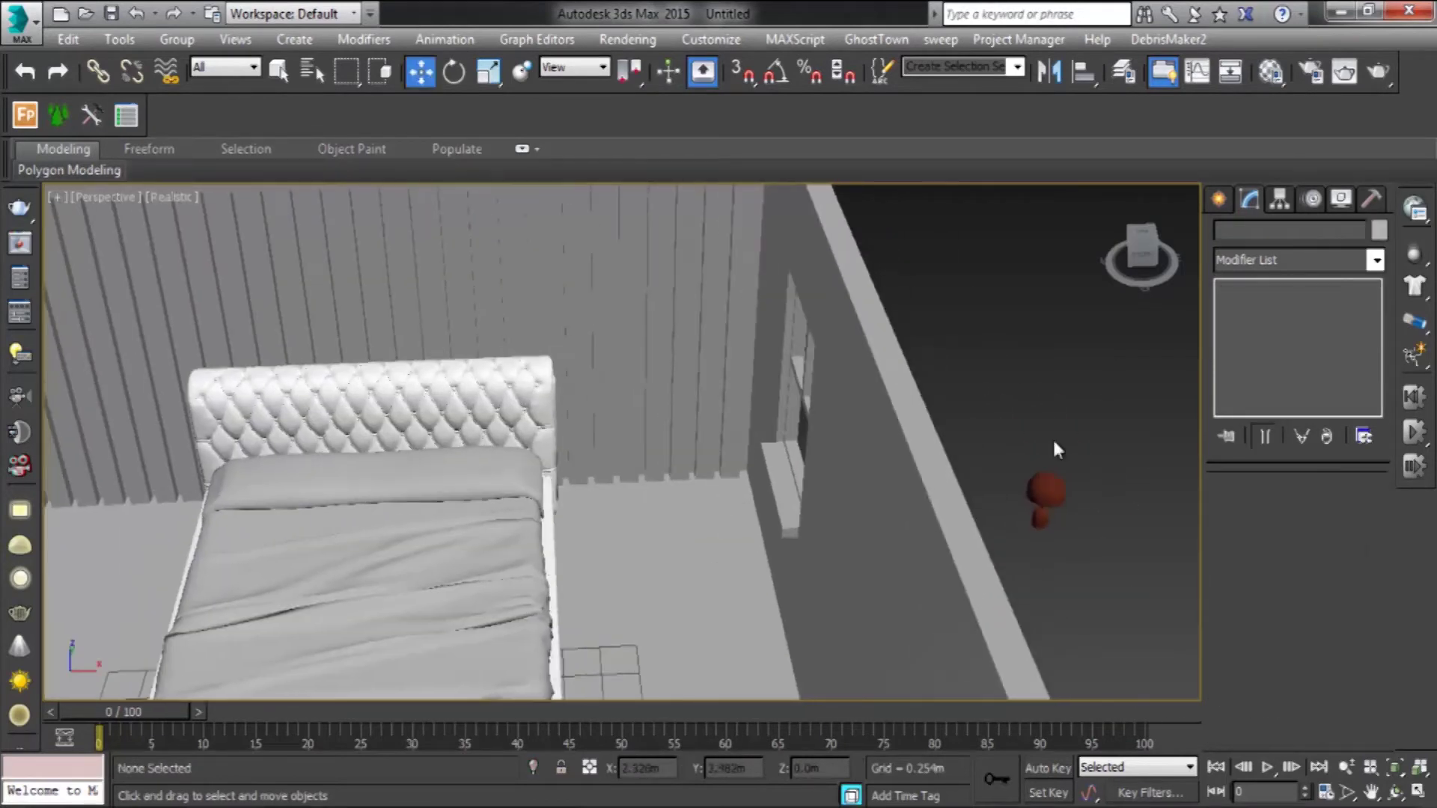
# Step: Create a box nightstand beside the bed with 0.5 m length and 0.5 m width
pyautogui.click(1218, 198)
pyautogui.moveTo(612, 498); pyautogui.dragTo(655, 522)
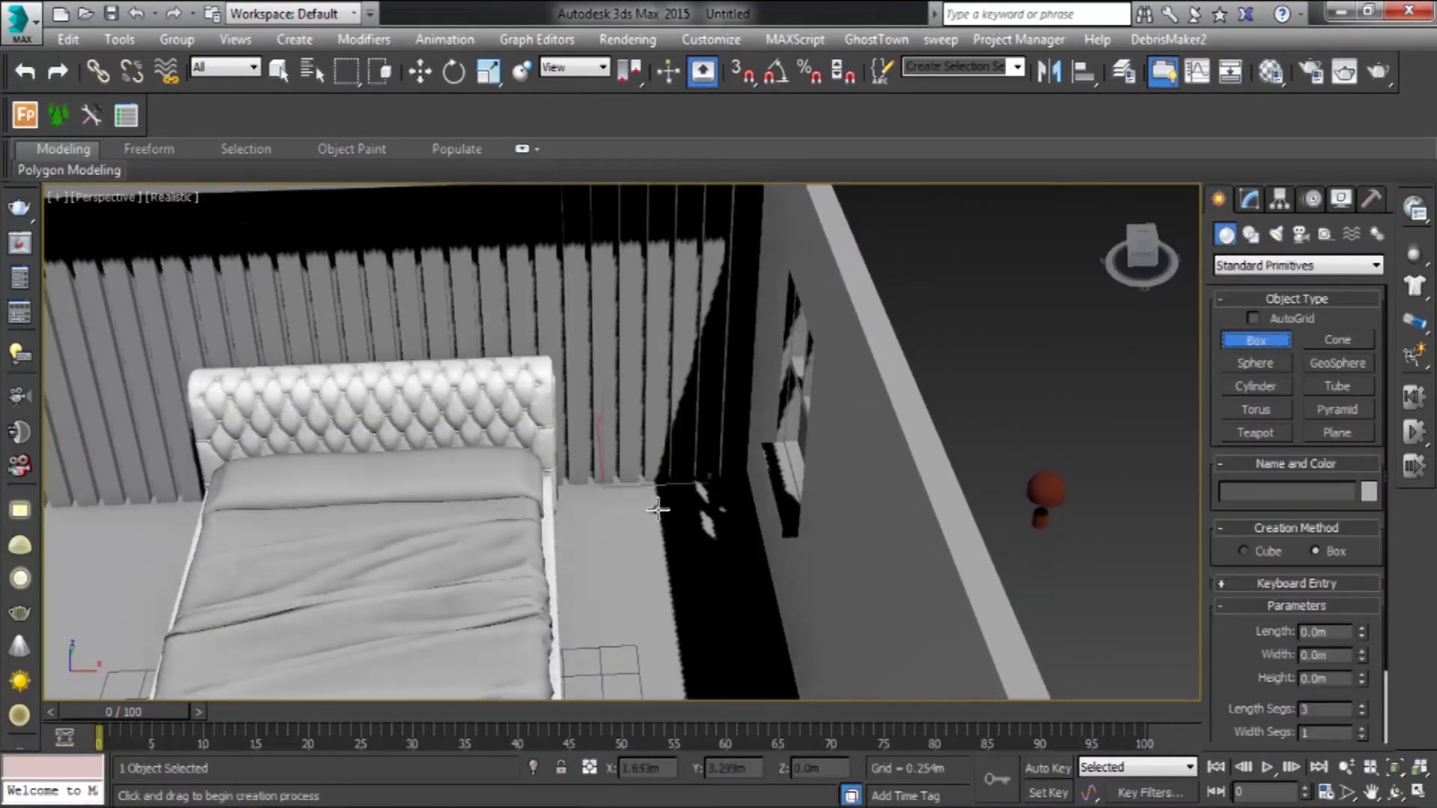
pyautogui.keyDown('alt'); pyautogui.moveTo(686, 494); pyautogui.dragTo(674, 482, button='middle'); pyautogui.keyUp('alt')
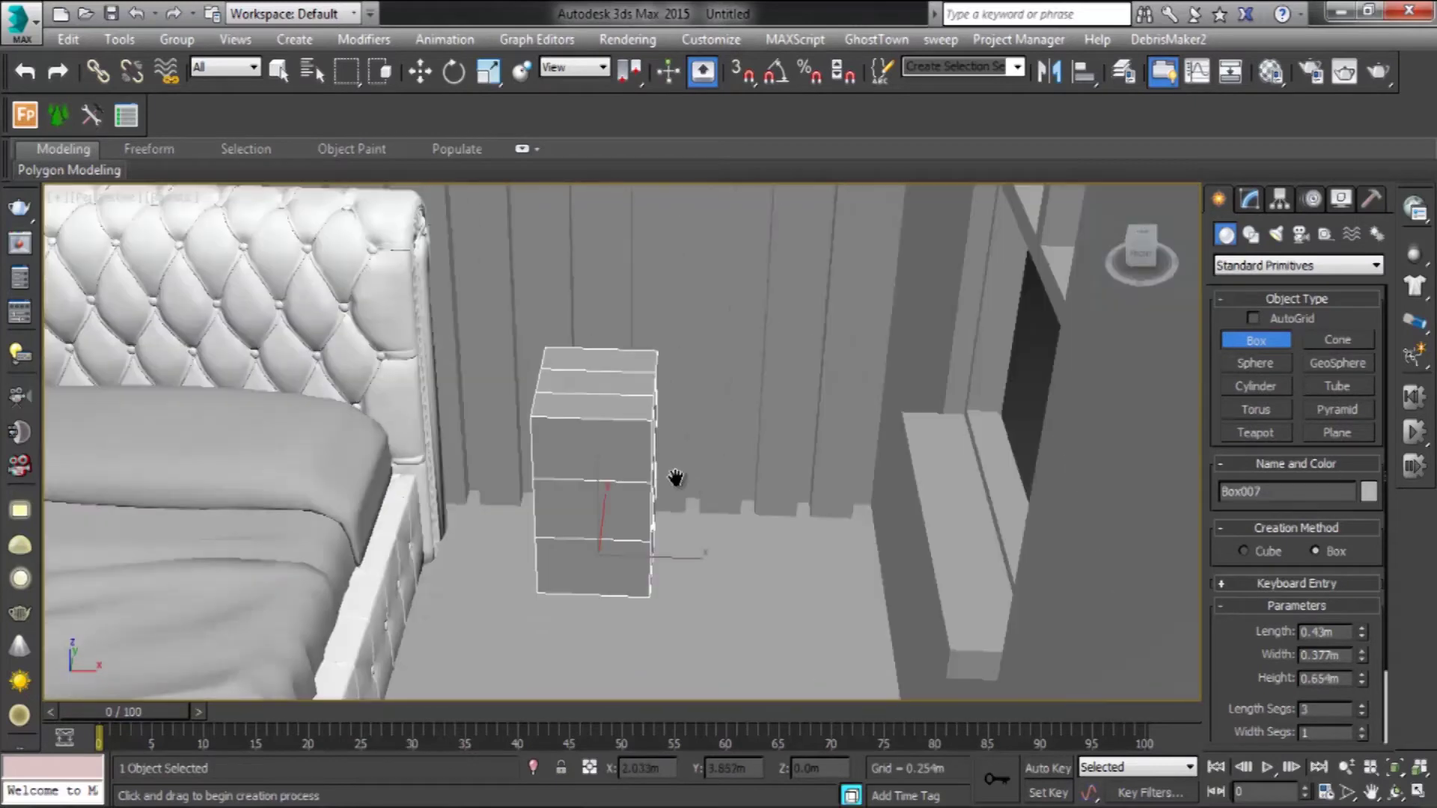
pyautogui.scroll(3, 673, 481)
pyautogui.doubleClick(1324, 632)
pyautogui.write('0.5')
pyautogui.press('Tab')
pyautogui.write('0.5')
pyautogui.press('Return')
# Step: Set the lamp on the nightstand and copy both to the bed's other side
pyautogui.moveTo(786, 569)
pyautogui.keyDown('alt'); pyautogui.mouseDown(button='middle')
pyautogui.moveTo(958, 602)
pyautogui.moveTo(927, 552)
pyautogui.moveTo(808, 628)
pyautogui.mouseUp(button='middle'); pyautogui.keyUp('alt')
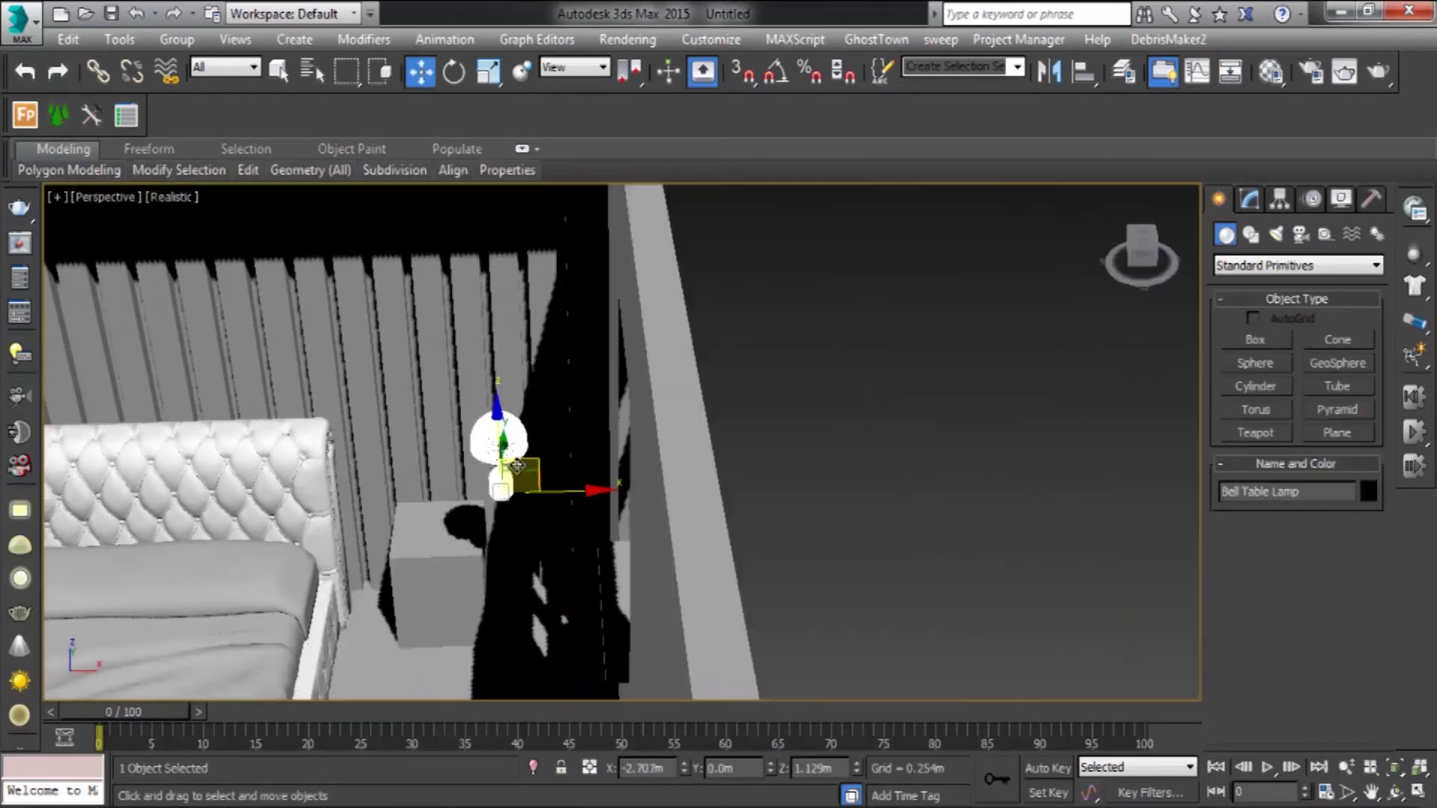
pyautogui.keyDown('alt'); pyautogui.moveTo(517, 466); pyautogui.dragTo(613, 434, button='middle'); pyautogui.keyUp('alt')
pyautogui.press('f')
pyautogui.scroll(5, 799, 568)
pyautogui.hotkey('alt', 'w')
pyautogui.hotkey('alt', 'w')
pyautogui.press('l')
pyautogui.hotkey('alt', 'w')
pyautogui.keyDown('alt'); pyautogui.moveTo(898, 569); pyautogui.dragTo(823, 599, button='middle'); pyautogui.keyUp('alt')
pyautogui.keyDown('shift'); pyautogui.moveTo(779, 628); pyautogui.dragTo(799, 616); pyautogui.keyUp('shift')
pyautogui.press('Return')
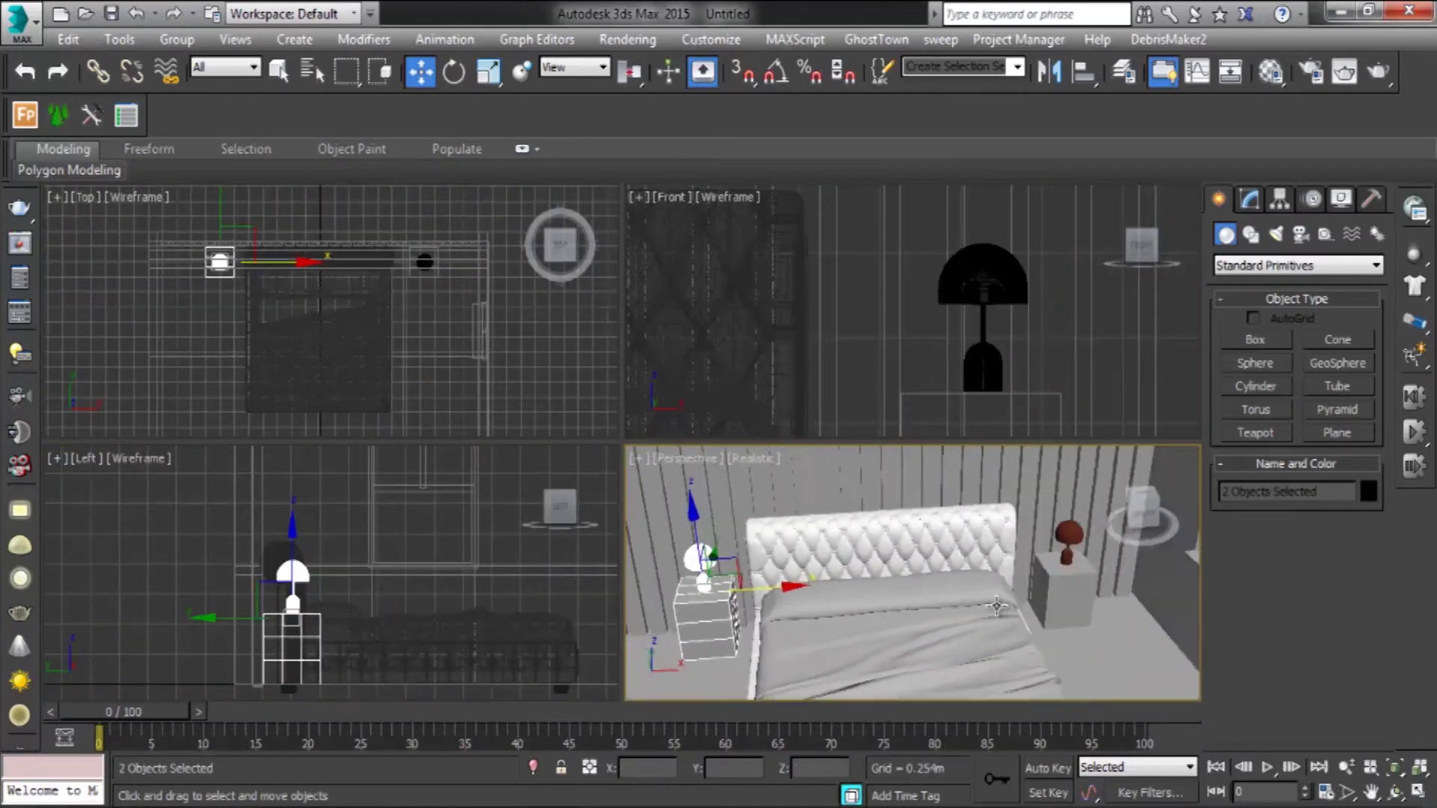
pyautogui.moveTo(799, 615)
pyautogui.keyDown('alt'); pyautogui.mouseDown(button='middle')
pyautogui.moveTo(1029, 608)
pyautogui.moveTo(1306, 425)
pyautogui.mouseUp(button='middle'); pyautogui.keyUp('alt')
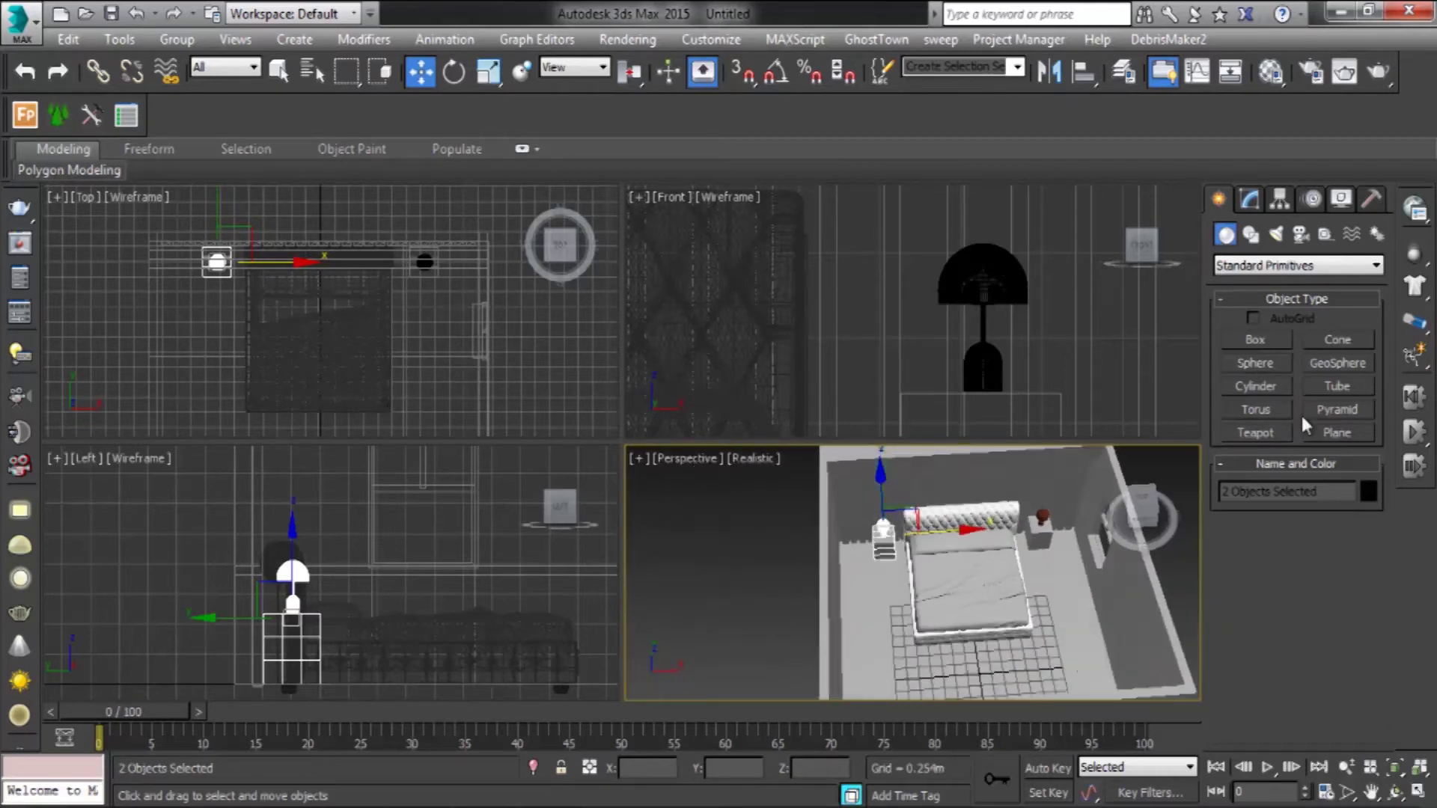
# Step: Draw a rectangular rug box around the bed in the Top viewport
pyautogui.click(1243, 346)
pyautogui.moveTo(241, 264); pyautogui.dragTo(462, 385)
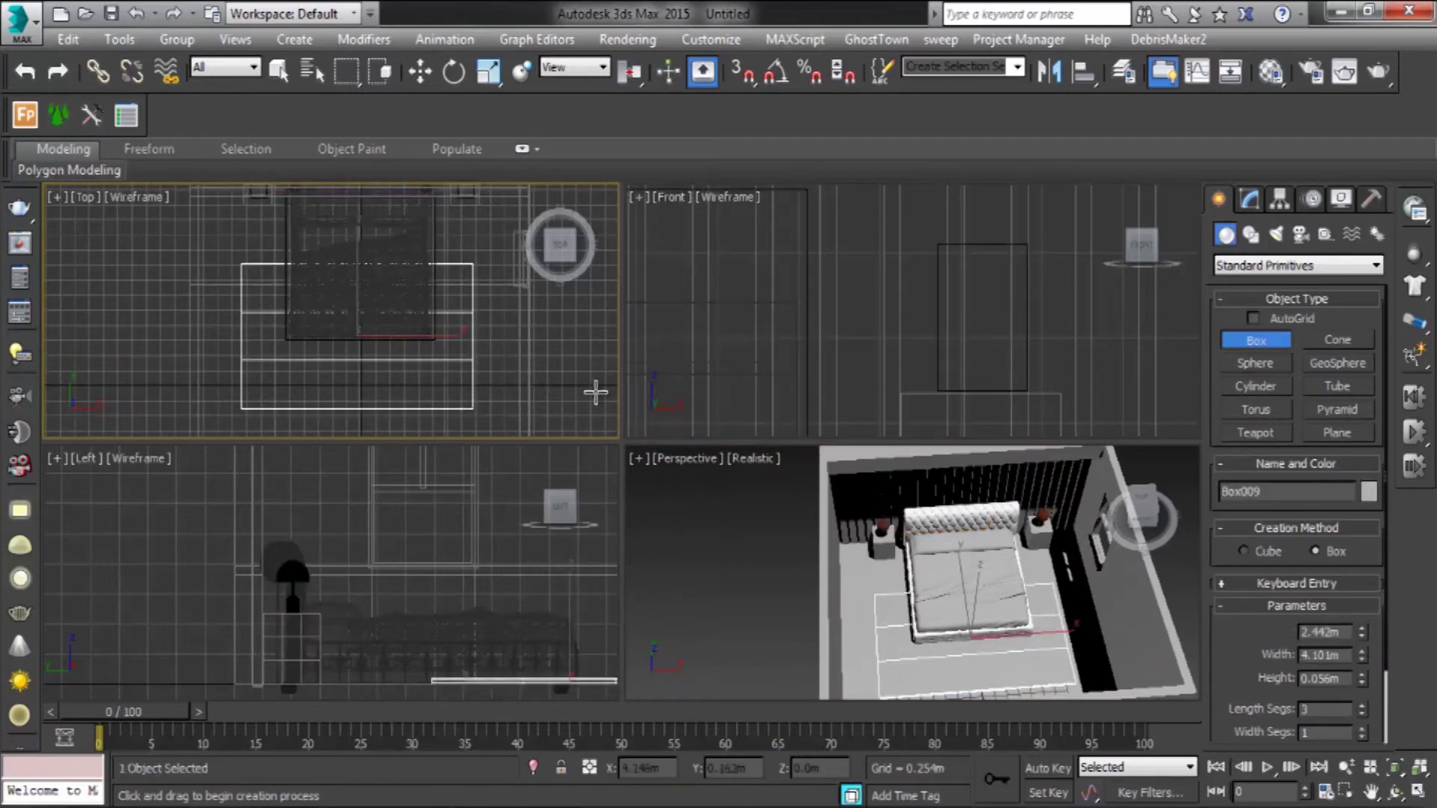
pyautogui.click(547, 384)
pyautogui.press('w')
pyautogui.hotkey('alt', 'w')
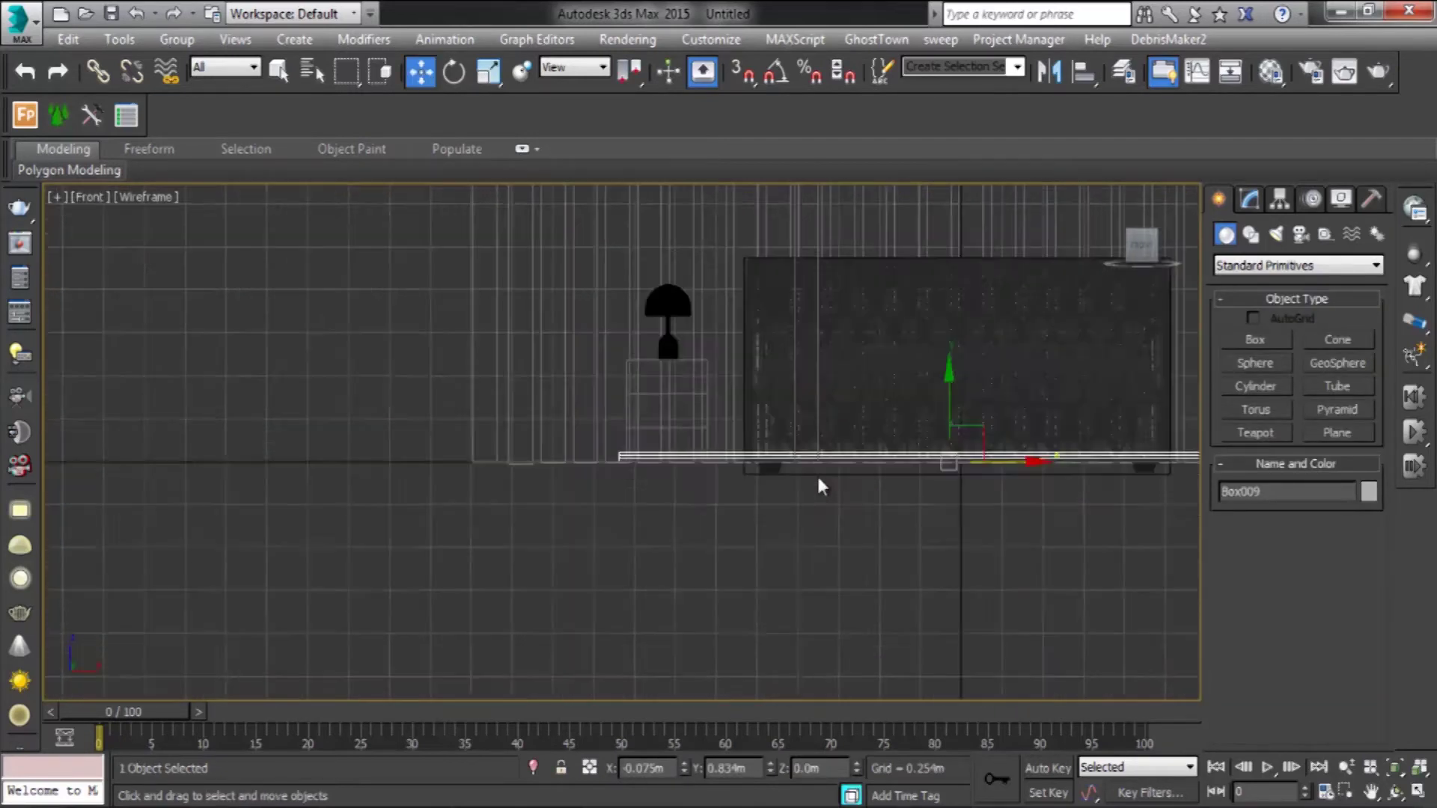
# Step: Select the 0.022 m-high rug box, show its parameters, and view it under the bed
pyautogui.scroll(3, 861, 442)
pyautogui.scroll(-3, 936, 411)
pyautogui.scroll(4, 756, 423)
pyautogui.scroll(-1, 806, 385)
pyautogui.click(805, 386)
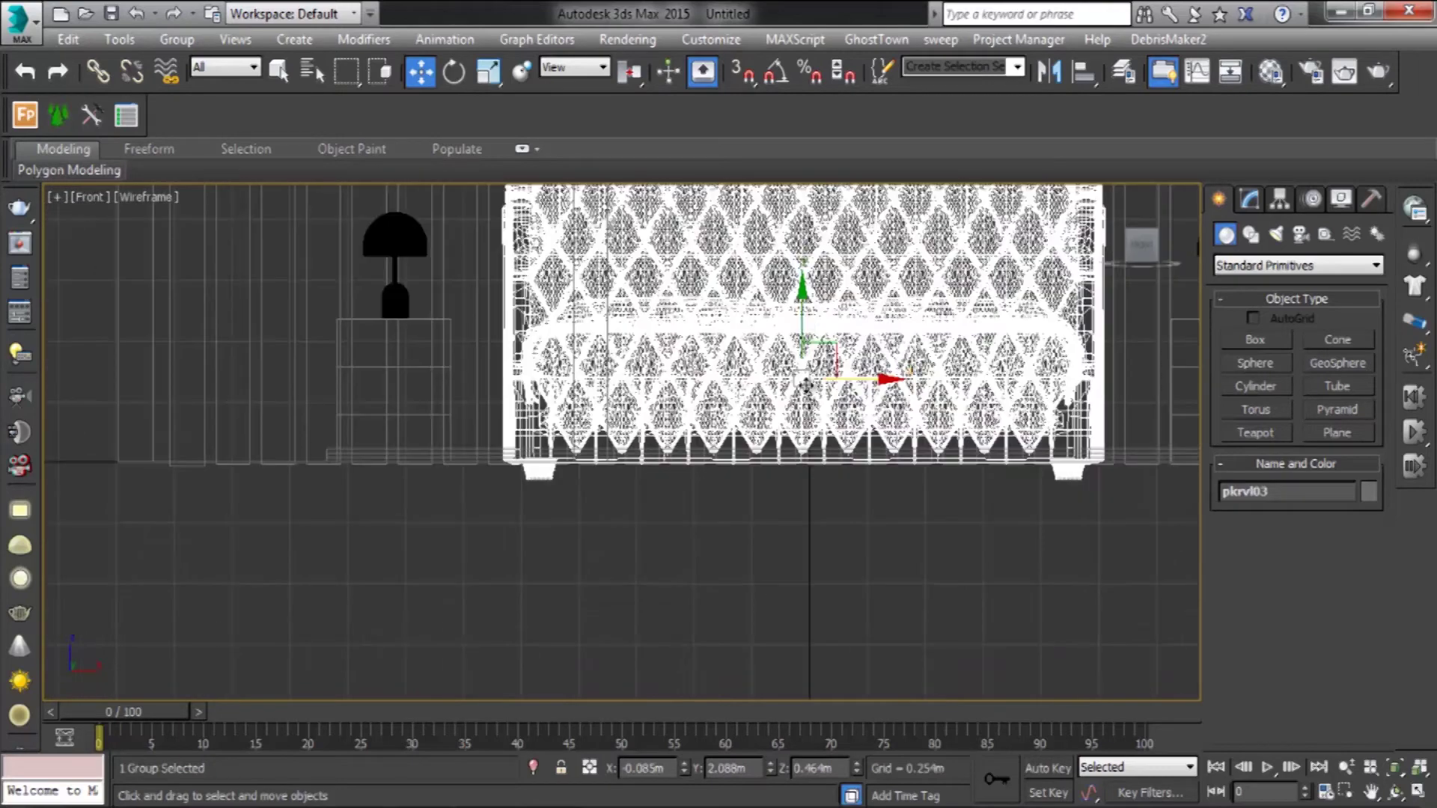
pyautogui.click(793, 454)
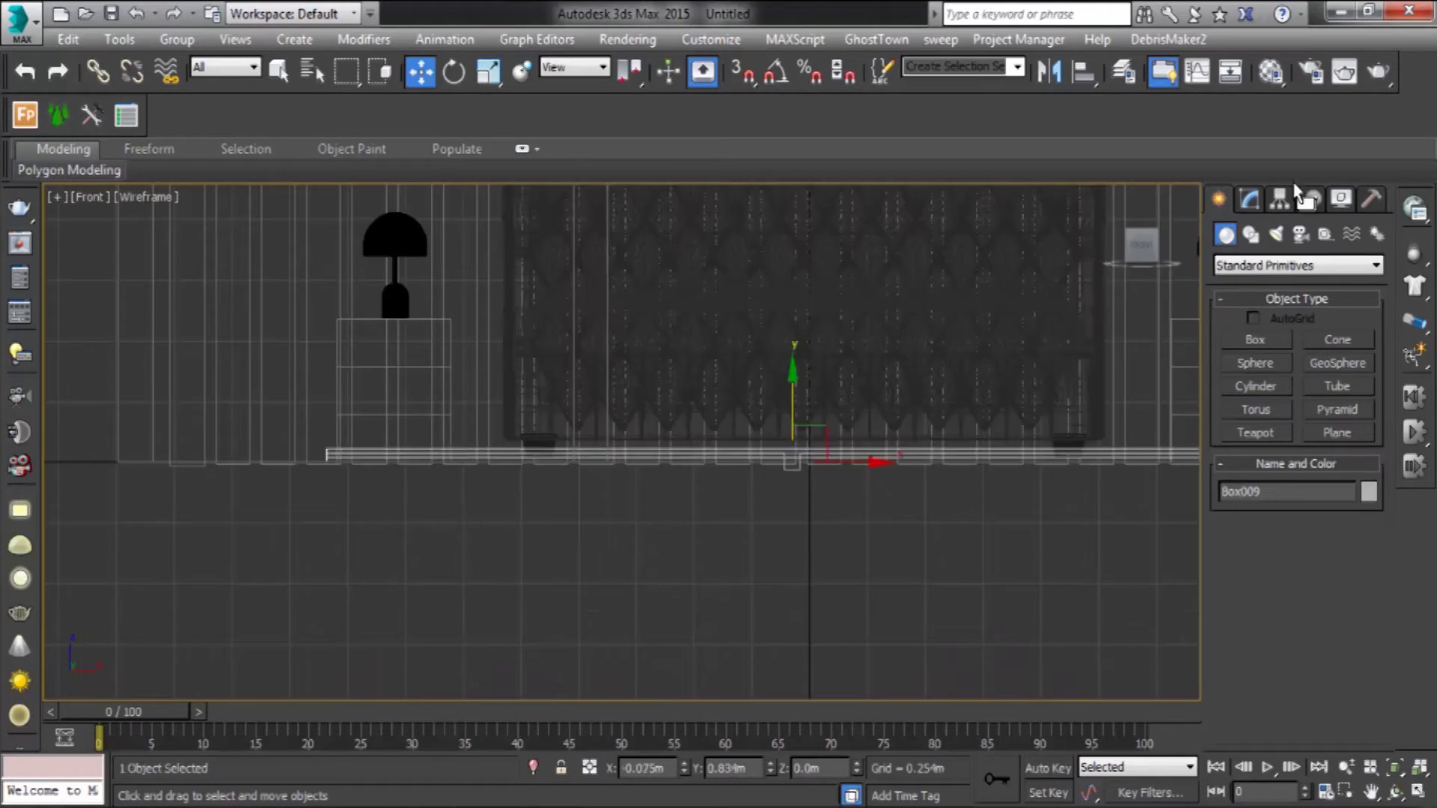
pyautogui.click(1249, 198)
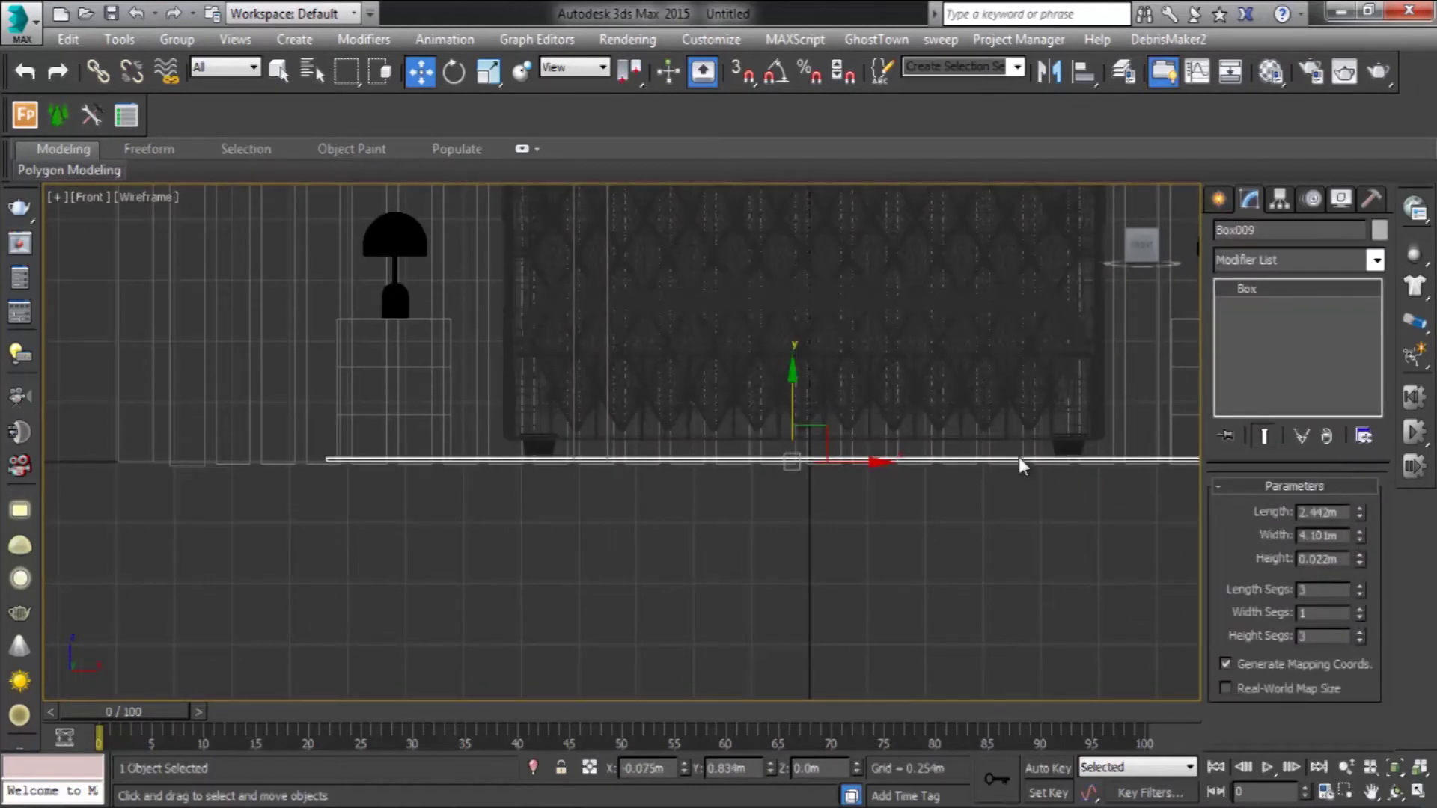
pyautogui.hotkey('alt', 'w')
pyautogui.scroll(-2, 898, 569)
pyautogui.hotkey('alt', 'w')
pyautogui.moveTo(861, 524)
pyautogui.keyDown('alt'); pyautogui.mouseDown(button='middle')
pyautogui.moveTo(933, 481)
pyautogui.moveTo(935, 524)
pyautogui.mouseUp(button='middle'); pyautogui.keyUp('alt')
# Step: Create a target camera in the Left view aimed at the bed wall
pyautogui.click(1218, 198)
pyautogui.click(1301, 235)
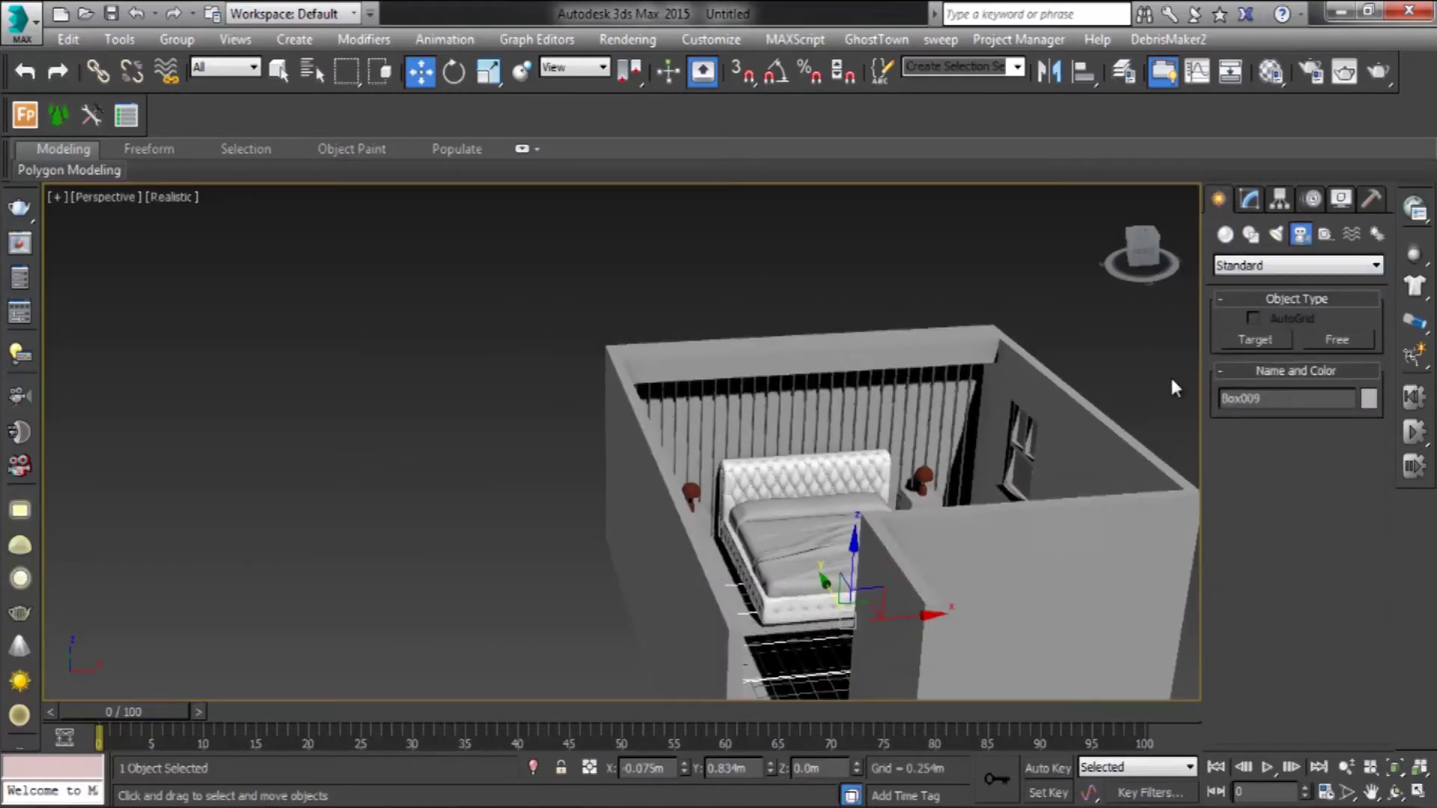
pyautogui.click(1255, 340)
pyautogui.keyDown('alt'); pyautogui.moveTo(680, 437); pyautogui.dragTo(748, 419, button='middle'); pyautogui.keyUp('alt')
pyautogui.hotkey('alt', 'w')
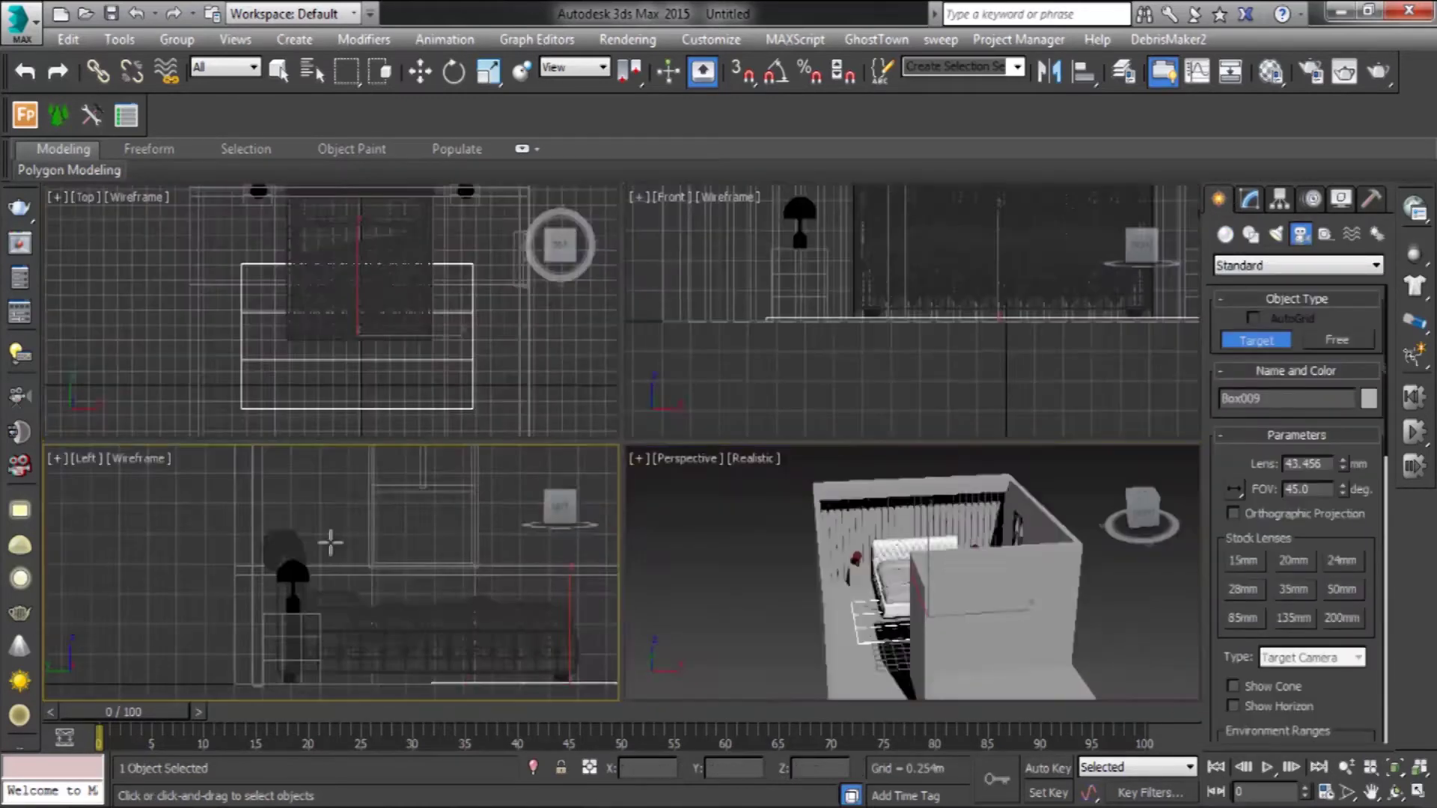
pyautogui.hotkey('alt', 'w')
pyautogui.press('w')
pyautogui.hotkey('alt', 'w')
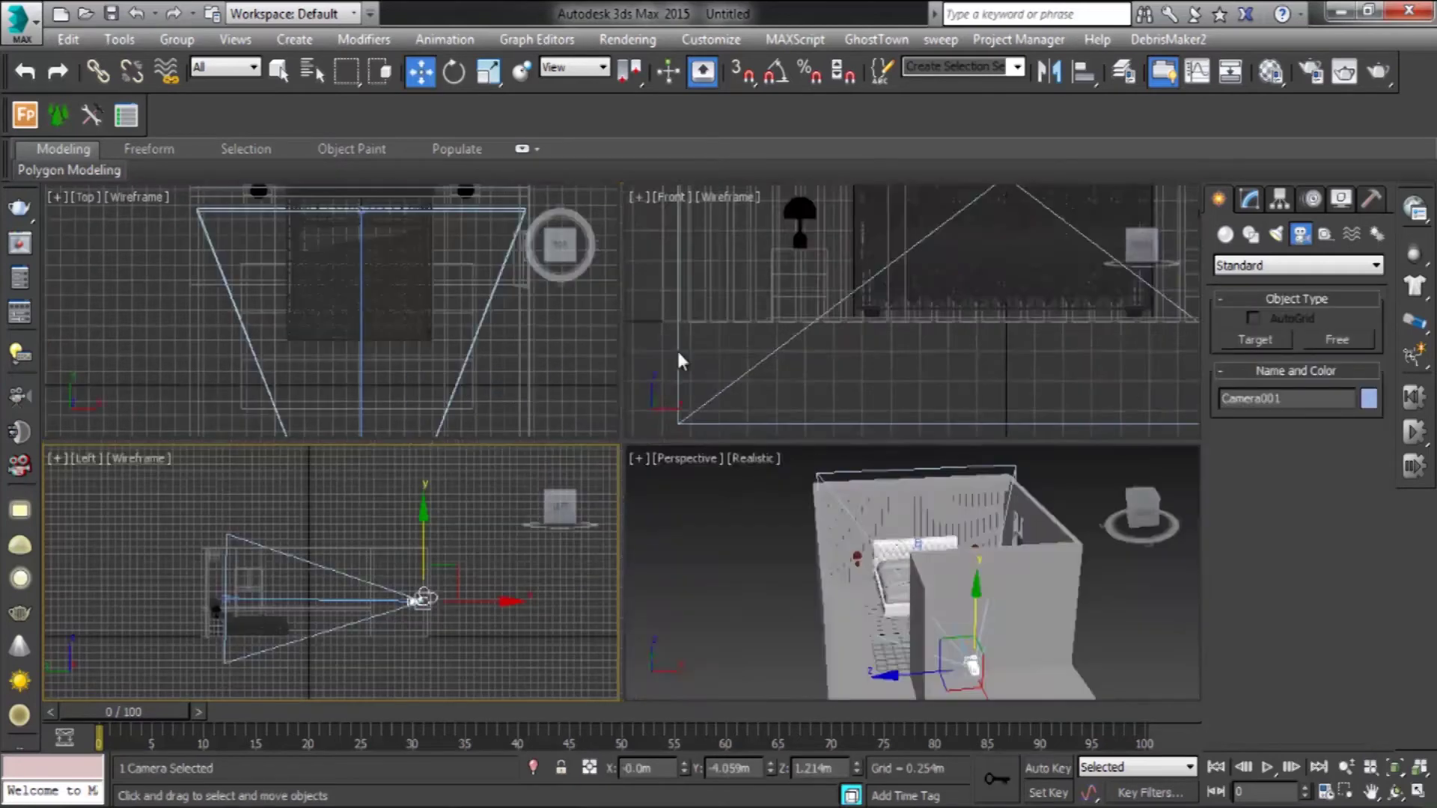
pyautogui.press('t')
pyautogui.hotkey('alt', 'w')
pyautogui.hotkey('alt', 'w')
# Step: Show the camera view with Safe Frames enabled and adjust the camera framing
pyautogui.press('c')
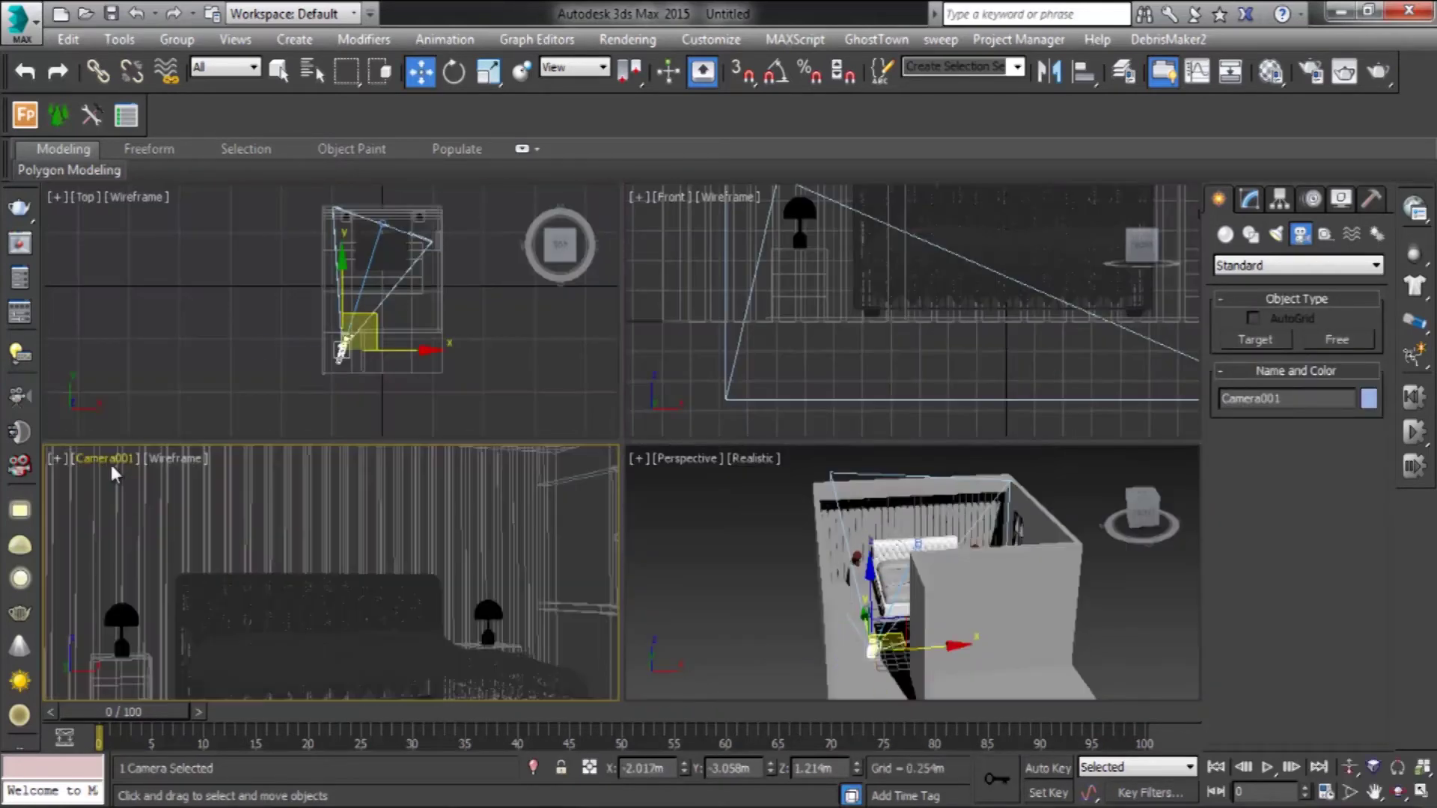
pyautogui.click(109, 458)
pyautogui.click(197, 659)
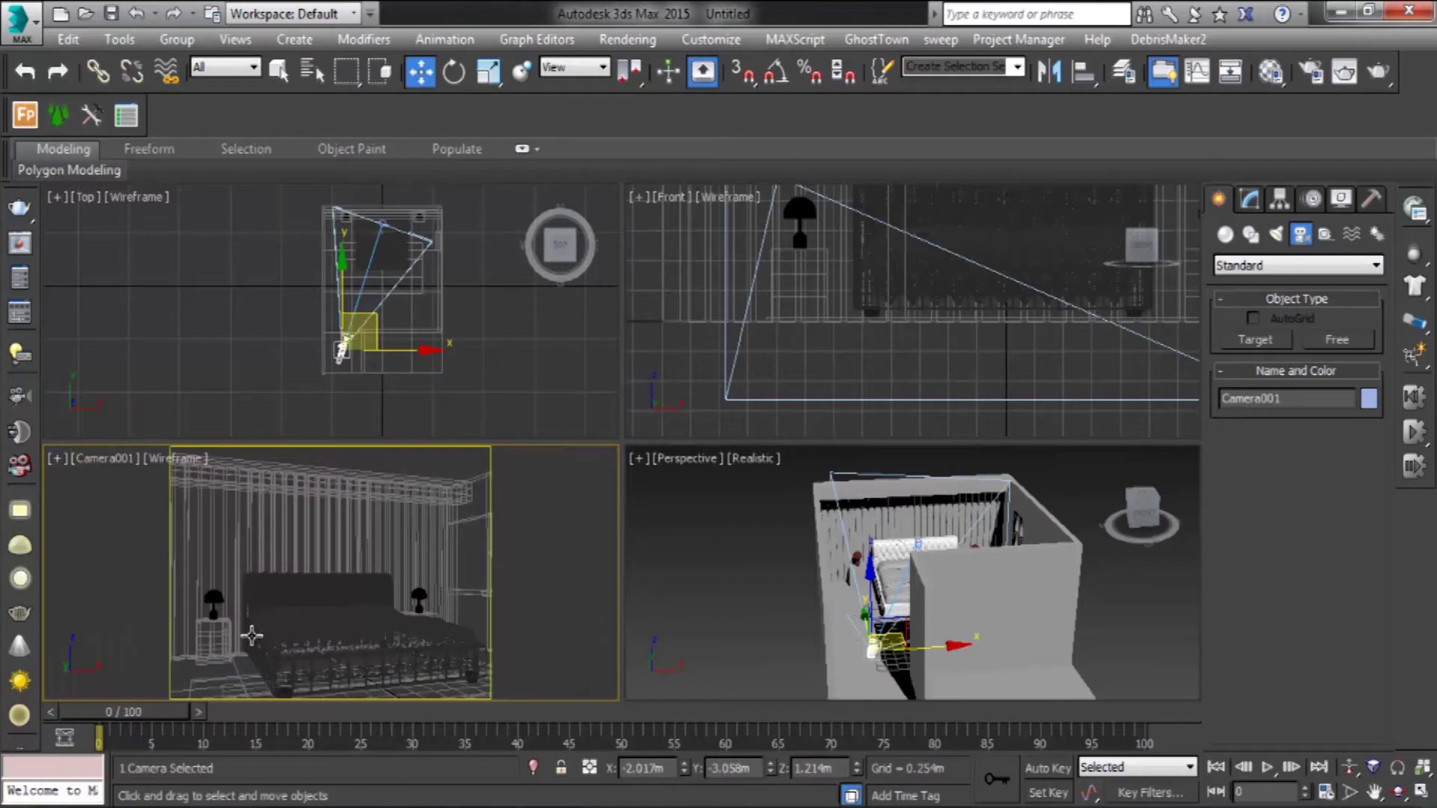
pyautogui.moveTo(332, 666); pyautogui.dragTo(318, 585, button='middle')
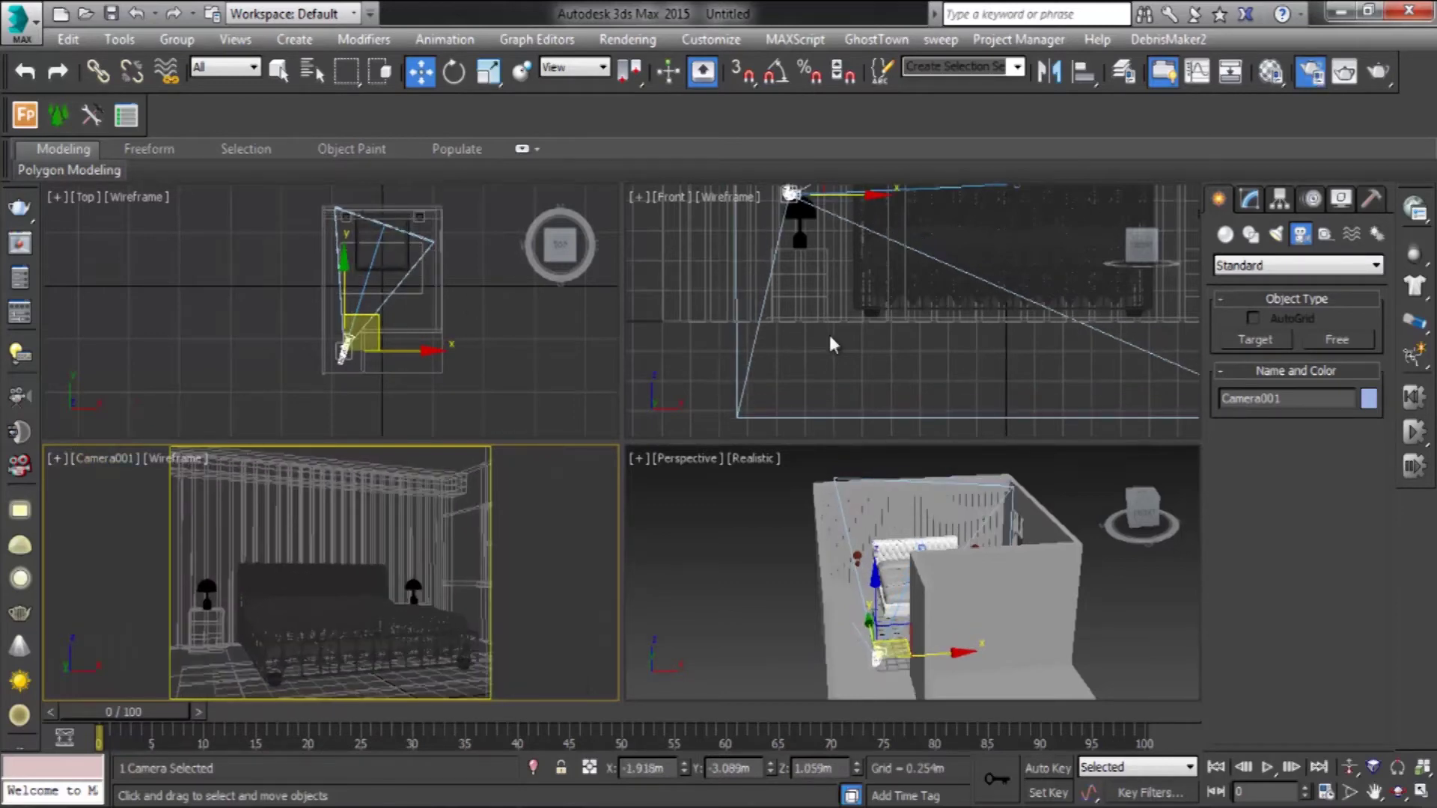
# Step: Set the render output size to the HDTV preset
pyautogui.press('F10')
pyautogui.click(1025, 399)
pyautogui.click(1110, 442)
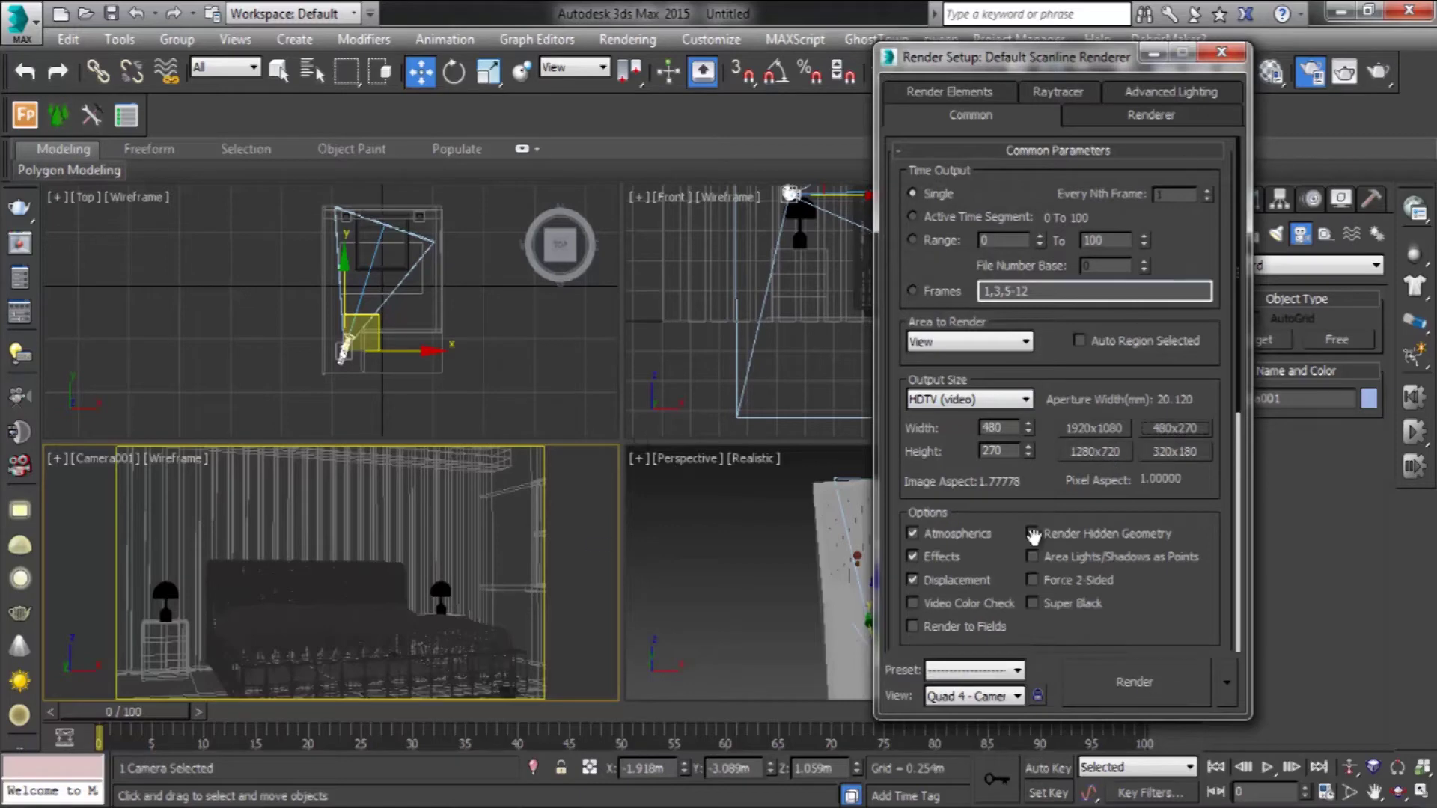
pyautogui.scroll(3, 463, 350)
pyautogui.scroll(2, 463, 350)
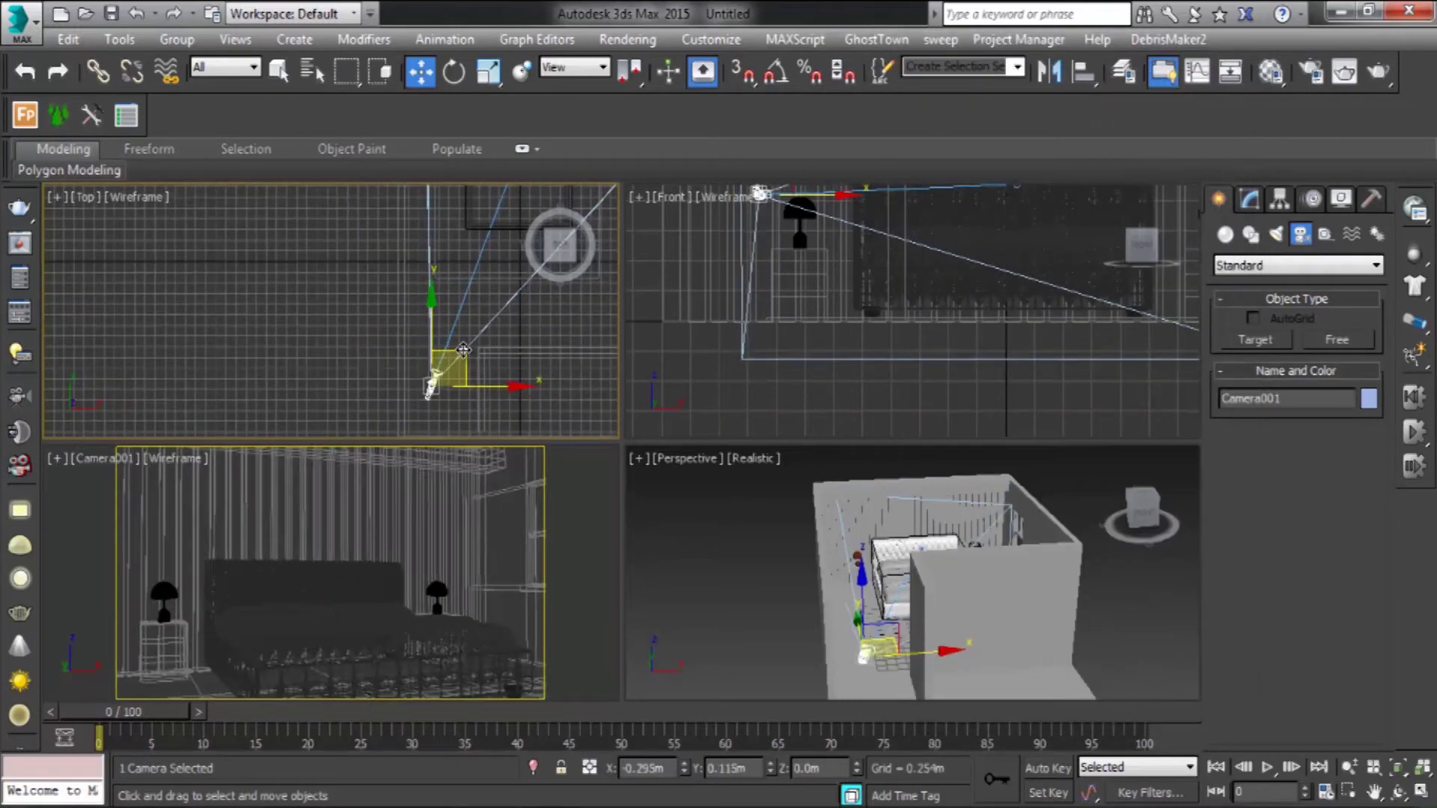
# Step: Widen the camera lens to 18.287 mm and orbit to overview the room
pyautogui.click(1249, 199)
pyautogui.moveTo(1340, 515); pyautogui.dragTo(1341, 524)
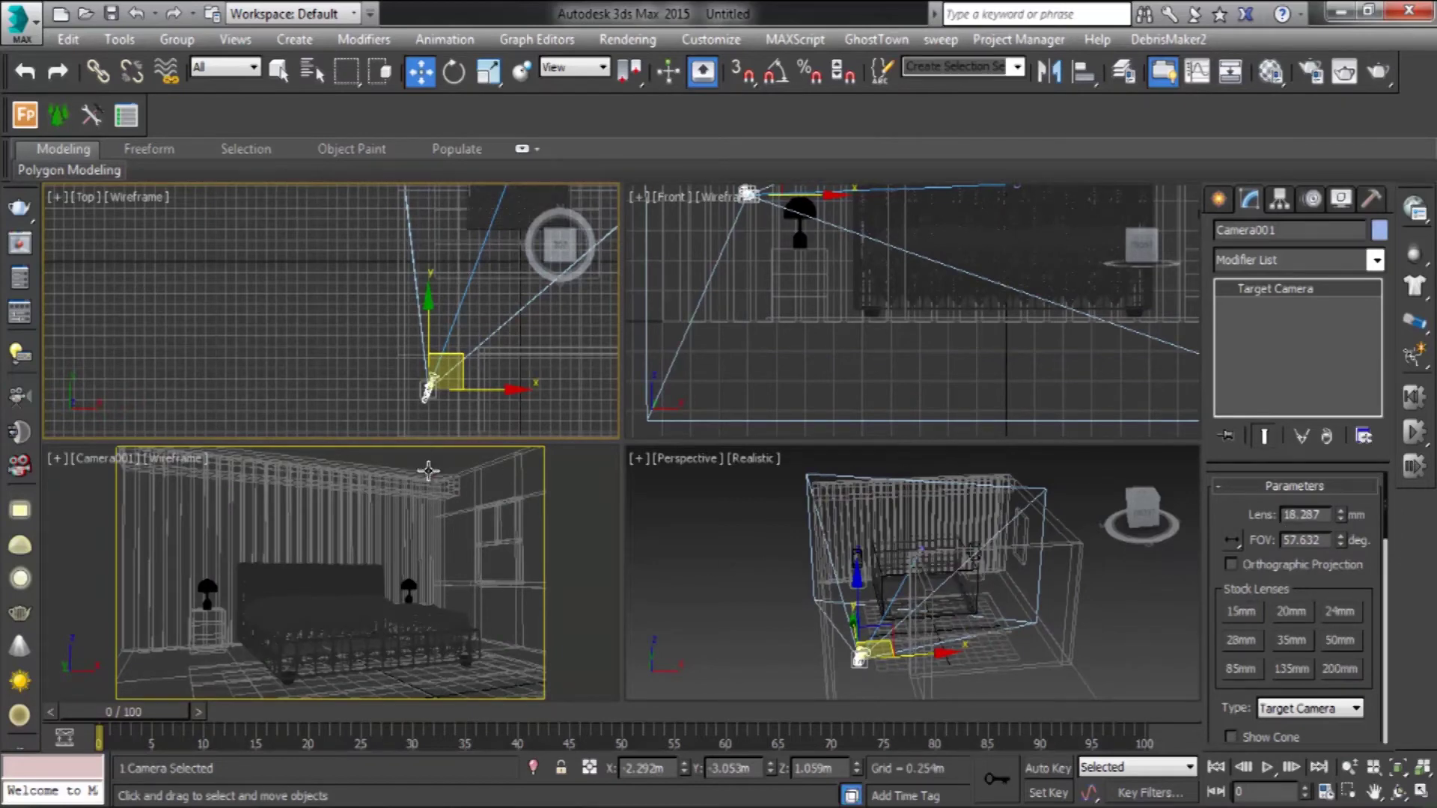
pyautogui.hotkey('alt', 'w')
pyautogui.scroll(-3, 824, 398)
pyautogui.hotkey('alt', 'w')
pyautogui.click(859, 676)
pyautogui.hotkey('alt', 'w')
pyautogui.keyDown('alt'); pyautogui.moveTo(859, 677); pyautogui.dragTo(1043, 495, button='middle'); pyautogui.keyUp('alt')
pyautogui.click(1218, 198)
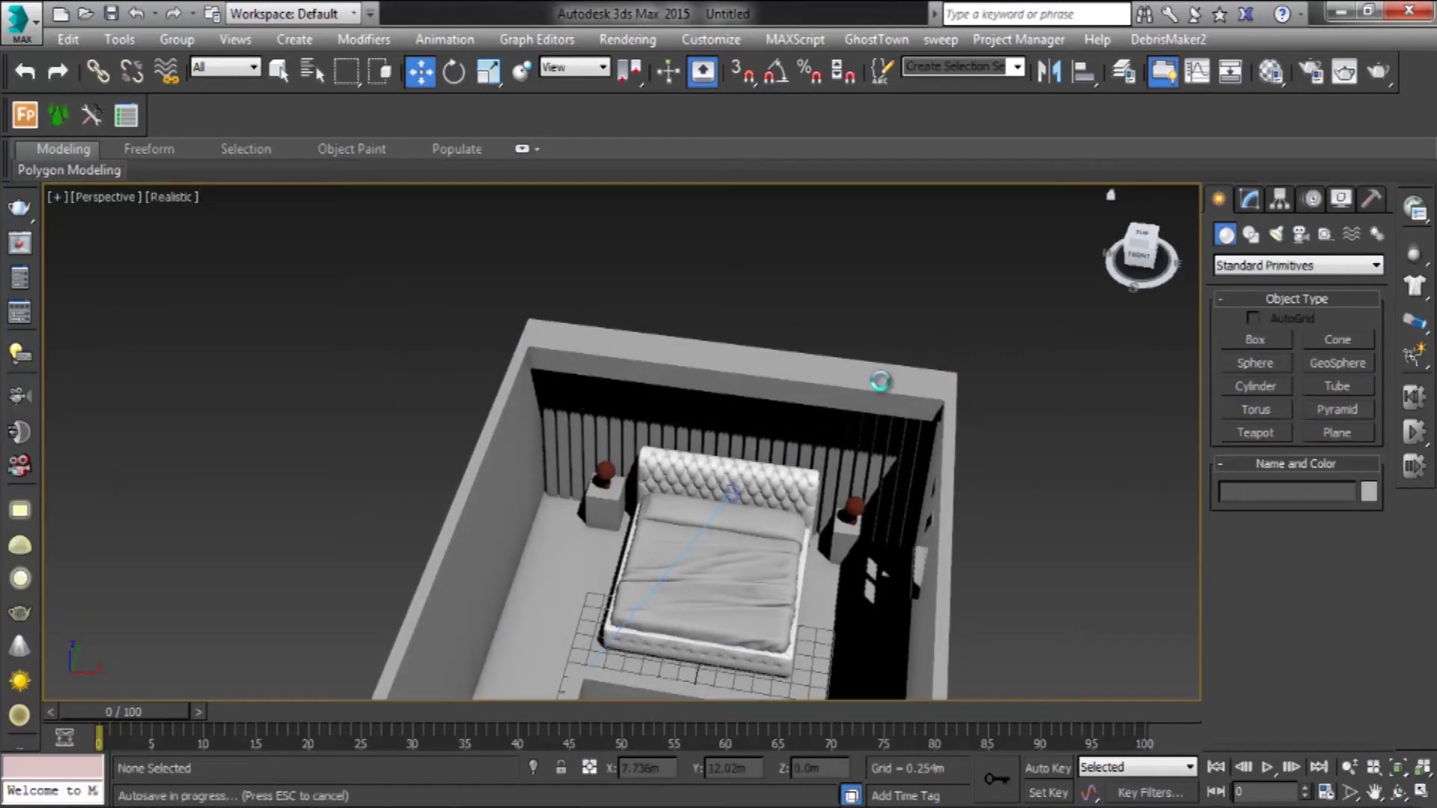
# Step: Create a roughly 6 m by 6 m ceiling box and raise it to about 2.95 m
pyautogui.click(1255, 339)
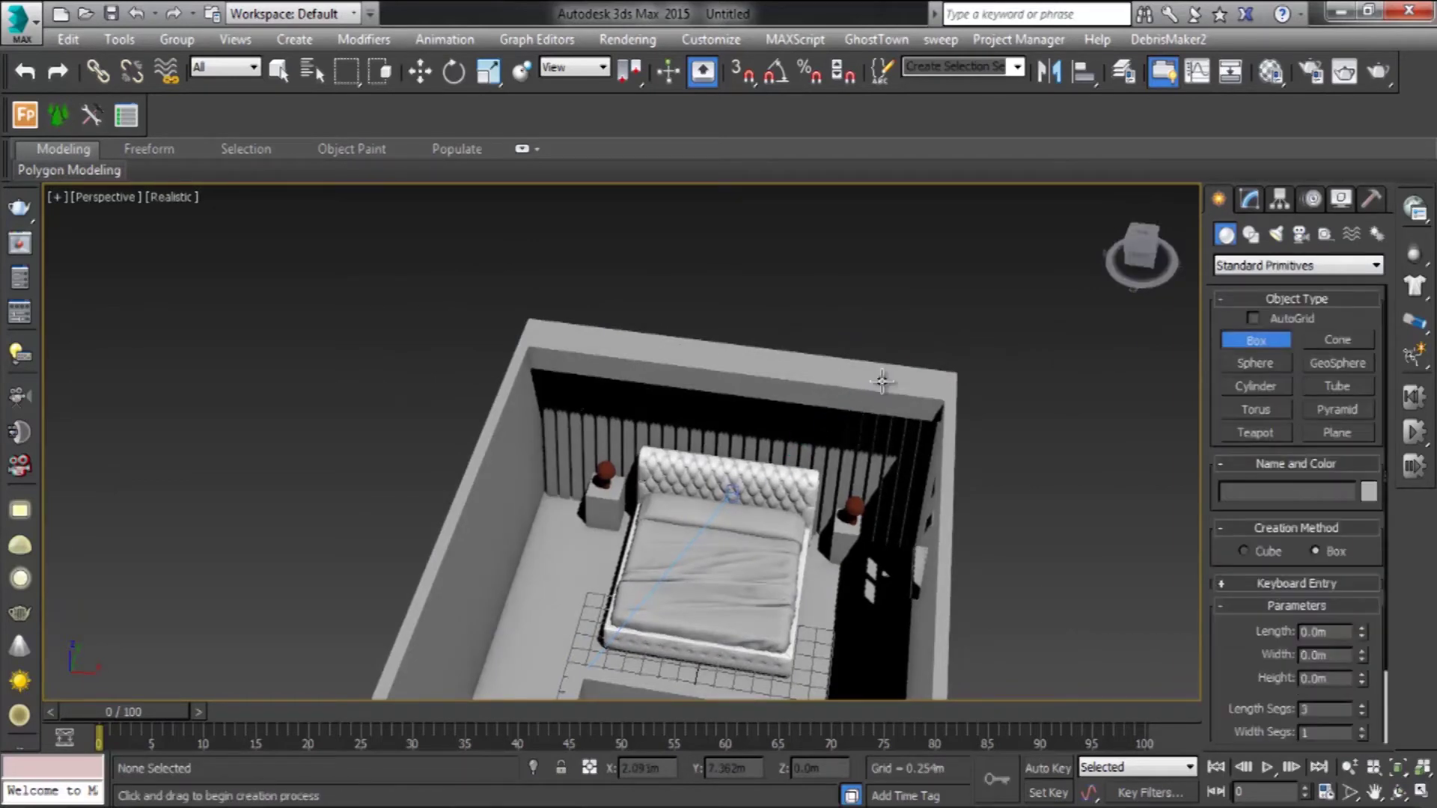
pyautogui.hotkey('alt', 'w')
pyautogui.click(514, 401)
pyautogui.hotkey('alt', 'w')
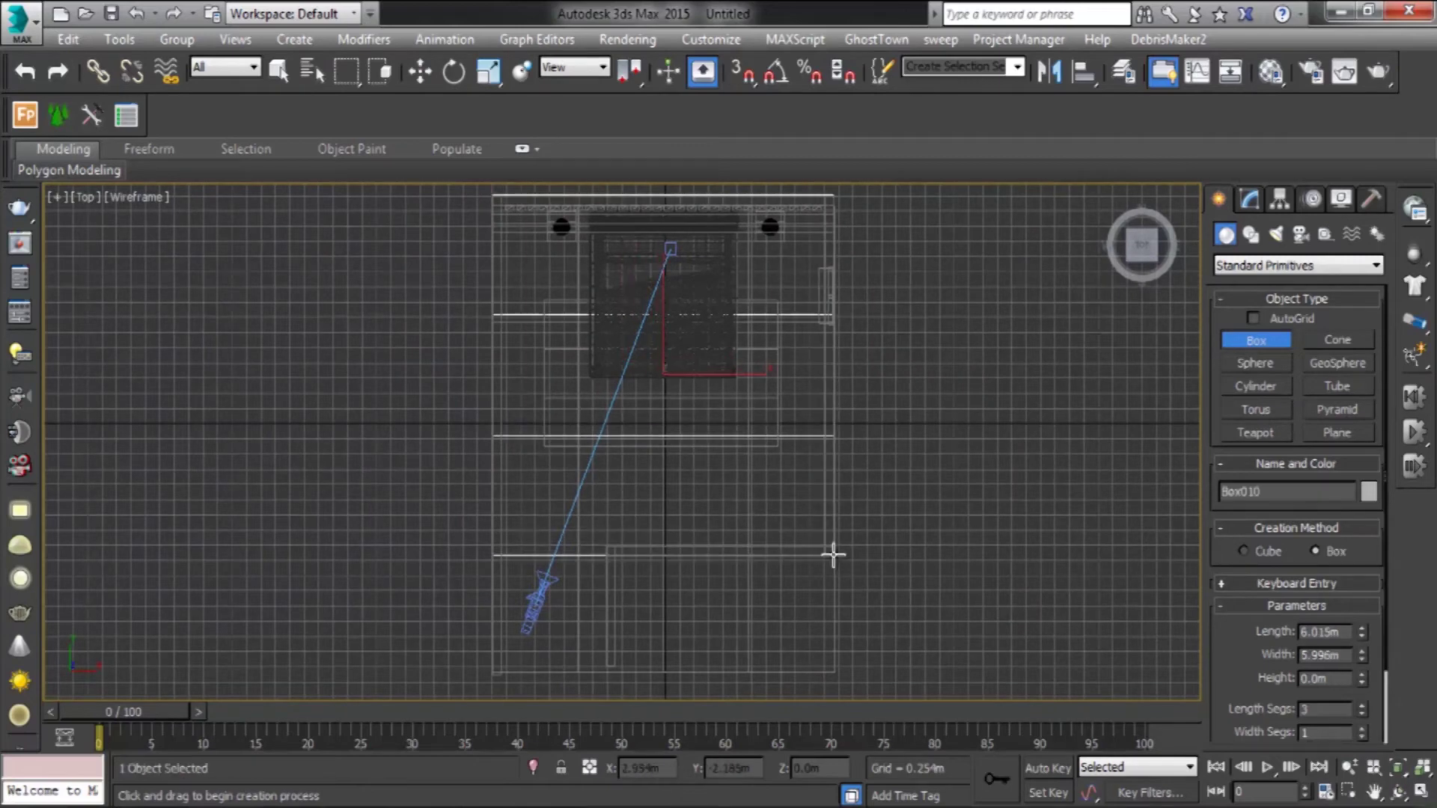
pyautogui.hotkey('alt', 'w')
pyautogui.hotkey('alt', 'w')
pyautogui.press('w')
pyautogui.moveTo(712, 439); pyautogui.dragTo(616, 411)
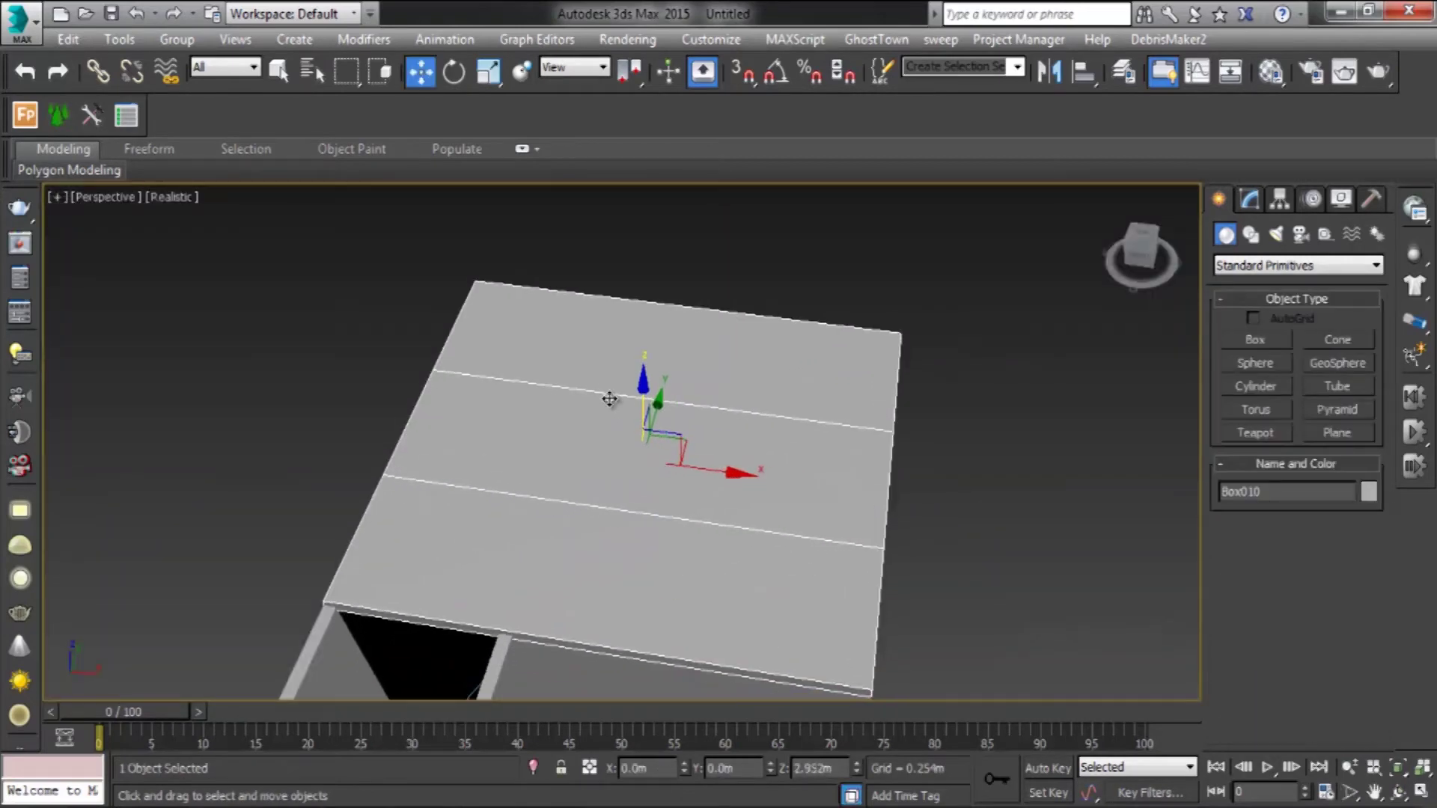
# Step: Check the ceiling slab in shaded view, nudge it higher, and clear the selection
pyautogui.keyDown('alt'); pyautogui.moveTo(610, 399); pyautogui.dragTo(776, 459, button='middle'); pyautogui.keyUp('alt')
pyautogui.click(172, 196)
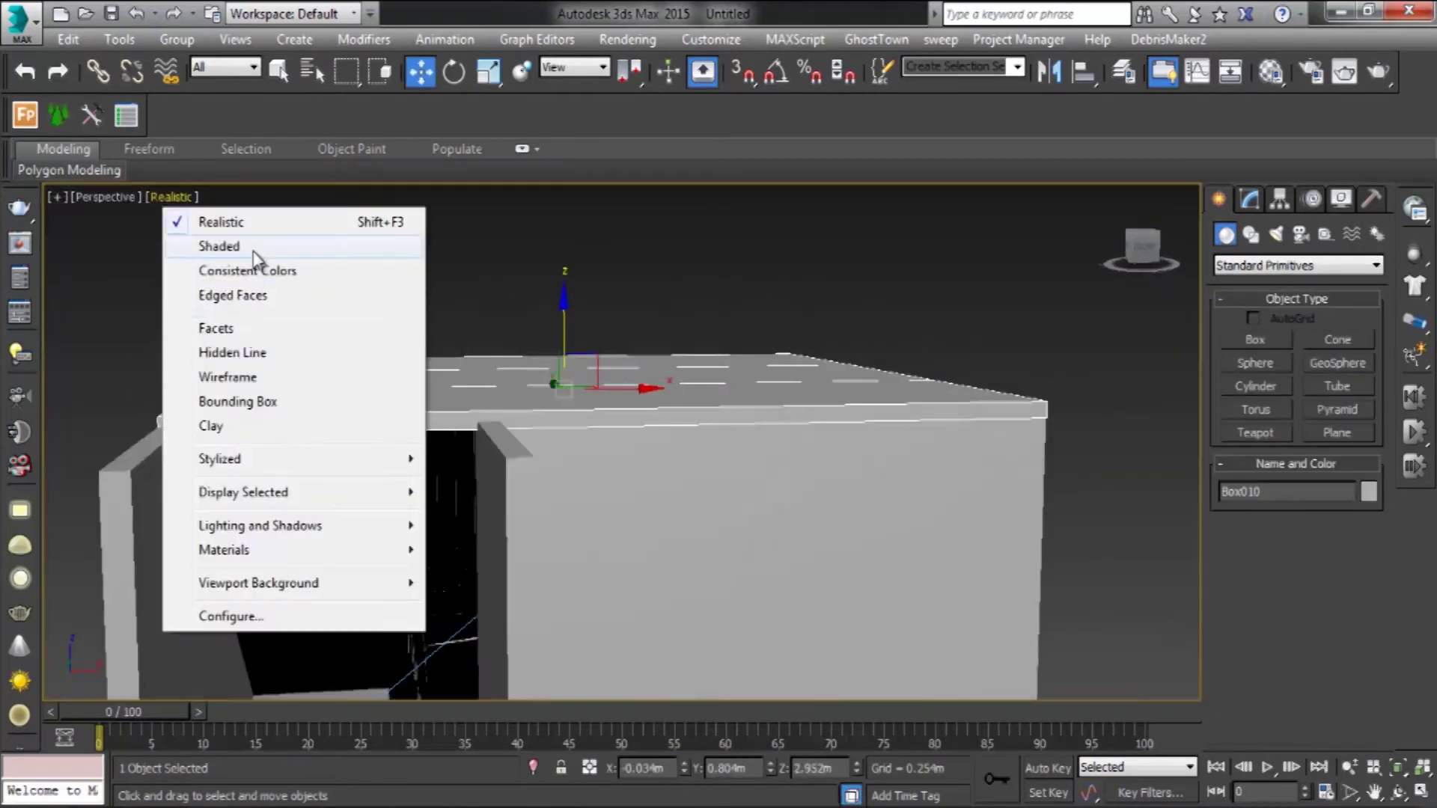
pyautogui.click(255, 258)
pyautogui.keyDown('alt'); pyautogui.moveTo(254, 258); pyautogui.dragTo(589, 372, button='middle'); pyautogui.keyUp('alt')
pyautogui.moveTo(589, 372); pyautogui.dragTo(590, 366)
pyautogui.hotkey('alt', 'w')
pyautogui.click(717, 414)
pyautogui.hotkey('alt', 'w')
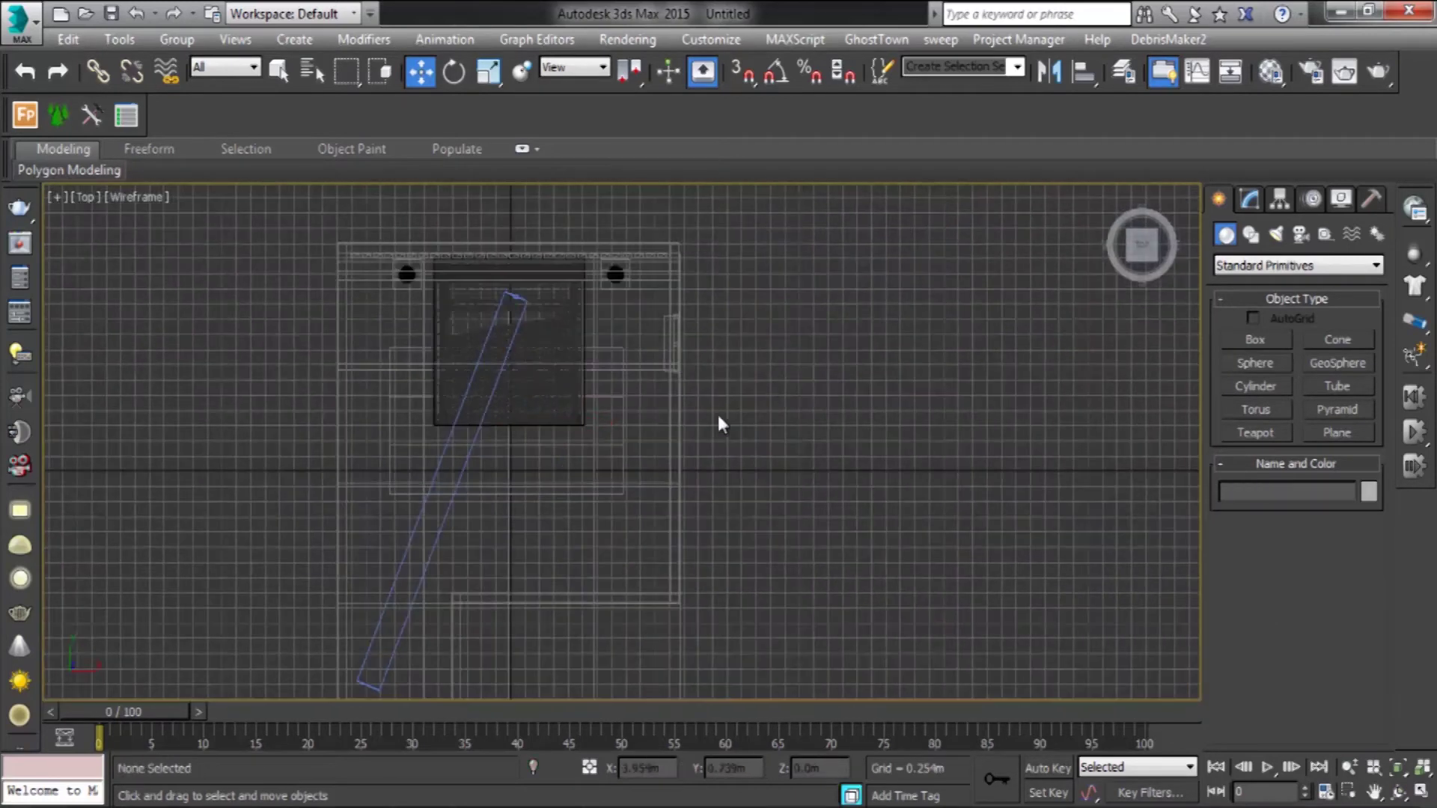
pyautogui.click(1251, 234)
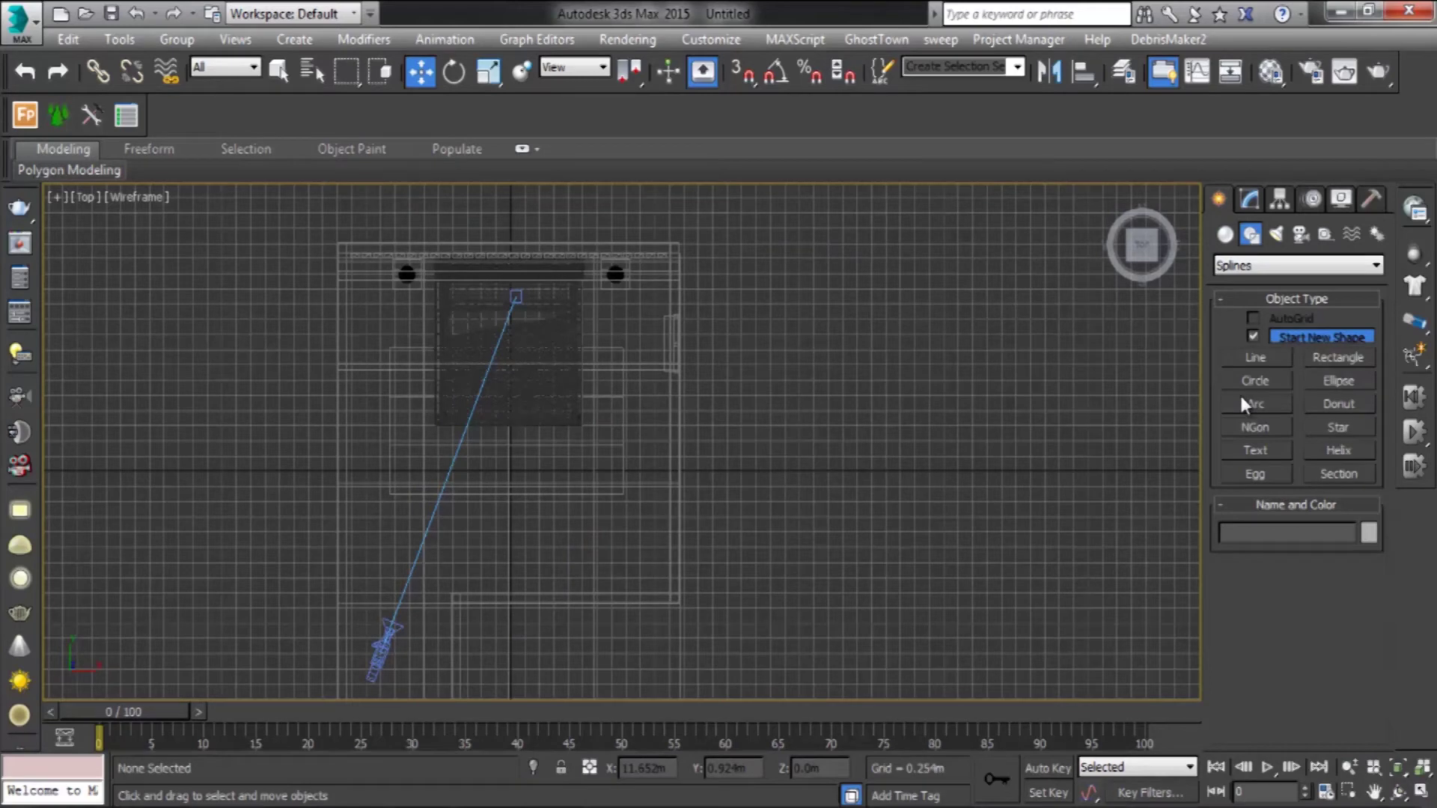
# Step: Draw a rectangle in the Top view enclosing the room's walls
pyautogui.click(1338, 358)
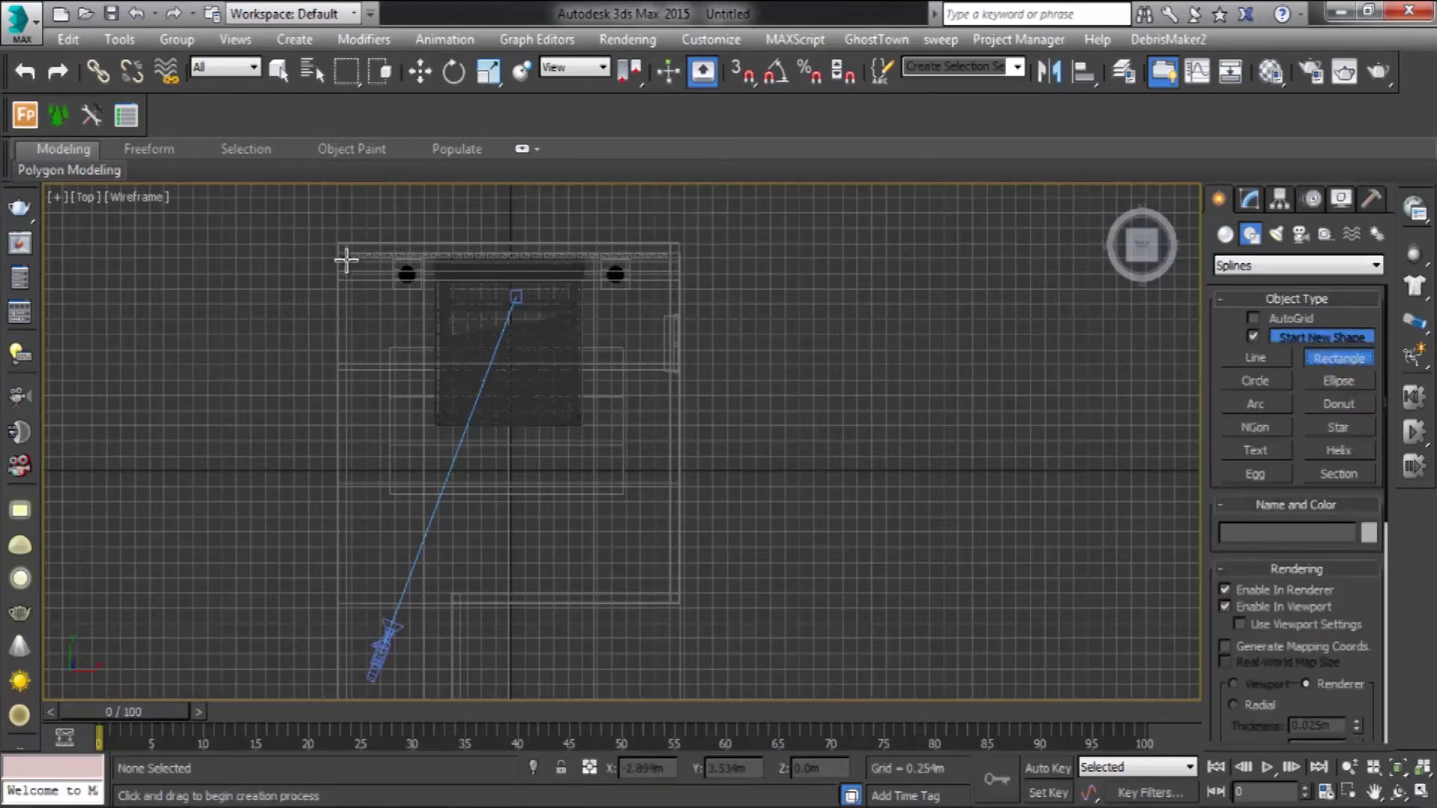
pyautogui.click(539, 406)
pyautogui.scroll(2, 368, 323)
pyautogui.scroll(2, 367, 224)
pyautogui.moveTo(328, 219); pyautogui.dragTo(785, 665)
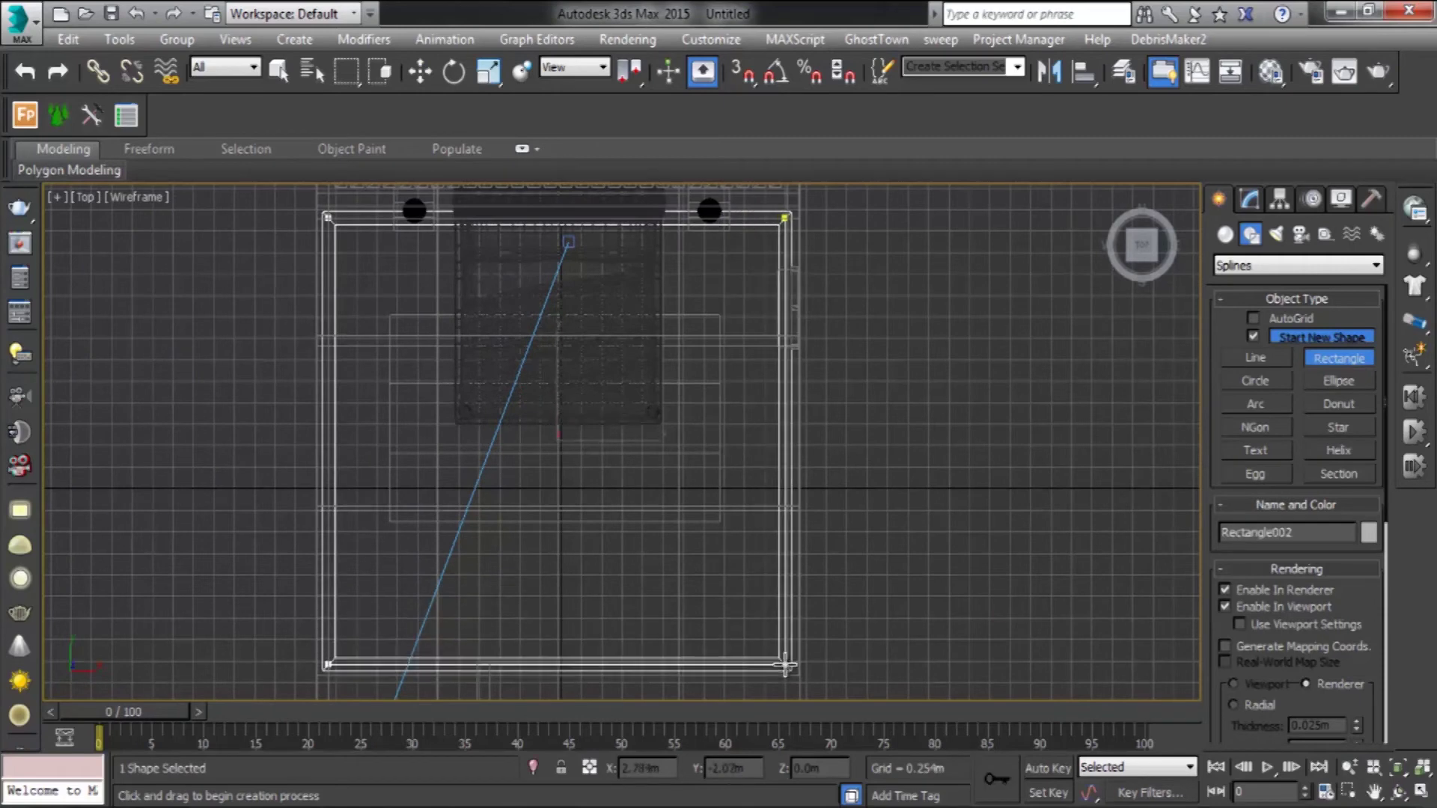
pyautogui.scroll(3, 801, 577)
pyautogui.scroll(2, 834, 608)
# Step: Convert the rectangle to an Editable Spline and switch to Spline sub-object level
pyautogui.rightClick(834, 608)
pyautogui.click(1249, 199)
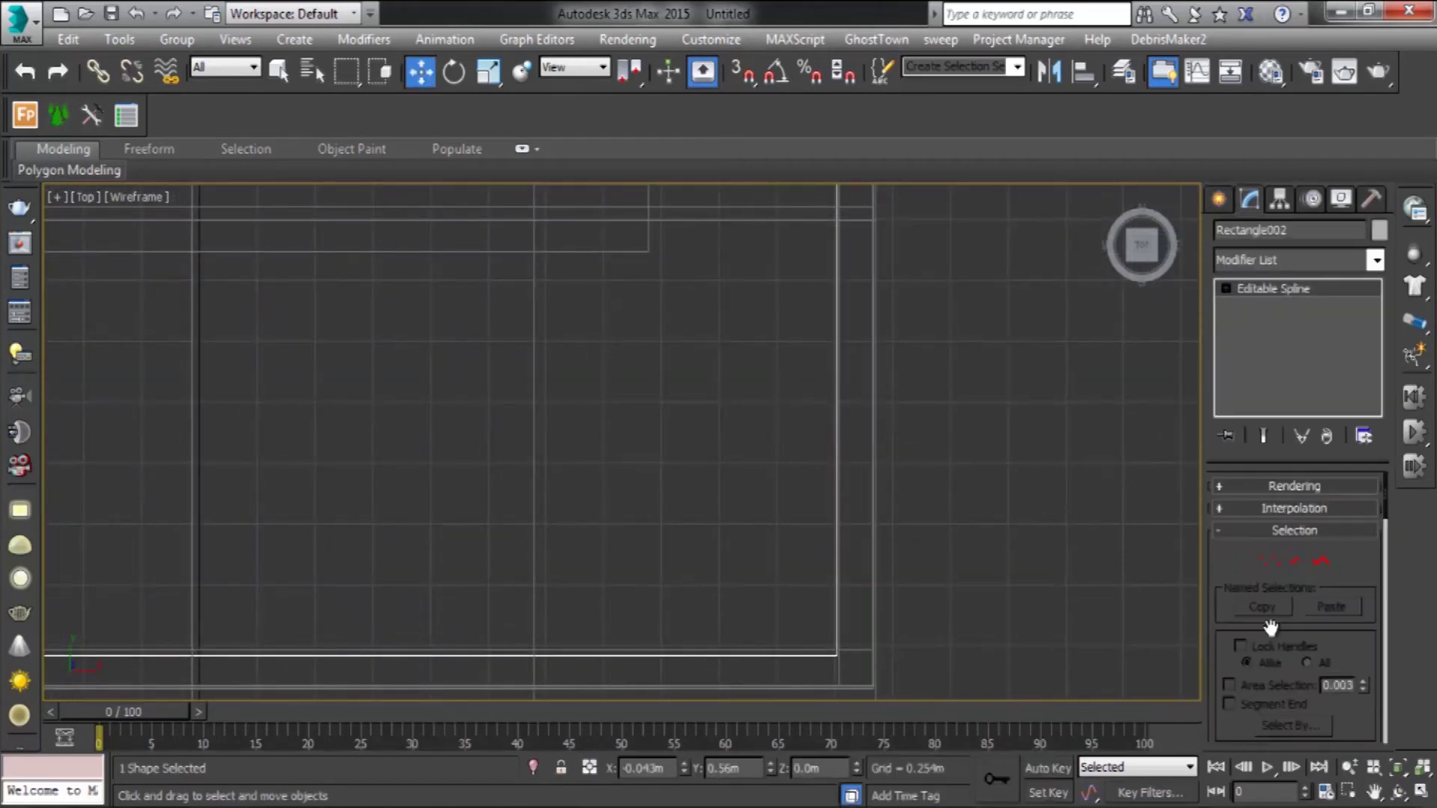
pyautogui.click(1320, 561)
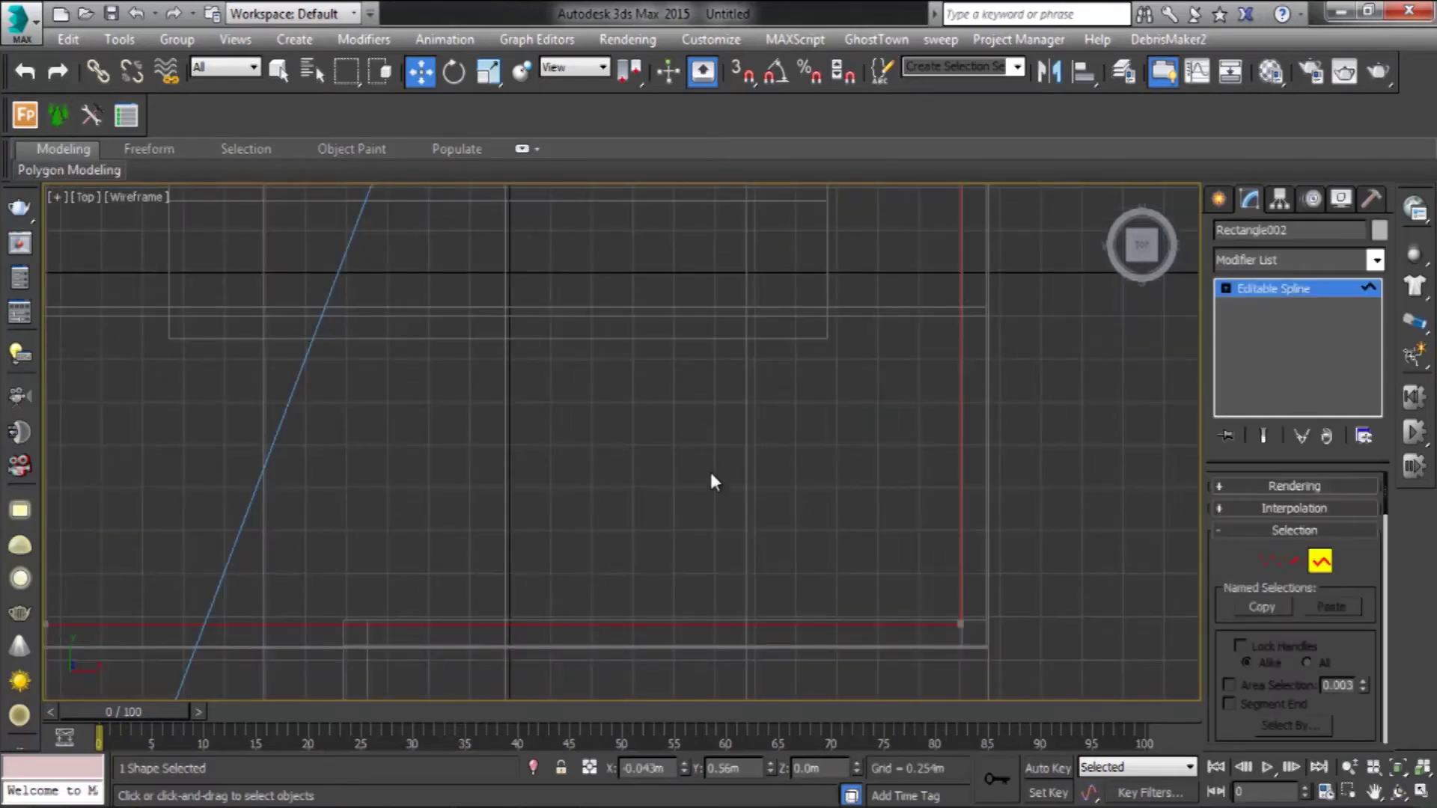
pyautogui.moveTo(734, 509); pyautogui.dragTo(786, 454, button='middle')
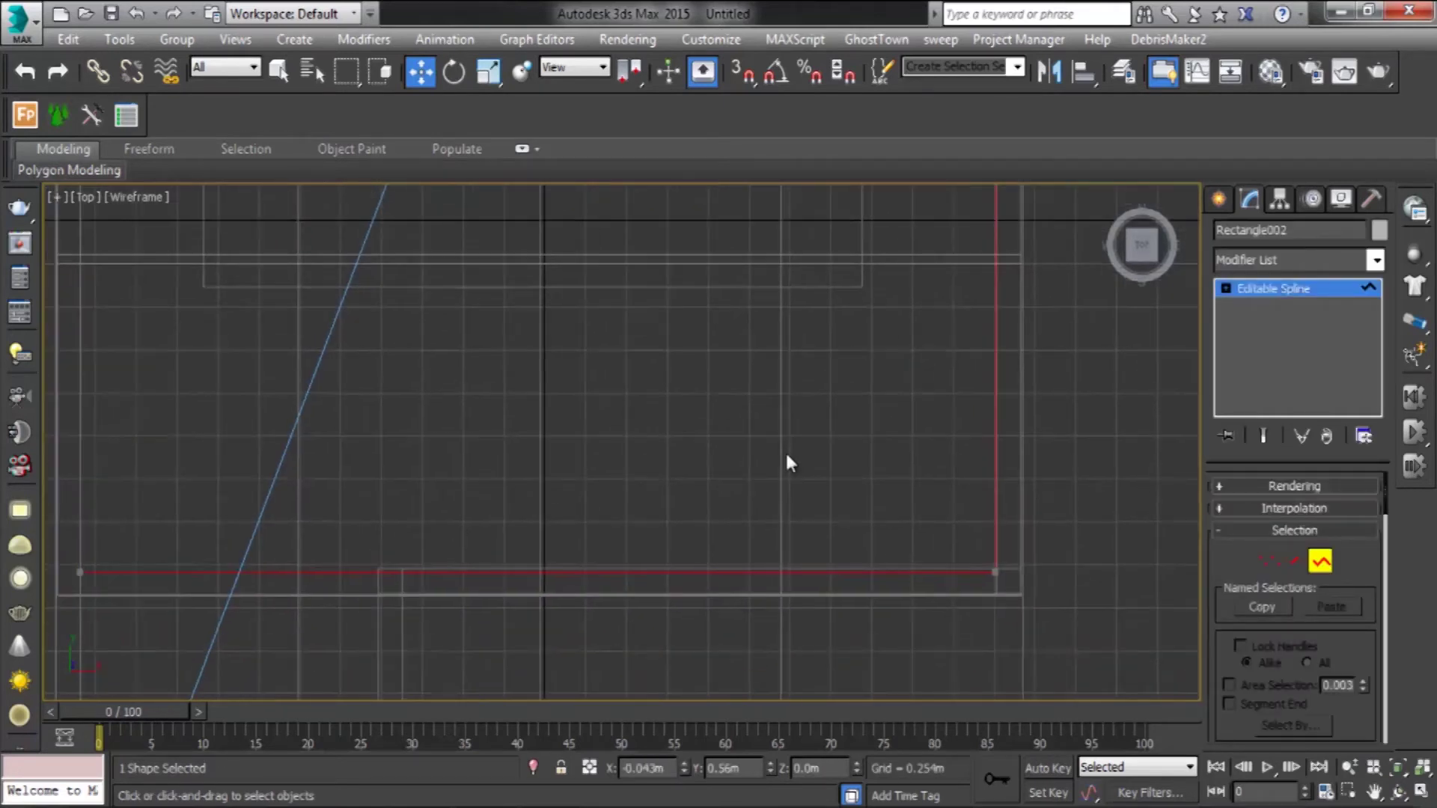
pyautogui.scroll(-3, 1295, 598)
pyautogui.scroll(-3, 1294, 598)
pyautogui.scroll(-3, 1218, 593)
pyautogui.scroll(-2, 1218, 593)
pyautogui.moveTo(876, 552); pyautogui.dragTo(1026, 586, button='middle')
pyautogui.scroll(-2, 1026, 586)
# Step: Outline the rectangle spline to create an inner copy about 0.635m inside
pyautogui.click(1253, 562)
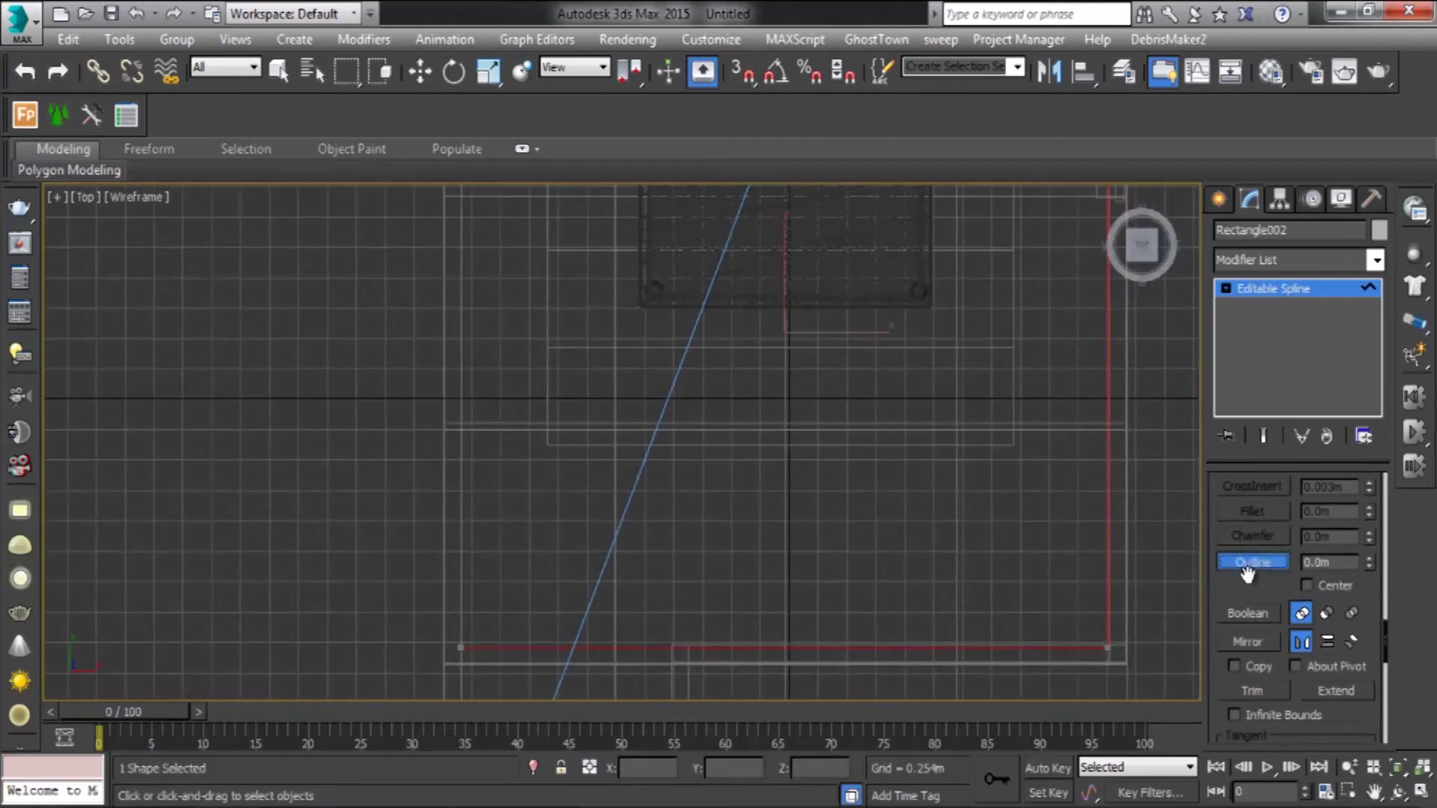
pyautogui.moveTo(1108, 649); pyautogui.dragTo(1018, 554)
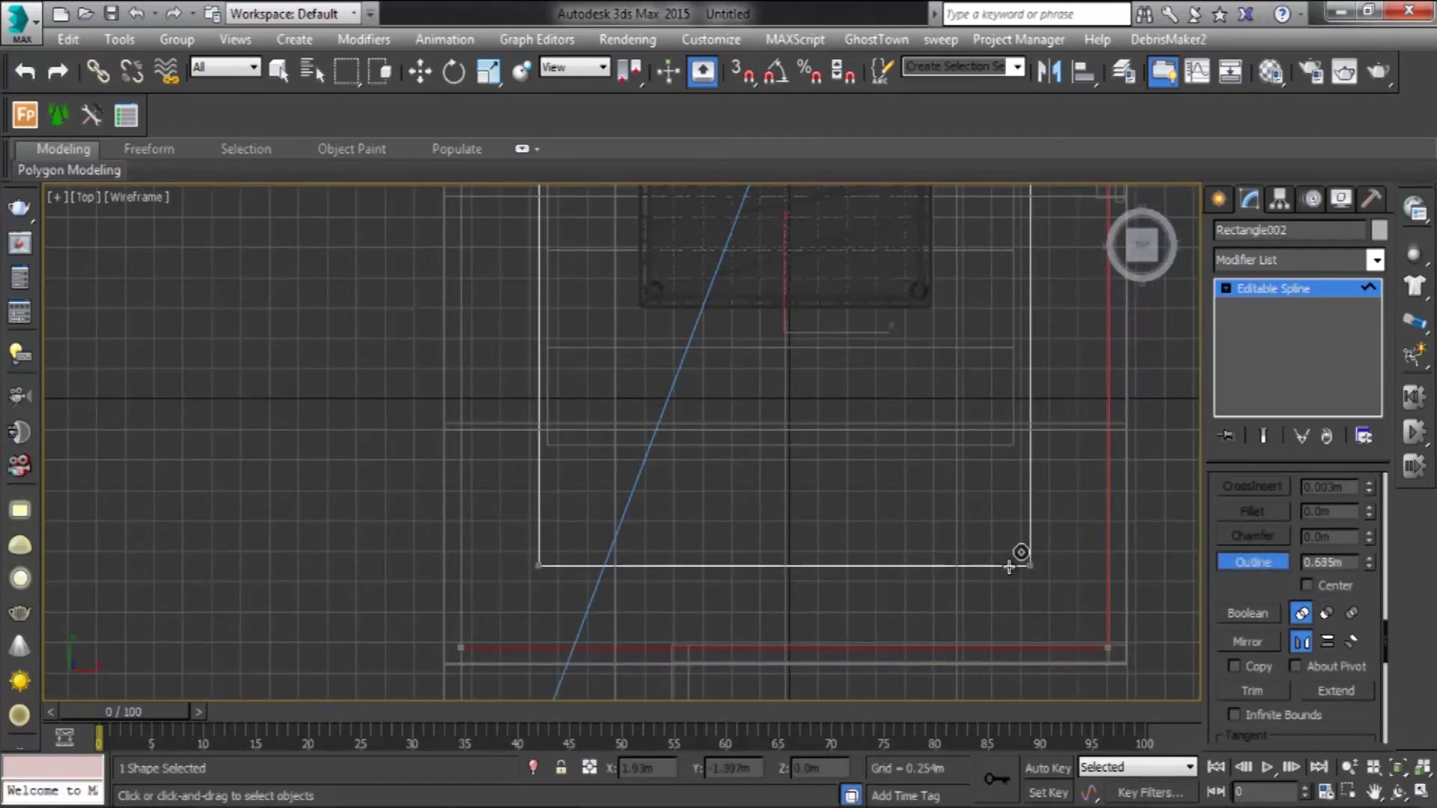
pyautogui.moveTo(867, 390); pyautogui.dragTo(845, 557, button='middle')
pyautogui.scroll(-2, 844, 557)
# Step: Add an Extrude modifier to the outlined frame with Amount 0.1m
pyautogui.press('w')
pyautogui.click(1288, 259)
pyautogui.press('w')
pyautogui.press('Escape')
pyautogui.click(1299, 265)
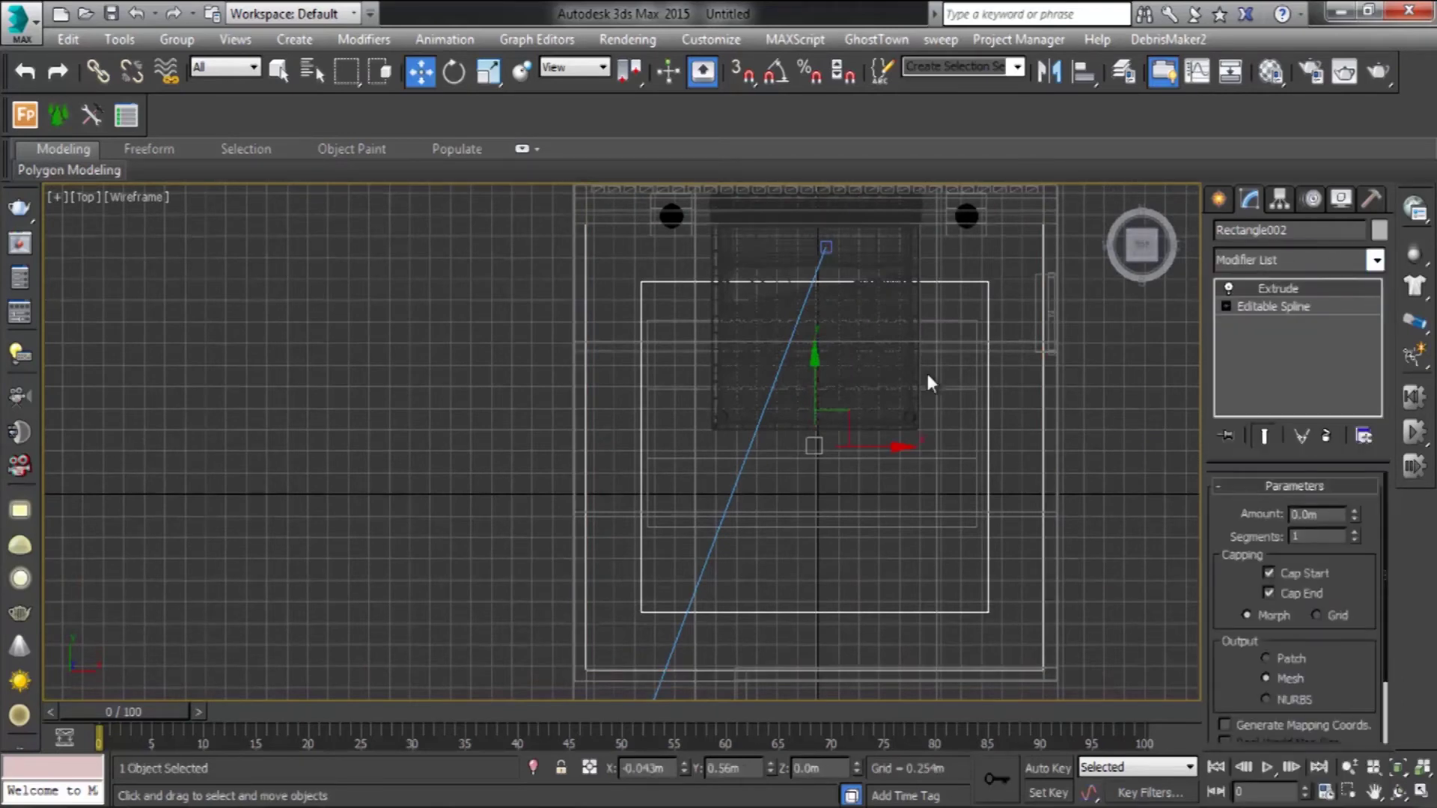
pyautogui.press('p')
pyautogui.moveTo(942, 452)
pyautogui.keyDown('alt'); pyautogui.mouseDown(button='middle')
pyautogui.moveTo(913, 518)
pyautogui.moveTo(781, 292)
pyautogui.mouseUp(button='middle'); pyautogui.keyUp('alt')
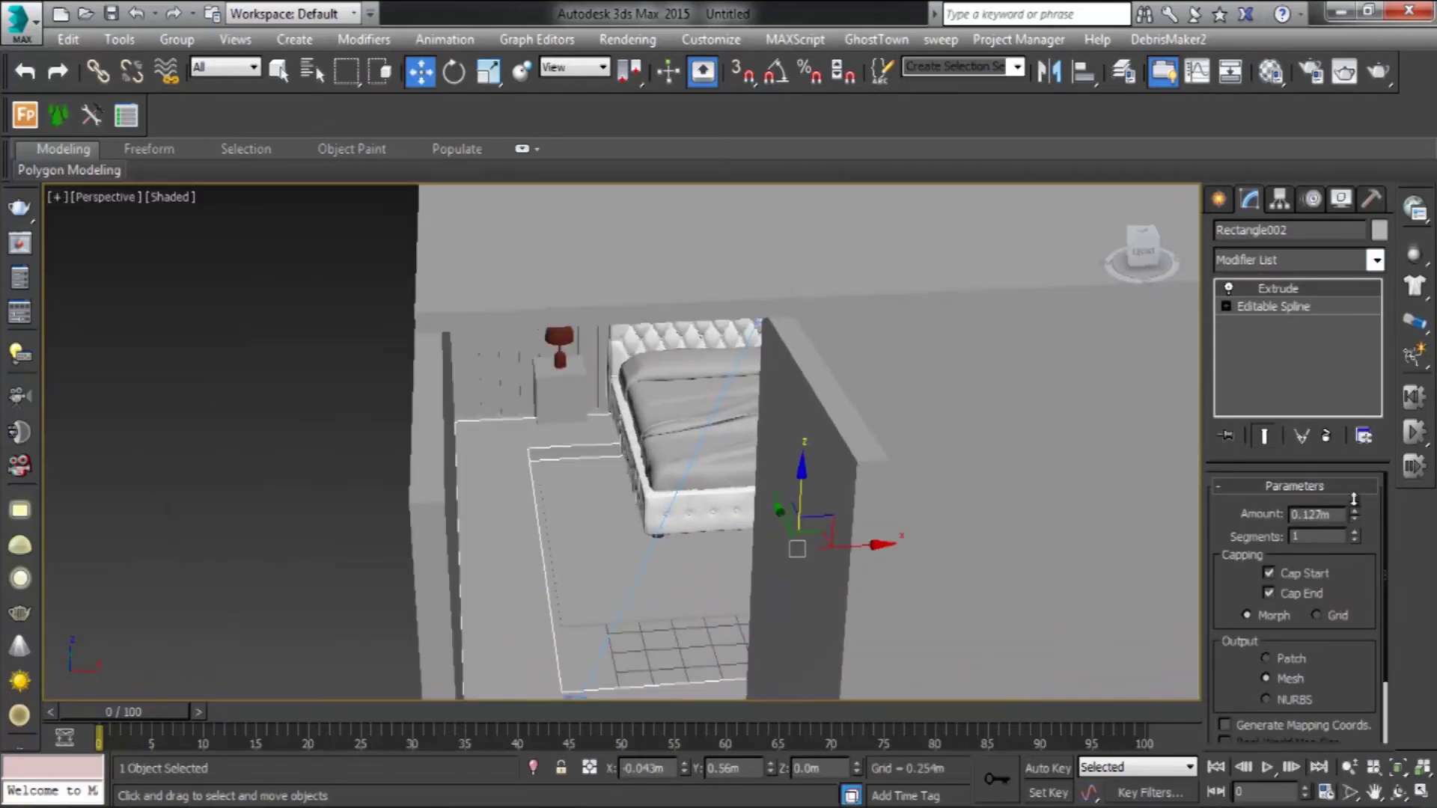
pyautogui.moveTo(1352, 501); pyautogui.dragTo(1353, 491)
# Step: Orbit the Perspective view around the room to inspect the cove frame
pyautogui.keyDown('alt'); pyautogui.moveTo(641, 529); pyautogui.dragTo(715, 473, button='middle'); pyautogui.keyUp('alt')
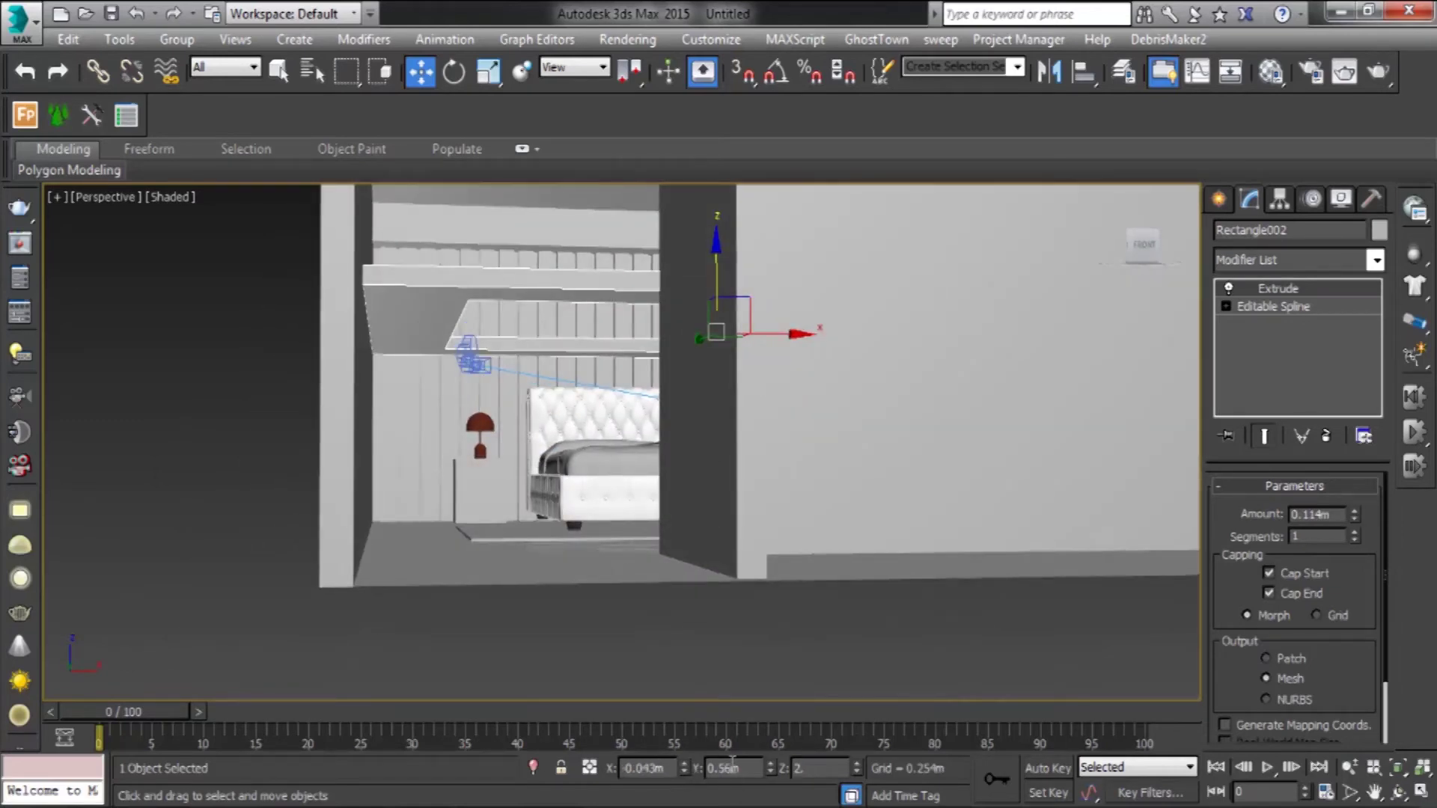
pyautogui.scroll(5, 702, 497)
pyautogui.moveTo(702, 497)
pyautogui.keyDown('alt'); pyautogui.mouseDown(button='middle')
pyautogui.moveTo(634, 503)
pyautogui.moveTo(1340, 531)
pyautogui.mouseUp(button='middle'); pyautogui.keyUp('alt')
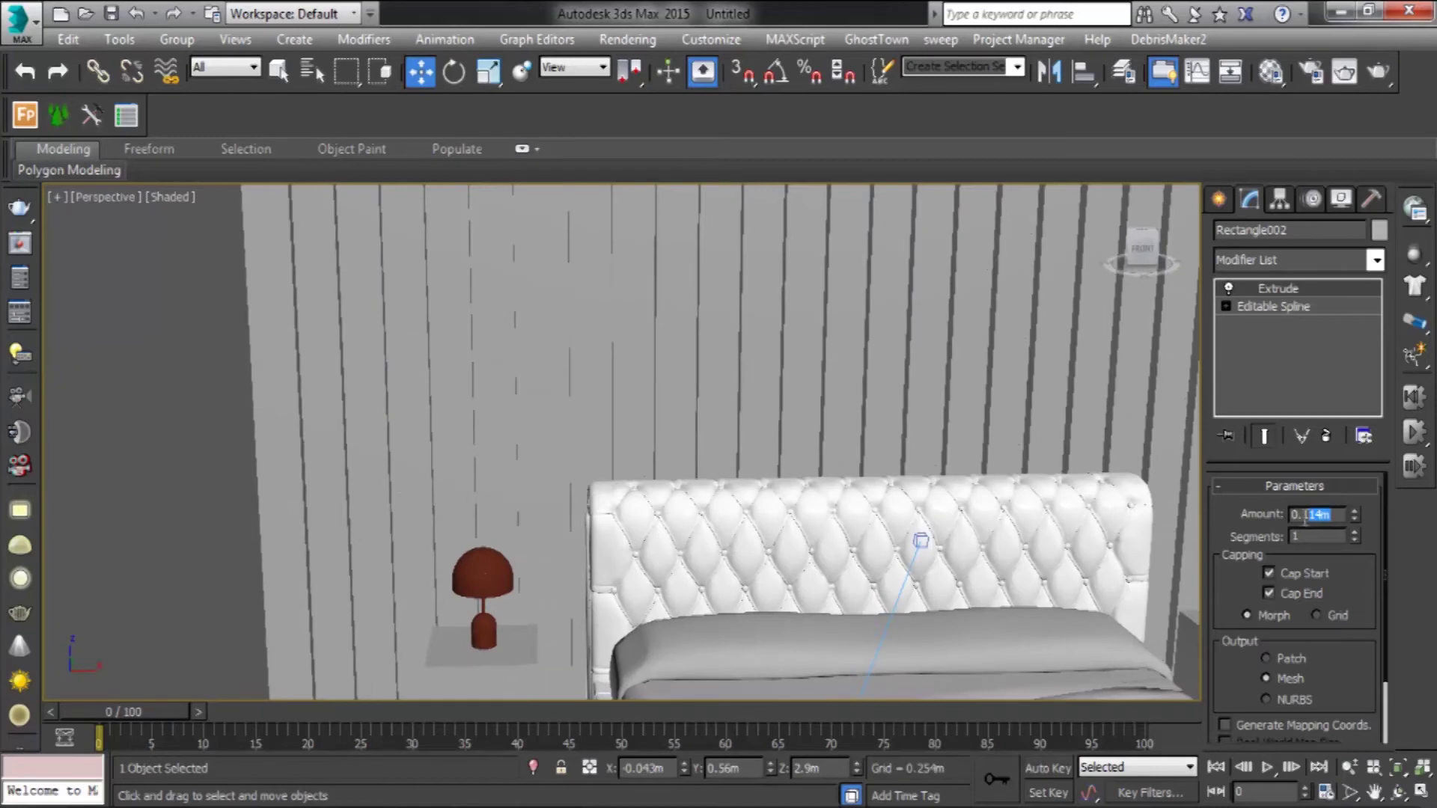
pyautogui.moveTo(759, 358)
pyautogui.keyDown('alt'); pyautogui.mouseDown(button='middle')
pyautogui.moveTo(741, 356)
pyautogui.moveTo(757, 356)
pyautogui.mouseUp(button='middle'); pyautogui.keyUp('alt')
pyautogui.hotkey('alt', 'w')
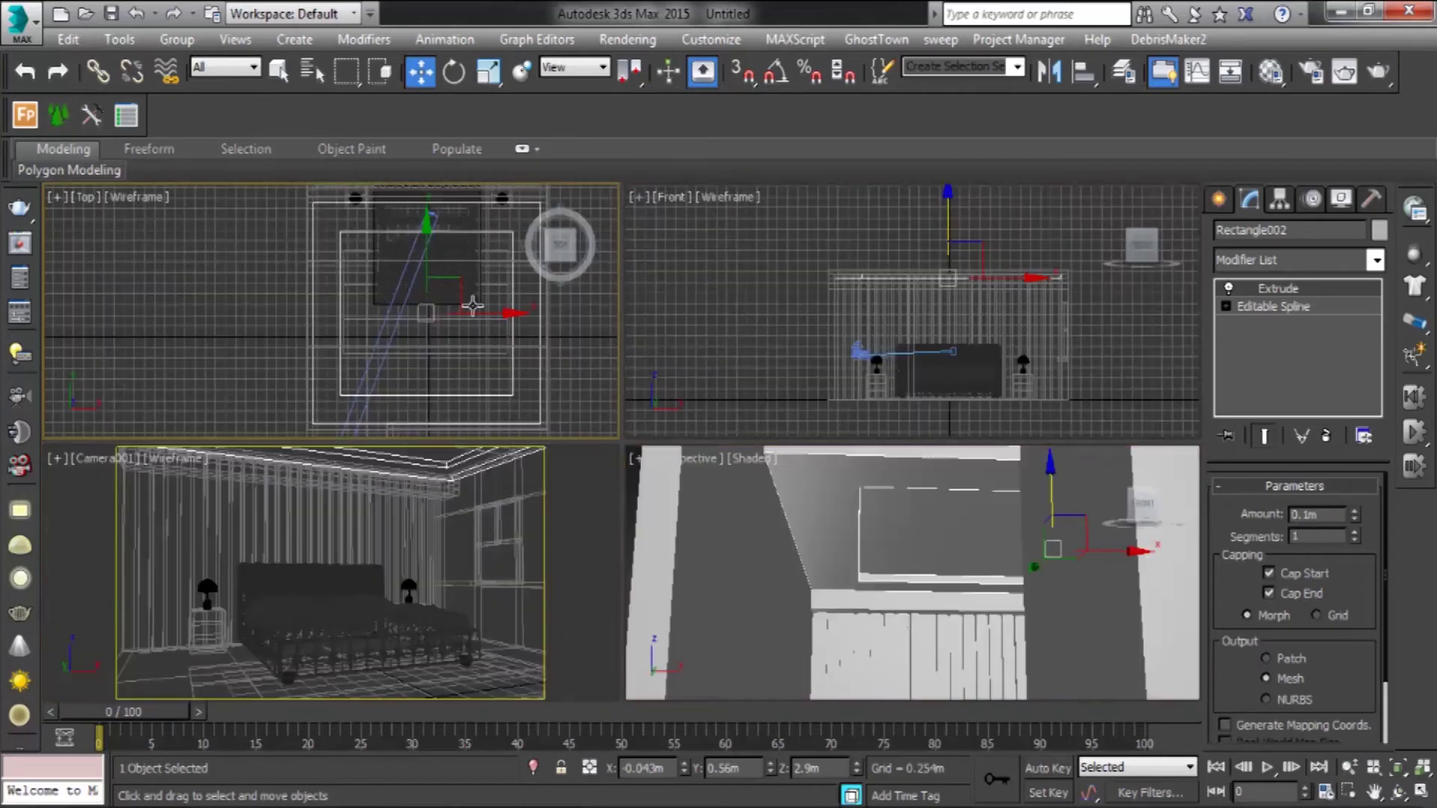
# Step: Draw a 3.017m by 2.73m rectangle over the bed area in the Top view
pyautogui.hotkey('alt', 'w')
pyautogui.scroll(-3, 547, 412)
pyautogui.scroll(2, 702, 449)
pyautogui.scroll(1, 689, 499)
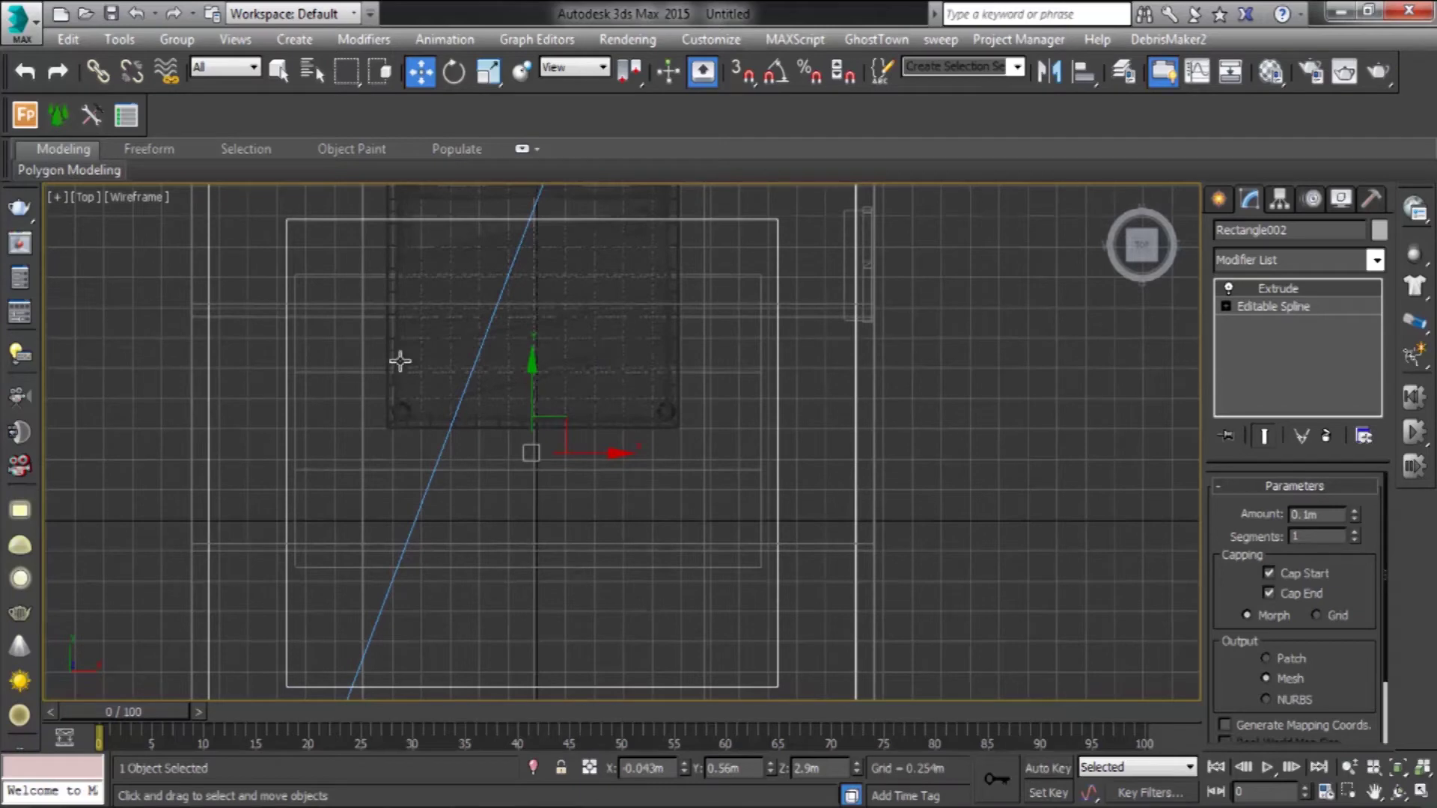
pyautogui.click(1218, 199)
pyautogui.click(1330, 361)
pyautogui.moveTo(369, 278); pyautogui.dragTo(674, 607)
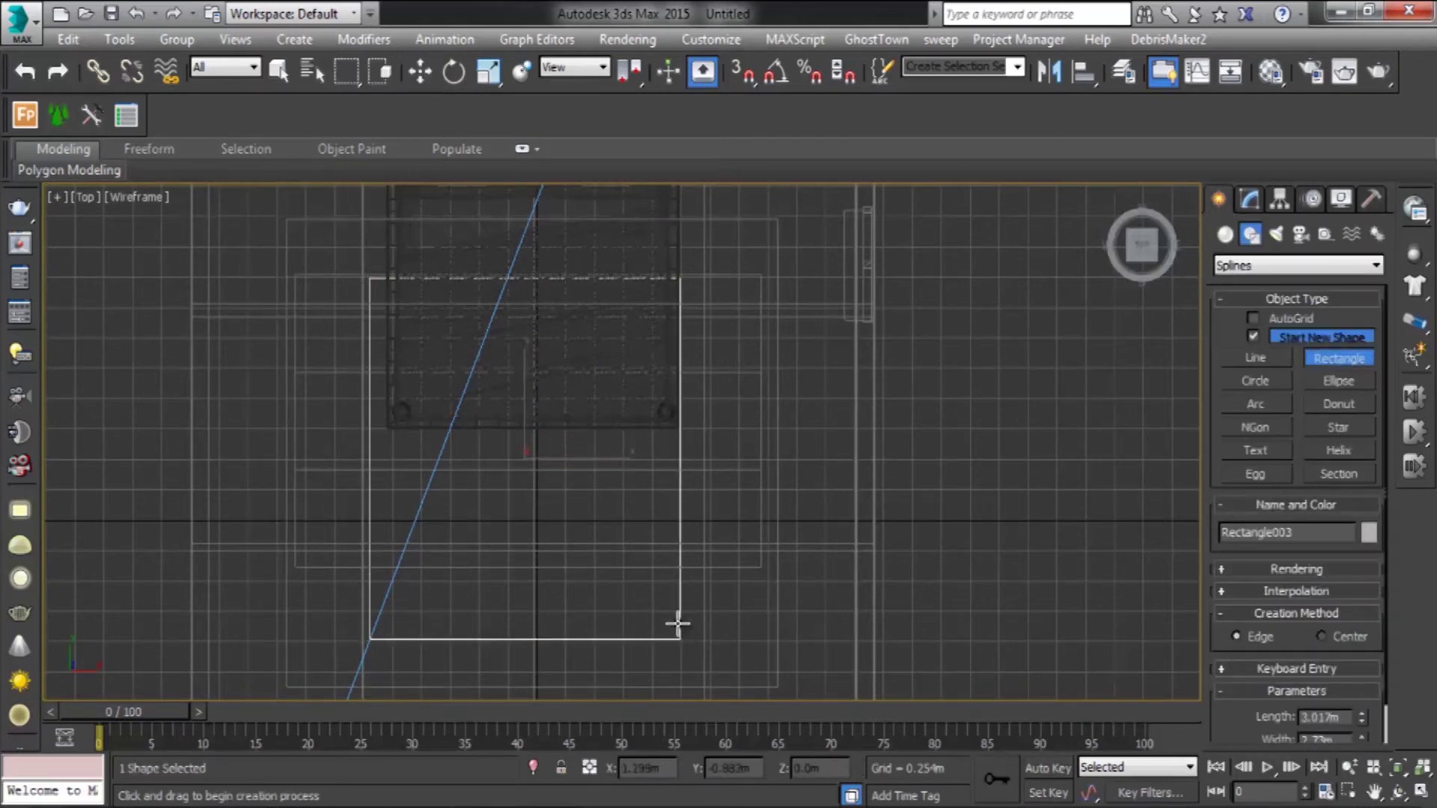
# Step: Check Rectangle003 in the full-size Perspective view and view its Modify settings
pyautogui.hotkey('alt', 'w')
pyautogui.hotkey('alt', 'w')
pyautogui.scroll(-3, 759, 529)
pyautogui.press('w')
pyautogui.scroll(3, 752, 407)
pyautogui.moveTo(752, 419)
pyautogui.mouseDown(button='middle')
pyautogui.moveTo(758, 381)
pyautogui.moveTo(778, 405)
pyautogui.moveTo(734, 464)
pyautogui.moveTo(790, 441)
pyautogui.mouseUp(button='middle')
pyautogui.scroll(2, 777, 405)
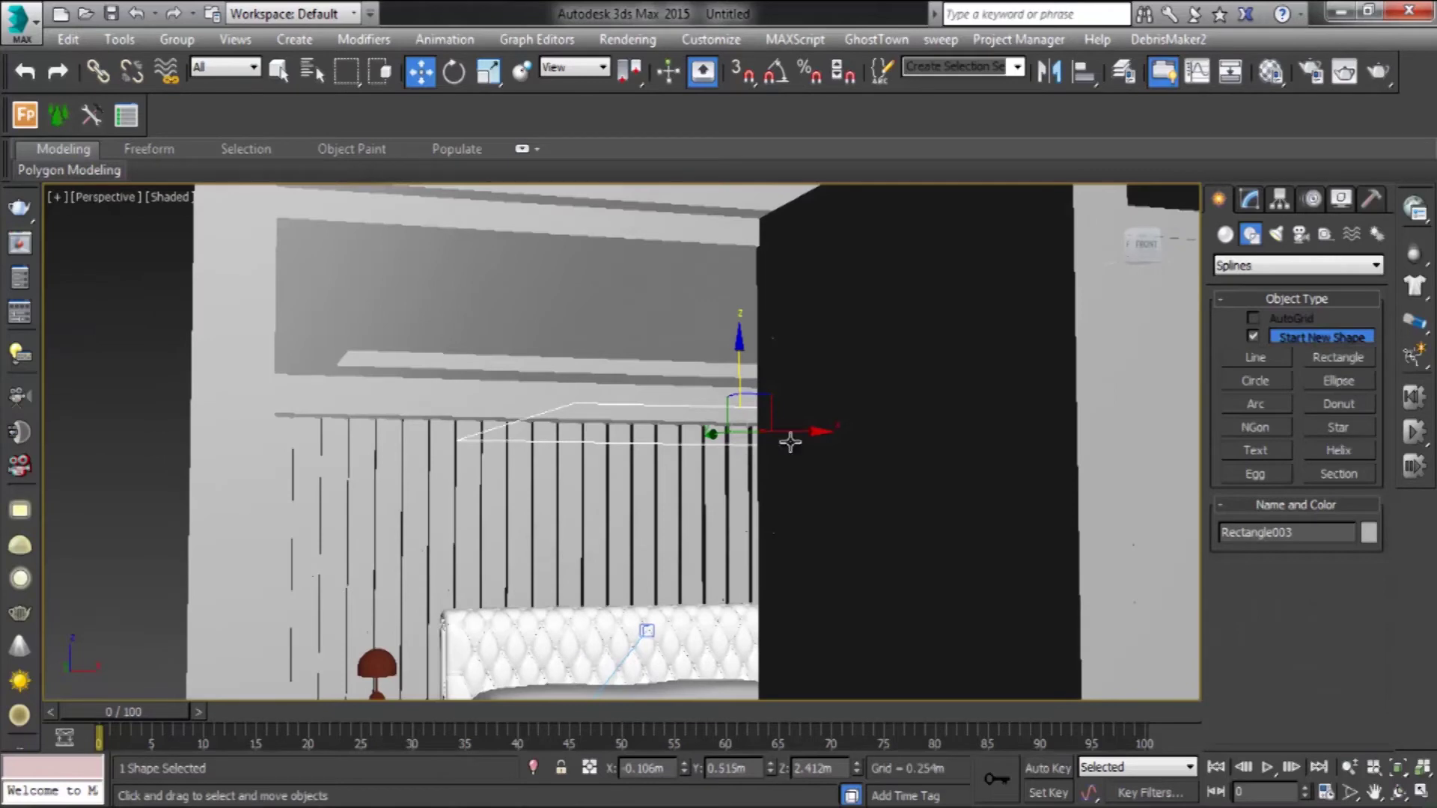
pyautogui.click(1247, 199)
pyautogui.click(1278, 256)
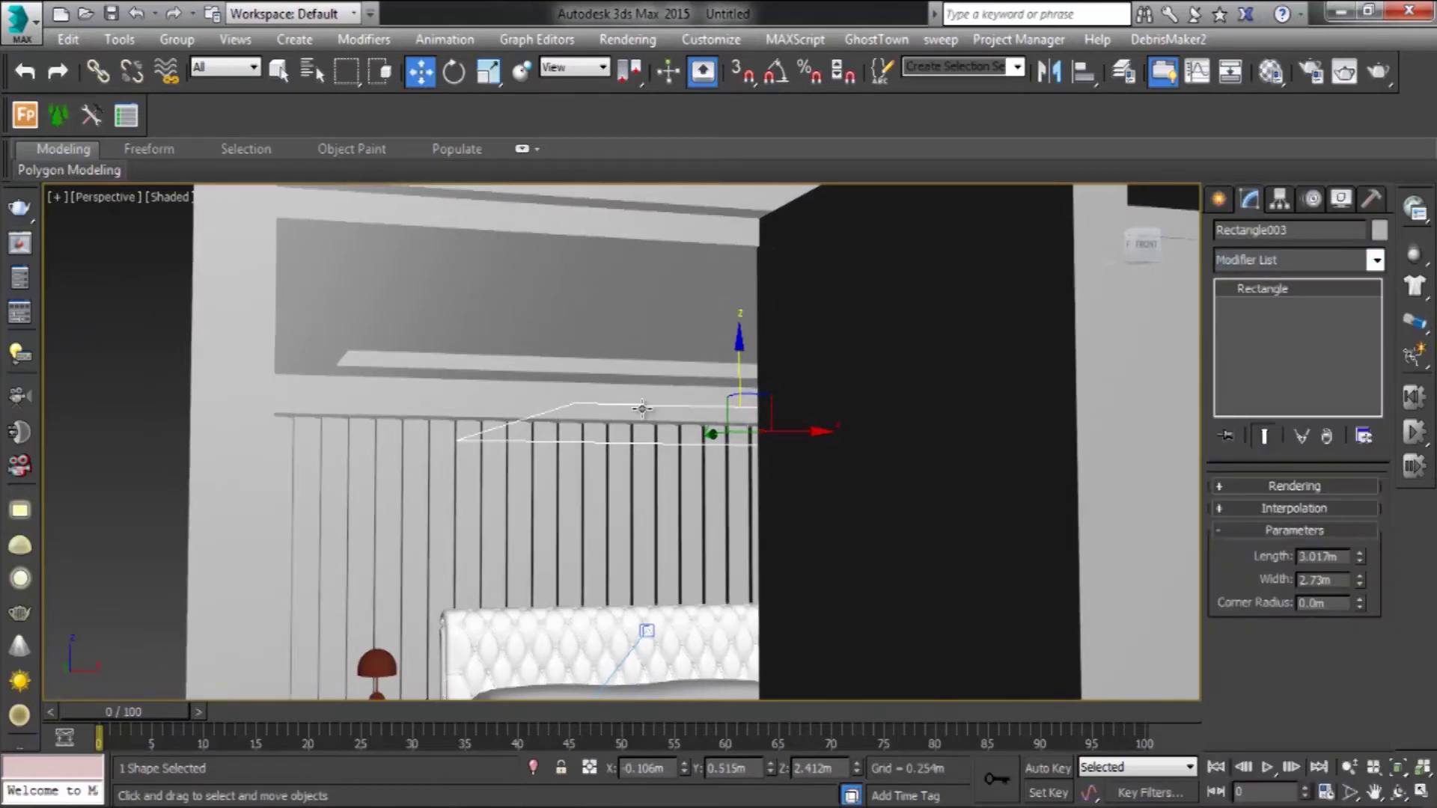
# Step: Return to the maximized Top view and center Rectangle003 on screen
pyautogui.click(1218, 198)
pyautogui.scroll(-3, 719, 408)
pyautogui.hotkey('alt', 'w')
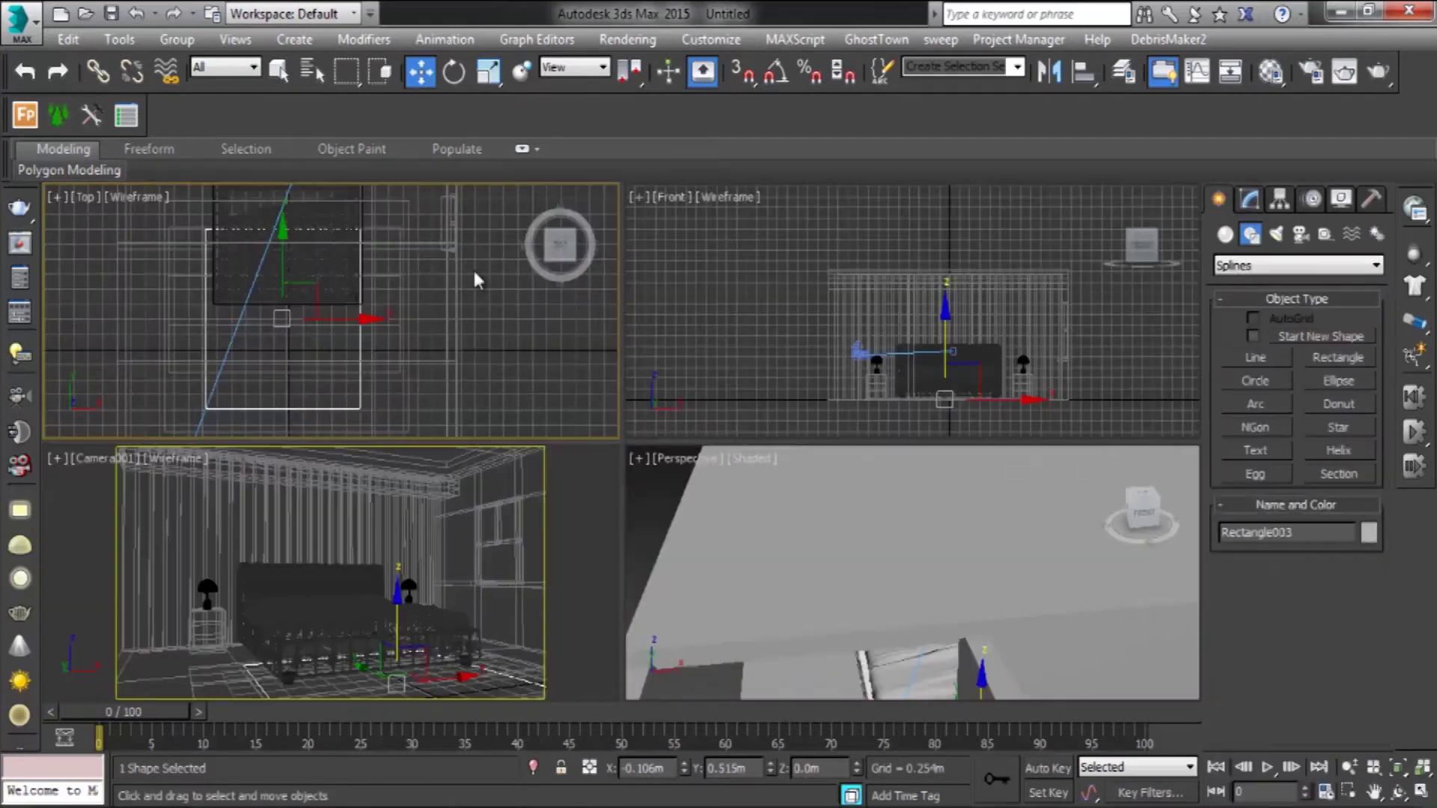
pyautogui.middleClick(473, 268)
pyautogui.hotkey('alt', 'w')
pyautogui.moveTo(847, 389); pyautogui.dragTo(962, 393, button='middle')
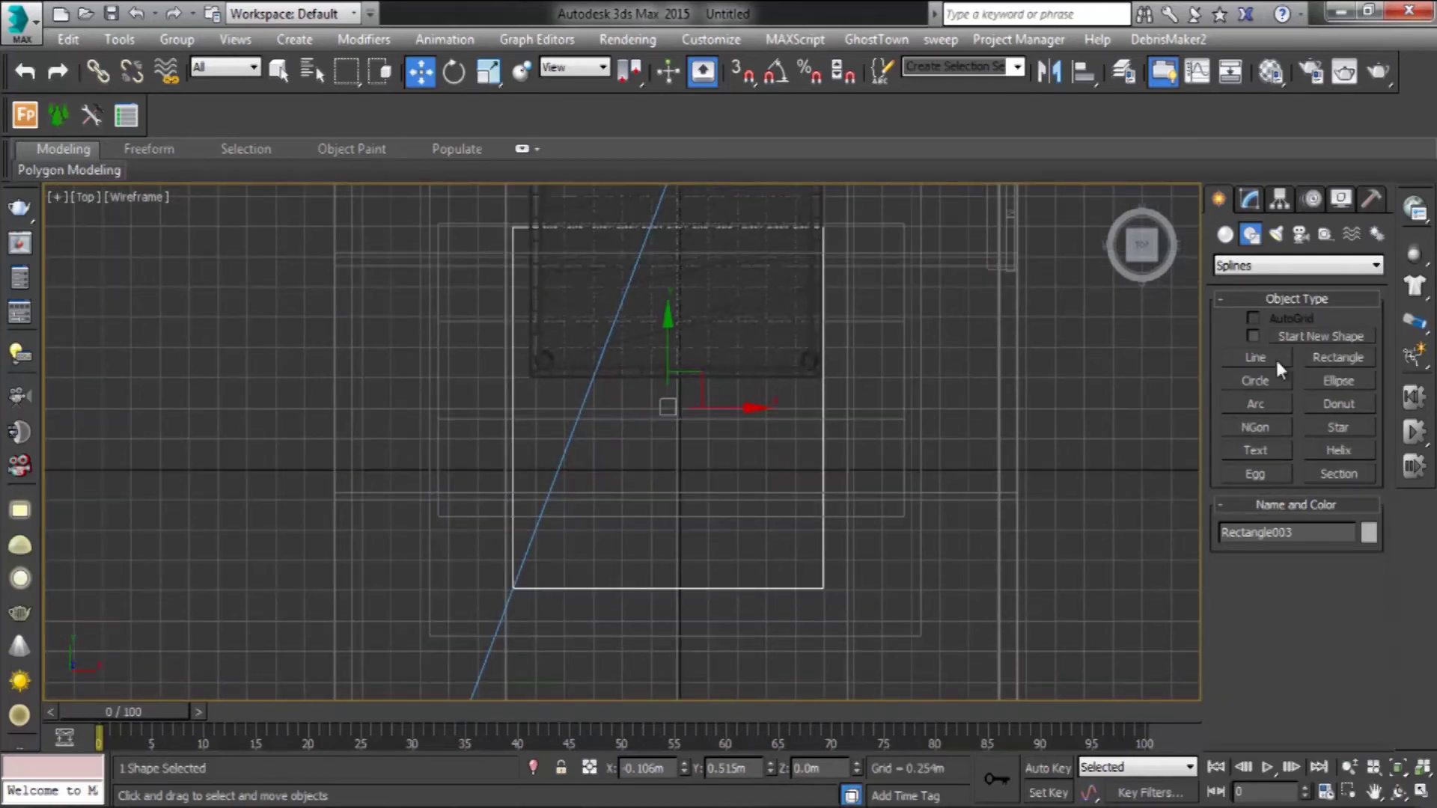
# Step: Start a Line shape near the headboard with snapping to existing geometry enabled
pyautogui.click(1255, 358)
pyautogui.scroll(2, 708, 270)
pyautogui.moveTo(644, 247)
pyautogui.mouseDown(button='middle')
pyautogui.moveTo(708, 269)
pyautogui.moveTo(738, 224)
pyautogui.moveTo(776, 257)
pyautogui.mouseUp(button='middle')
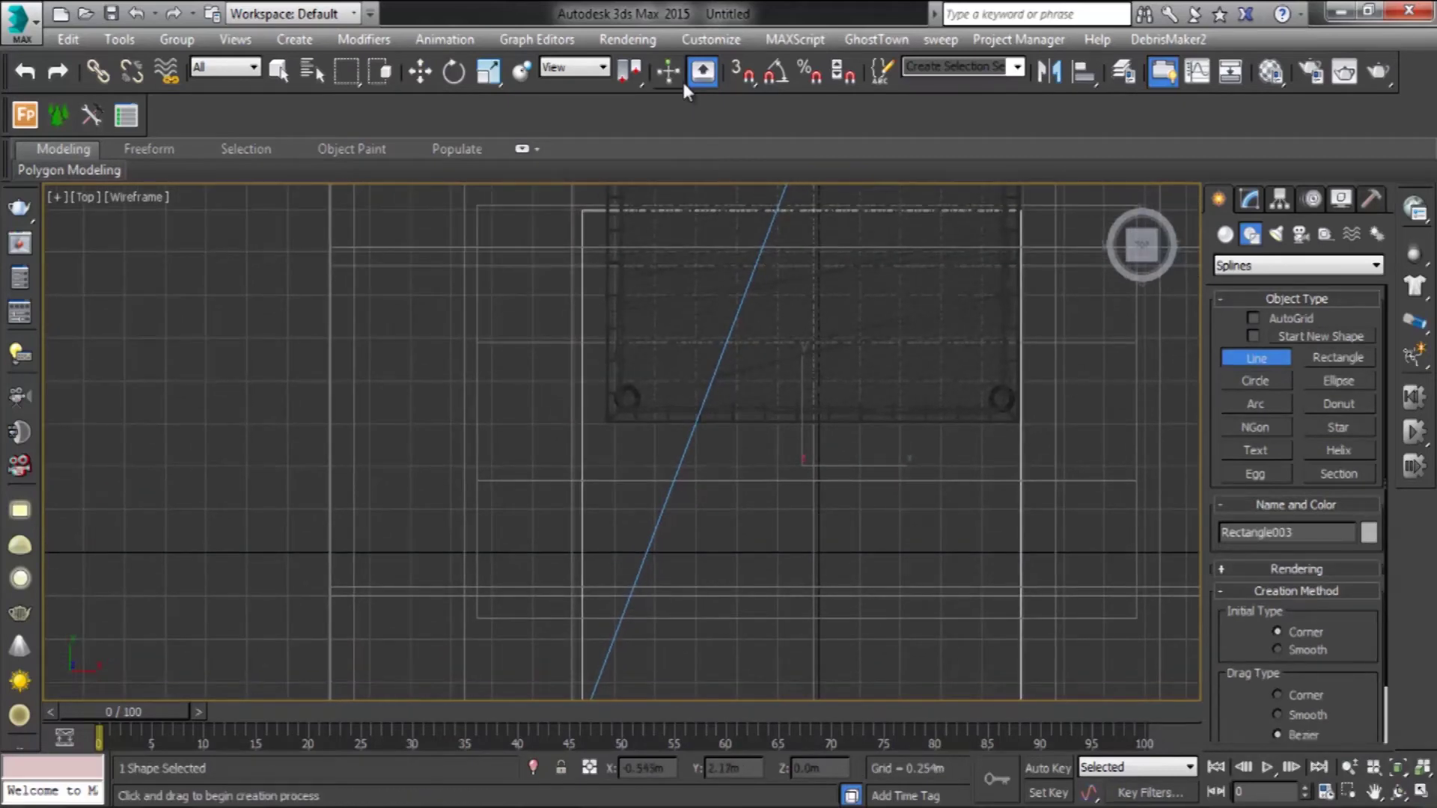
pyautogui.rightClick(744, 74)
pyautogui.click(850, 255)
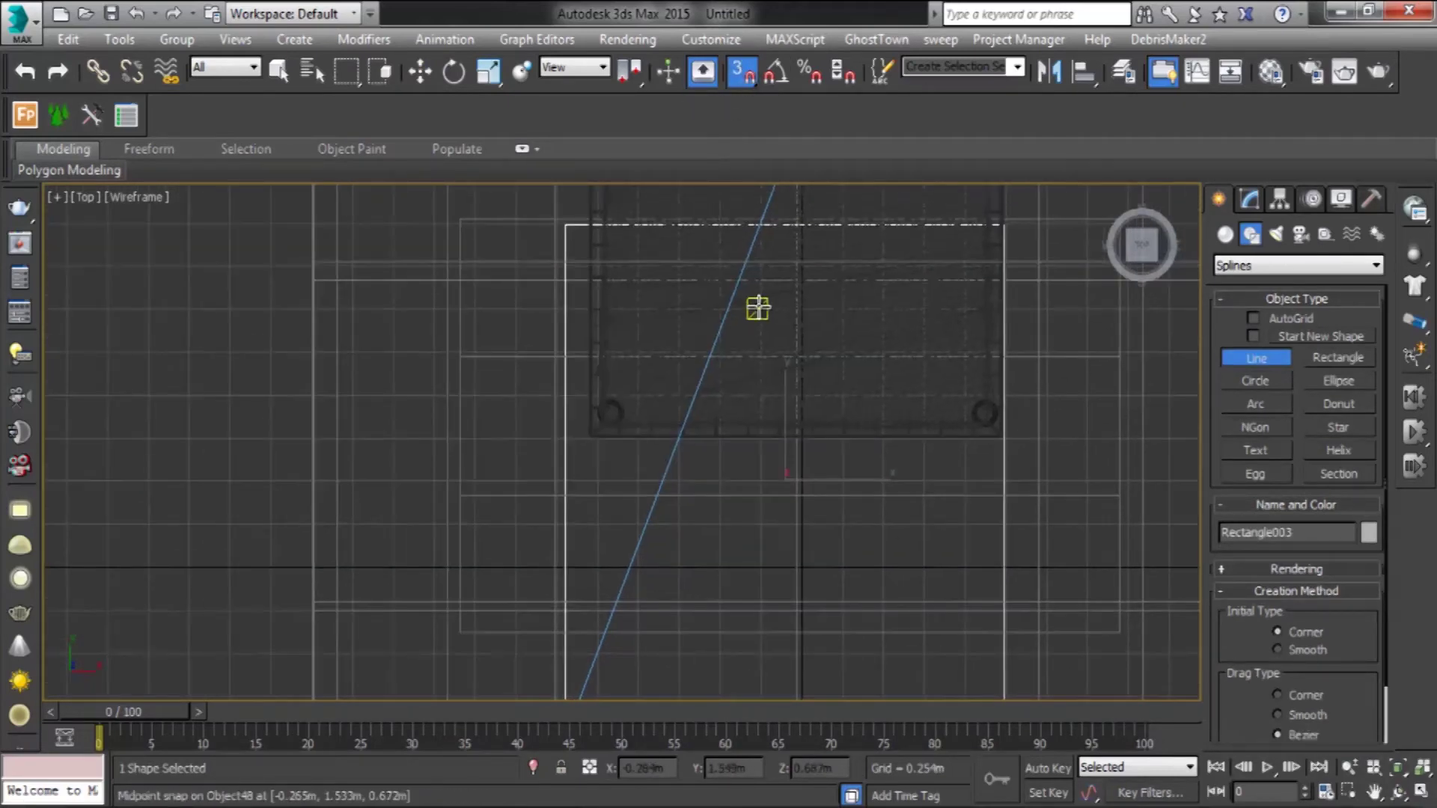
# Step: Snap the line's first point to a midpoint and place a horizontal segment
pyautogui.click(640, 307)
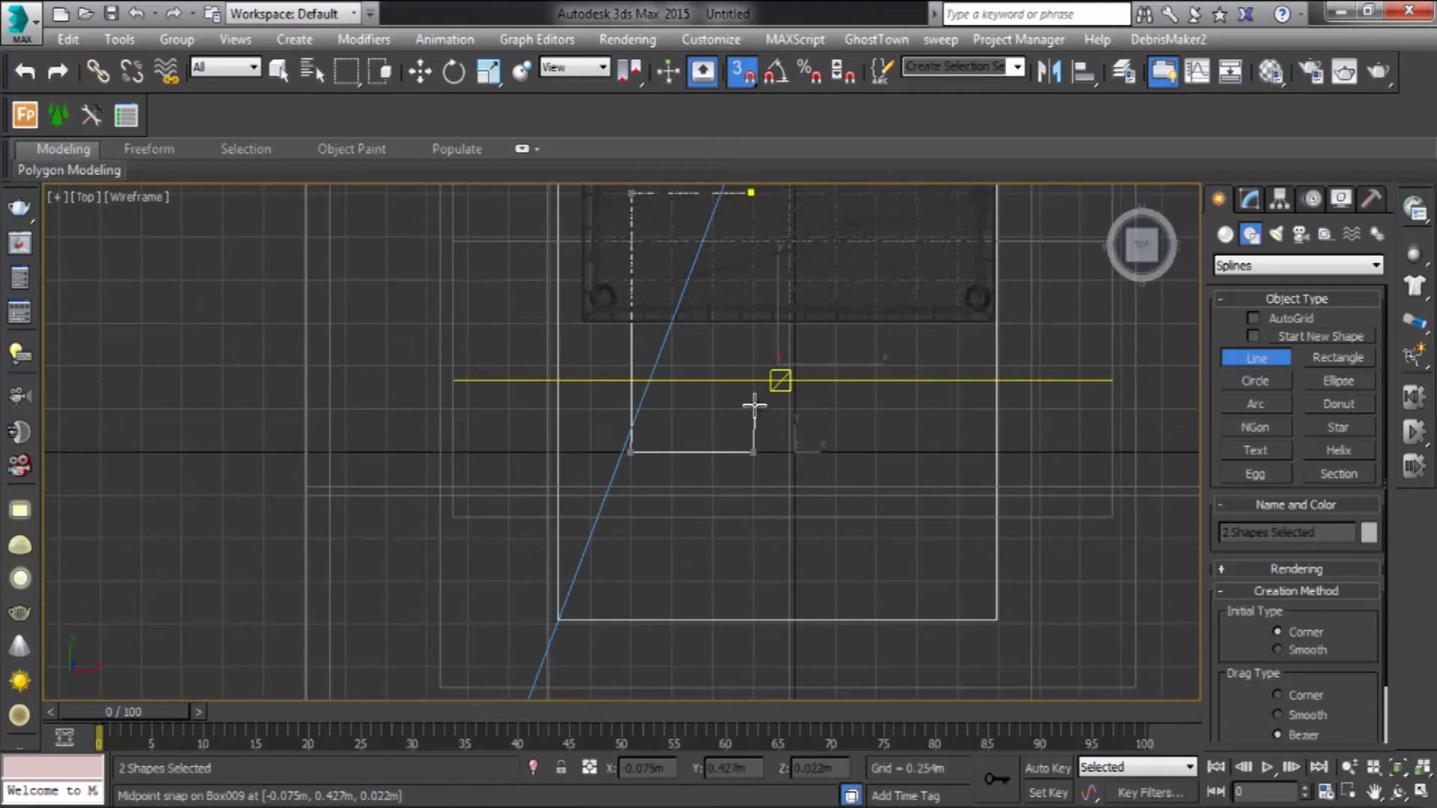
pyautogui.scroll(5, 754, 404)
pyautogui.scroll(-2, 625, 322)
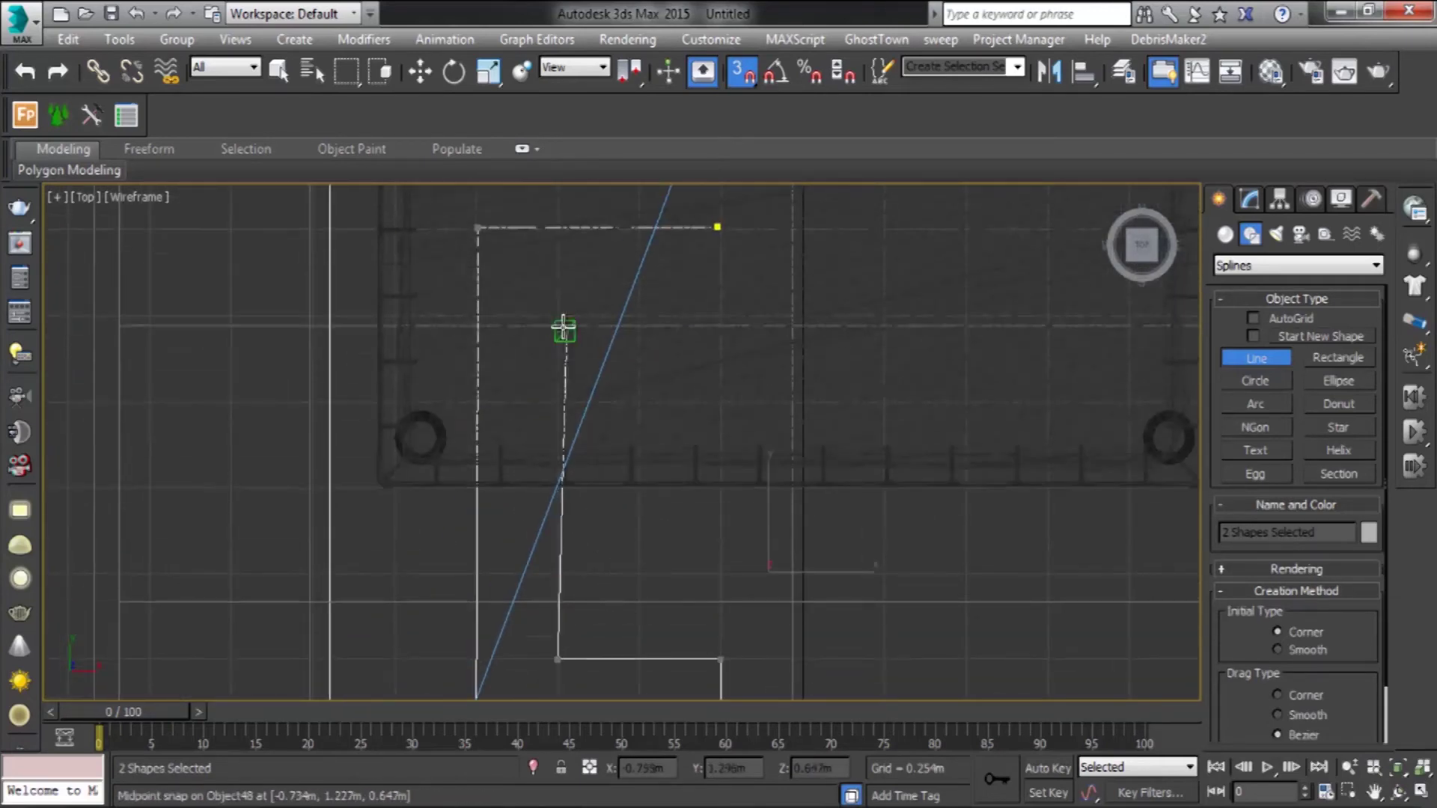
pyautogui.scroll(3, 561, 315)
pyautogui.scroll(-2, 561, 318)
pyautogui.moveTo(562, 318); pyautogui.dragTo(633, 395, button='middle')
pyautogui.scroll(4, 633, 395)
pyautogui.click(770, 514)
# Step: Snap the line's next corner point and pan toward the following corner
pyautogui.scroll(-1, 785, 419)
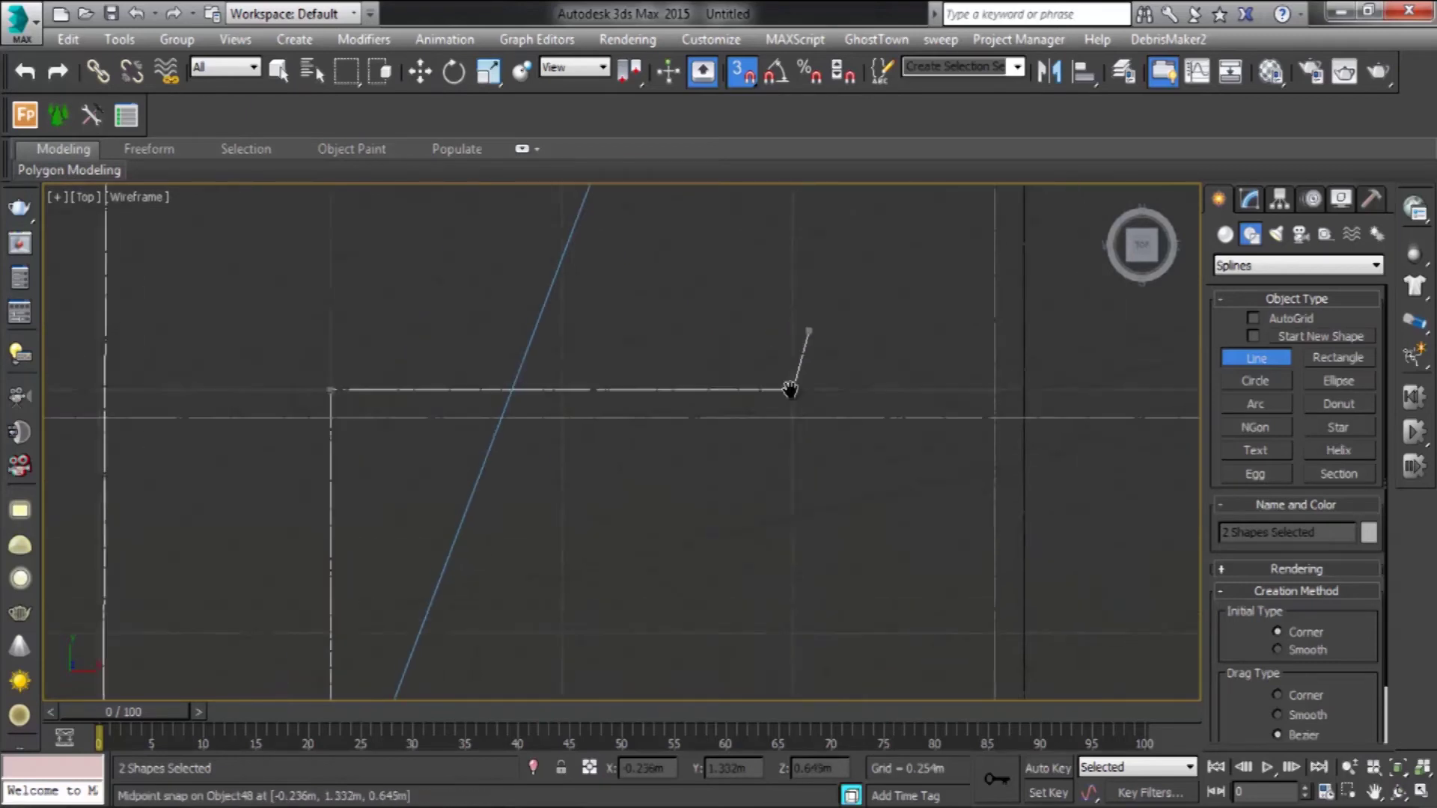
pyautogui.click(765, 300)
pyautogui.scroll(-6, 905, 539)
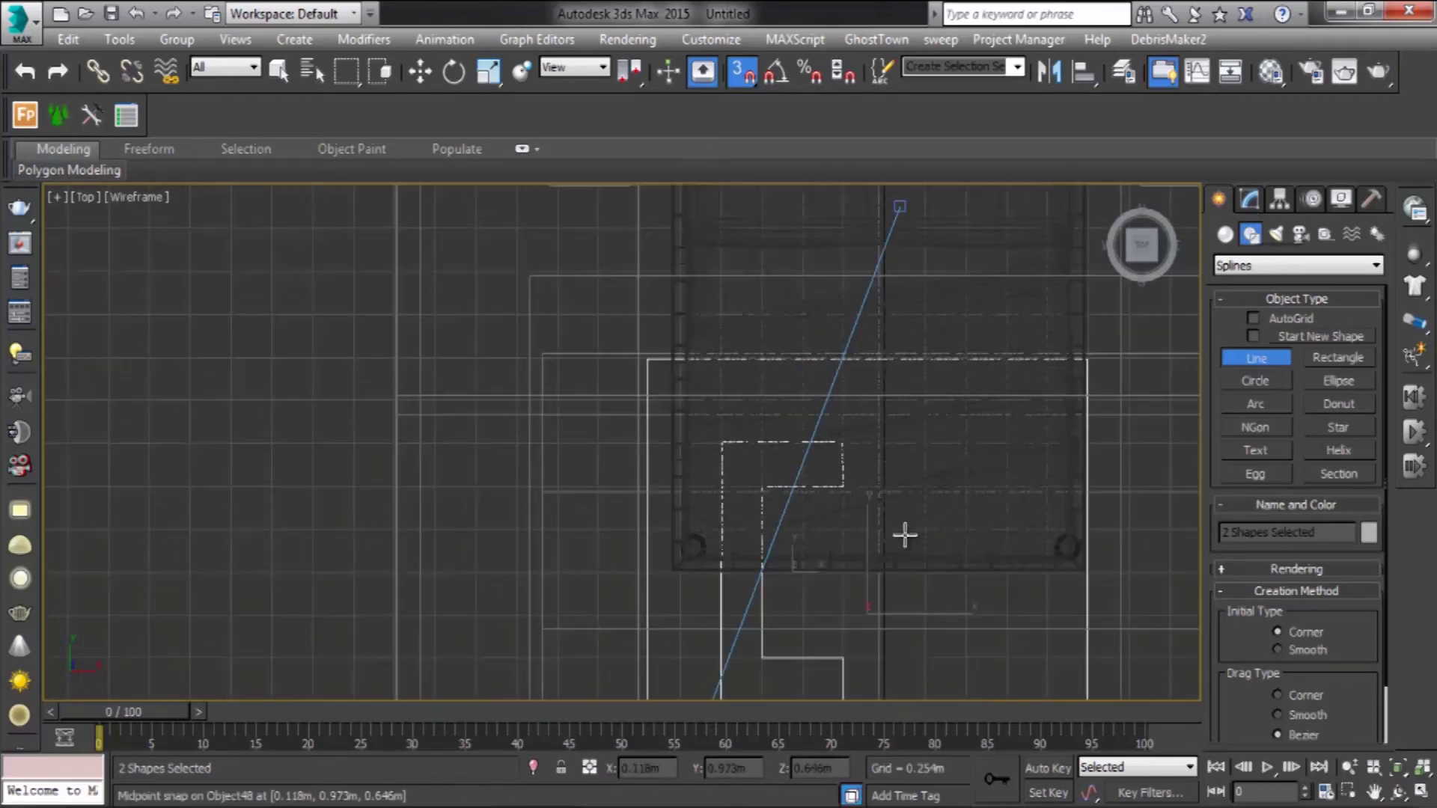
pyautogui.scroll(-3, 764, 384)
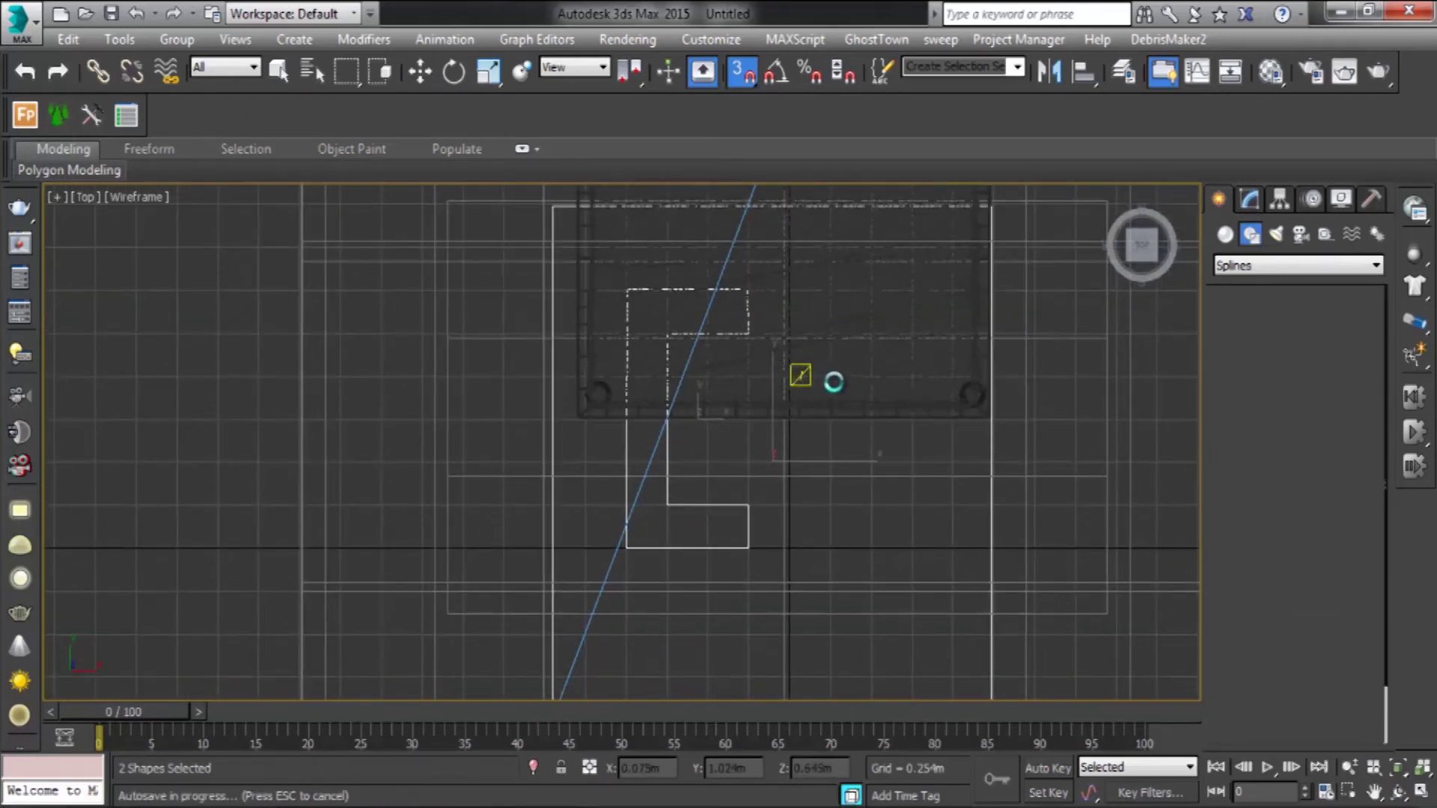
pyautogui.scroll(5, 816, 374)
pyautogui.scroll(-4, 828, 353)
pyautogui.moveTo(883, 356)
pyautogui.mouseDown(button='middle')
pyautogui.moveTo(754, 373)
pyautogui.moveTo(668, 364)
pyautogui.mouseUp(button='middle')
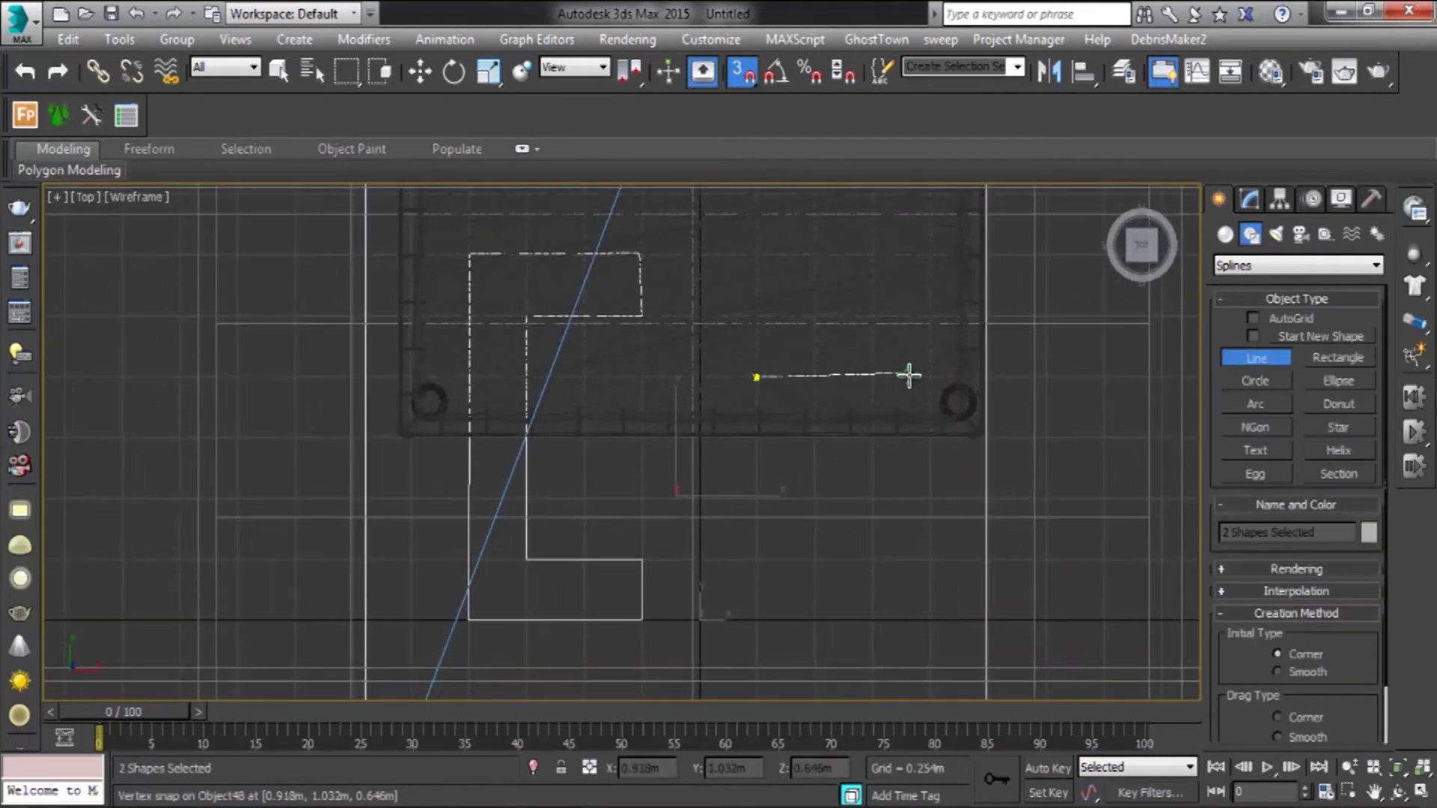
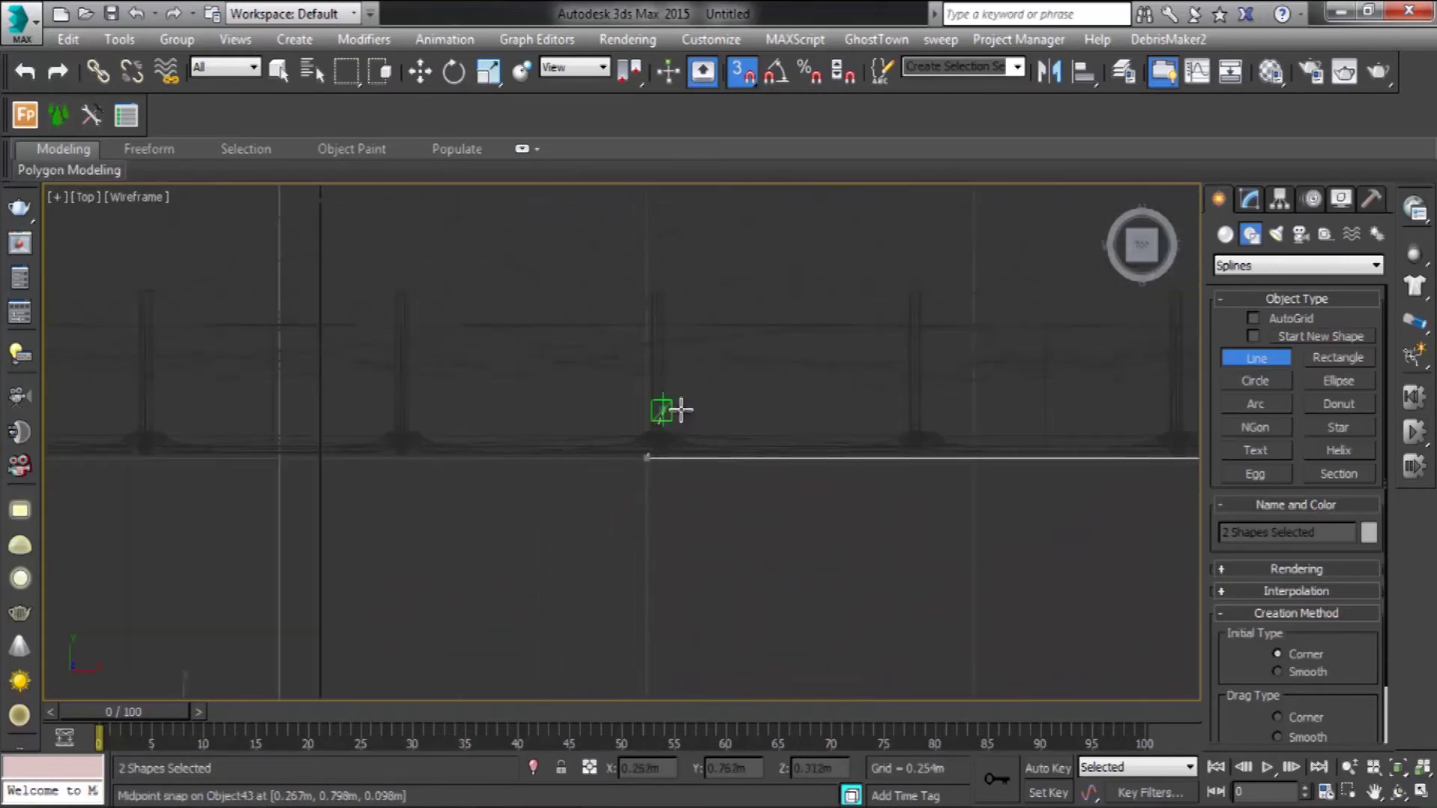
# Step: Add two more points to the line being drawn
pyautogui.click(600, 484)
pyautogui.click(731, 484)
# Step: Select Rectangle003 and shift its right inner spline loop to the right
pyautogui.scroll(-2, 744, 459)
pyautogui.scroll(2, 674, 449)
pyautogui.scroll(2, 737, 465)
pyautogui.click(1249, 199)
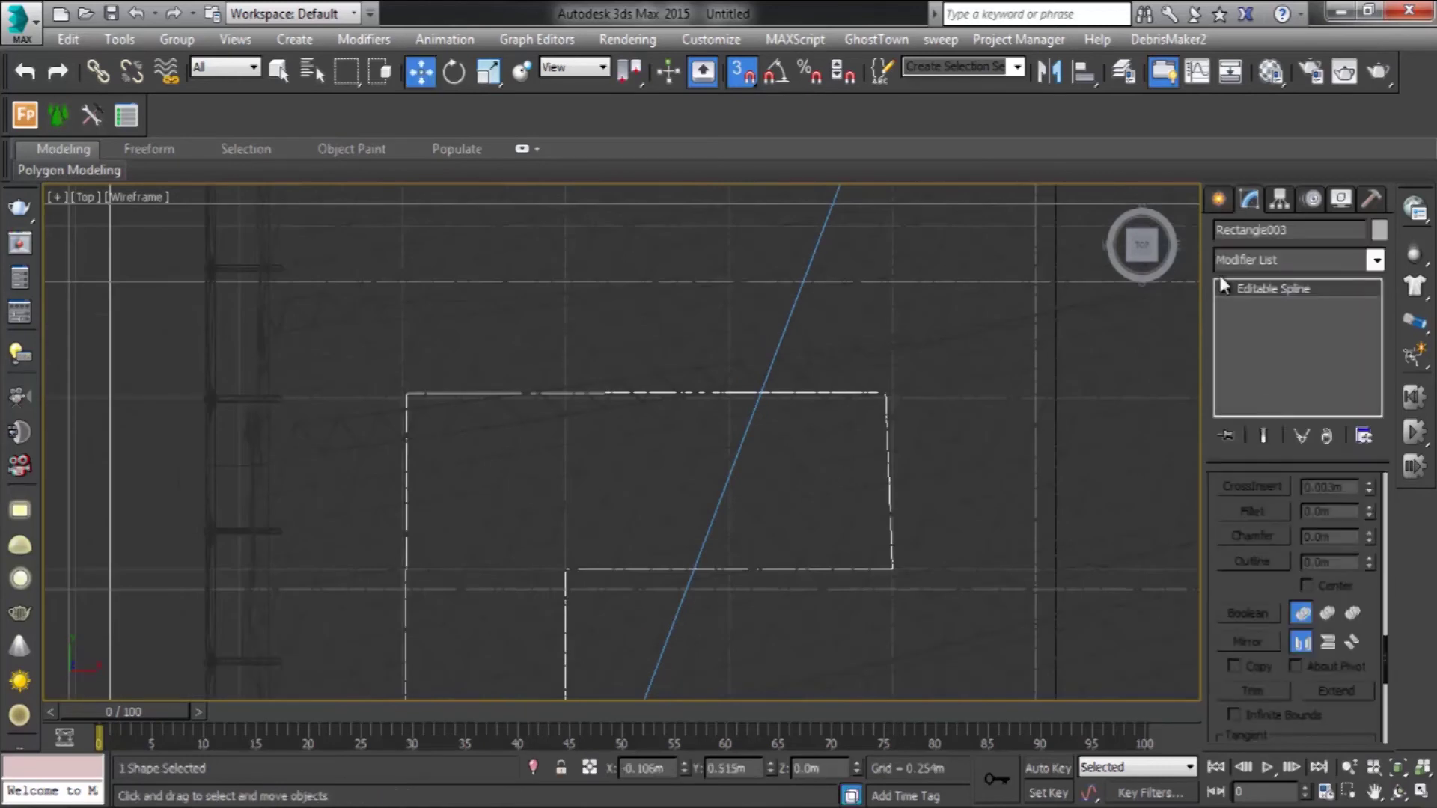
pyautogui.scroll(3, 883, 390)
pyautogui.press('1')
pyautogui.moveTo(816, 402); pyautogui.dragTo(720, 406, button='middle')
pyautogui.scroll(-3, 823, 494)
pyautogui.scroll(-2, 820, 332)
pyautogui.scroll(-2, 820, 332)
pyautogui.click(1262, 342)
pyautogui.moveTo(855, 512); pyautogui.dragTo(916, 511)
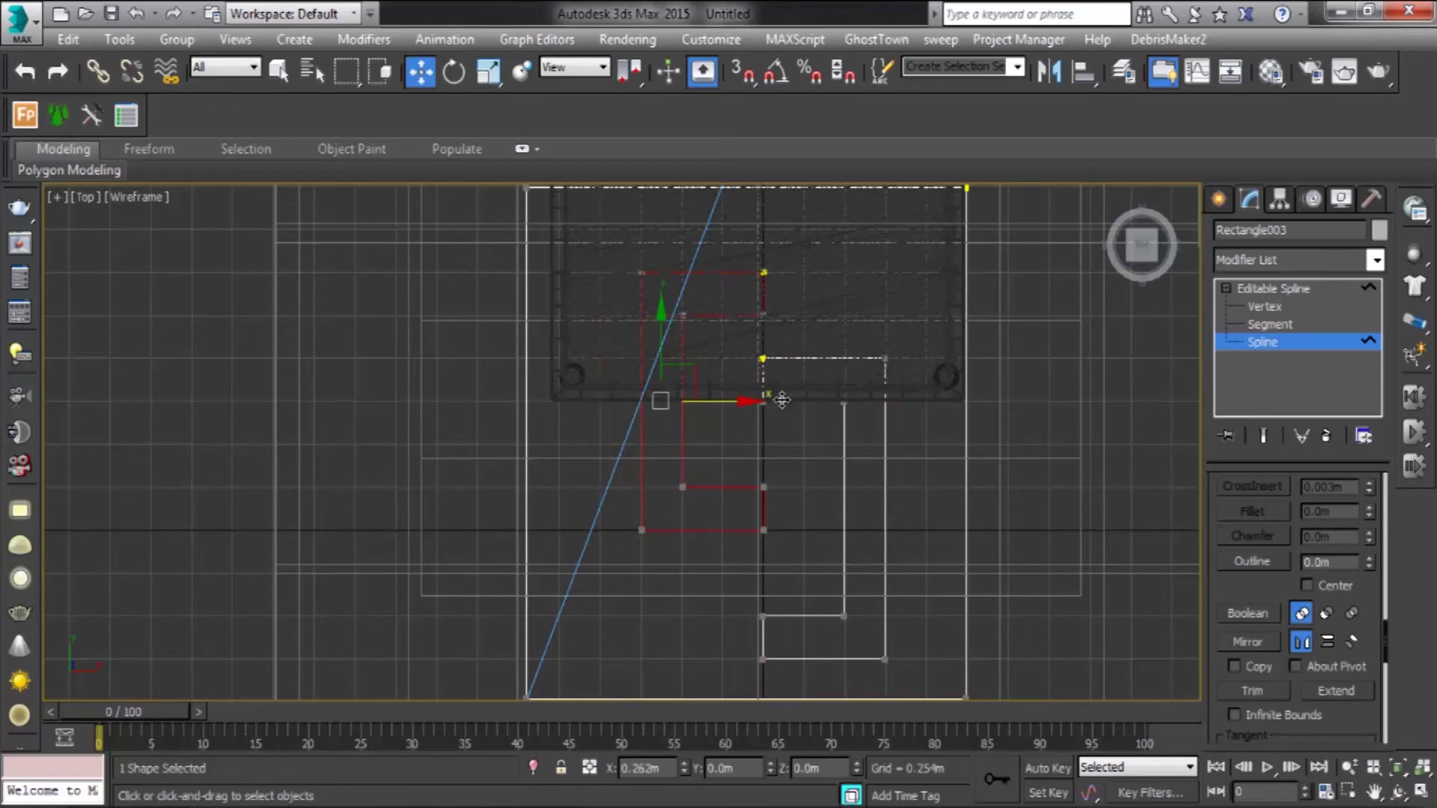
# Step: Snap the inner loop's corner vertices up onto the midpoint, then exit vertex editing
pyautogui.moveTo(765, 449); pyautogui.dragTo(718, 444, button='middle')
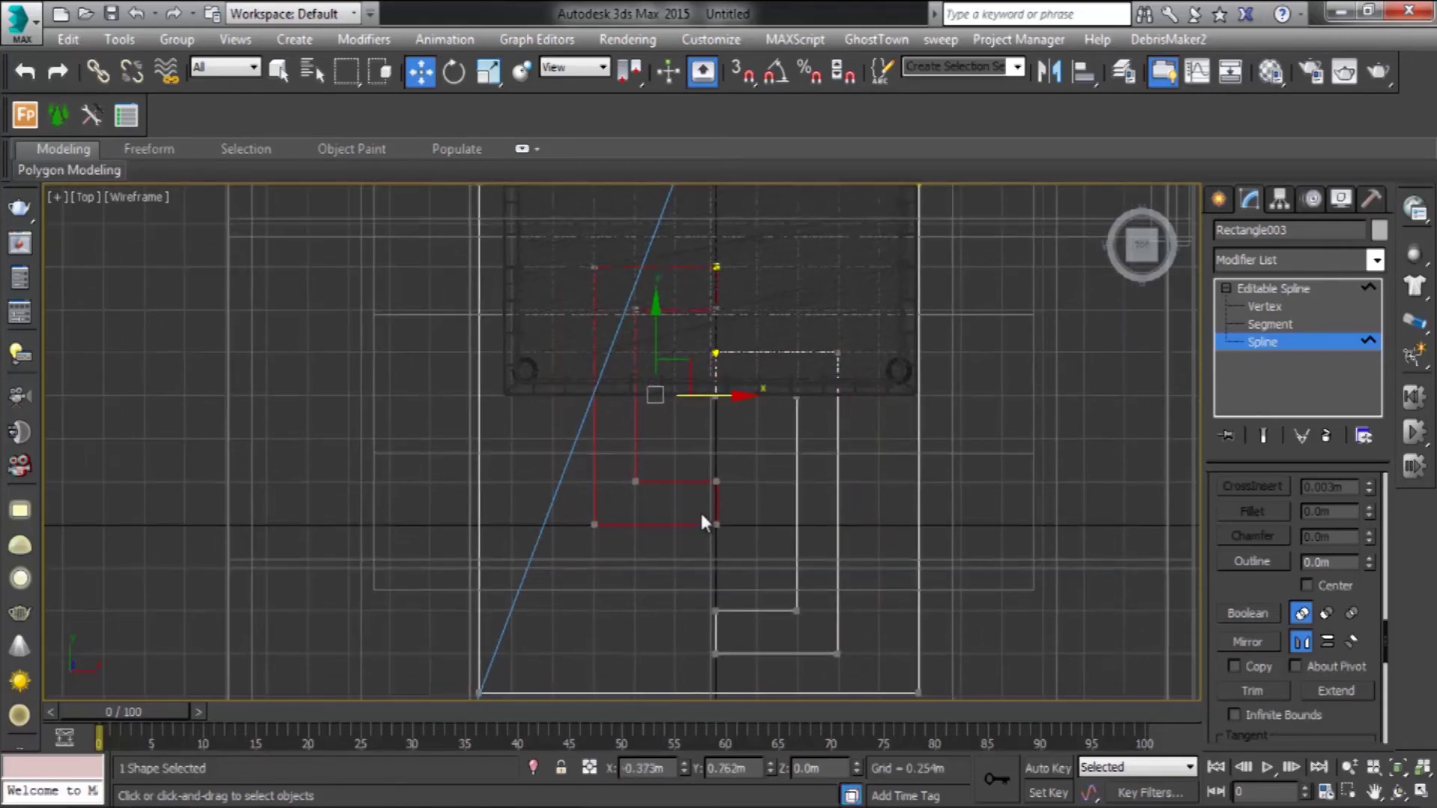
pyautogui.press('1')
pyautogui.click(796, 610)
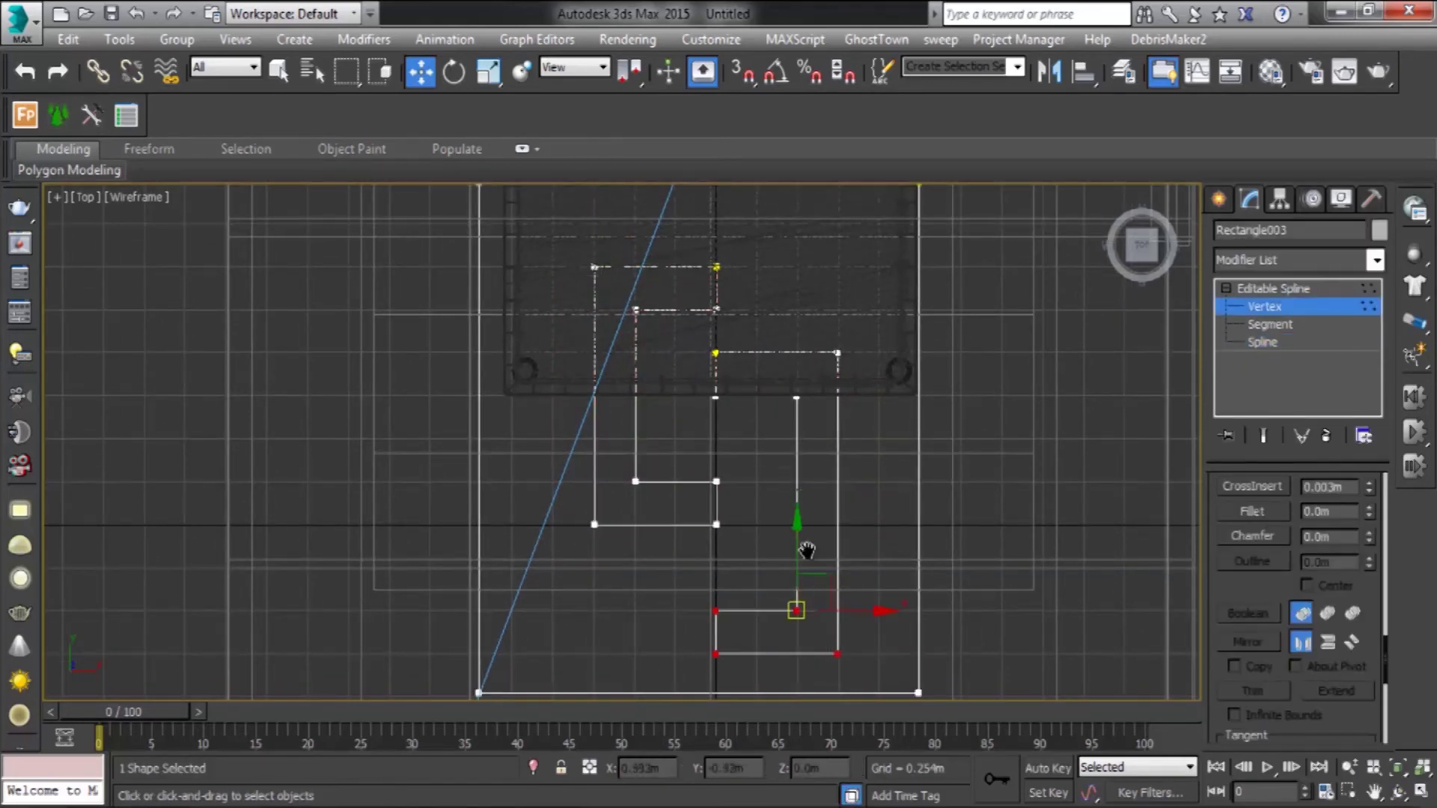
pyautogui.scroll(4, 778, 621)
pyautogui.scroll(-1, 621, 495)
pyautogui.press('s')
pyautogui.moveTo(906, 588); pyautogui.dragTo(904, 464)
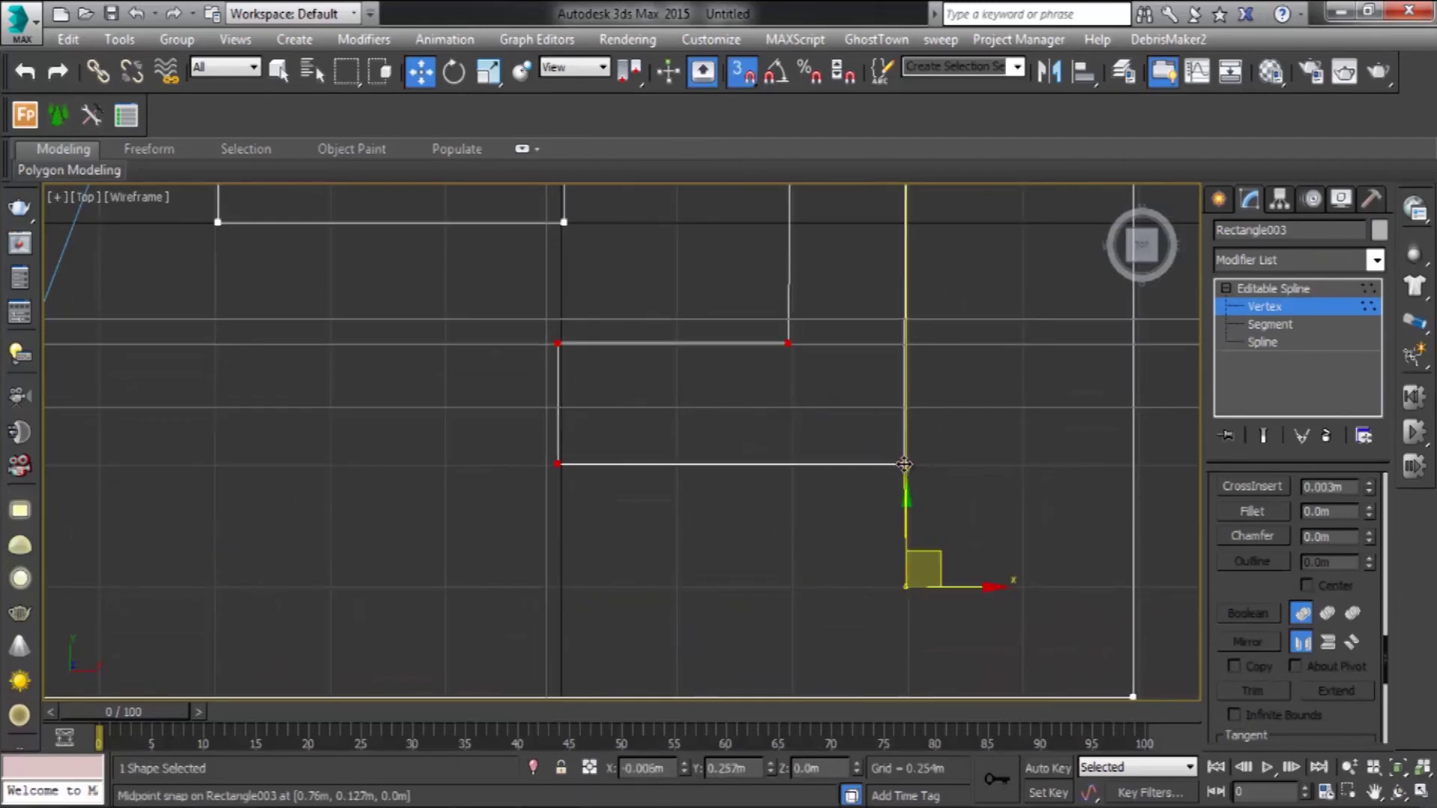
pyautogui.press('Delete')
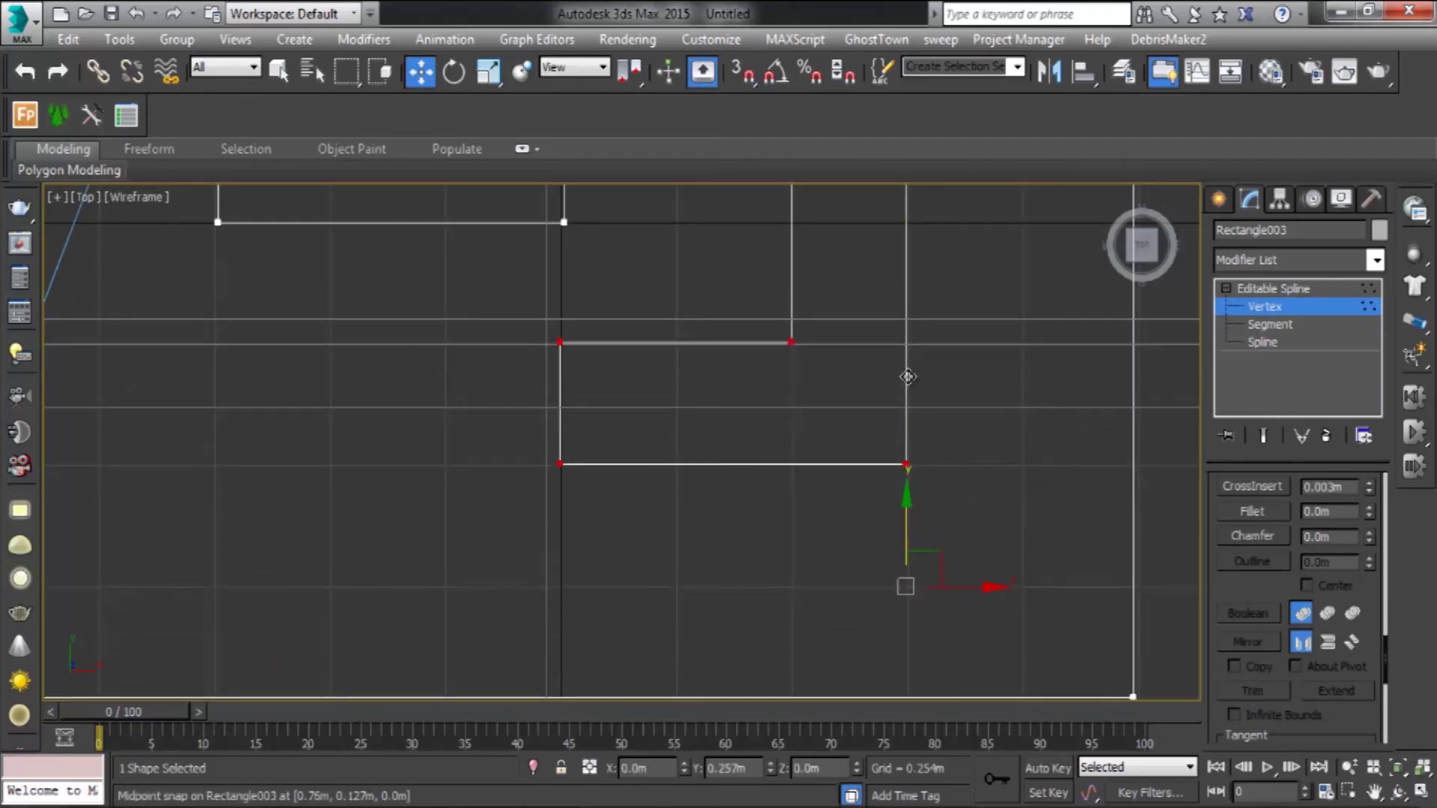
pyautogui.click(1272, 288)
pyautogui.hotkey('alt', 'w')
pyautogui.hotkey('alt', 'w')
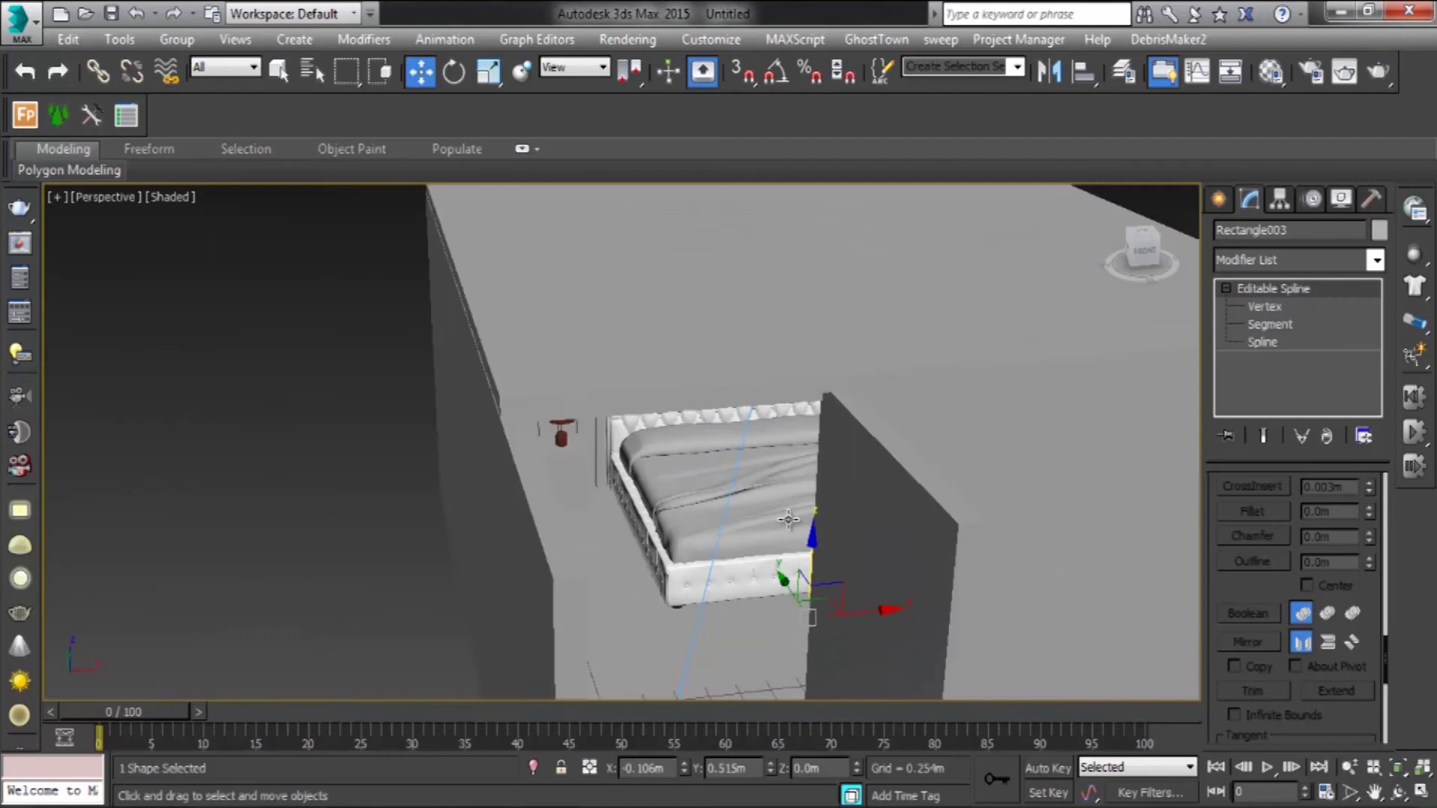
# Step: Extrude Rectangle003 by 0.075m and raise it to Z 2.95m
pyautogui.click(1287, 261)
pyautogui.click(1272, 674)
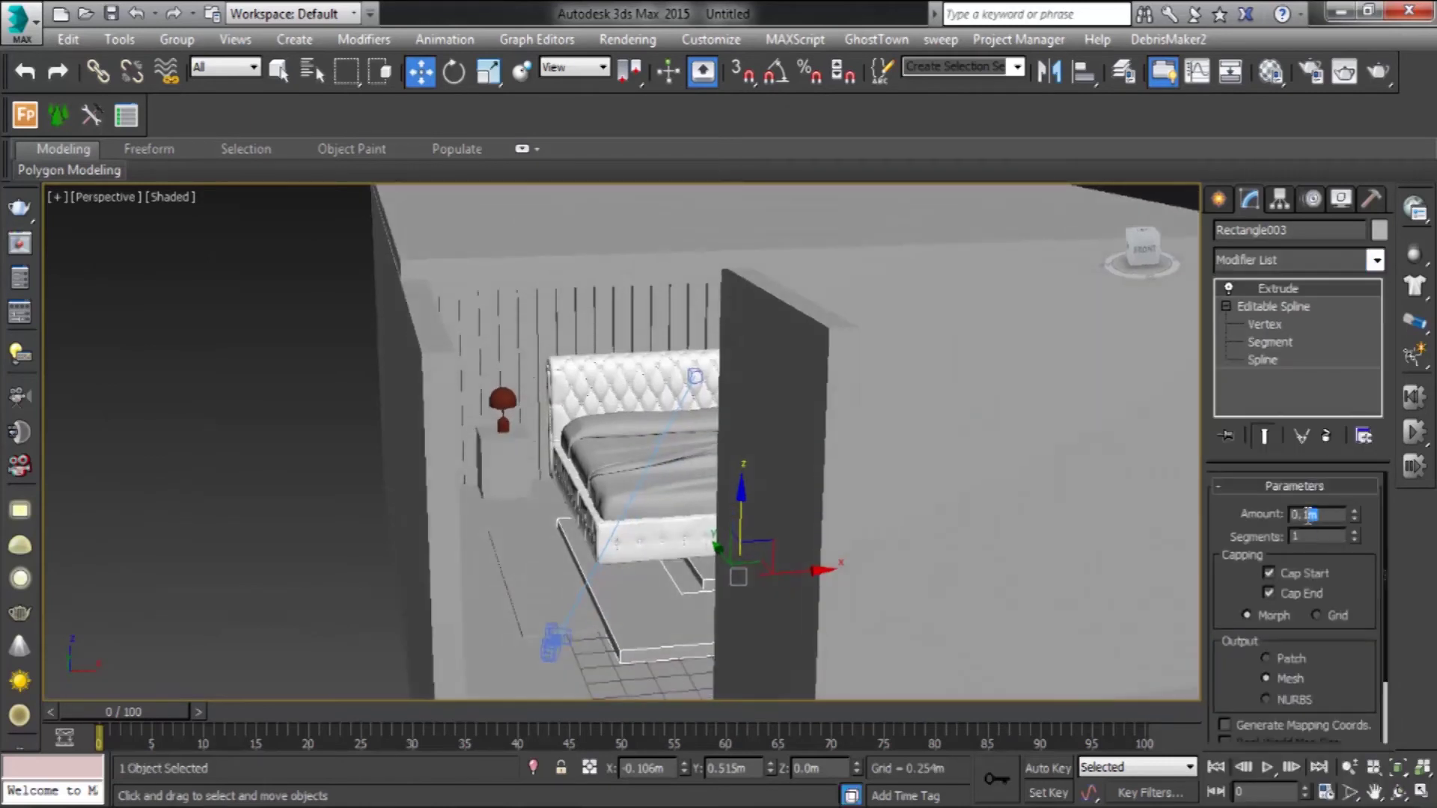
pyautogui.press('Return')
pyautogui.write('95')
pyautogui.press('Return')
pyautogui.moveTo(802, 377)
pyautogui.keyDown('alt'); pyautogui.mouseDown(button='middle')
pyautogui.moveTo(680, 375)
pyautogui.moveTo(756, 445)
pyautogui.mouseUp(button='middle'); pyautogui.keyUp('alt')
pyautogui.scroll(-10, 757, 444)
pyautogui.hotkey('alt', 'w')
# Step: Move Camera001 forward into the room in the plan view
pyautogui.middleClick(343, 570)
pyautogui.click(287, 419)
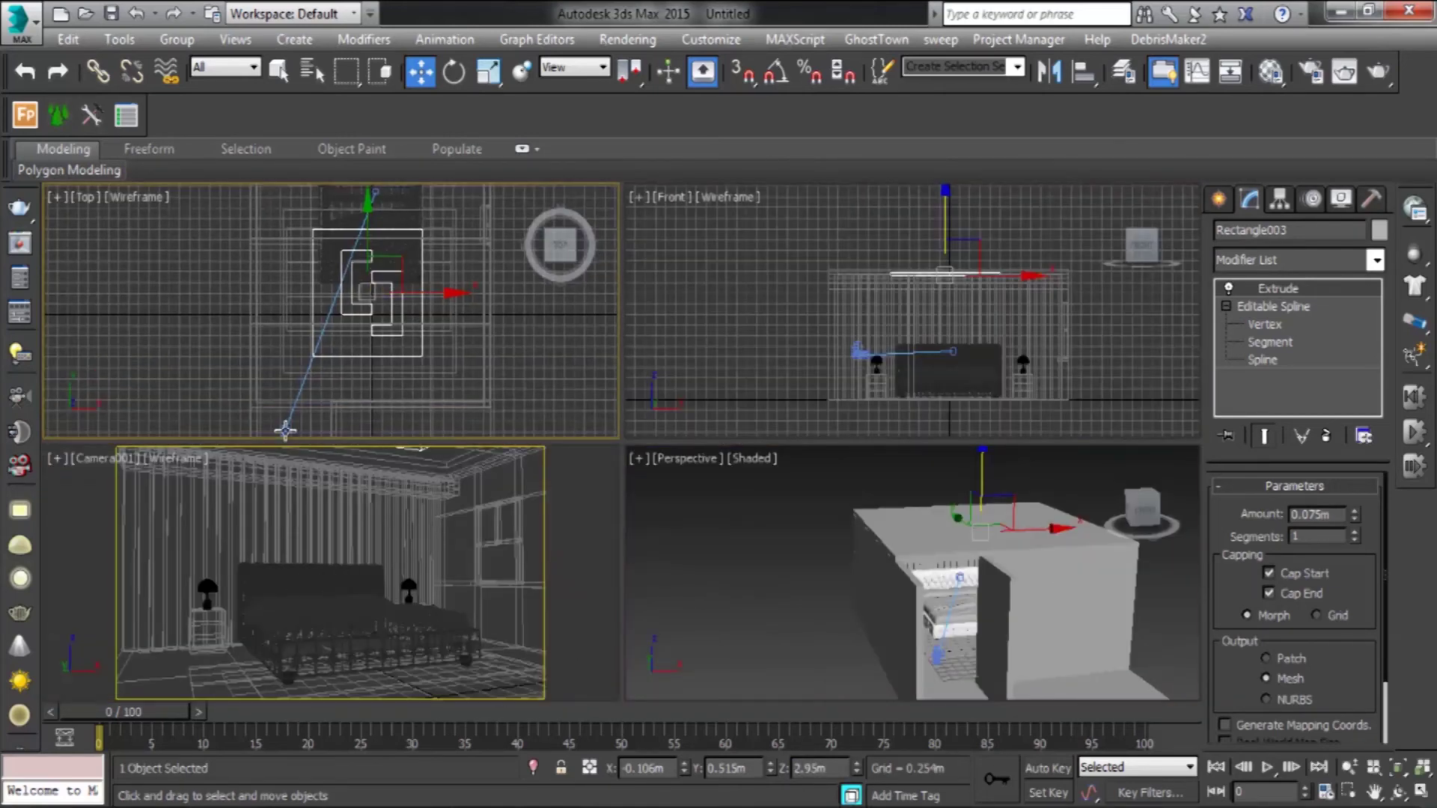
pyautogui.moveTo(404, 337); pyautogui.dragTo(428, 318, button='middle')
pyautogui.moveTo(292, 411); pyautogui.dragTo(306, 354)
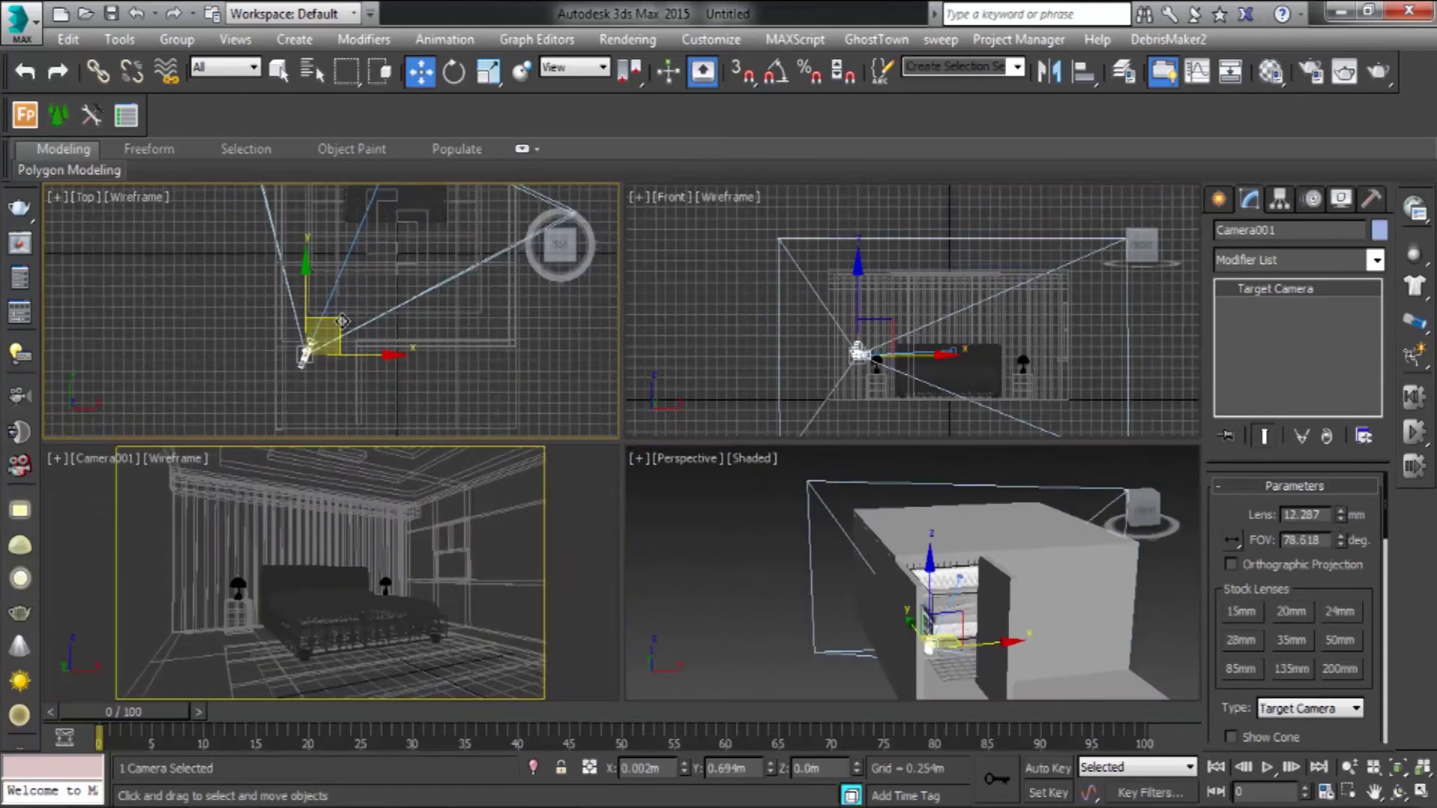
pyautogui.scroll(5, 996, 549)
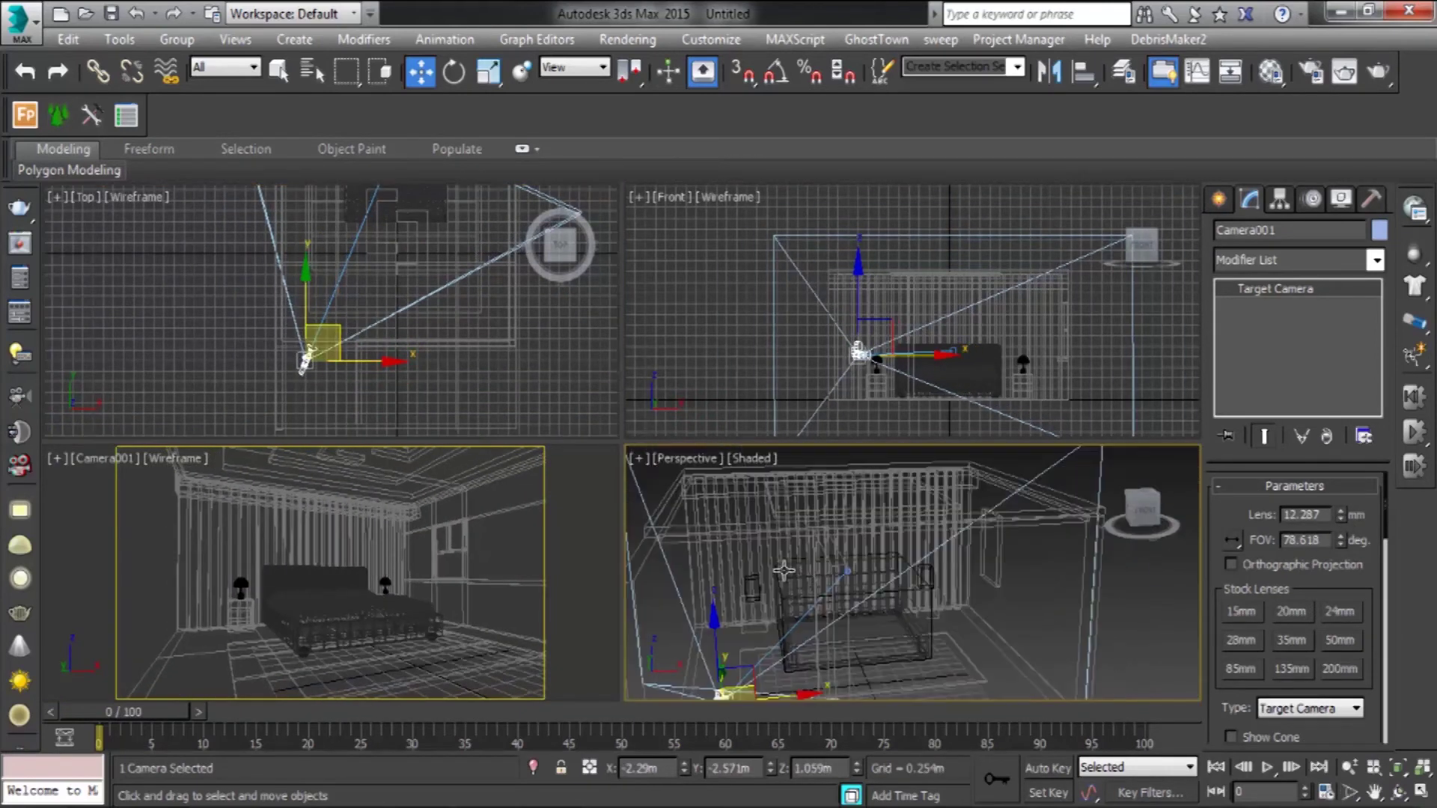
pyautogui.scroll(3, 816, 537)
pyautogui.click(395, 411)
pyautogui.hotkey('alt', 'w')
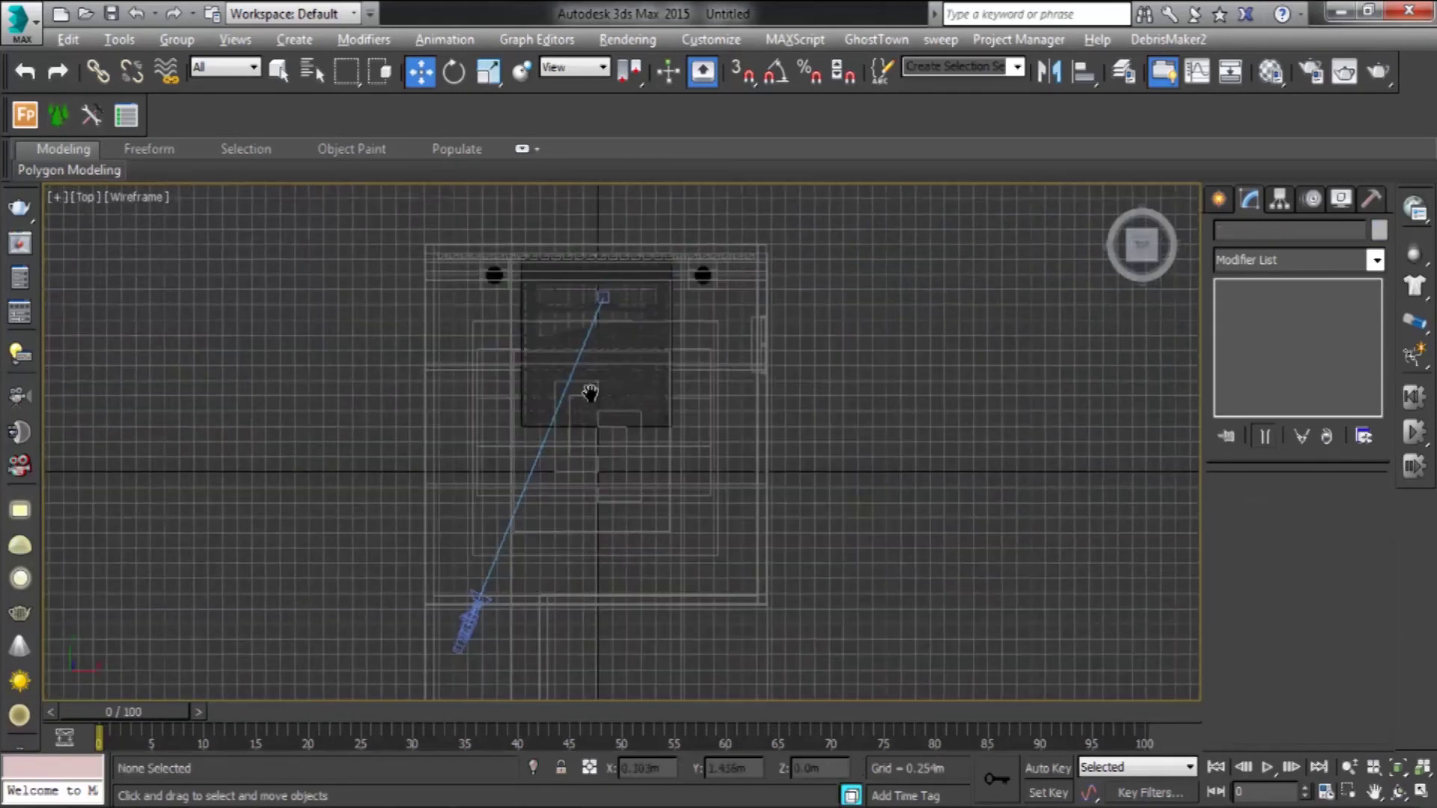
# Step: Draw a downlight disc cylinder, 0.215m radius and 0.033m high, in the Top view
pyautogui.scroll(3, 669, 303)
pyautogui.click(645, 302)
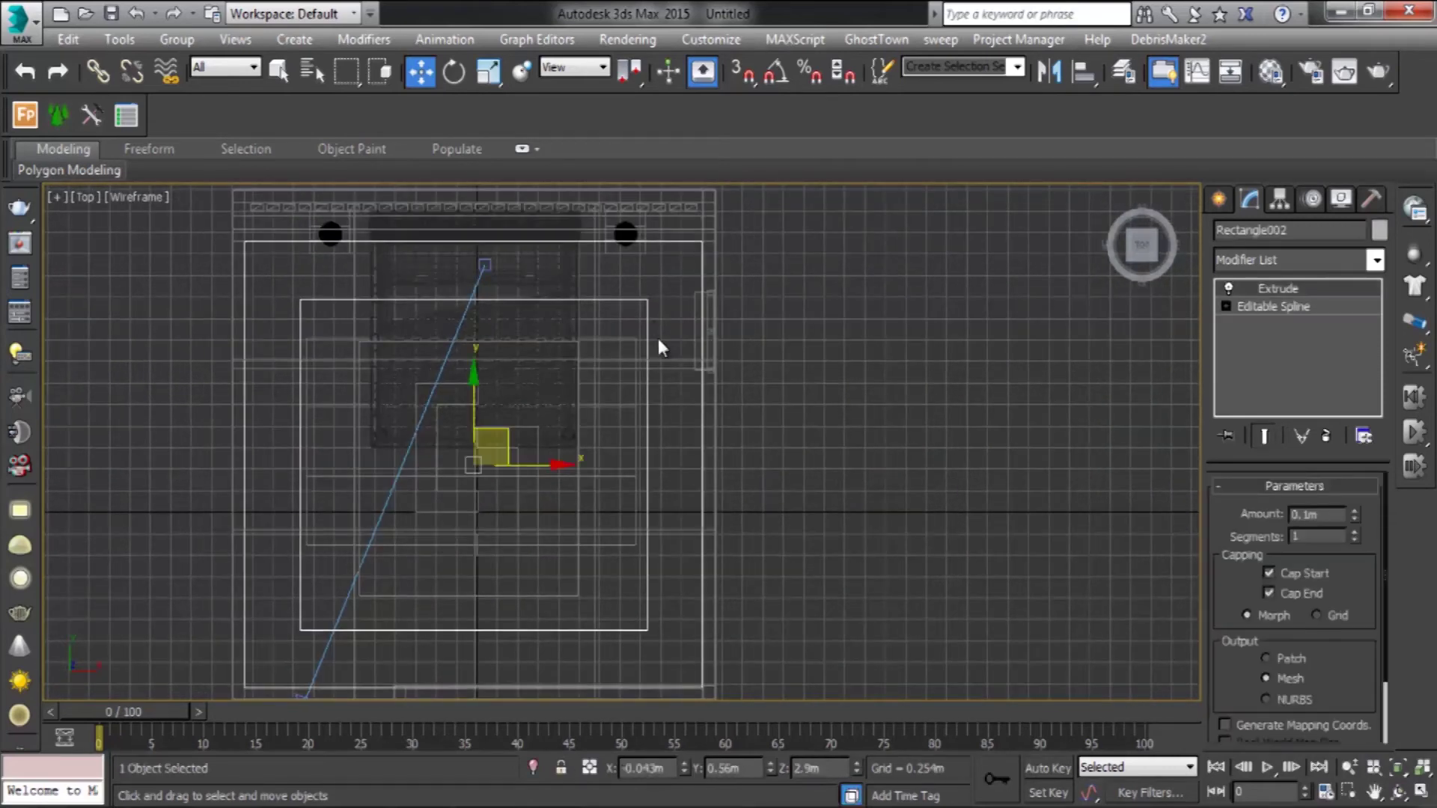
pyautogui.click(1219, 198)
pyautogui.click(1299, 265)
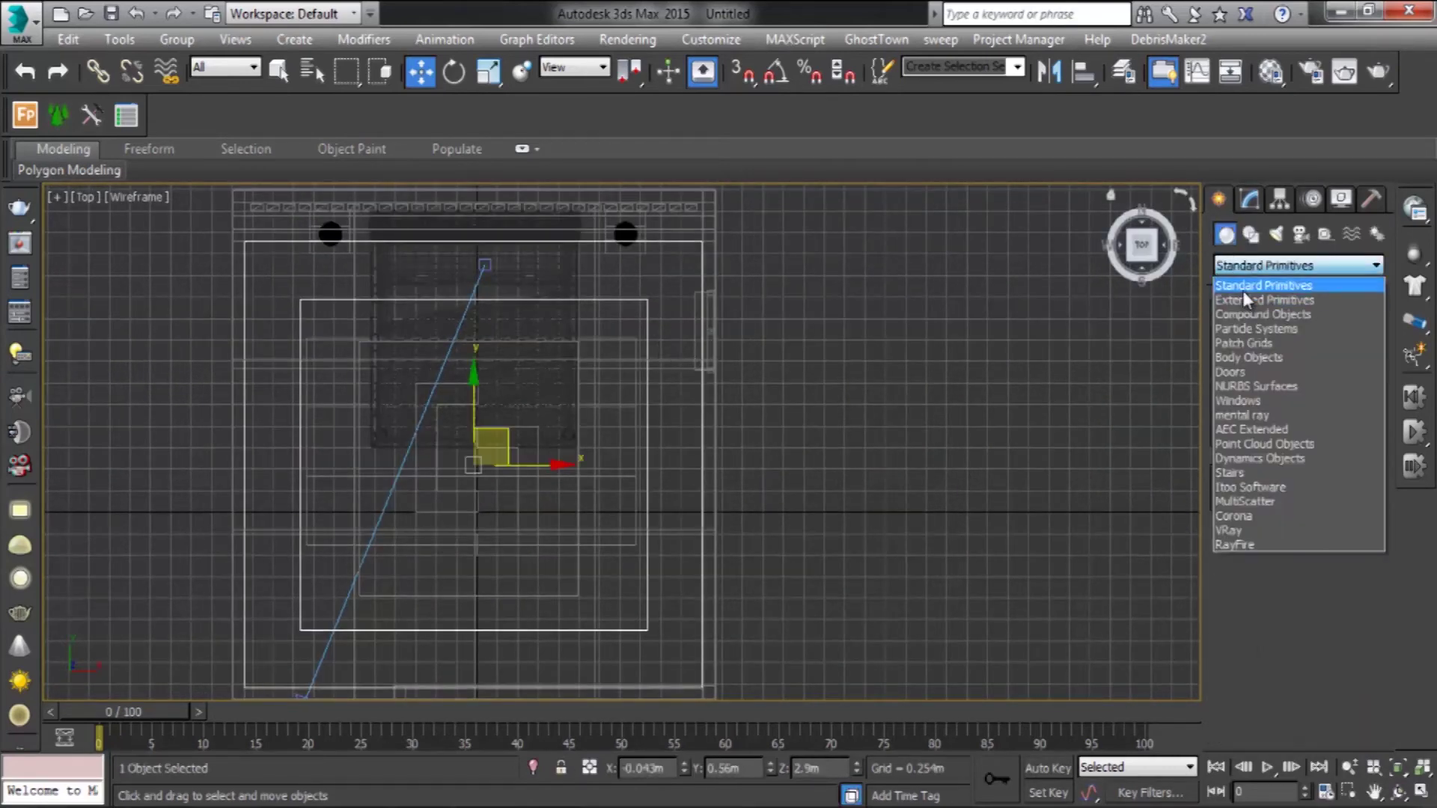
pyautogui.click(1242, 290)
pyautogui.moveTo(394, 322); pyautogui.dragTo(415, 350)
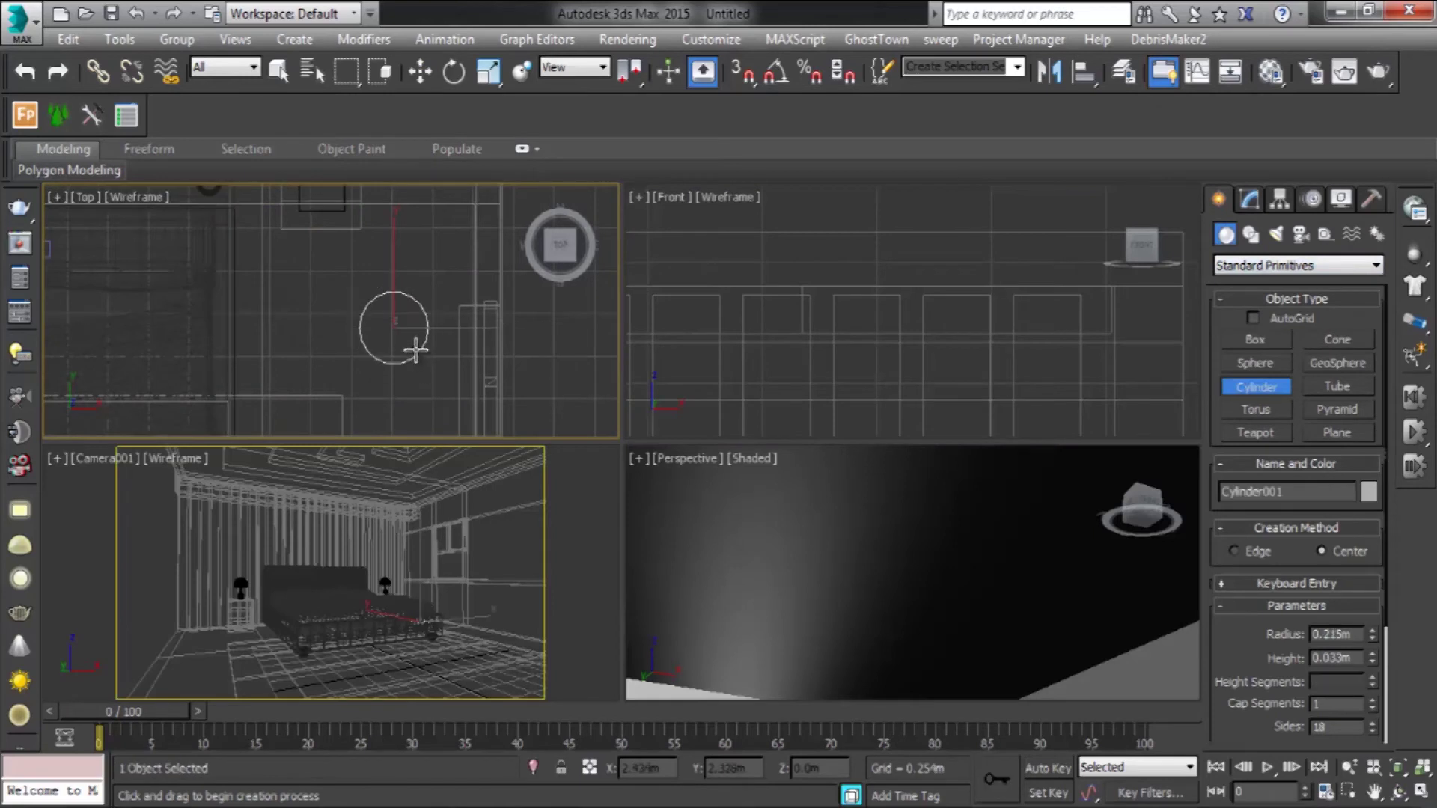
# Step: Draw a thin Tube ring snapped around the disc's edge
pyautogui.click(1324, 387)
pyautogui.moveTo(391, 323); pyautogui.dragTo(408, 312, button='middle')
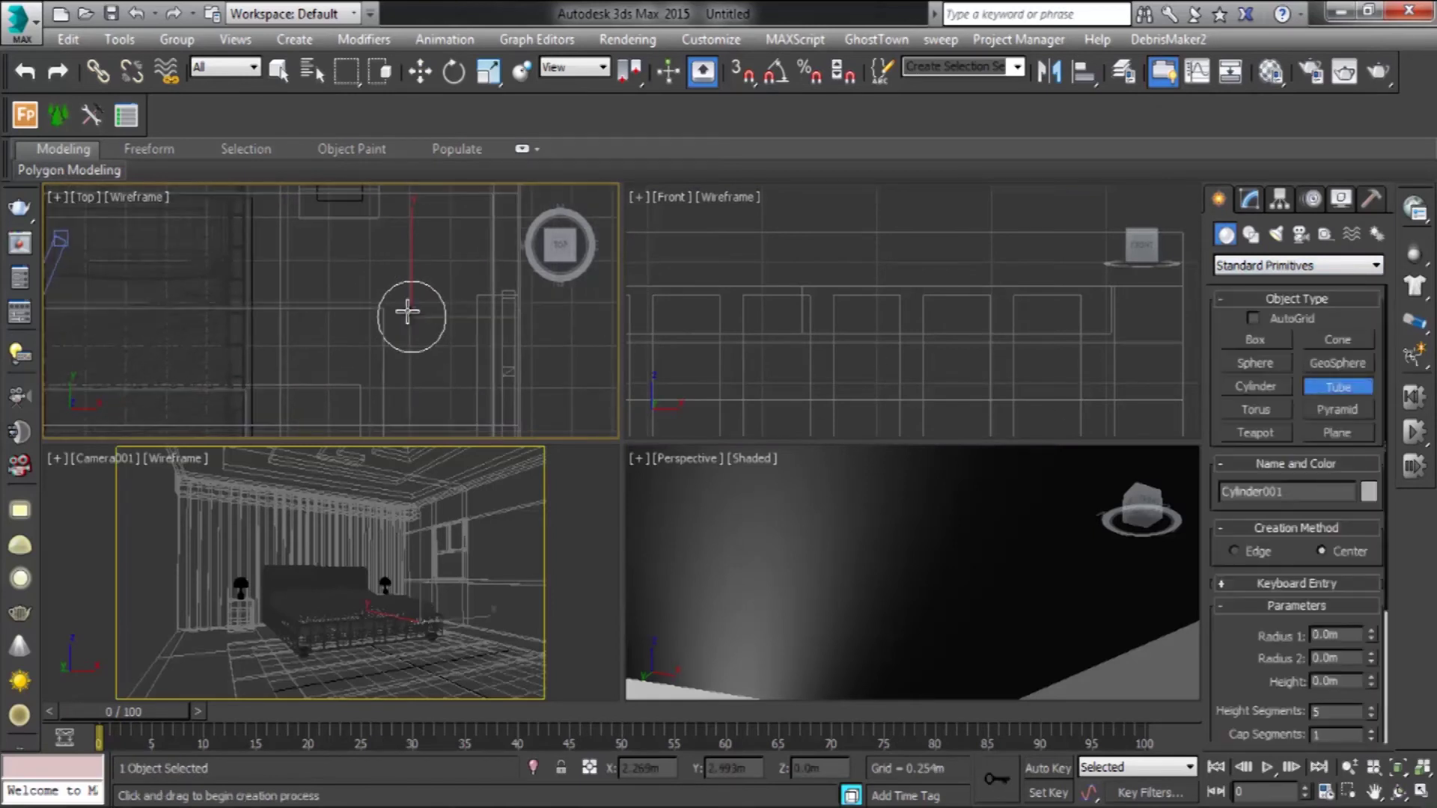
pyautogui.rightClick(742, 75)
pyautogui.press('Escape')
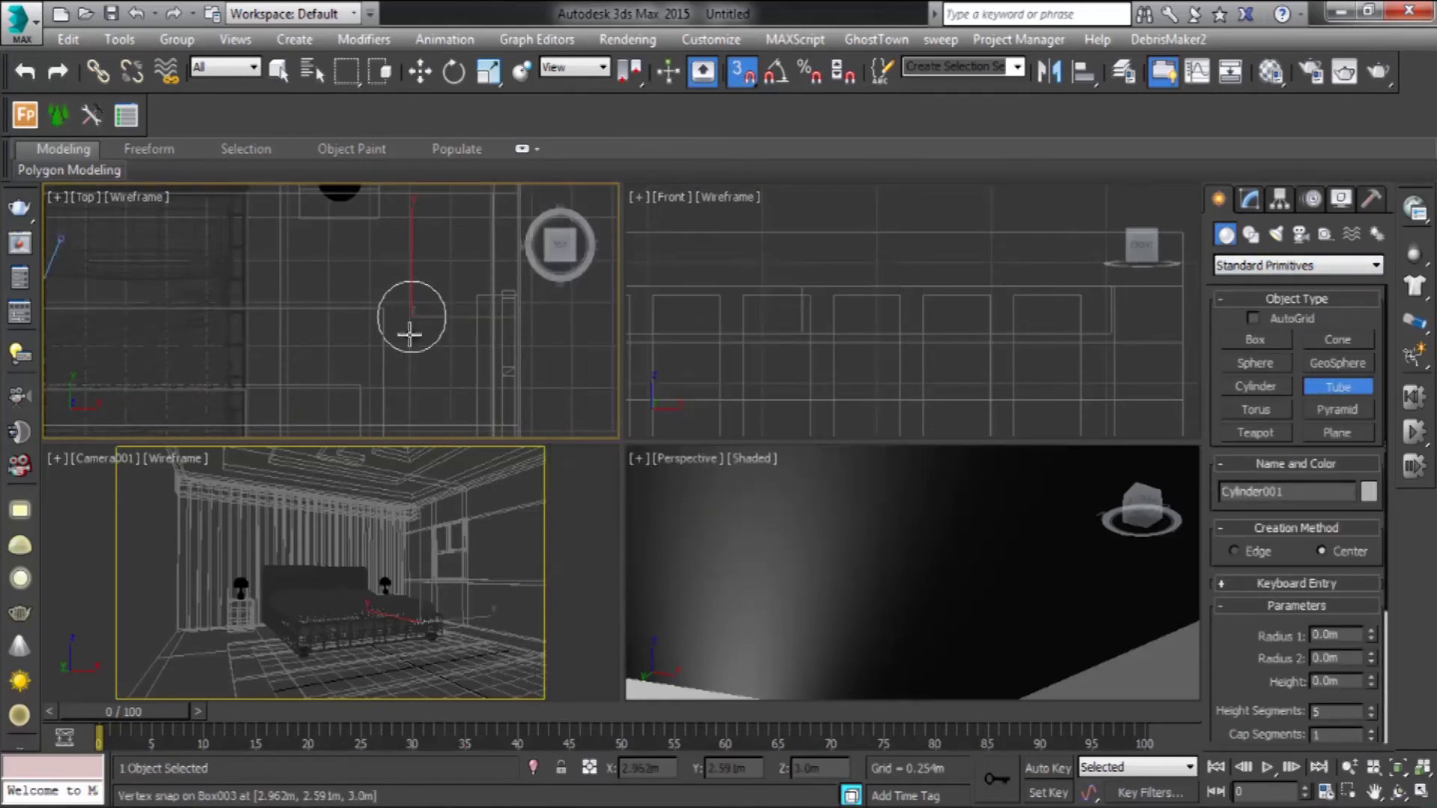
pyautogui.moveTo(423, 309); pyautogui.dragTo(460, 323)
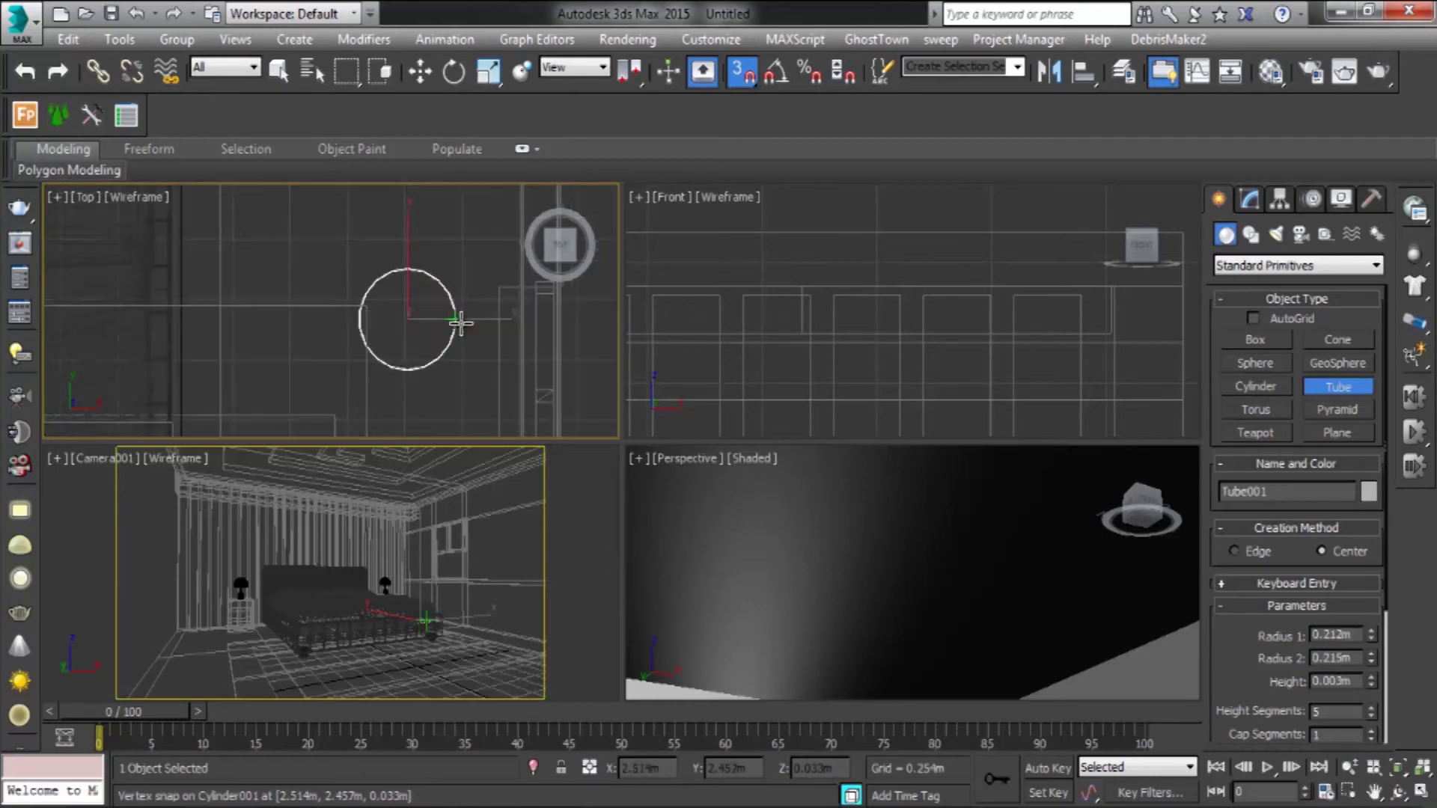
pyautogui.press('w')
pyautogui.scroll(3, 898, 299)
pyautogui.scroll(4, 898, 299)
pyautogui.scroll(-3, 952, 295)
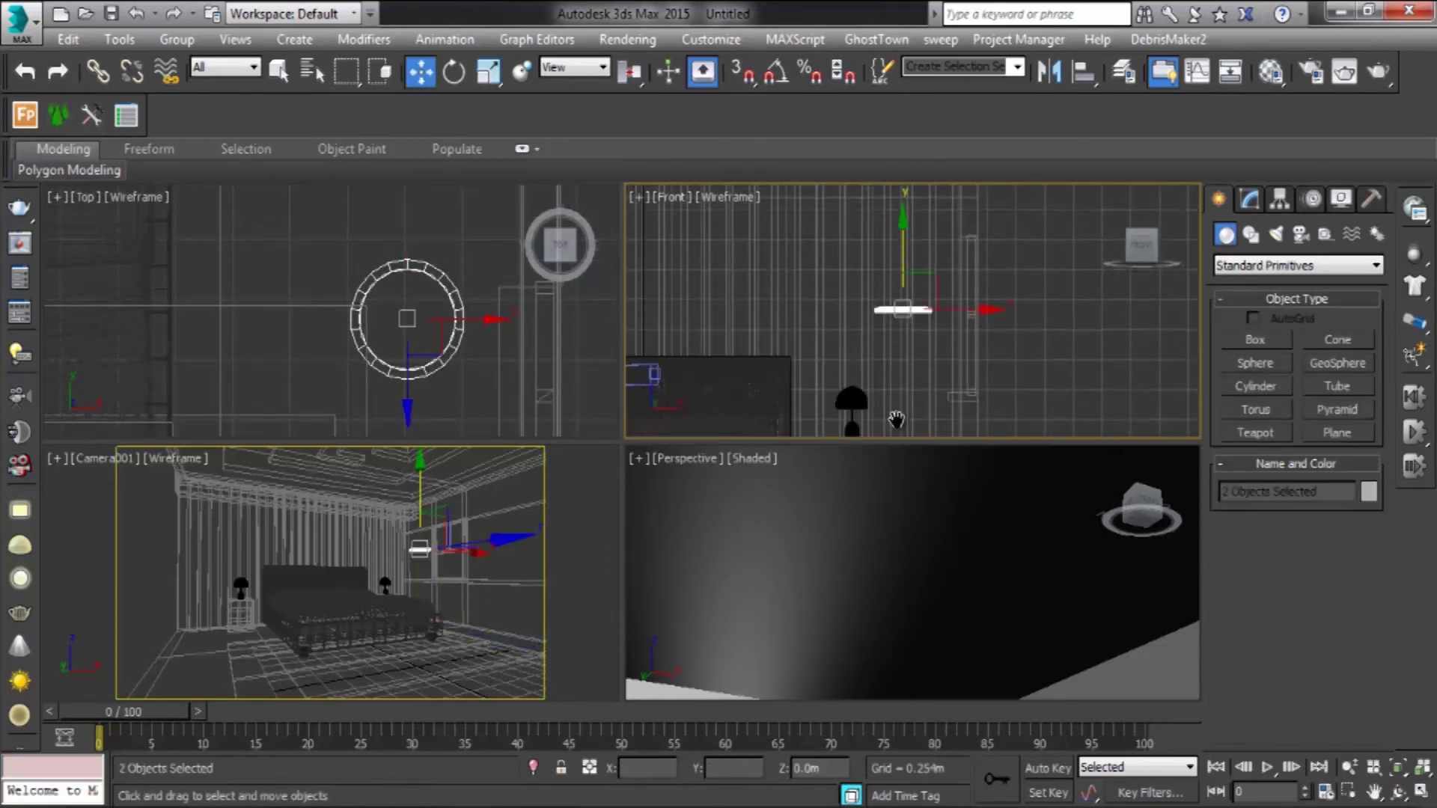
# Step: Lift the disc and its ring up flush against the ceiling
pyautogui.keyDown('ctrl'); pyautogui.click(898, 302); pyautogui.keyUp('ctrl')
pyautogui.rightClick(883, 528)
pyautogui.keyDown('alt'); pyautogui.moveTo(883, 528); pyautogui.dragTo(861, 584, button='middle'); pyautogui.keyUp('alt')
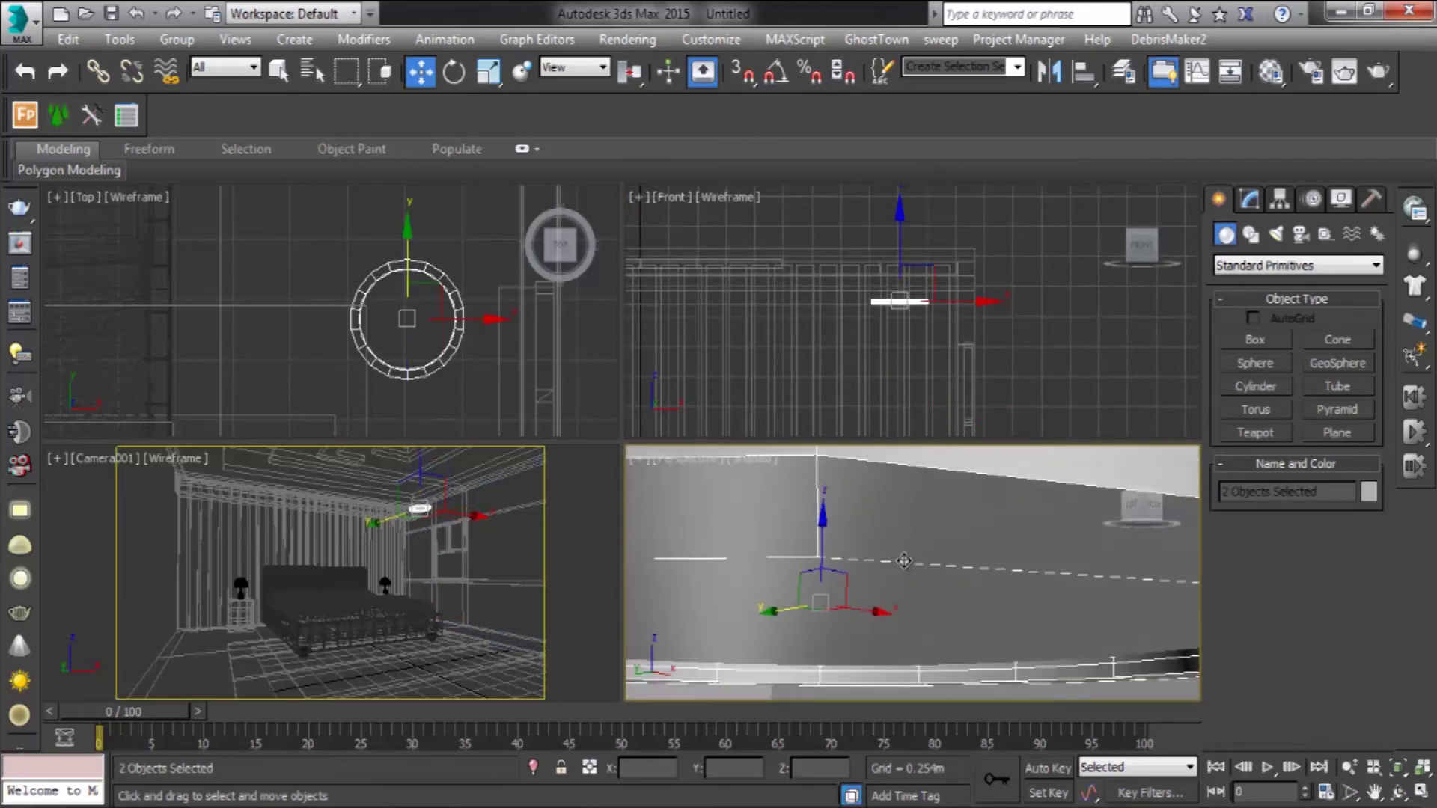
pyautogui.moveTo(699, 577); pyautogui.dragTo(657, 416)
pyautogui.scroll(-4, 367, 251)
pyautogui.keyDown('alt'); pyautogui.moveTo(823, 584); pyautogui.dragTo(740, 530, button='middle'); pyautogui.keyUp('alt')
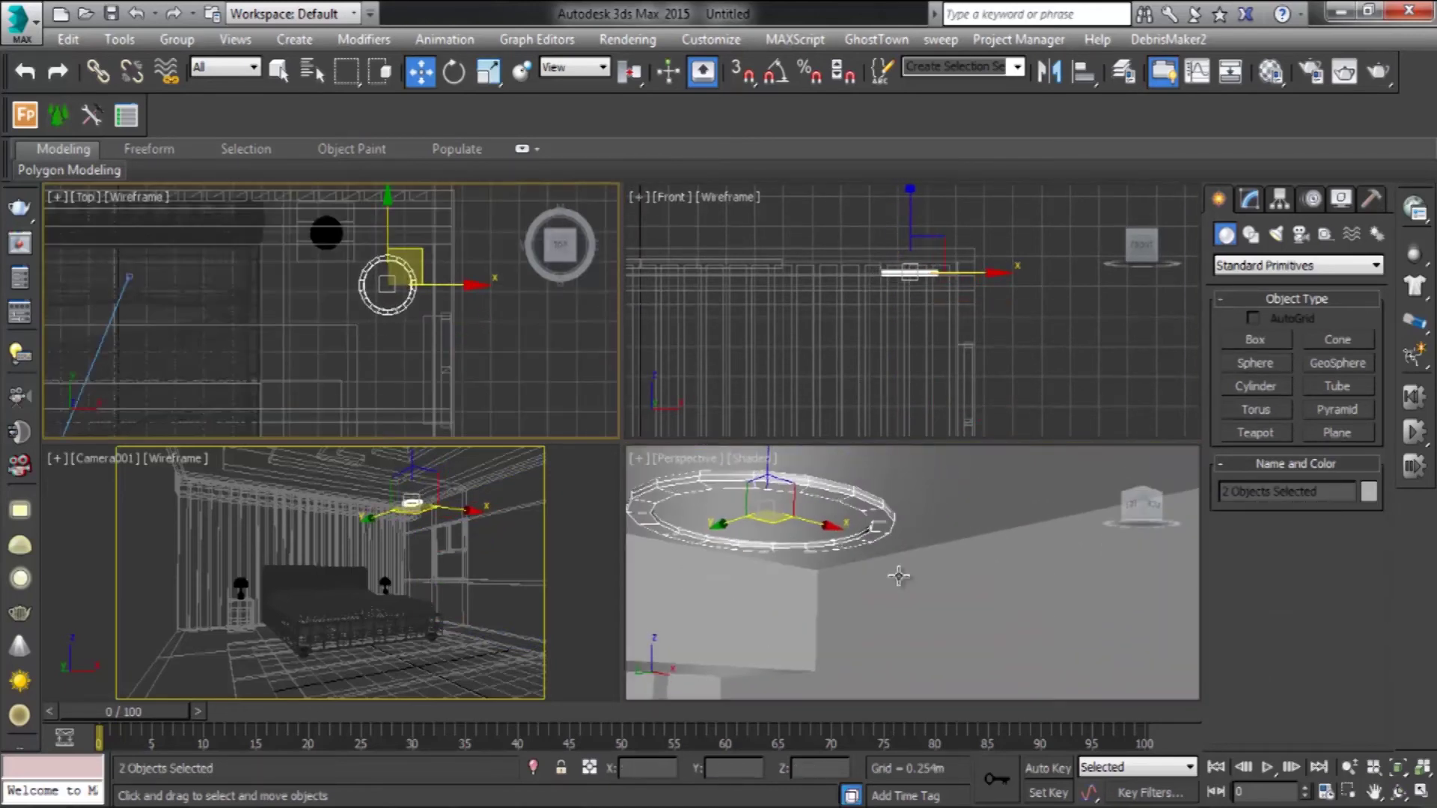
pyautogui.moveTo(405, 271); pyautogui.dragTo(411, 278)
pyautogui.scroll(5, 925, 294)
pyautogui.moveTo(918, 236); pyautogui.dragTo(918, 321)
pyautogui.keyDown('alt'); pyautogui.moveTo(927, 524); pyautogui.dragTo(898, 509, button='middle'); pyautogui.keyUp('alt')
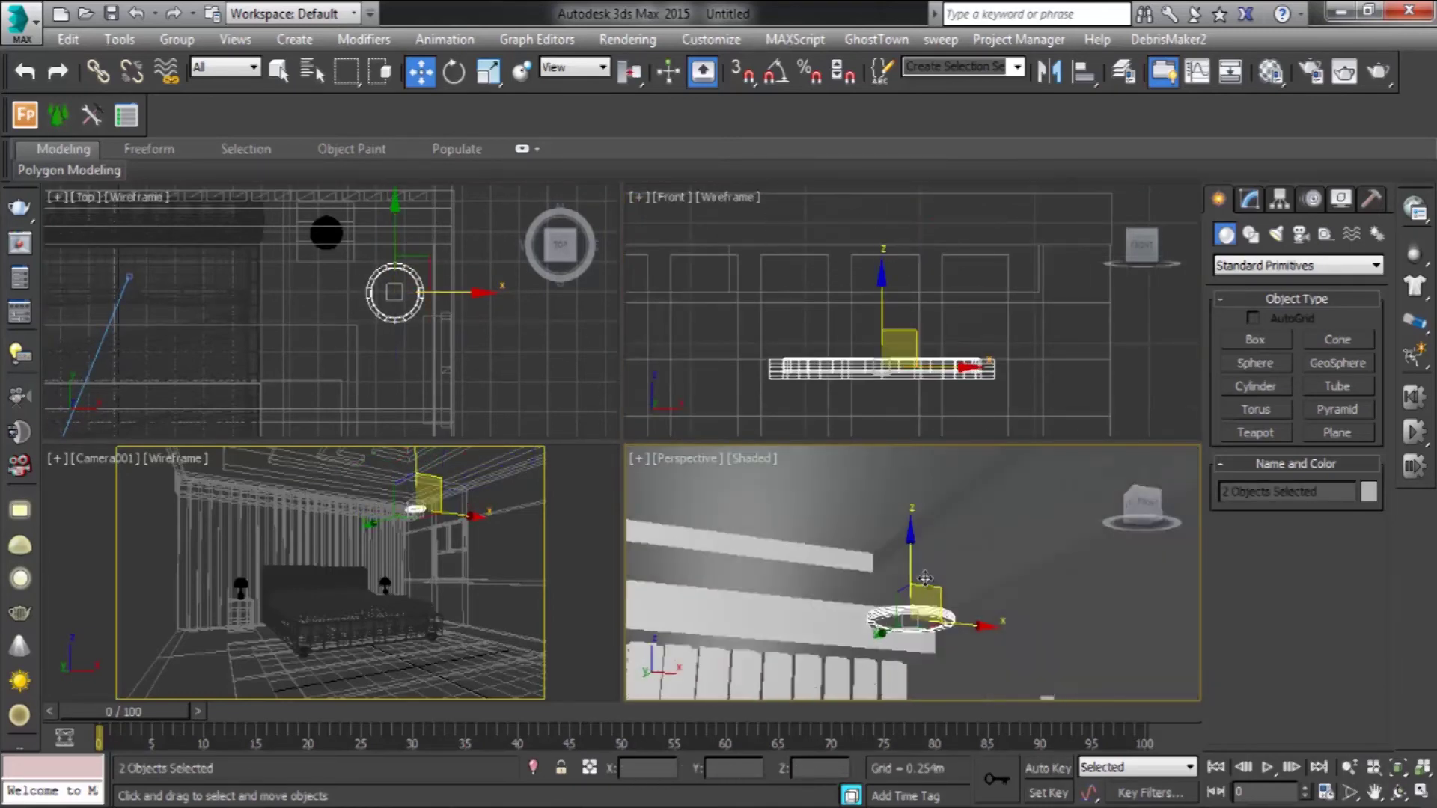
pyautogui.moveTo(891, 539); pyautogui.dragTo(875, 498)
pyautogui.moveTo(410, 343); pyautogui.dragTo(397, 333, button='middle')
# Step: Copy the downlight to the other side of the bed
pyautogui.click(382, 309)
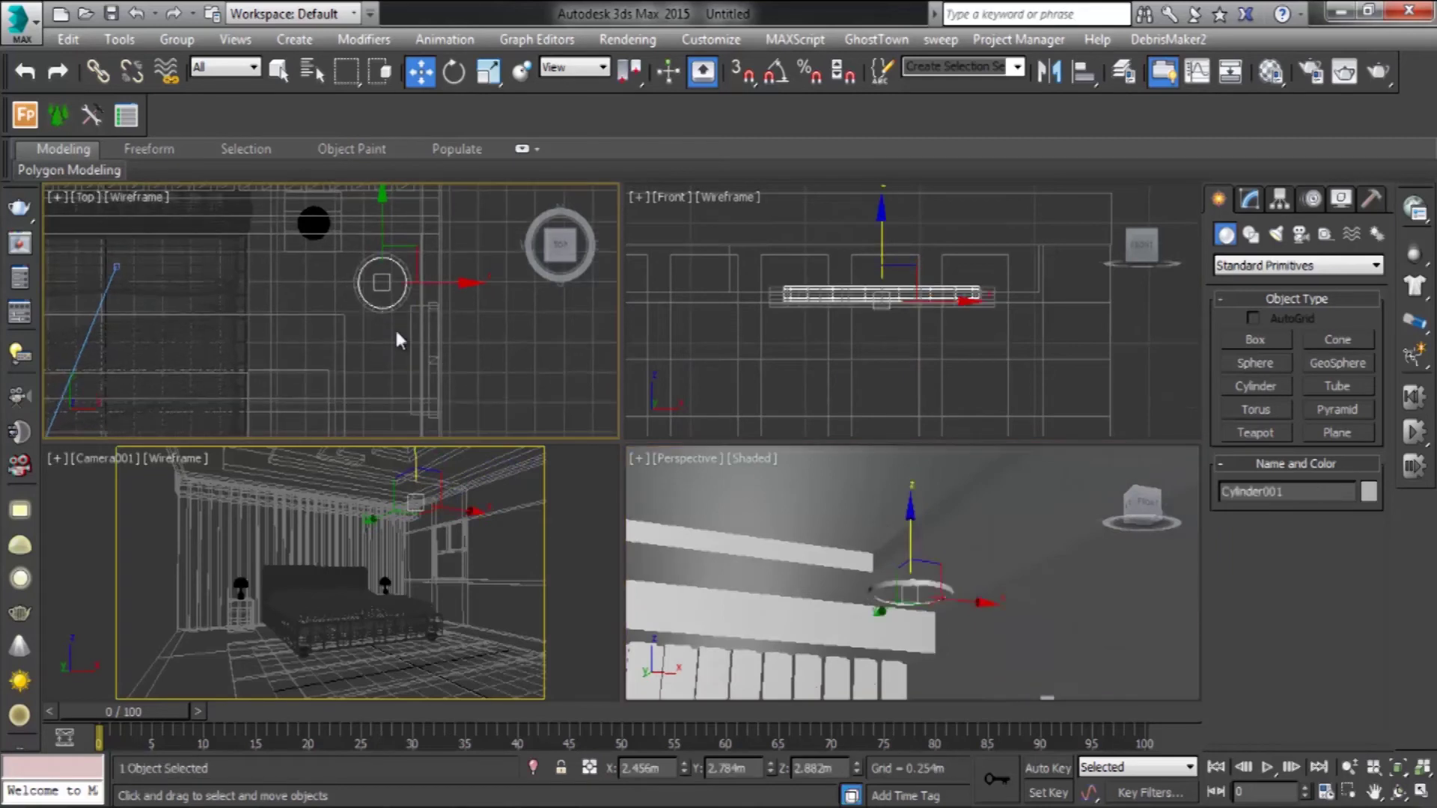
pyautogui.click(1249, 198)
pyautogui.scroll(-3, 369, 315)
pyautogui.moveTo(369, 314); pyautogui.dragTo(479, 322, button='middle')
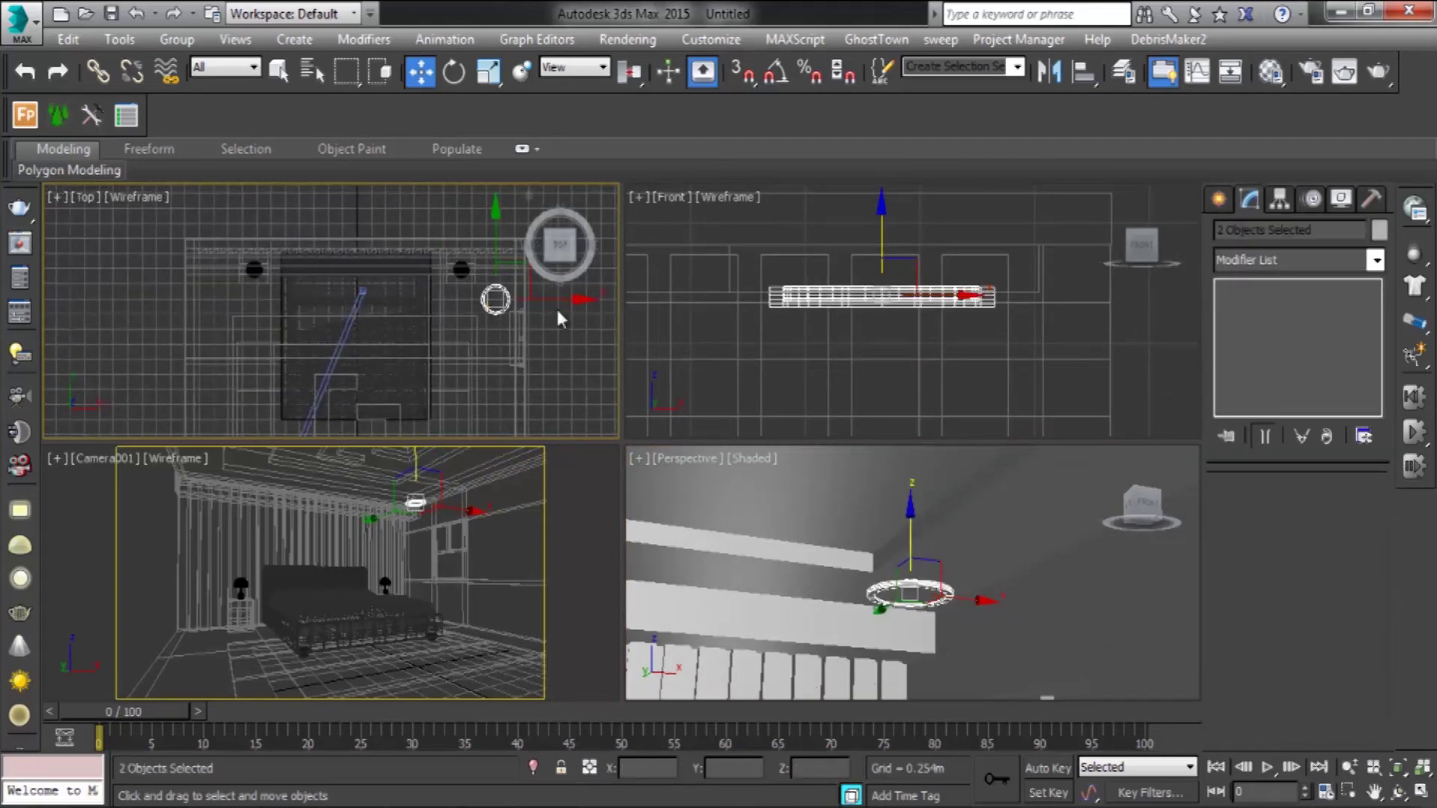
pyautogui.click(294, 303)
pyautogui.keyDown('shift'); pyautogui.moveTo(281, 303); pyautogui.dragTo(277, 303); pyautogui.keyUp('shift')
pyautogui.click(738, 506)
# Step: Select both downlights and start cloning them to new positions
pyautogui.moveTo(823, 539)
pyautogui.keyDown('alt'); pyautogui.mouseDown(button='middle')
pyautogui.moveTo(995, 577)
pyautogui.moveTo(757, 549)
pyautogui.mouseUp(button='middle'); pyautogui.keyUp('alt')
pyautogui.scroll(-3, 373, 284)
pyautogui.keyDown('ctrl'); pyautogui.click(442, 267); pyautogui.keyUp('ctrl')
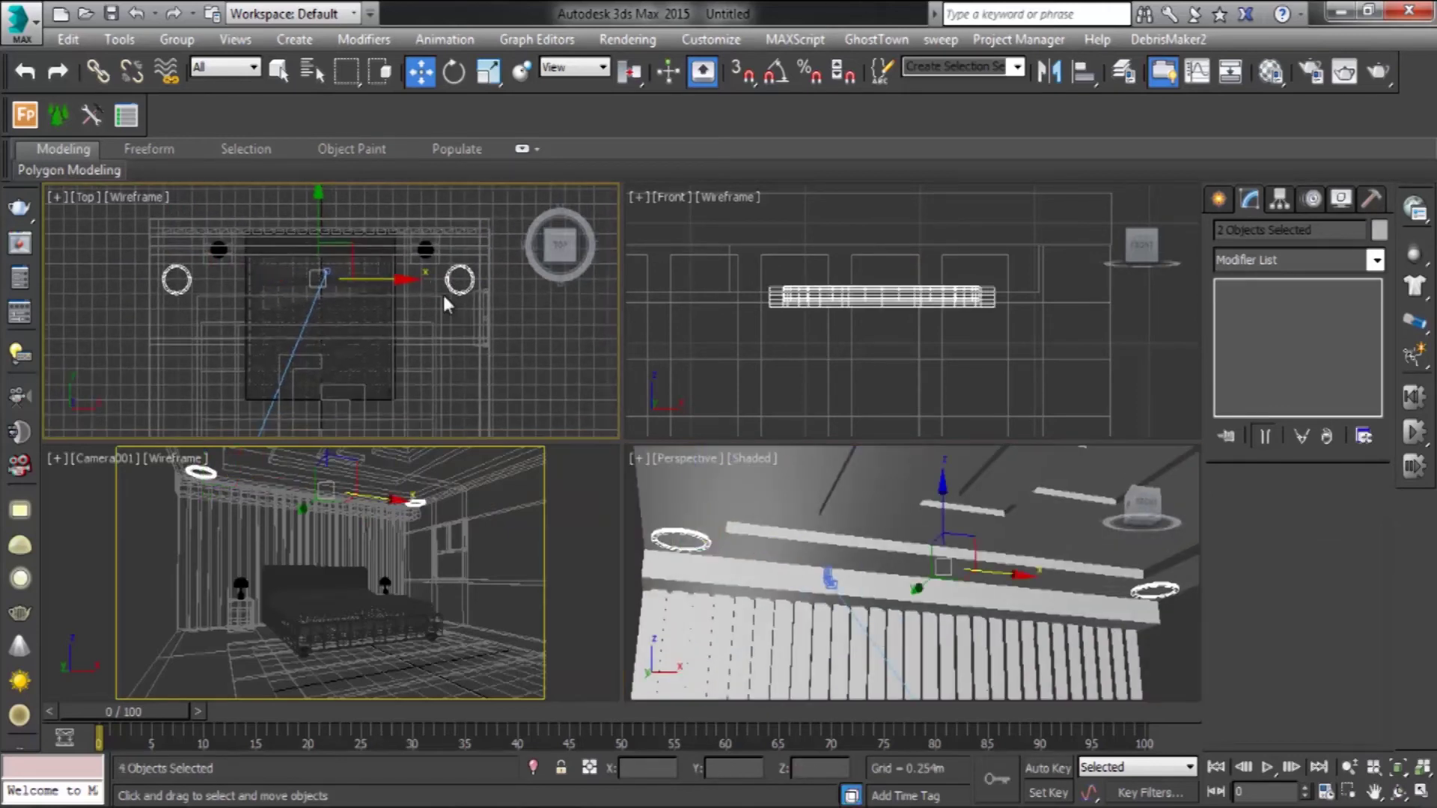
pyautogui.scroll(-2, 373, 239)
pyautogui.keyDown('shift'); pyautogui.moveTo(373, 242); pyautogui.dragTo(373, 247); pyautogui.keyUp('shift')
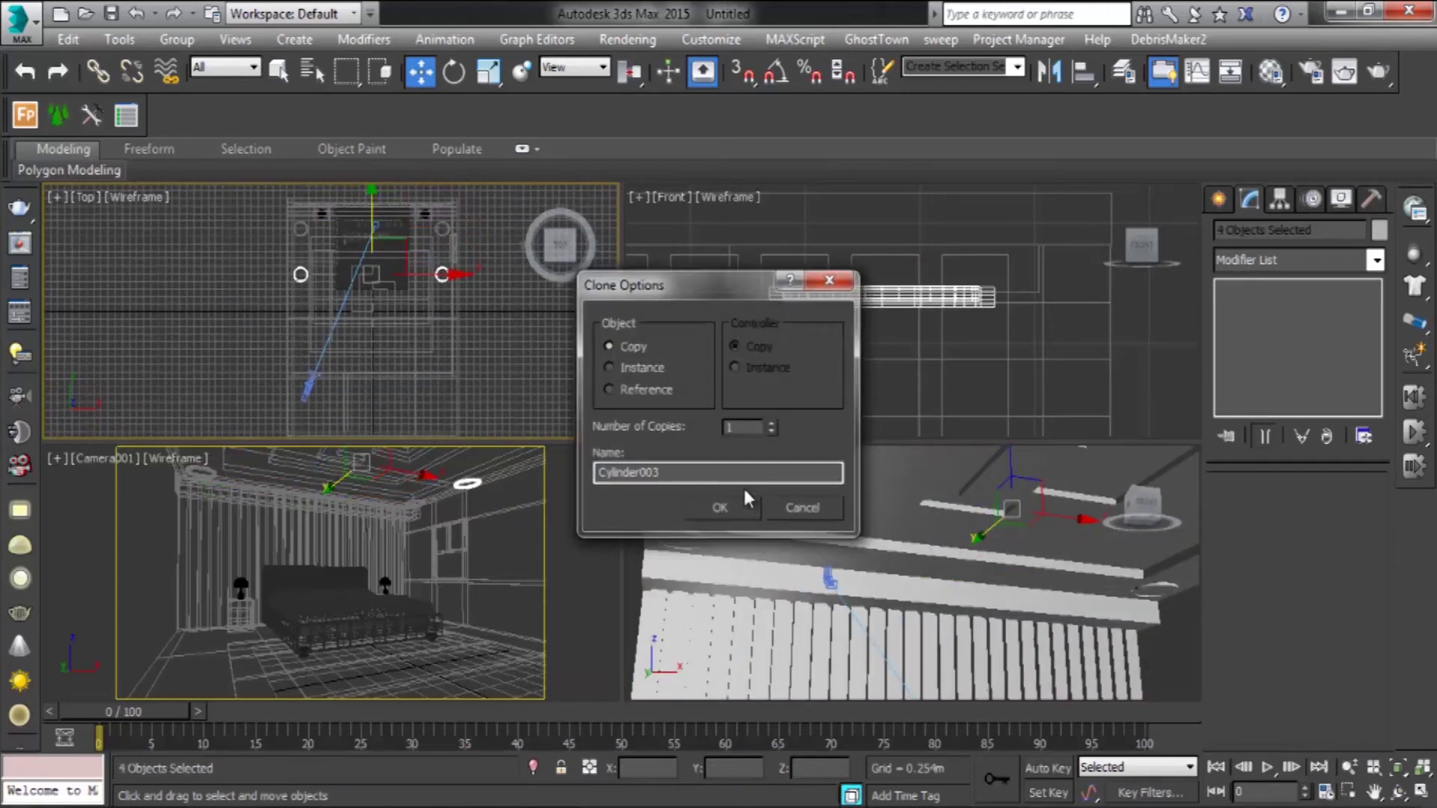
# Step: Confirm the downlight copies and inspect the ring light
pyautogui.click(632, 504)
pyautogui.click(749, 528)
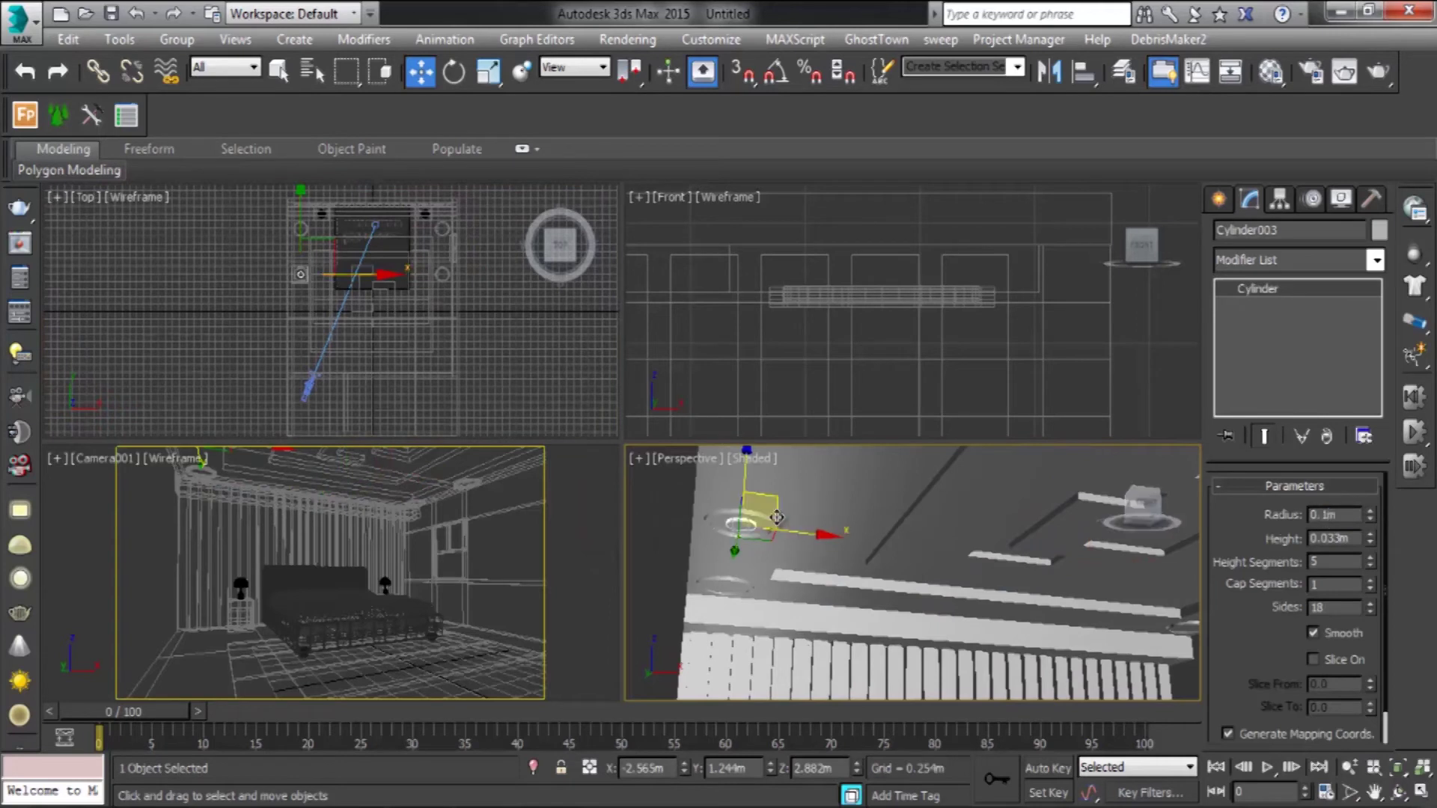
pyautogui.keyDown('alt'); pyautogui.moveTo(696, 501); pyautogui.dragTo(749, 524, button='middle'); pyautogui.keyUp('alt')
pyautogui.click(748, 520)
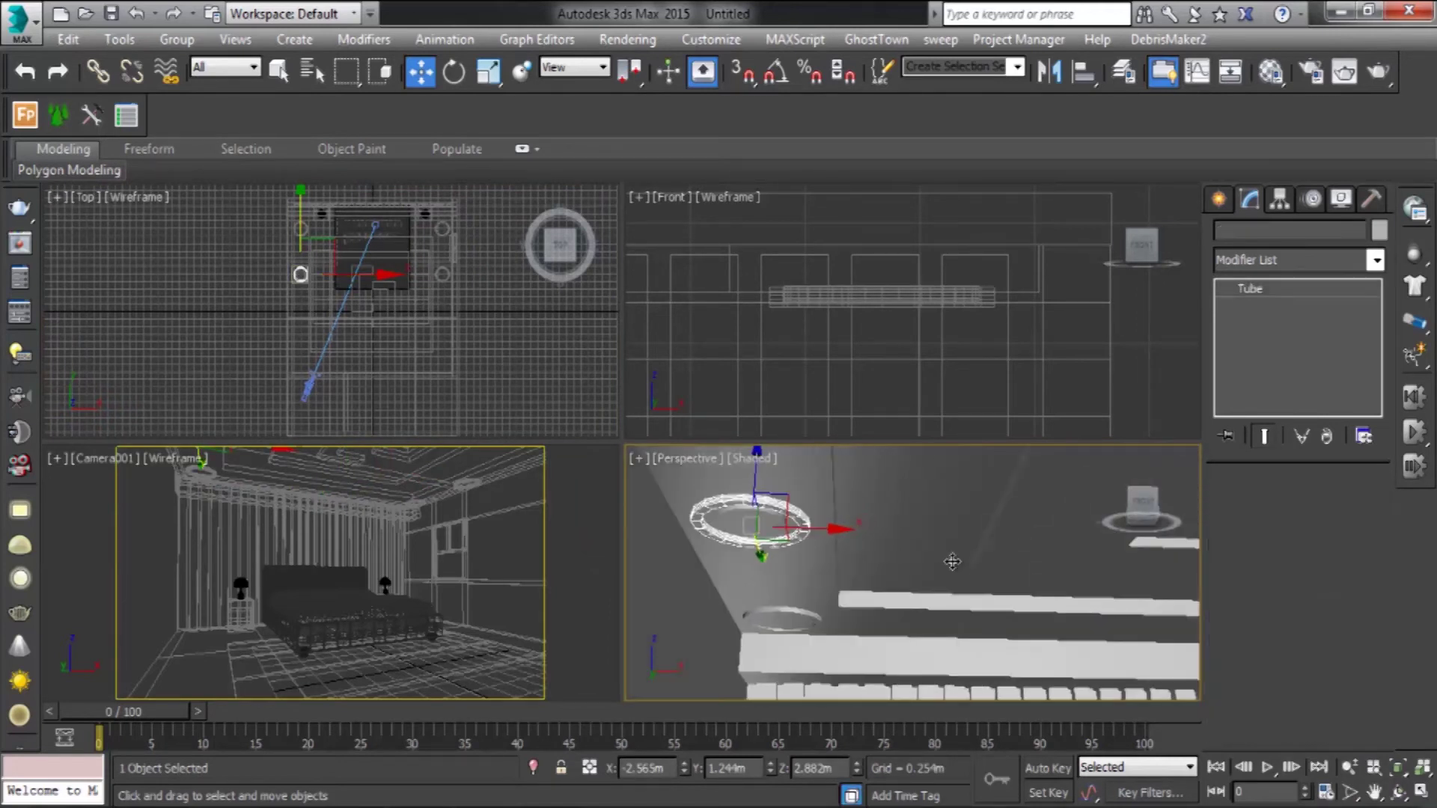
pyautogui.moveTo(1348, 515); pyautogui.dragTo(1328, 515)
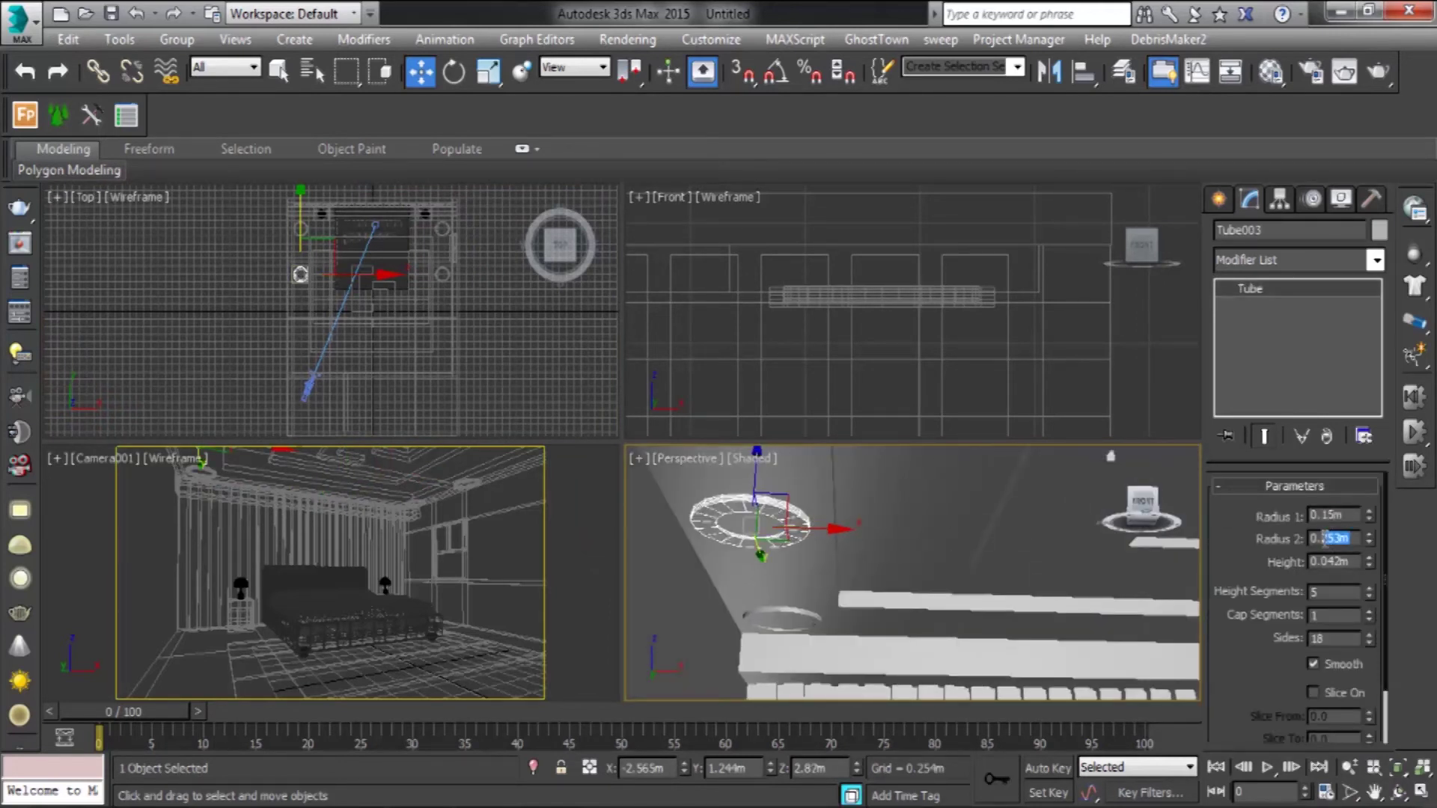
pyautogui.click(453, 254)
# Step: Place another copy of the ring downlight on the bed's opposite side
pyautogui.keyDown('shift'); pyautogui.moveTo(482, 283); pyautogui.dragTo(397, 283); pyautogui.keyUp('shift')
pyautogui.click(721, 507)
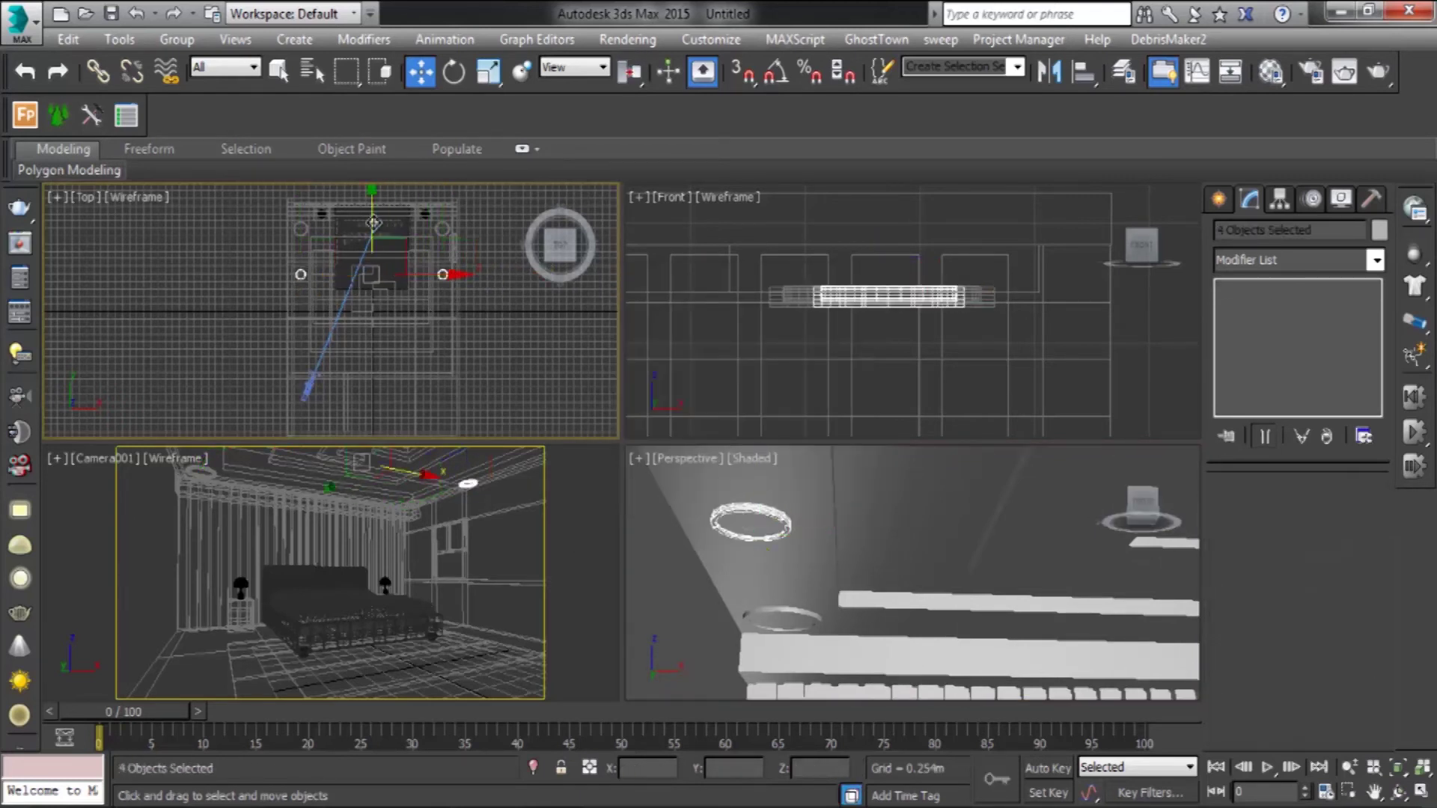
pyautogui.scroll(-3, 931, 532)
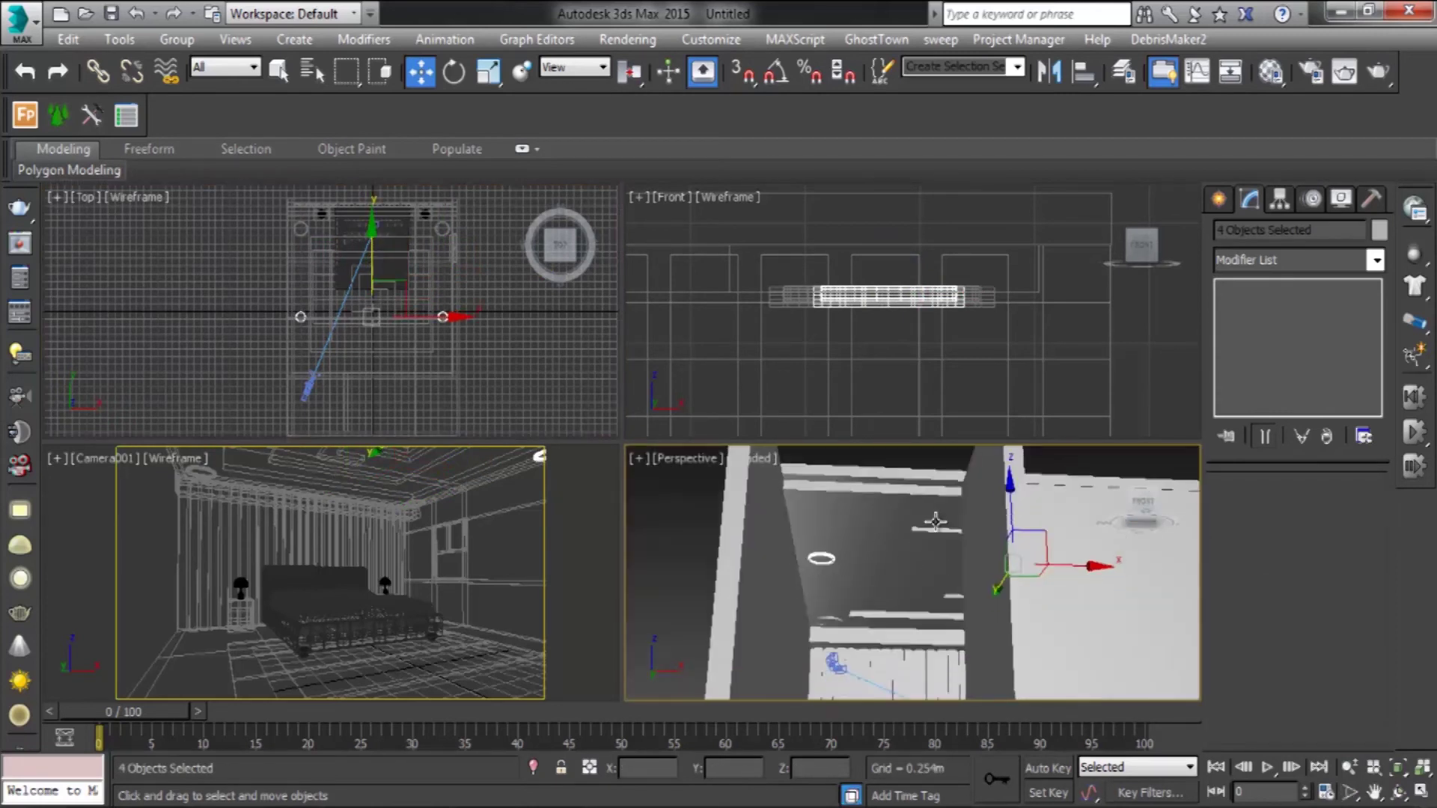
pyautogui.scroll(-3, 1040, 491)
pyautogui.moveTo(874, 565)
pyautogui.mouseDown(button='middle')
pyautogui.moveTo(1013, 588)
pyautogui.moveTo(990, 626)
pyautogui.mouseUp(button='middle')
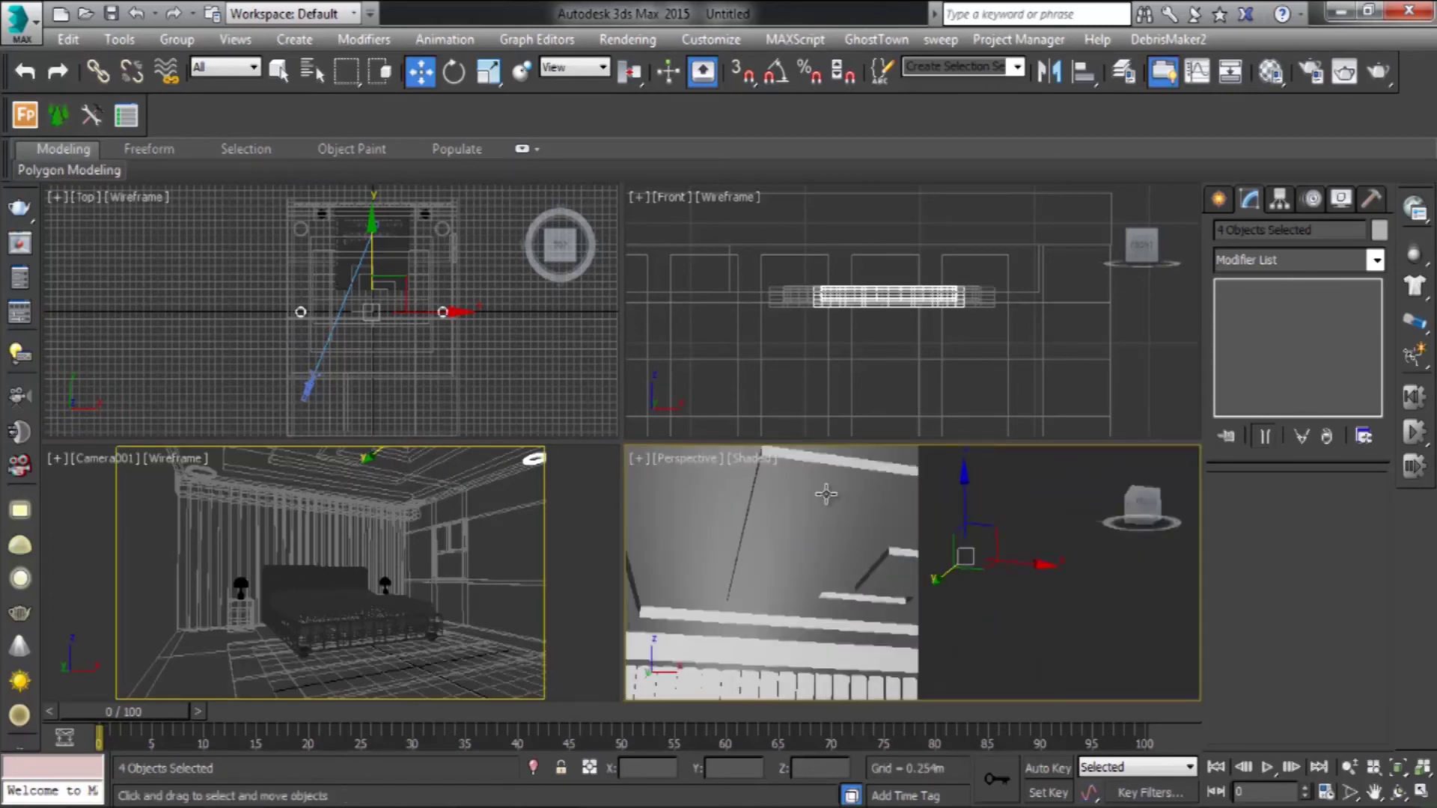
pyautogui.moveTo(826, 494); pyautogui.dragTo(937, 571, button='middle')
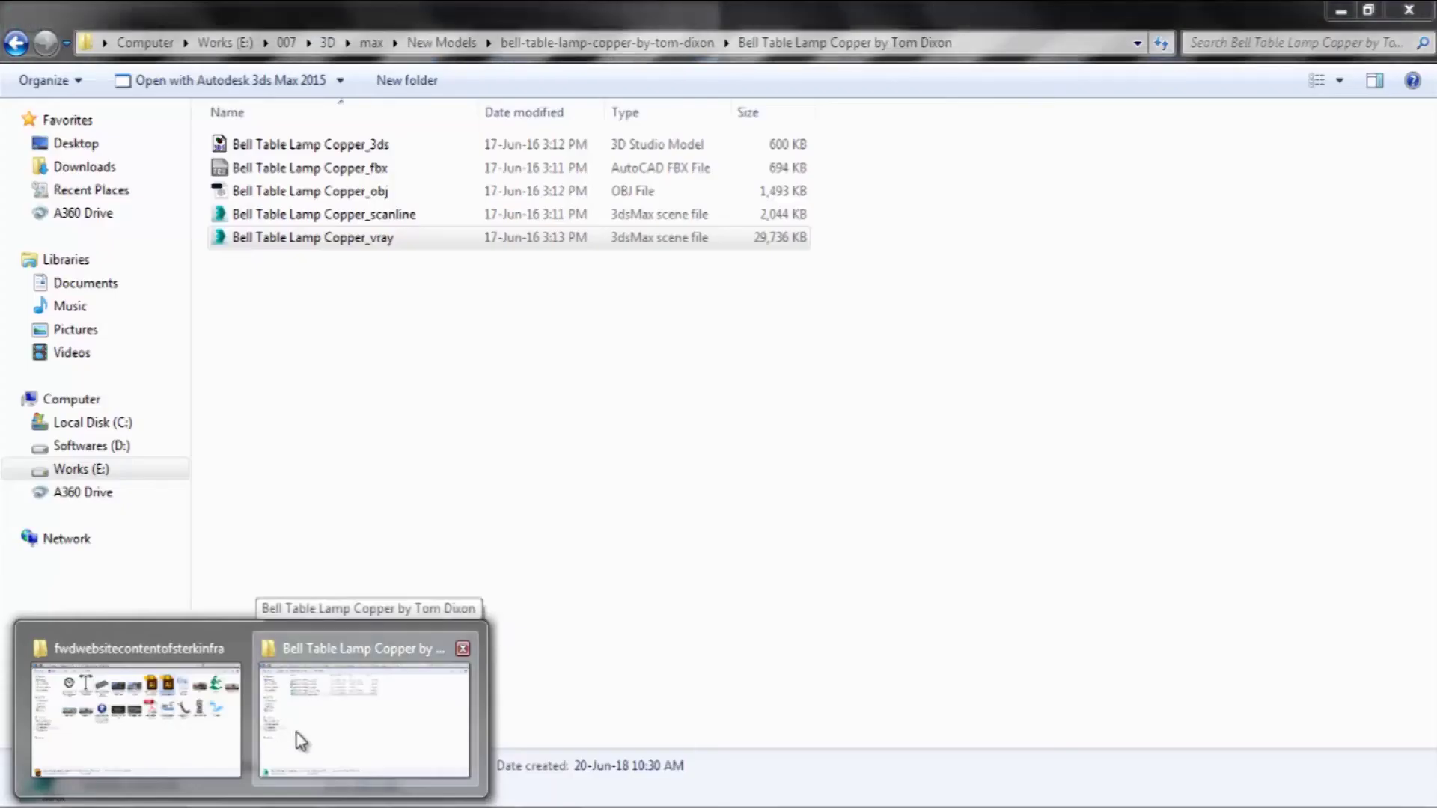
# Step: Browse the bell-table-lamp and last-floor-lamp folders in New Models, previewing the floor lamp
pyautogui.click(295, 738)
pyautogui.hotkey('alt', 'Up')
pyautogui.hotkey('alt', 'Up')
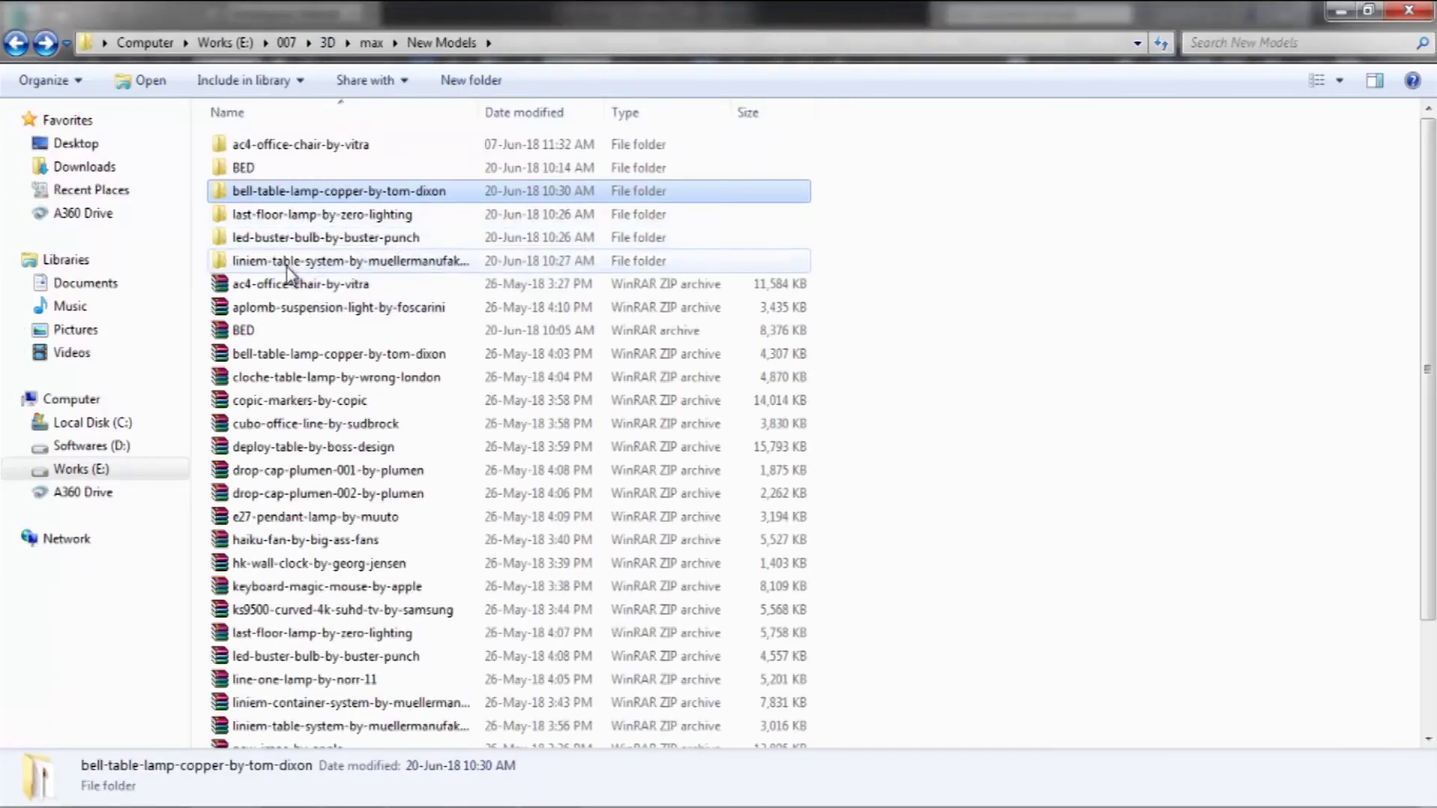
pyautogui.doubleClick(306, 193)
pyautogui.hotkey('alt', 'Up')
pyautogui.doubleClick(321, 214)
pyautogui.doubleClick(310, 174)
pyautogui.hotkey('alt', 'F4')
pyautogui.press('BackSpace')
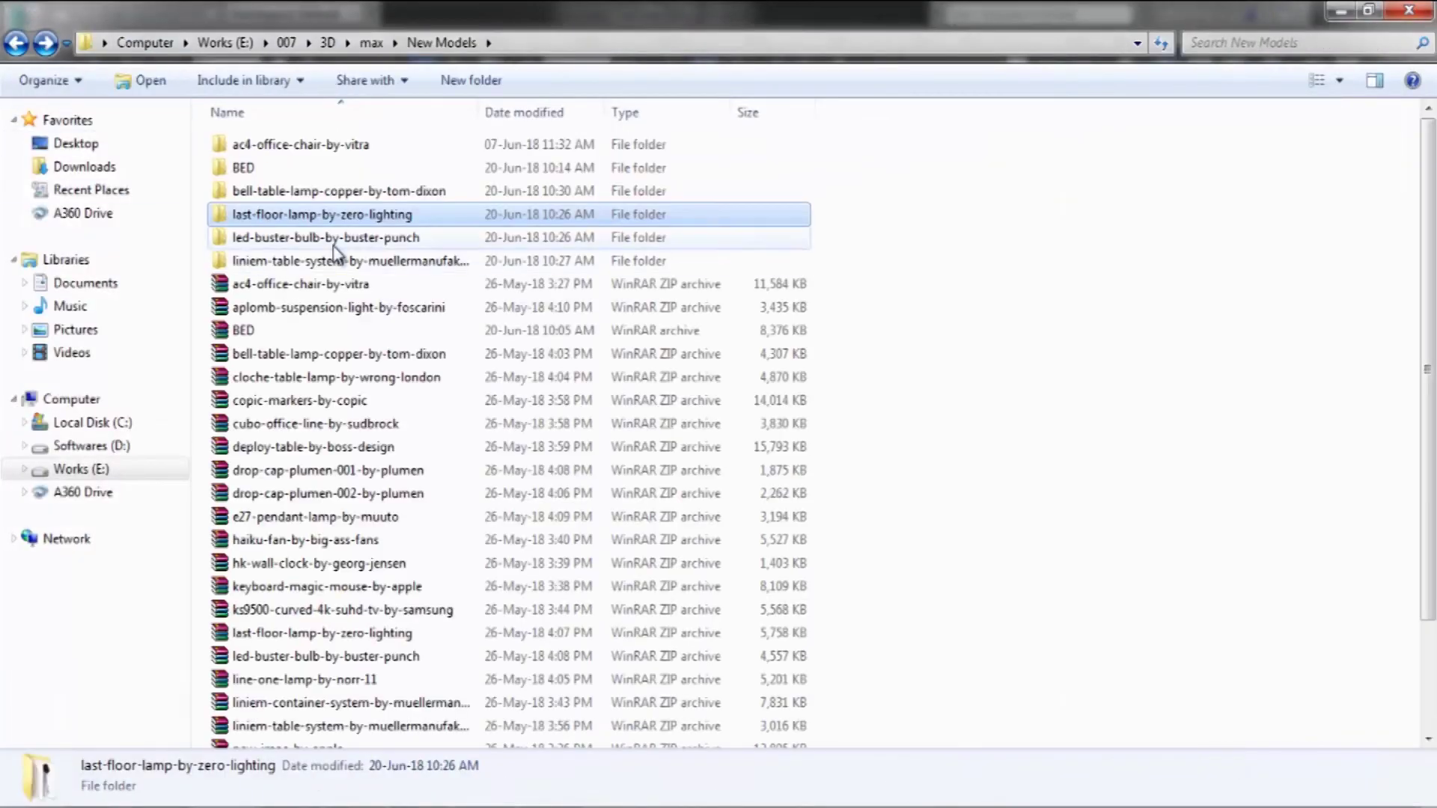
# Step: Preview the line-one-lamp-by-norr-11 and wan-s-lamp-by-flos archive pictures
pyautogui.scroll(-2, 333, 464)
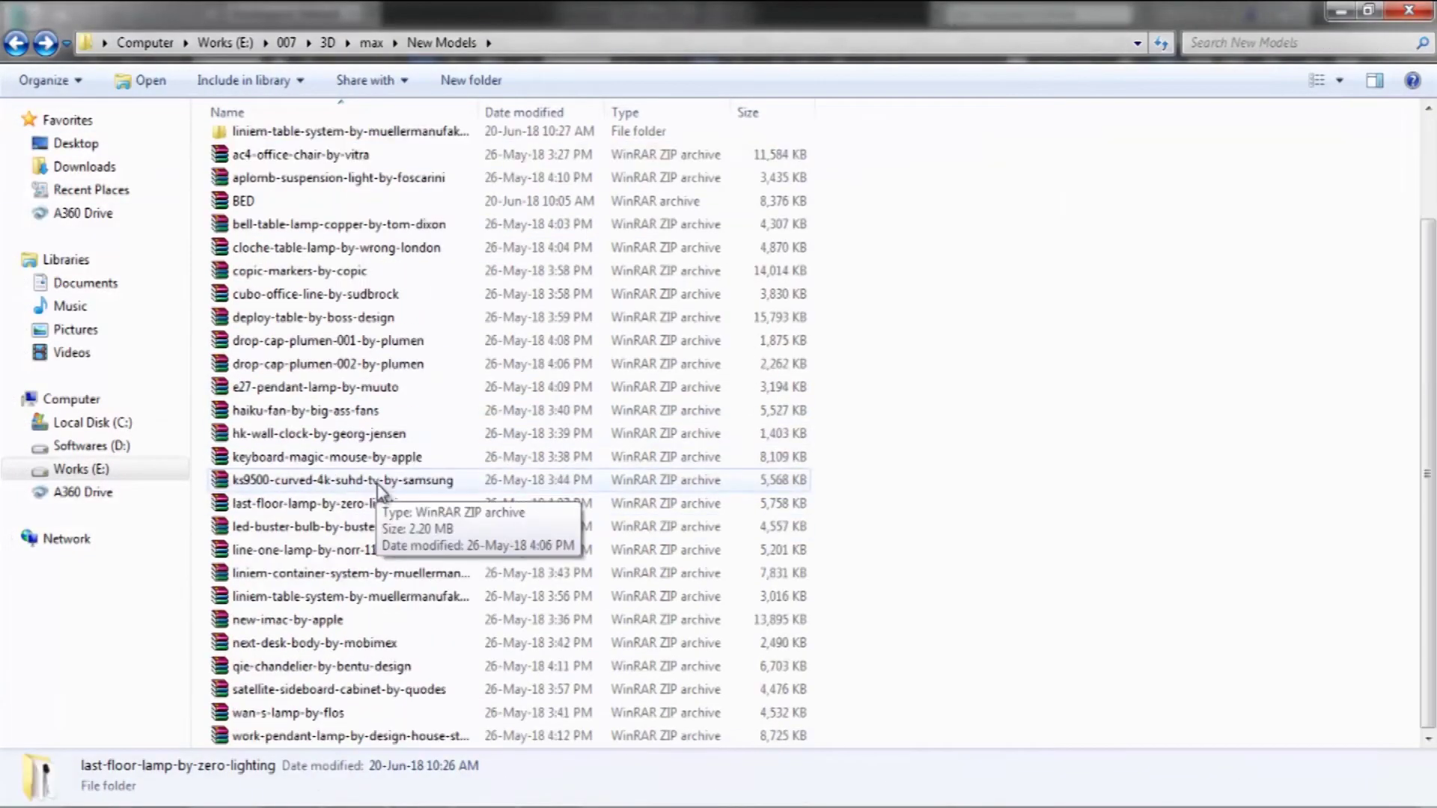
pyautogui.press('e')
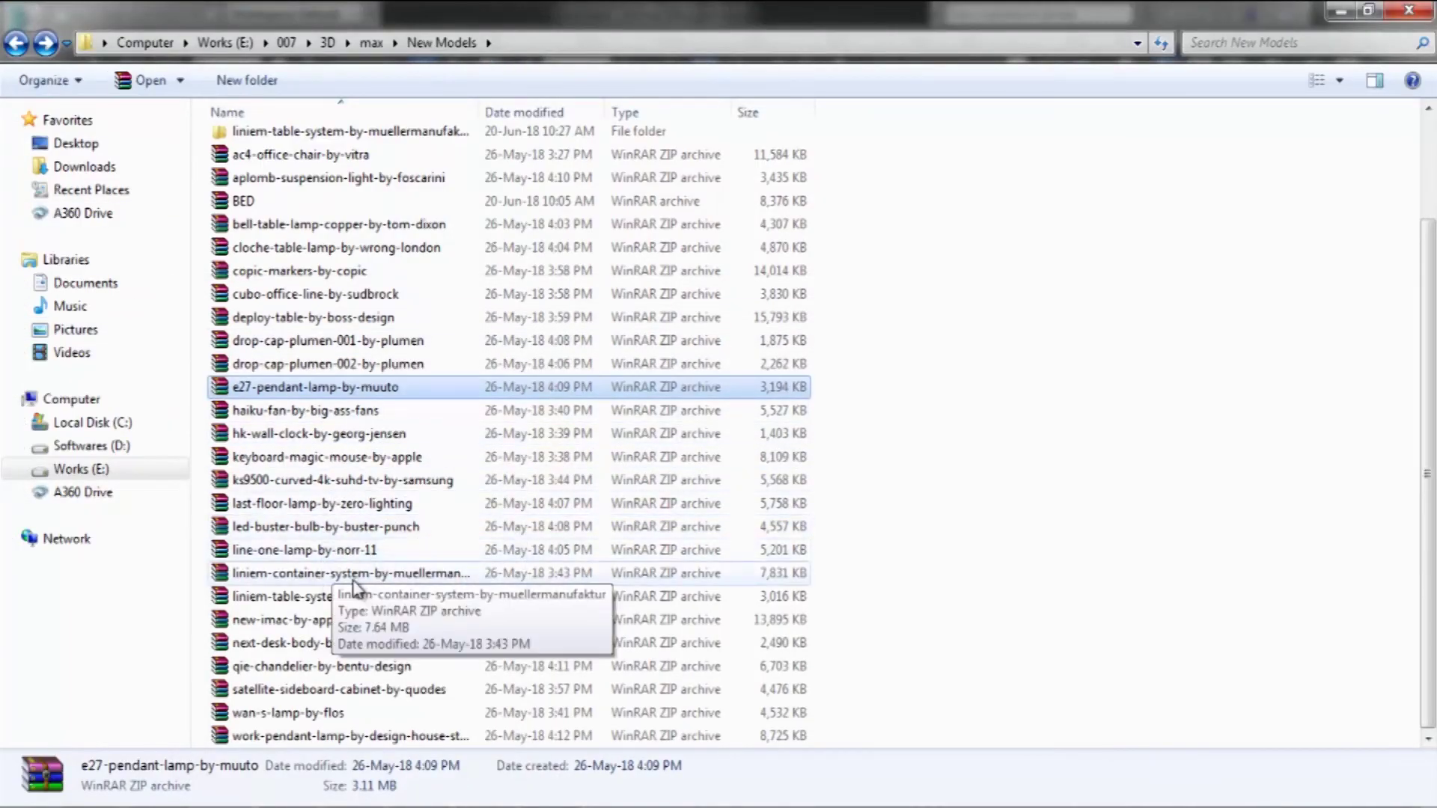
pyautogui.click(335, 552)
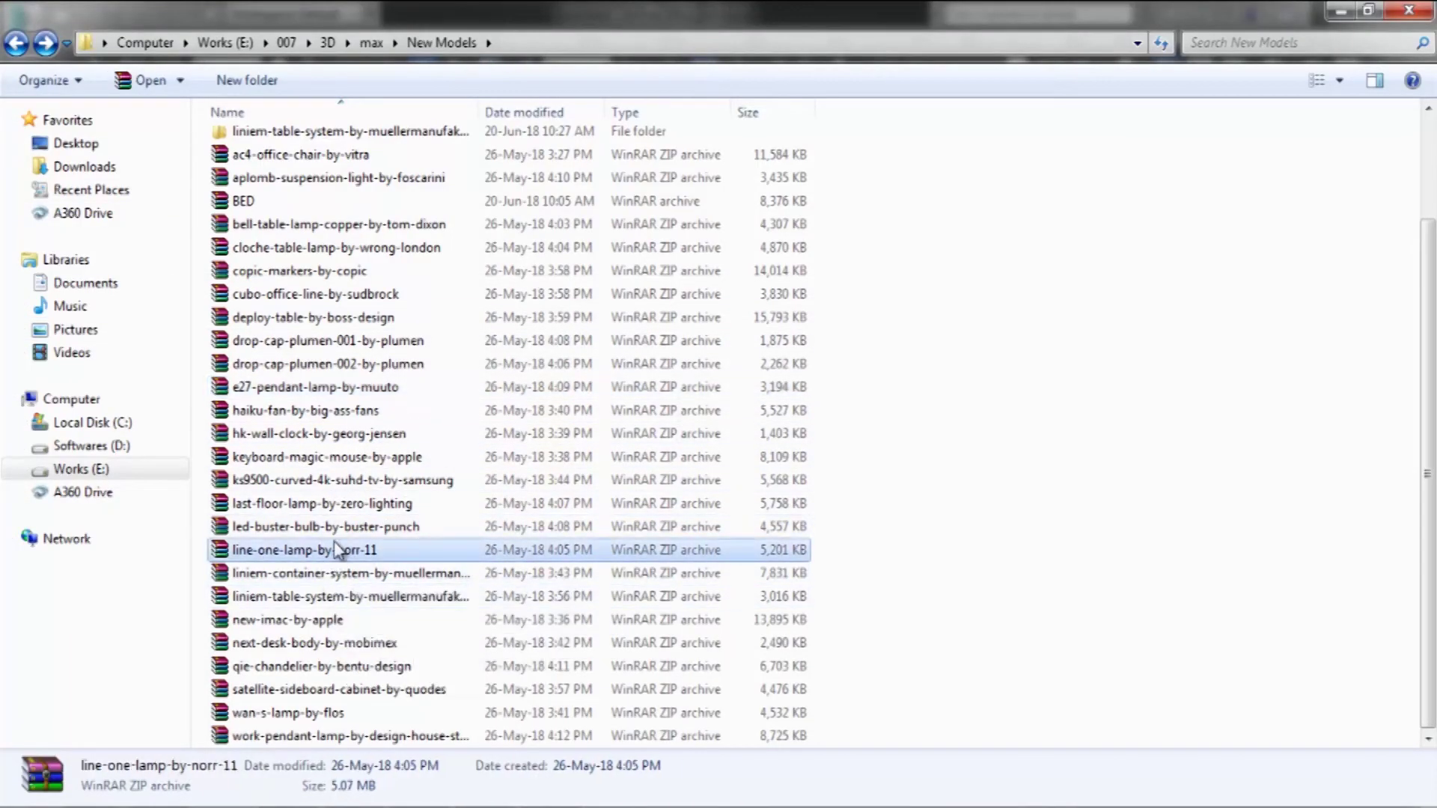
pyautogui.doubleClick(389, 552)
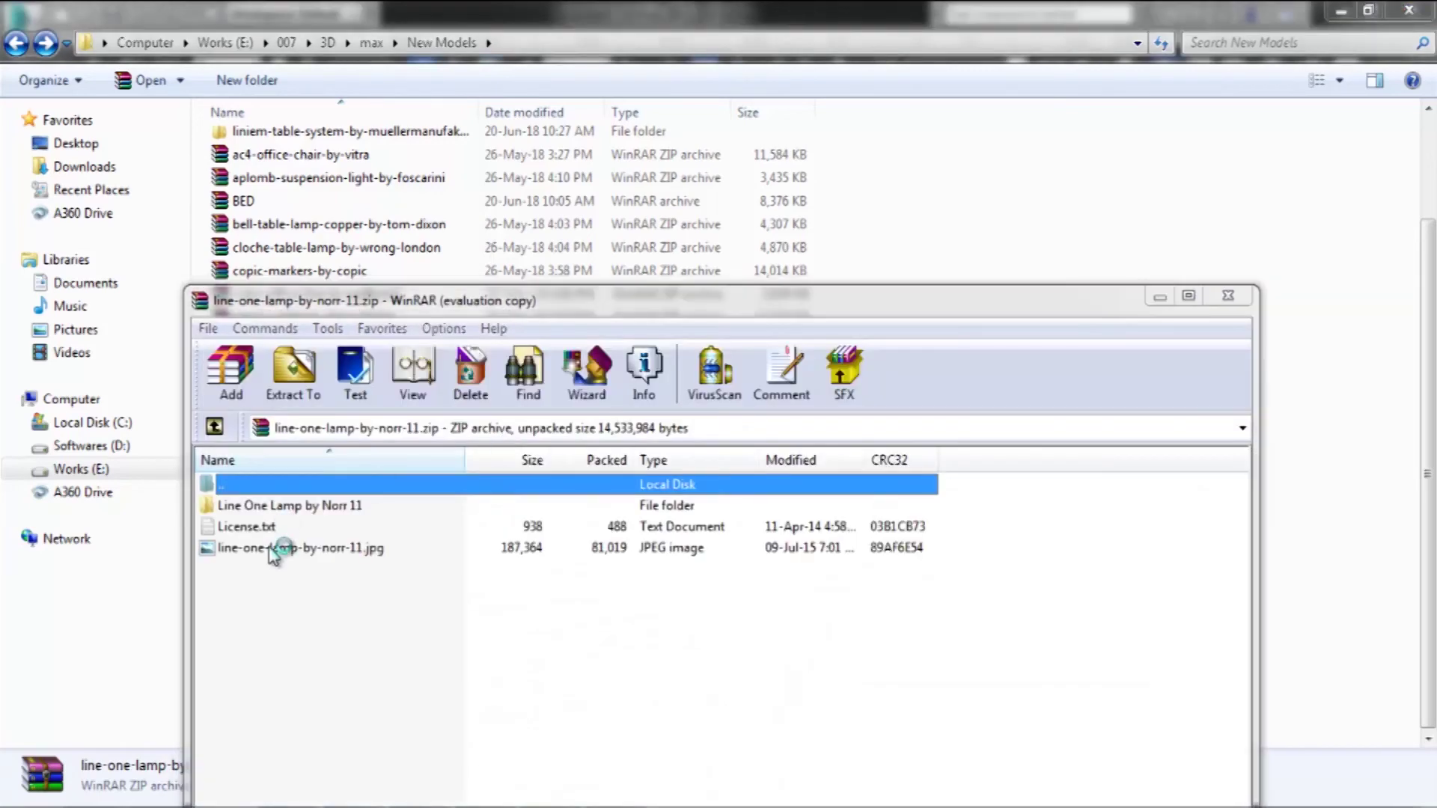
pyautogui.doubleClick(314, 547)
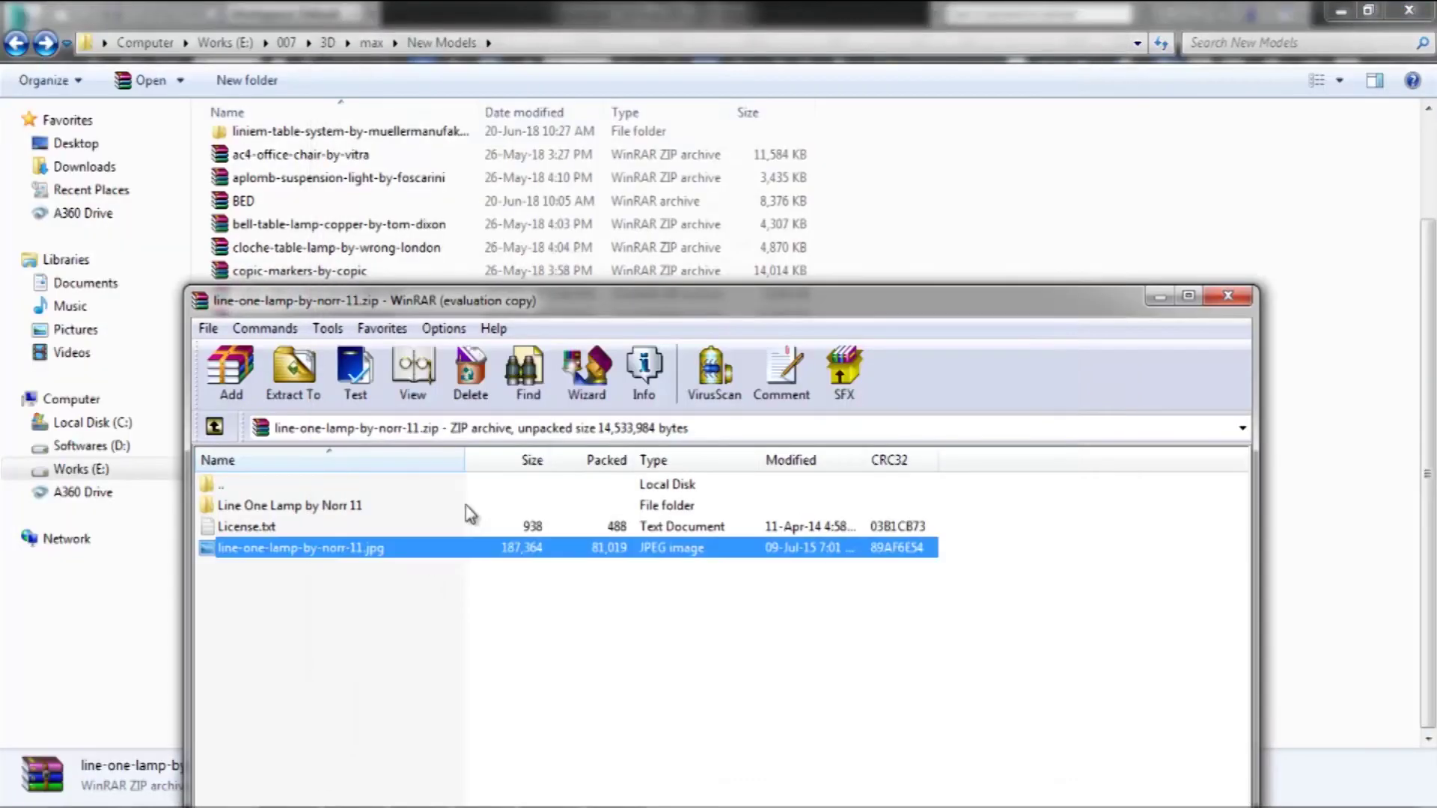
pyautogui.press('Escape')
pyautogui.click(322, 596)
pyautogui.doubleClick(384, 711)
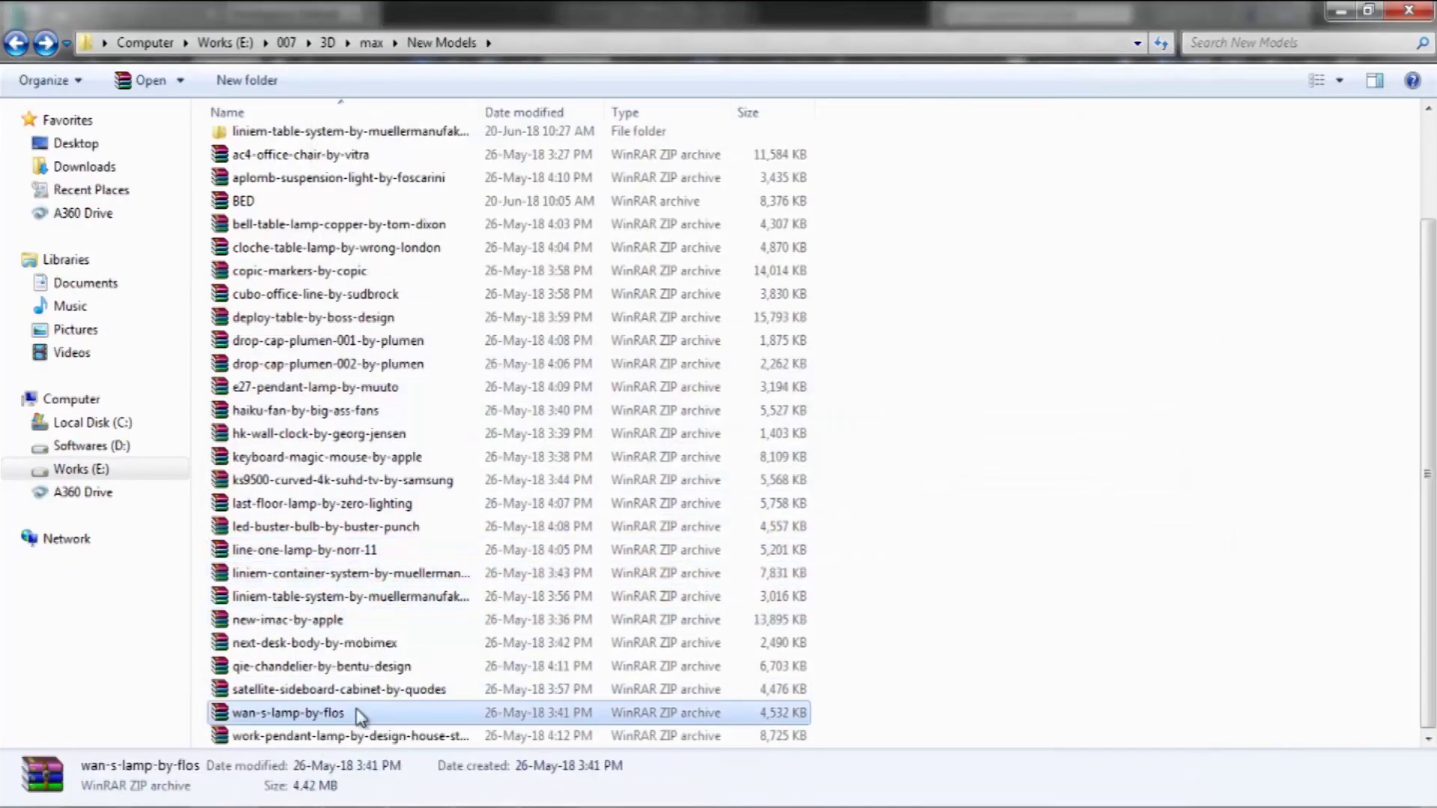
pyautogui.press('Escape')
pyautogui.press('Down')
pyautogui.press('Return')
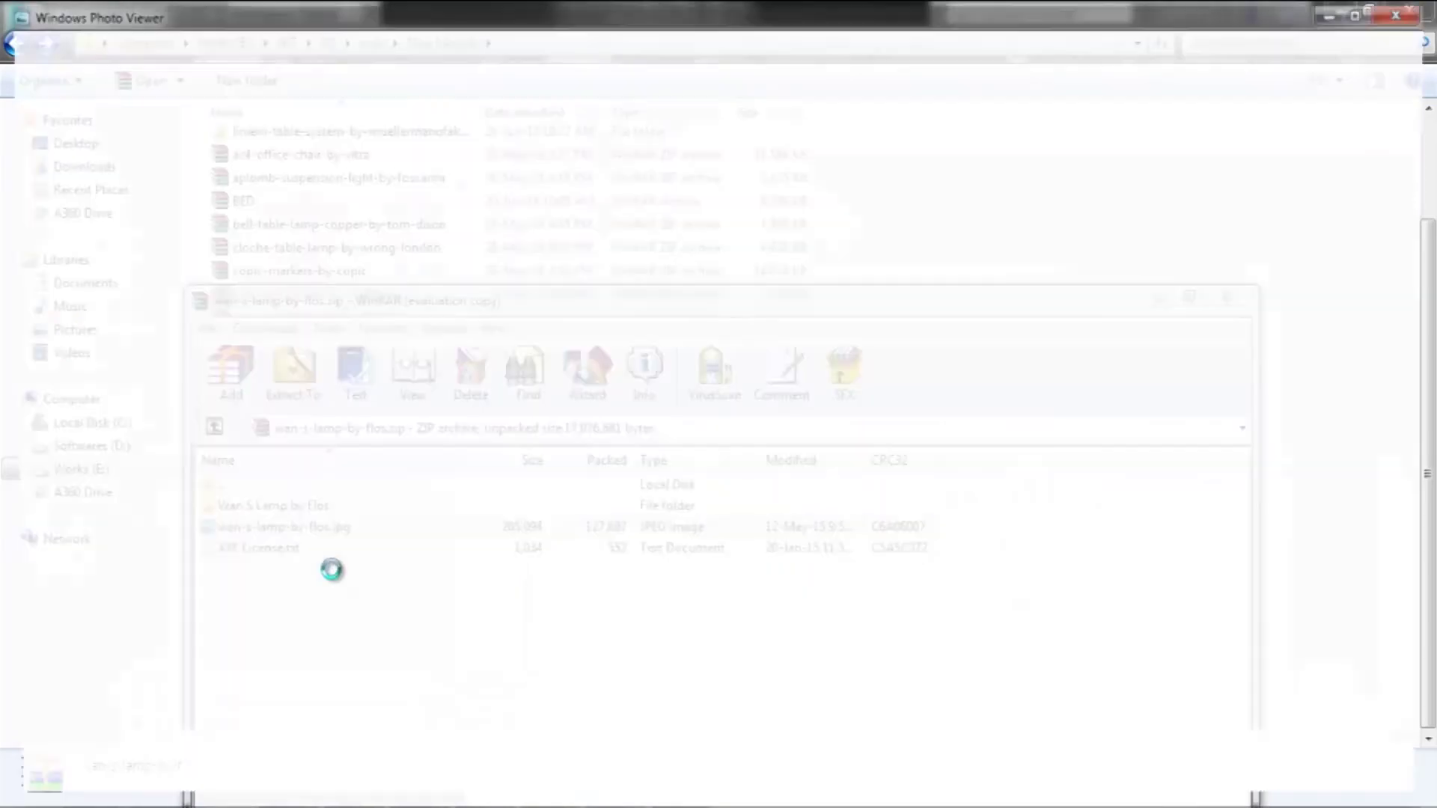
pyautogui.press('Escape')
pyautogui.press('Escape')
# Step: Extract wan-s-lamp-by-flos and its Wan S lamp_vray archive, then merge the .max file into the scene
pyautogui.rightClick(239, 713)
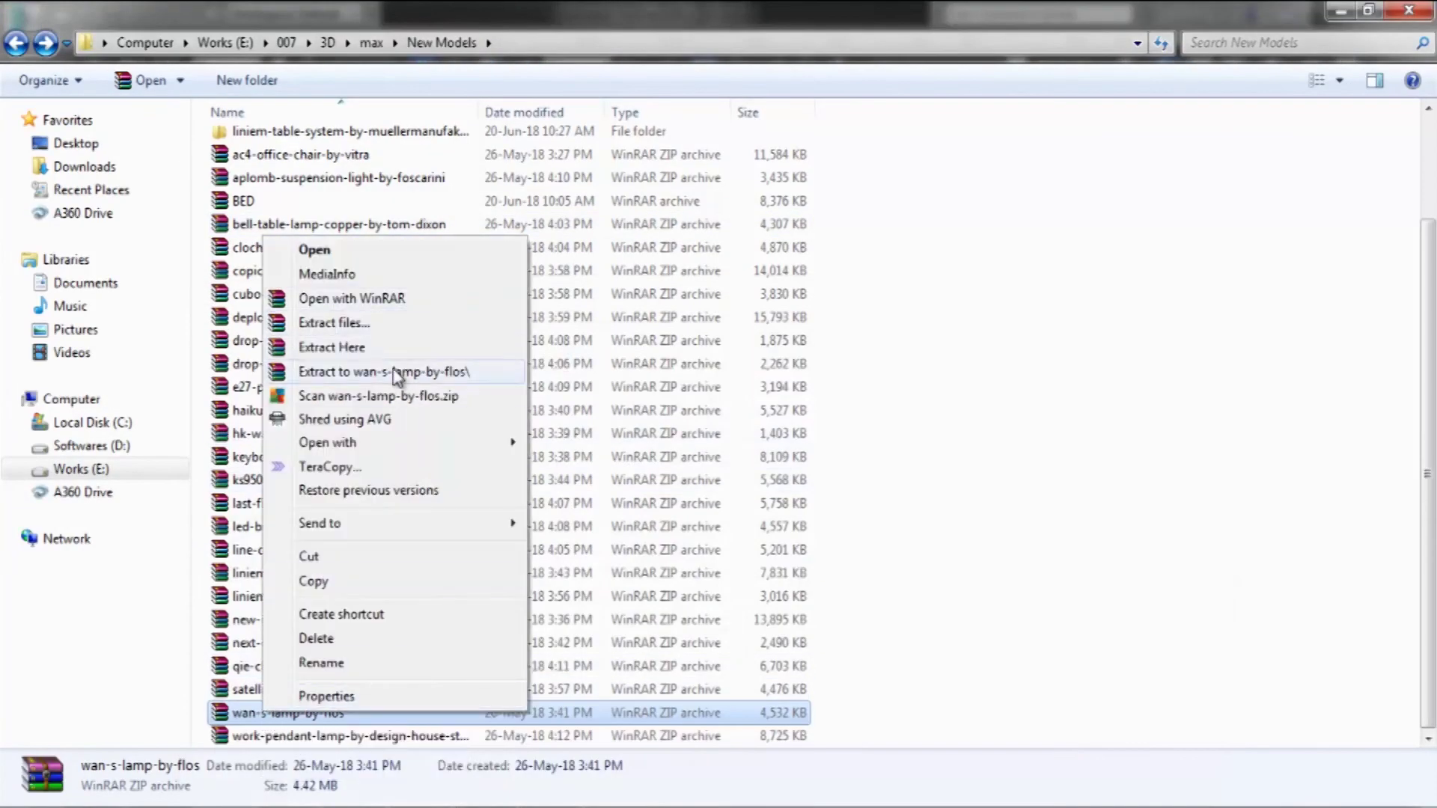
pyautogui.click(351, 369)
pyautogui.doubleClick(287, 285)
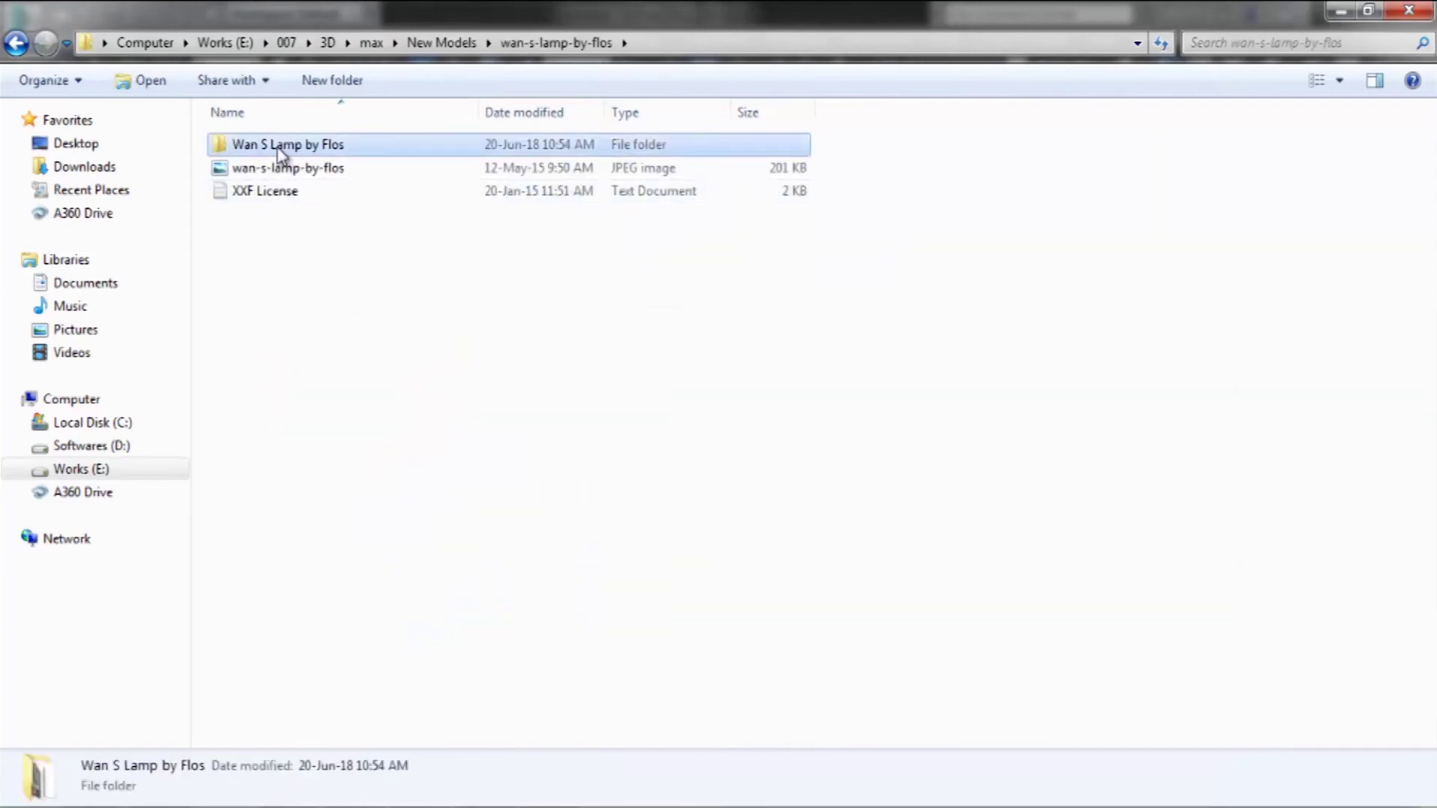
pyautogui.doubleClick(277, 145)
pyautogui.moveTo(285, 237); pyautogui.dragTo(264, 271)
pyautogui.rightClick(263, 271)
pyautogui.click(339, 301)
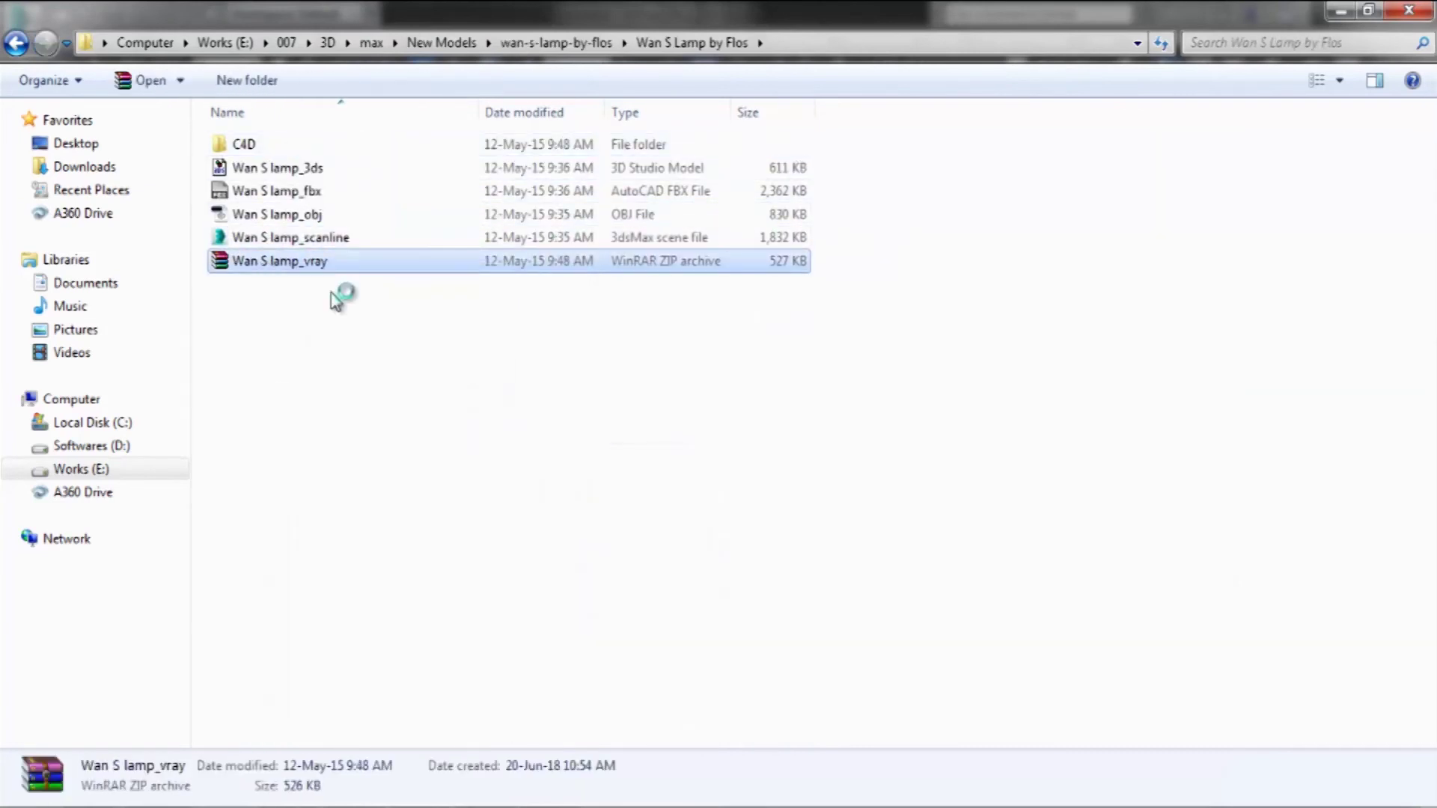
pyautogui.doubleClick(282, 167)
pyautogui.moveTo(268, 190)
pyautogui.mouseDown()
pyautogui.moveTo(522, 540)
pyautogui.moveTo(943, 574)
pyautogui.mouseUp()
pyautogui.click(996, 608)
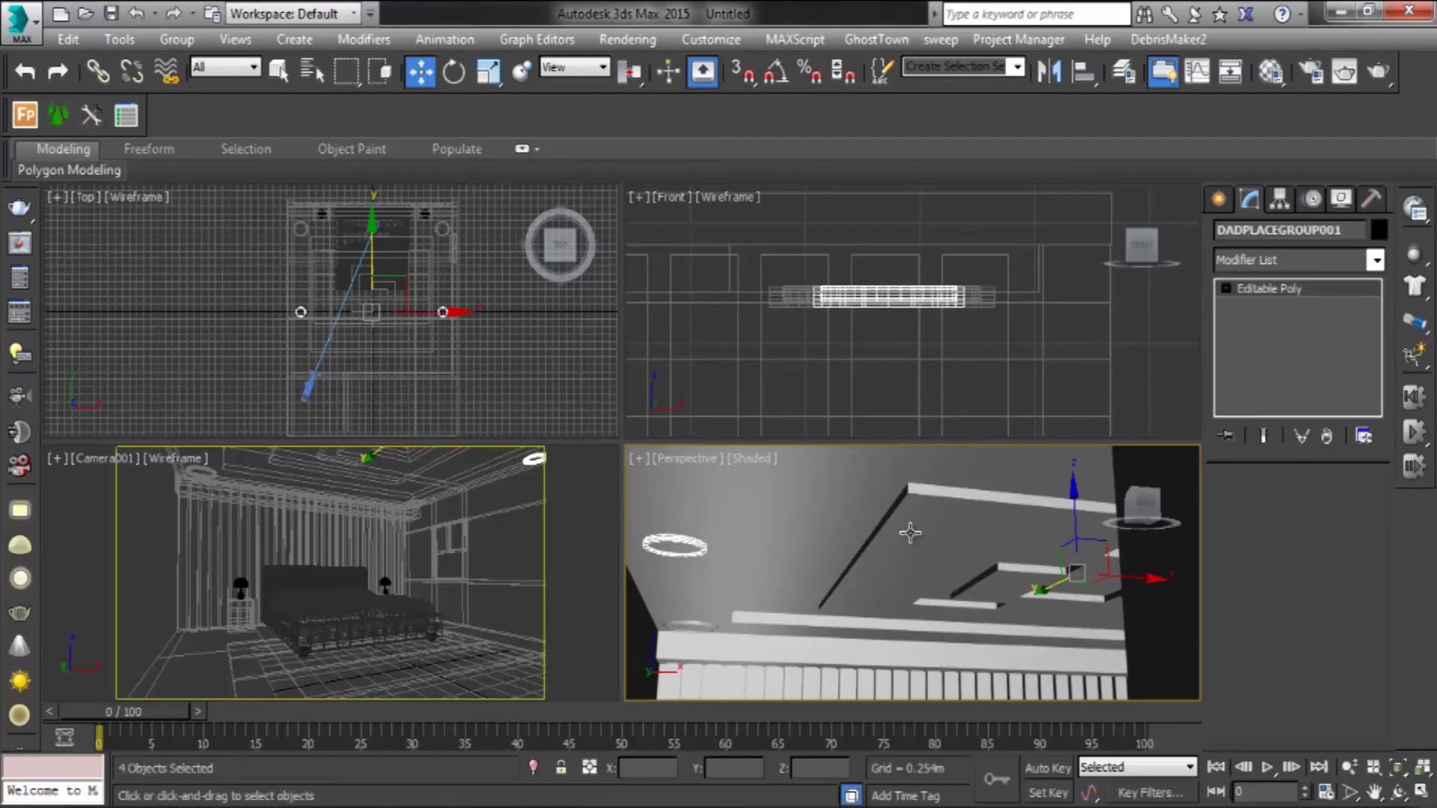
# Step: Place the merged FLOS_WAN_S pendant lamp and adjust its vertices in Editable Poly
pyautogui.click(909, 533)
pyautogui.moveTo(910, 533)
pyautogui.mouseDown(button='middle')
pyautogui.moveTo(965, 572)
pyautogui.moveTo(958, 584)
pyautogui.mouseUp(button='middle')
pyautogui.hotkey('alt', 'w')
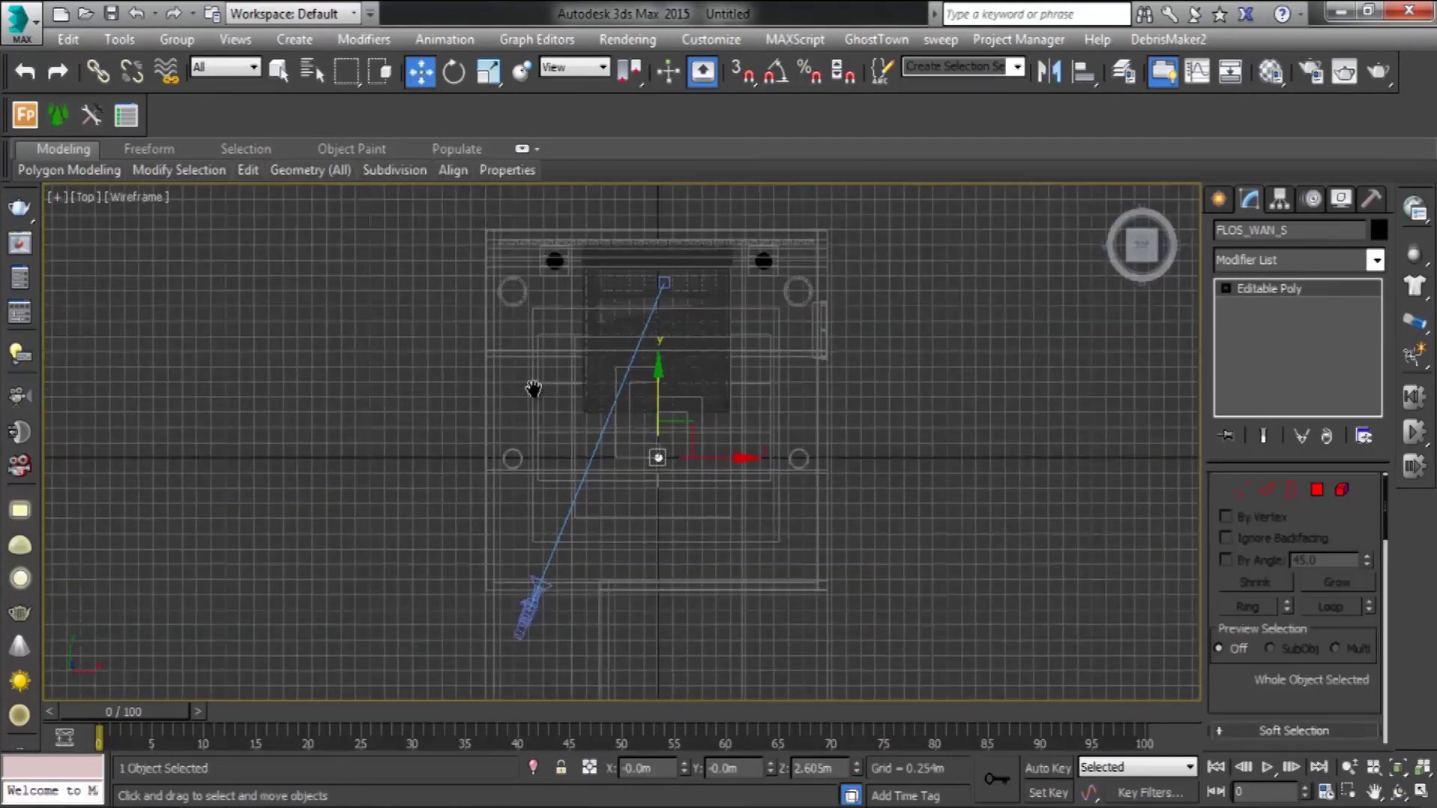
pyautogui.click(724, 251)
pyautogui.hotkey('alt', 'w')
pyautogui.hotkey('alt', 'w')
pyautogui.press('z')
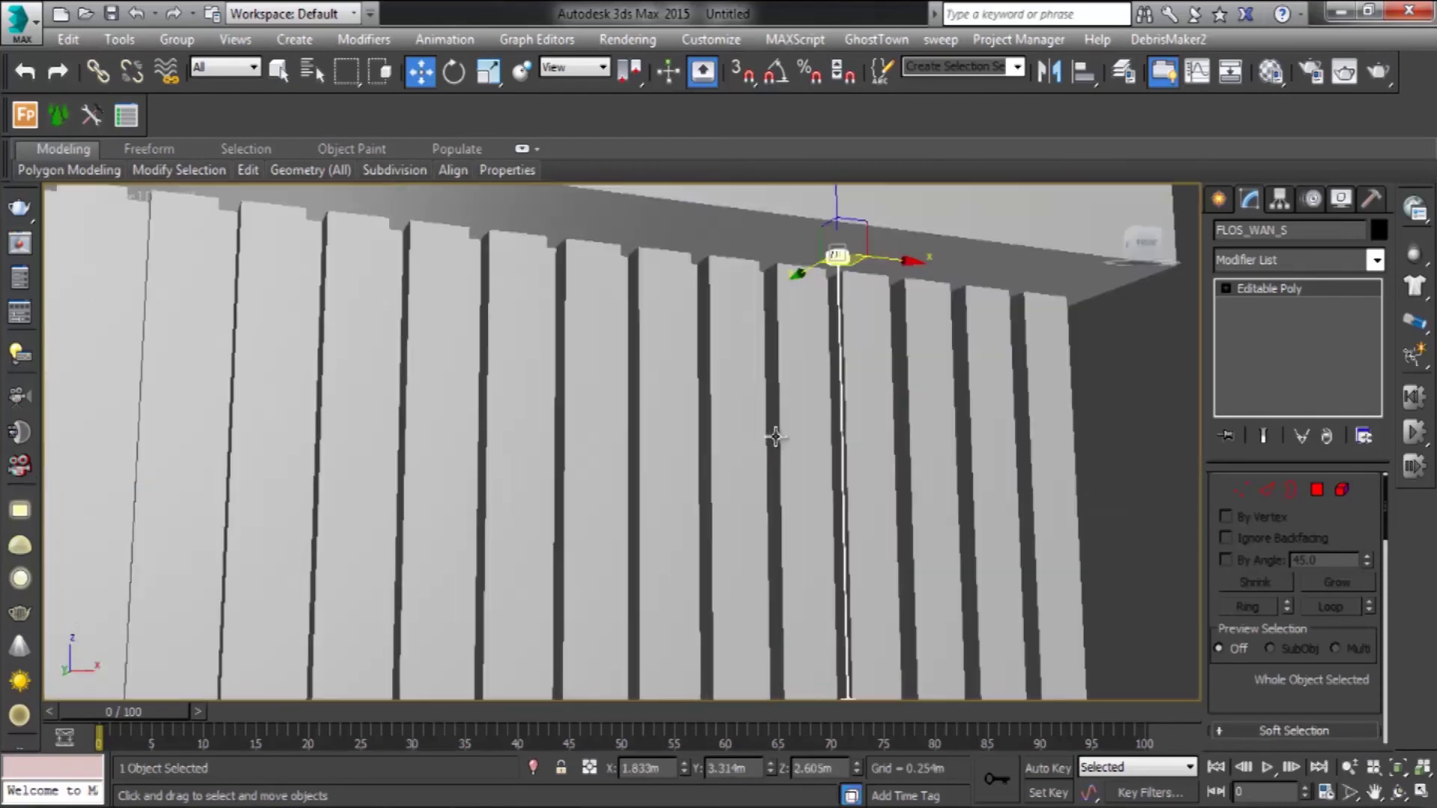
pyautogui.moveTo(844, 293)
pyautogui.keyDown('alt'); pyautogui.mouseDown(button='middle')
pyautogui.moveTo(765, 312)
pyautogui.moveTo(773, 226)
pyautogui.mouseUp(button='middle'); pyautogui.keyUp('alt')
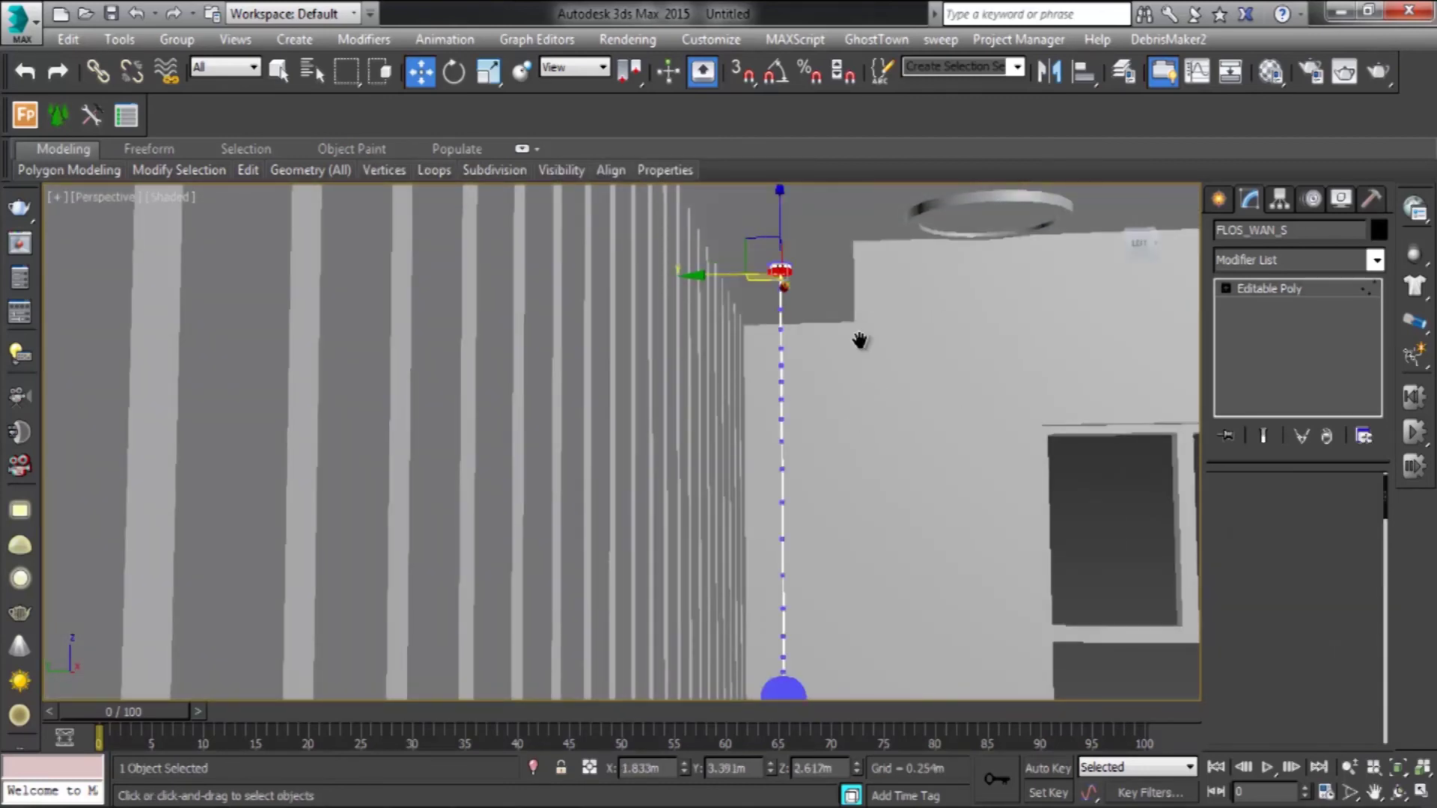
pyautogui.moveTo(859, 341); pyautogui.dragTo(752, 266, button='middle')
pyautogui.press('1')
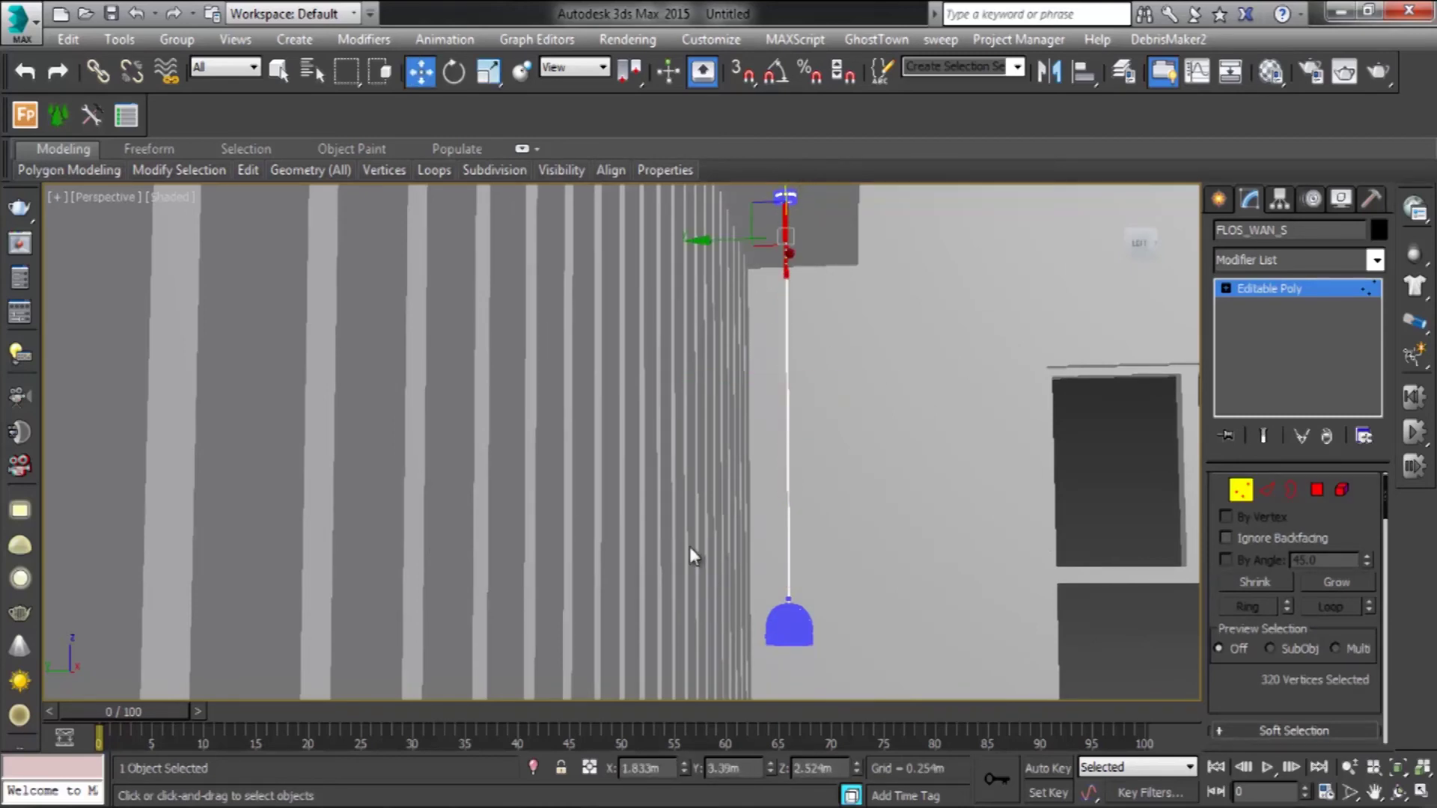
pyautogui.keyDown('alt'); pyautogui.moveTo(818, 332); pyautogui.dragTo(630, 406, button='middle'); pyautogui.keyUp('alt')
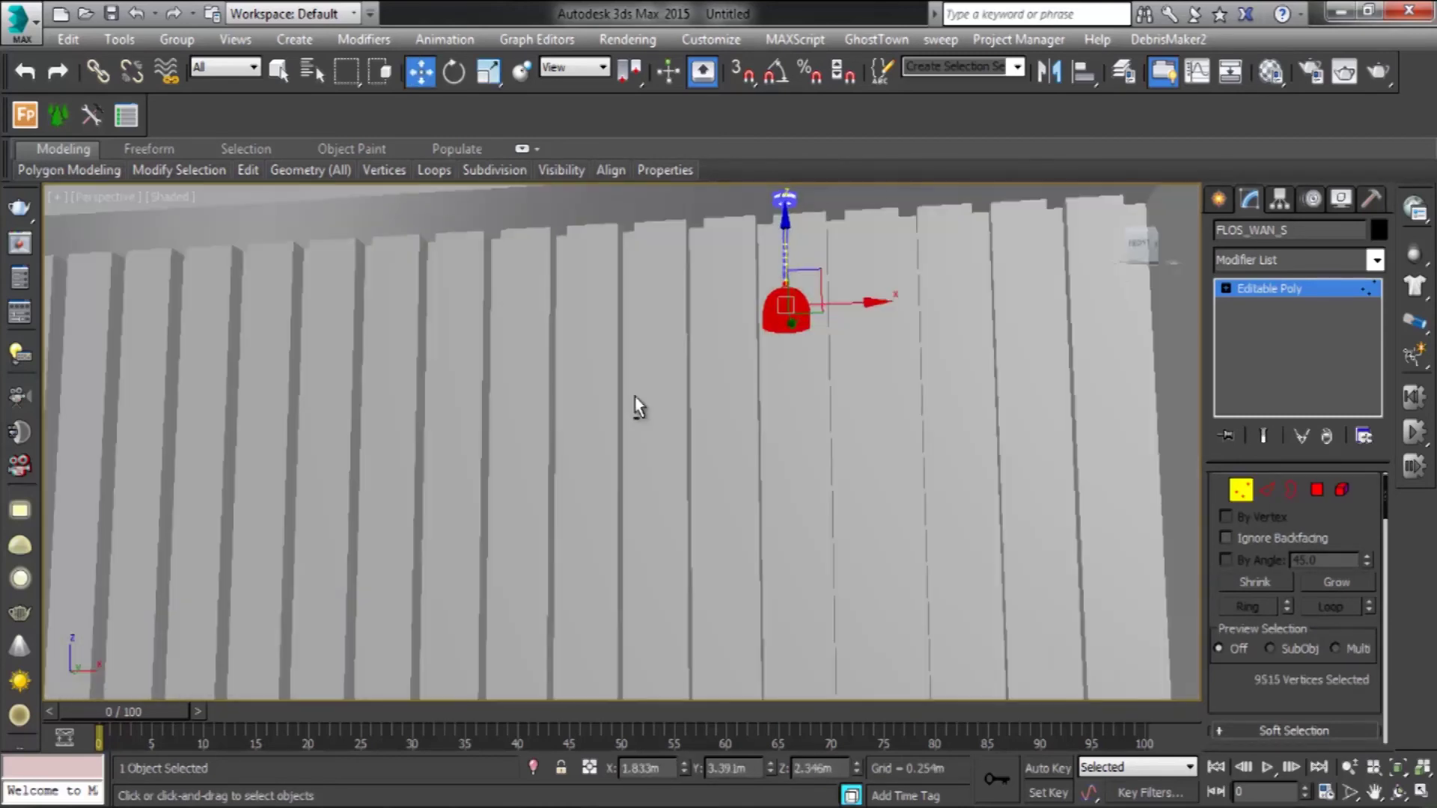
# Step: Shift-clone the pendant lamp and position the copy over the right nightstand
pyautogui.scroll(-3, 780, 320)
pyautogui.scroll(-3, 779, 315)
pyautogui.scroll(-2, 774, 307)
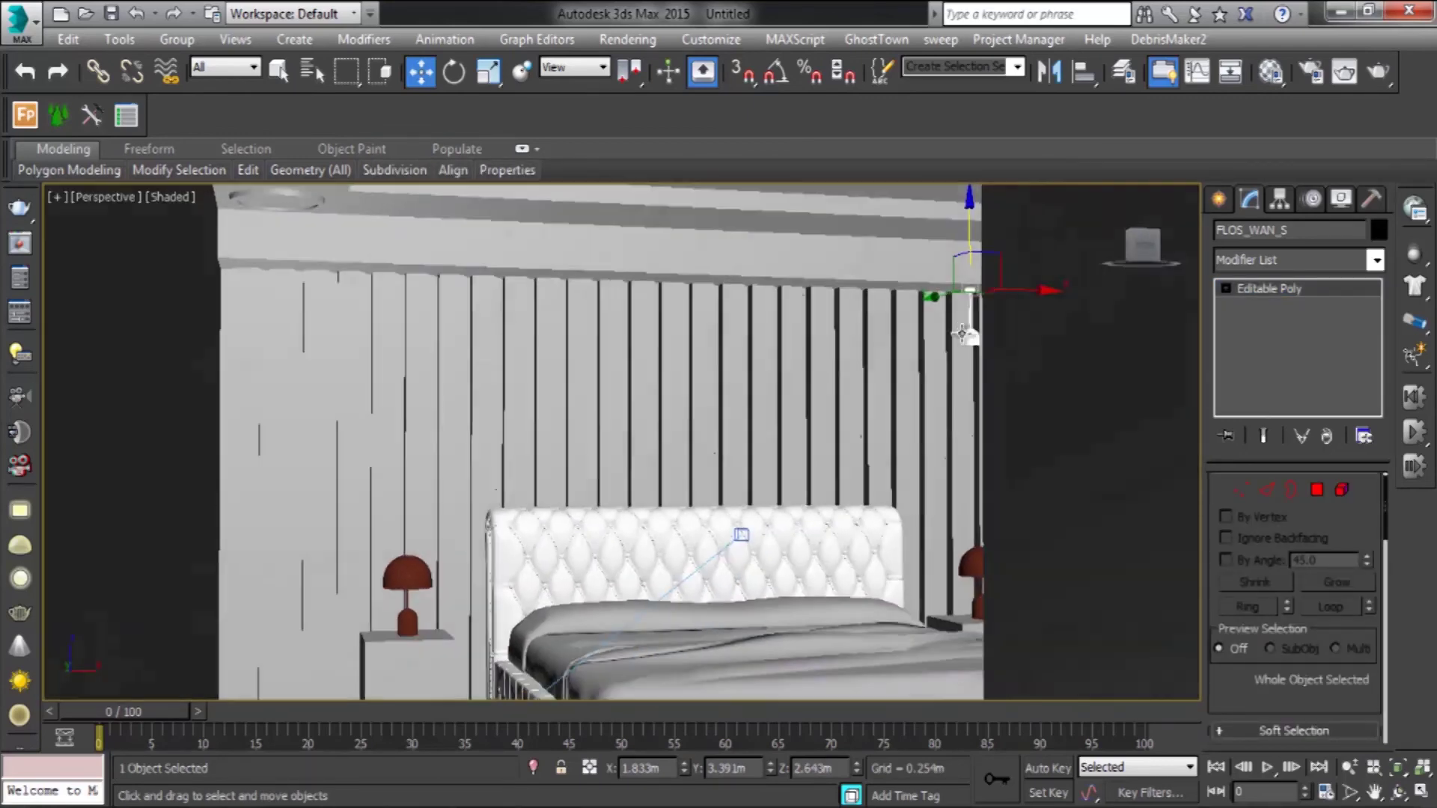
pyautogui.keyDown('shift'); pyautogui.moveTo(778, 281); pyautogui.dragTo(1025, 283); pyautogui.keyUp('shift')
pyautogui.click(722, 506)
pyautogui.press('t')
pyautogui.moveTo(679, 277); pyautogui.dragTo(798, 366, button='middle')
pyautogui.moveTo(798, 367); pyautogui.dragTo(801, 370)
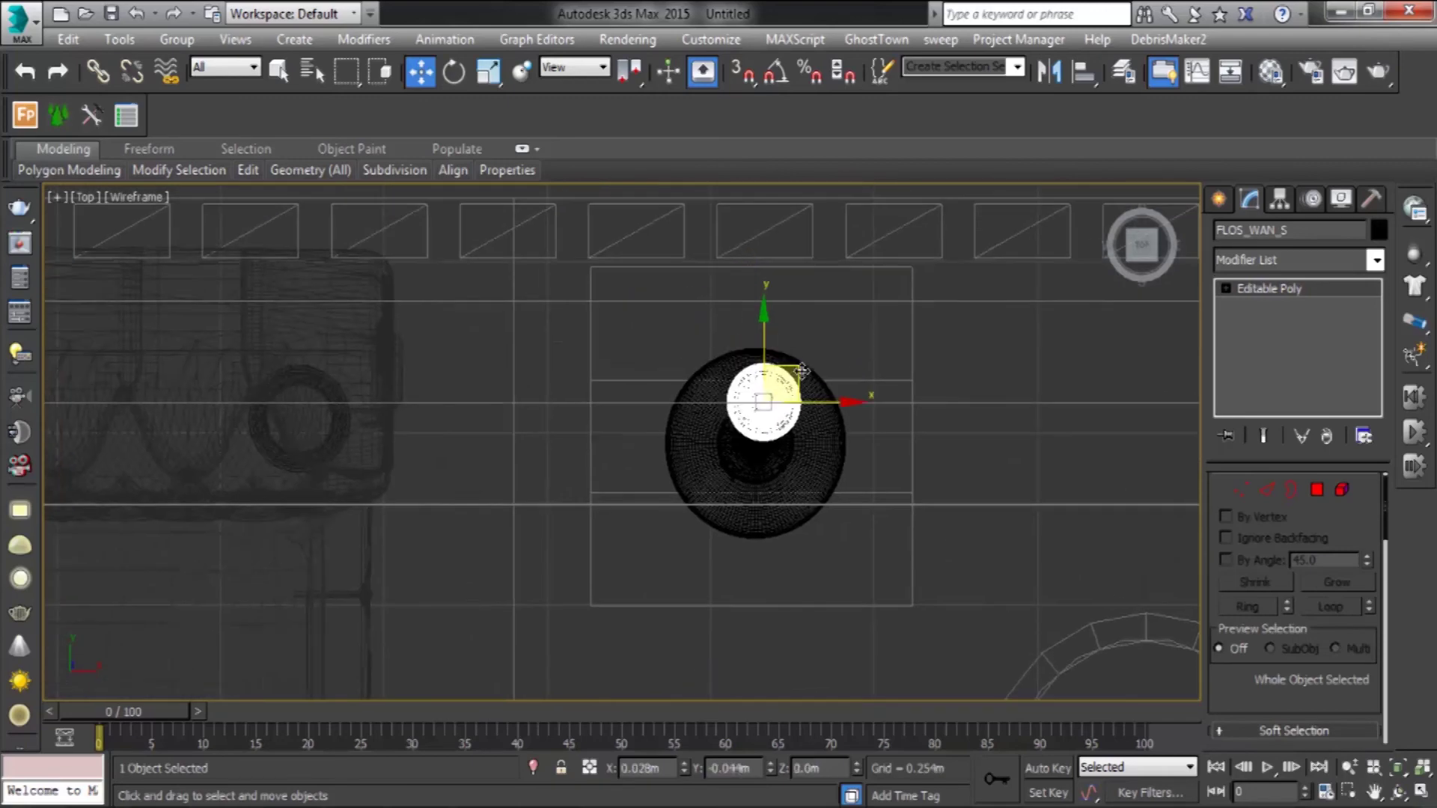
# Step: Clone another pendant lamp copy over the left nightstand
pyautogui.scroll(-4, 798, 377)
pyautogui.scroll(-1, 1124, 433)
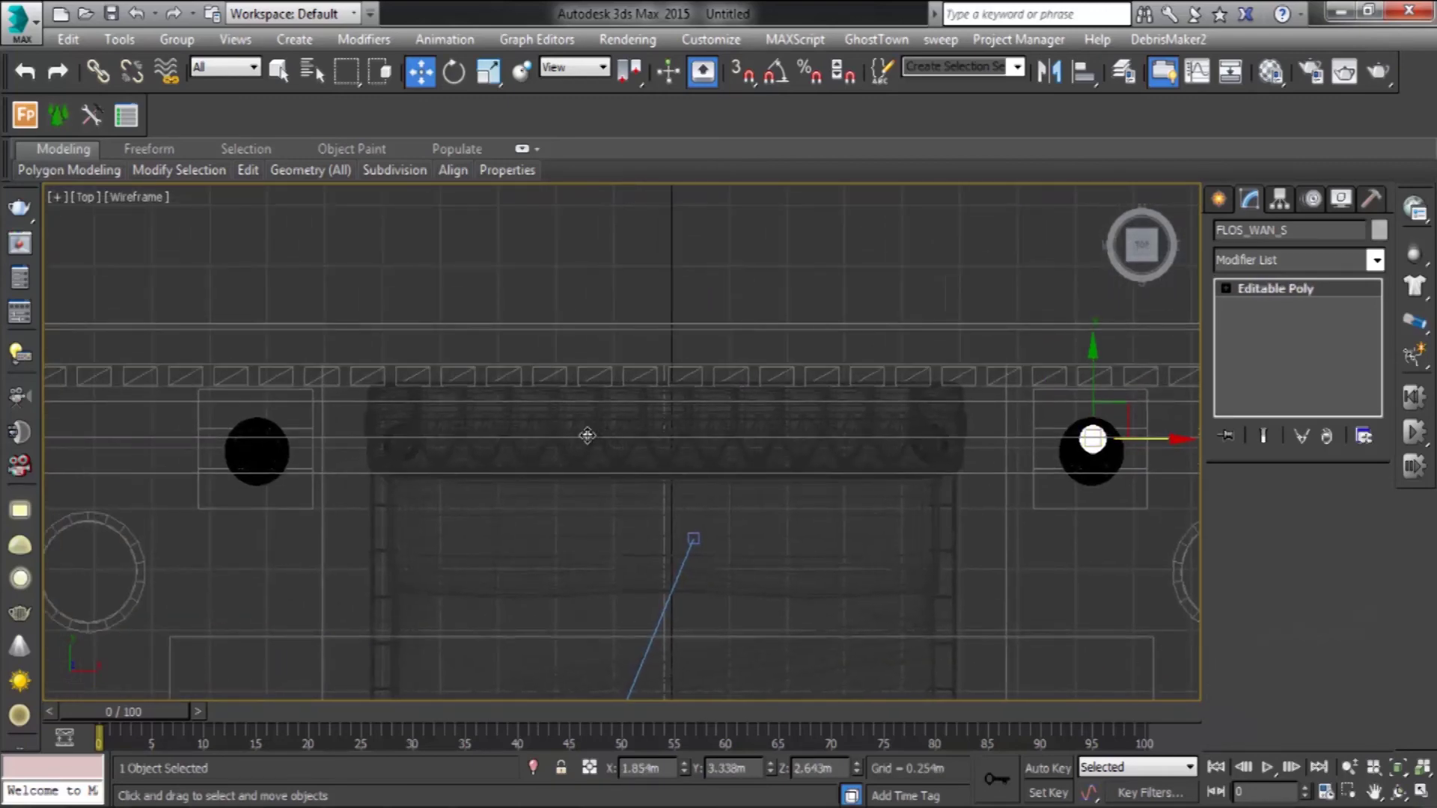
pyautogui.keyDown('shift'); pyautogui.moveTo(328, 423); pyautogui.dragTo(327, 425); pyautogui.keyUp('shift')
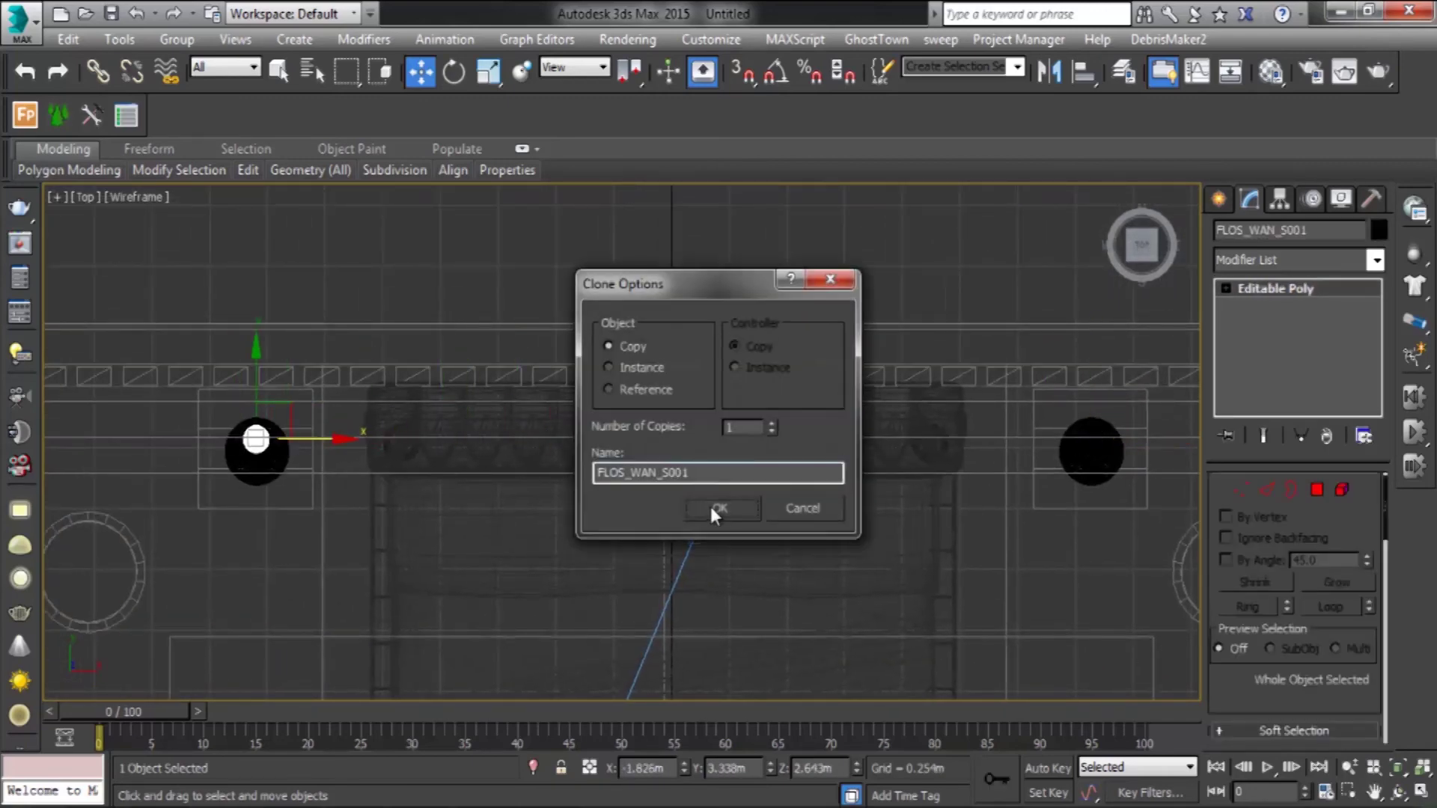
pyautogui.click(707, 505)
pyautogui.press('p')
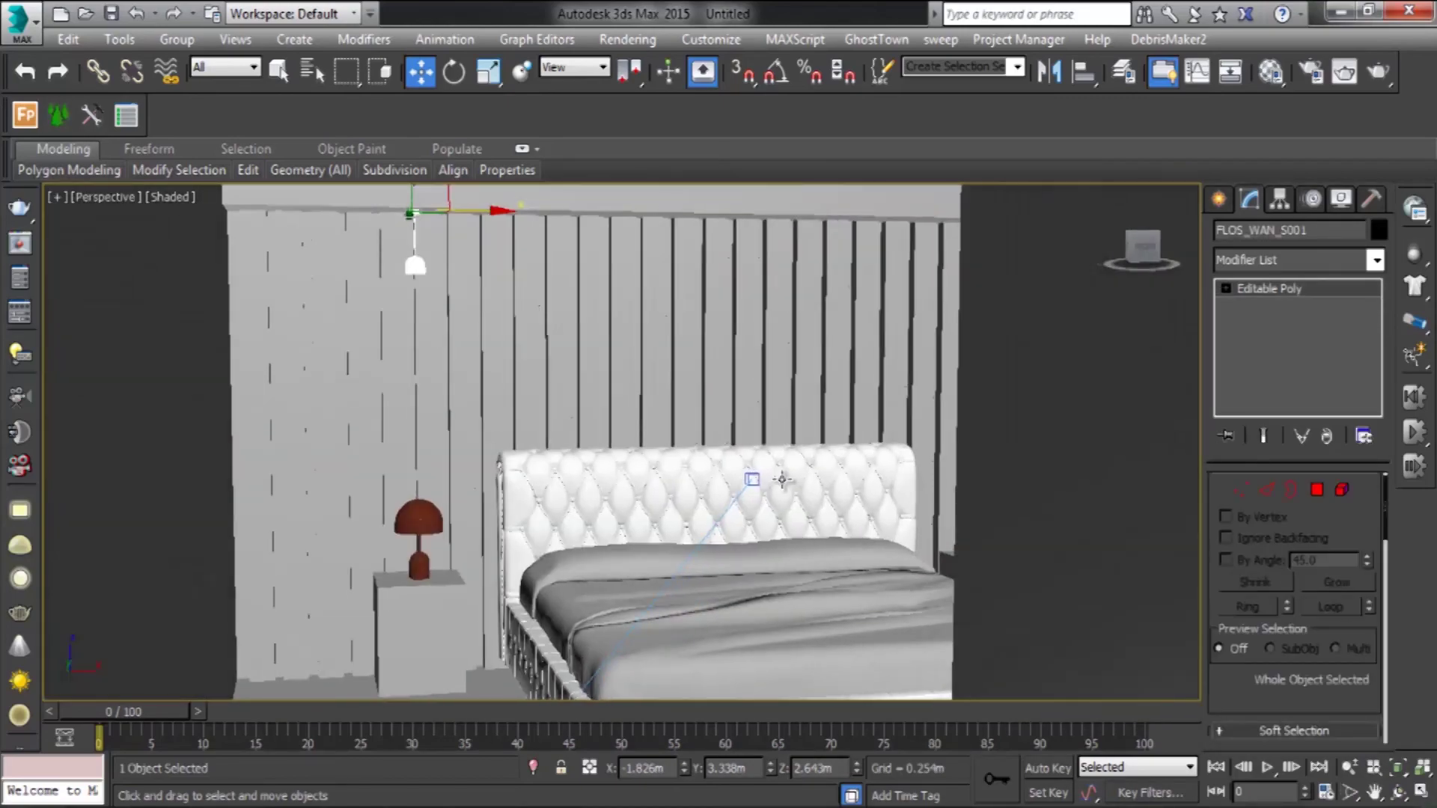
# Step: Return Explorer to the New Models folder
pyautogui.scroll(-3, 701, 501)
pyautogui.click(360, 711)
pyautogui.press('BackSpace')
pyautogui.press('BackSpace')
pyautogui.scroll(-3, 419, 509)
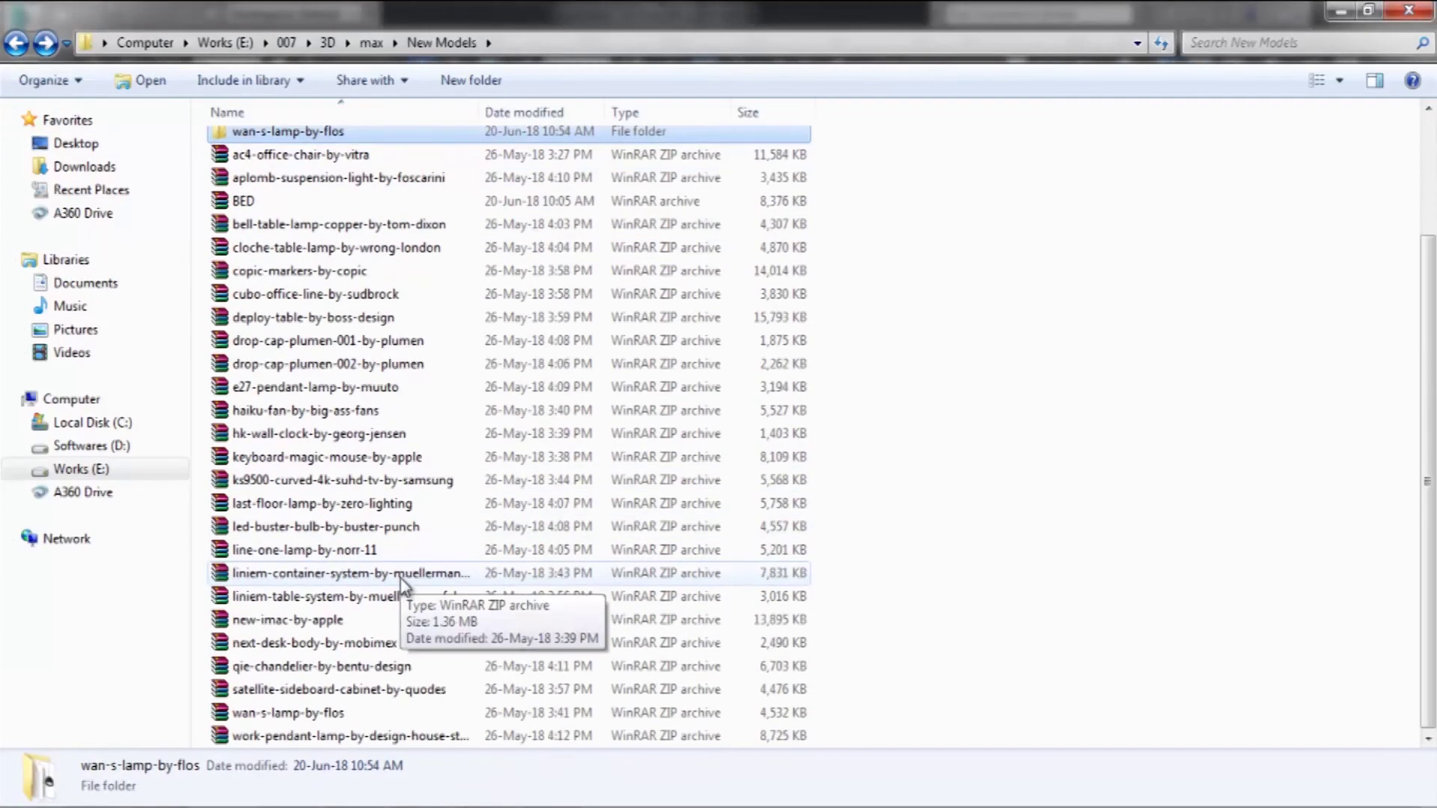
# Step: Extract the haiku-fan-by-big-ass-fans archive and open its Haiku fan by BigAssFans subfolder
pyautogui.click(341, 417)
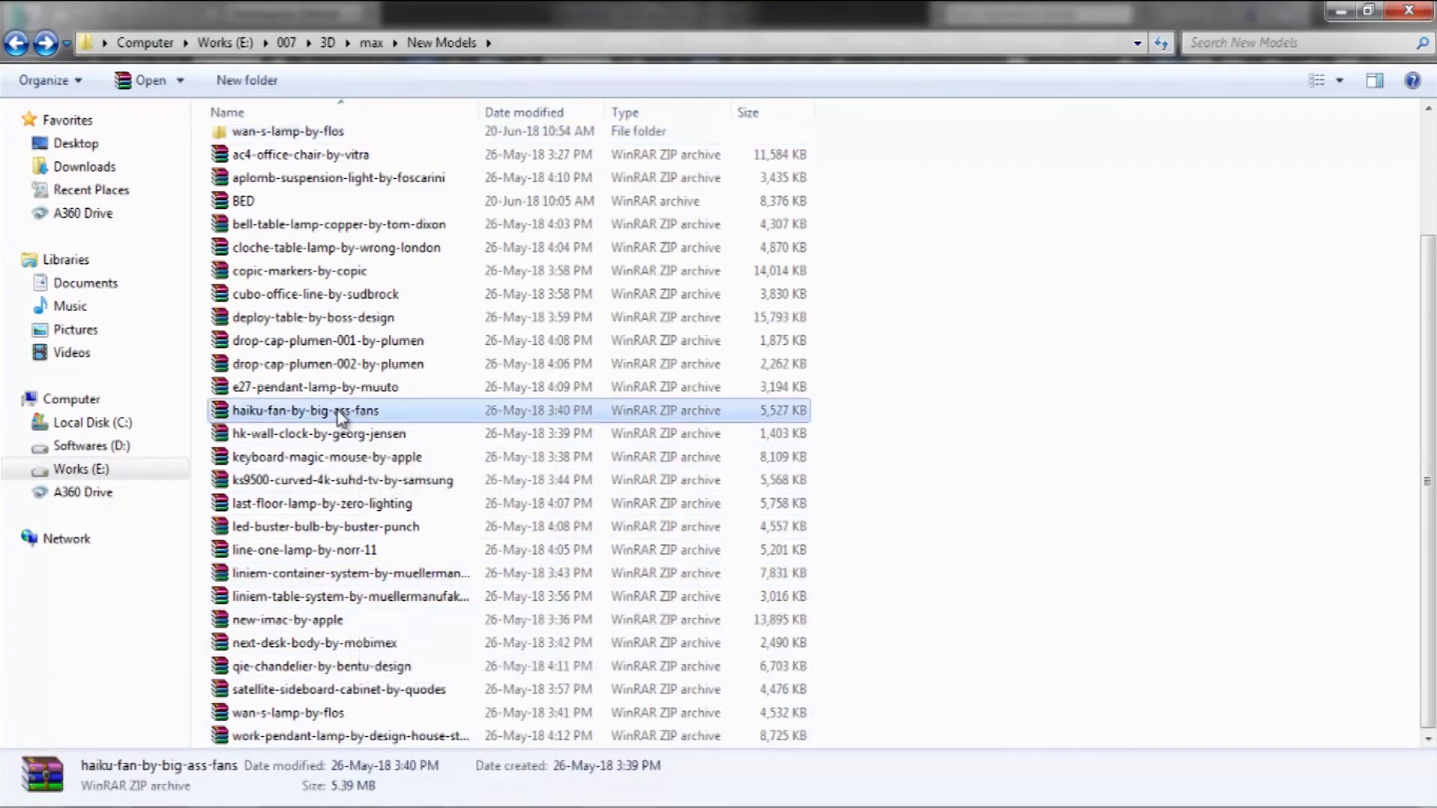
pyautogui.rightClick(337, 410)
pyautogui.click(424, 473)
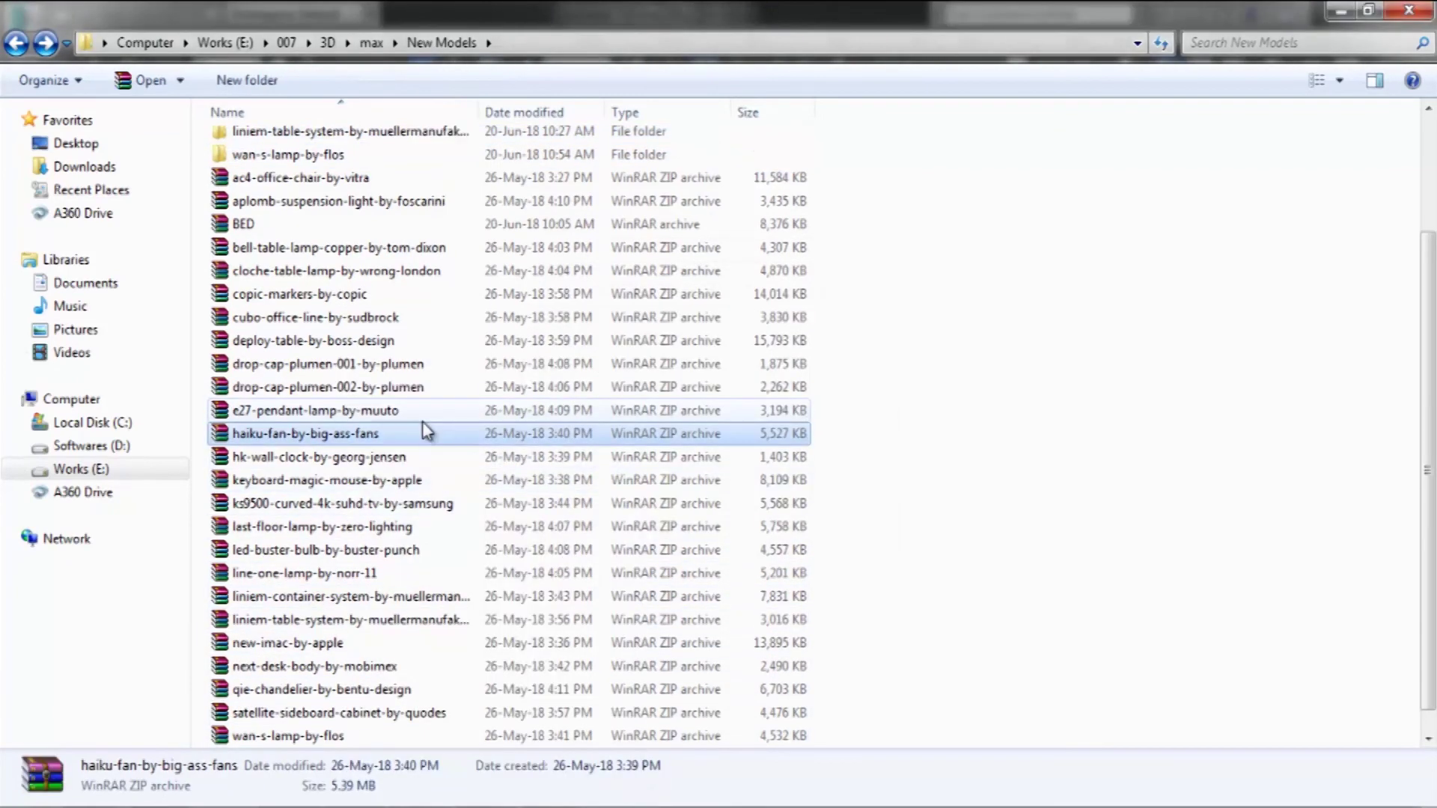
pyautogui.doubleClick(292, 201)
pyautogui.doubleClick(284, 144)
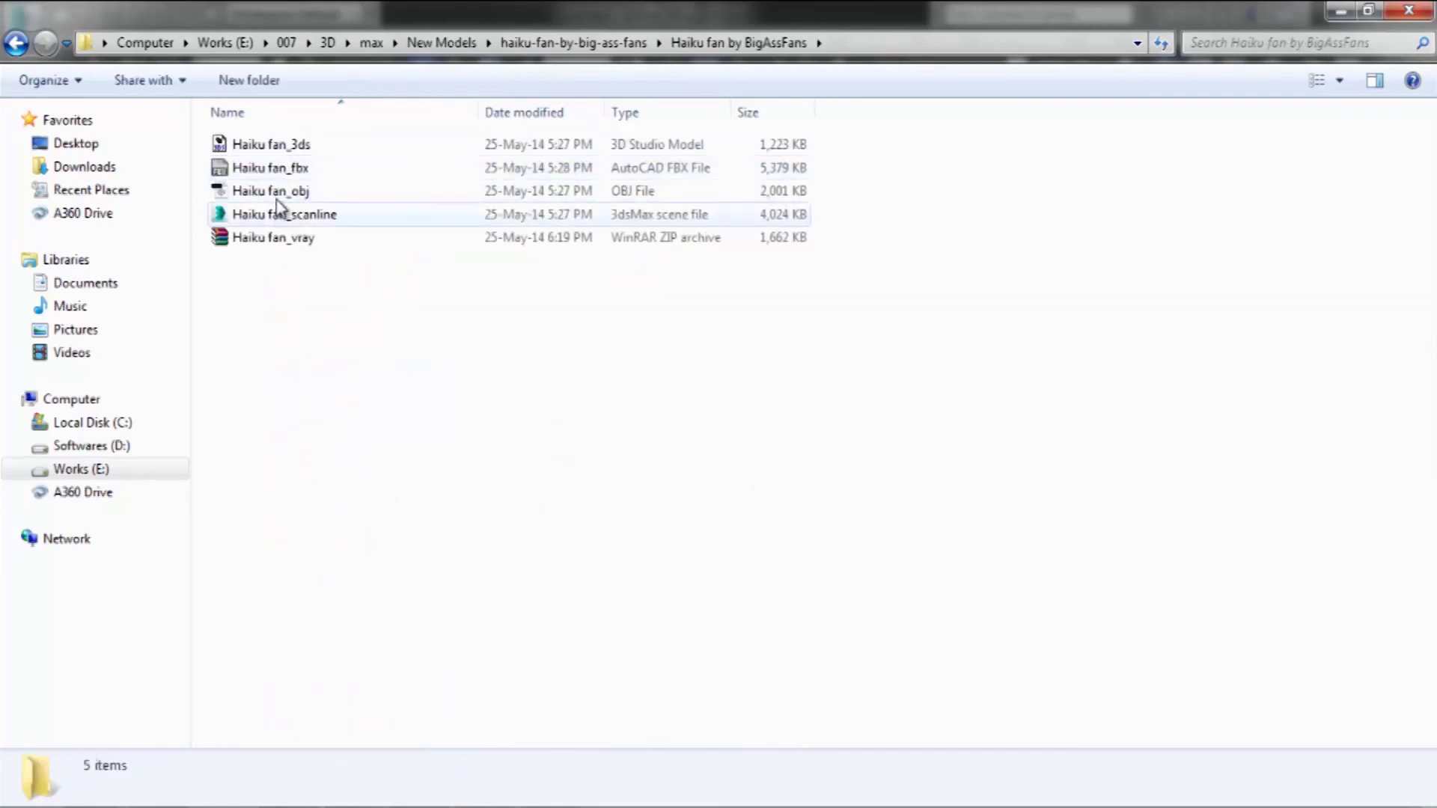
# Step: Extract the Haiku fan_vray archive and drag its .max scene into 3ds Max
pyautogui.click(247, 240)
pyautogui.rightClick(244, 239)
pyautogui.click(389, 374)
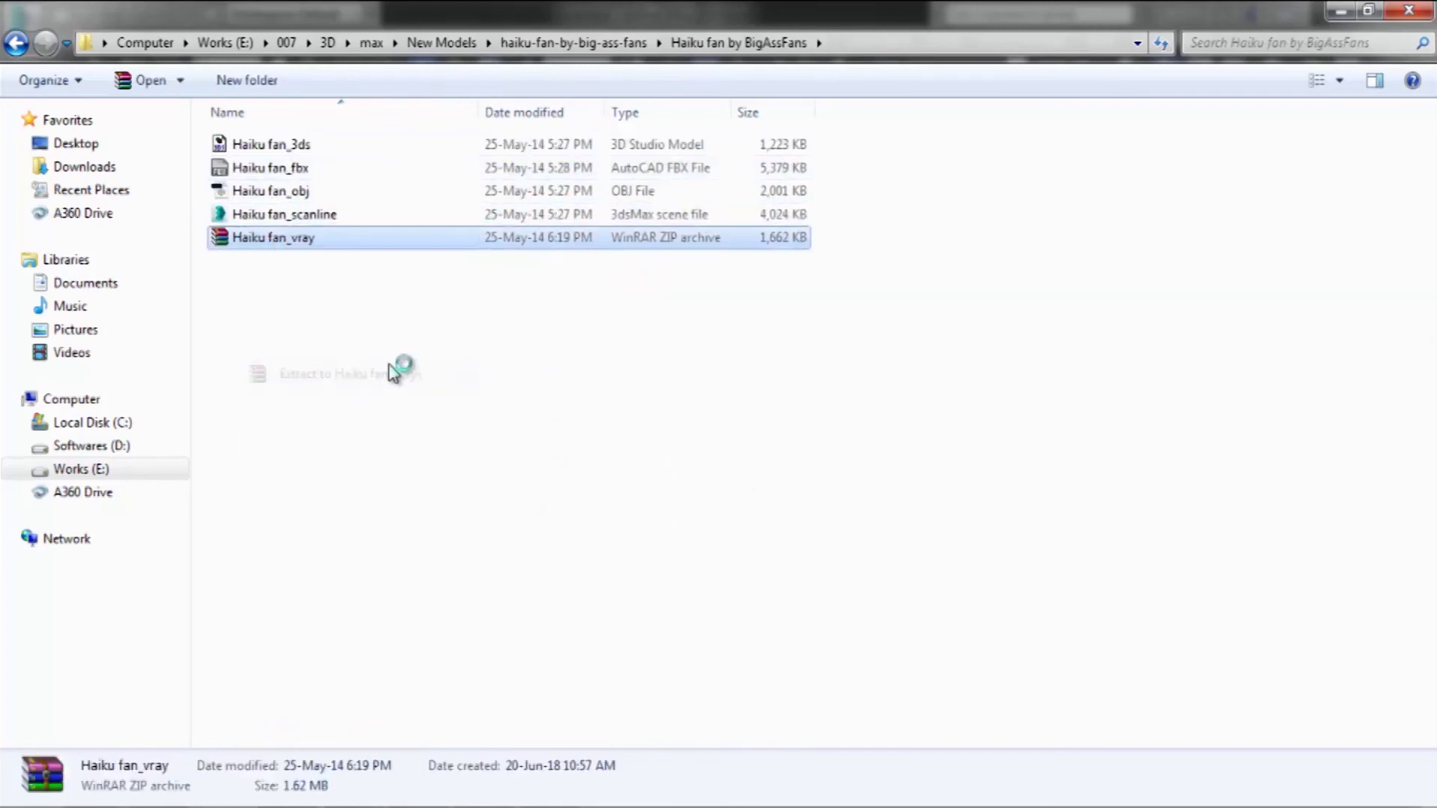
pyautogui.doubleClick(277, 144)
pyautogui.moveTo(283, 168)
pyautogui.mouseDown()
pyautogui.moveTo(472, 536)
pyautogui.moveTo(490, 805)
pyautogui.mouseUp()
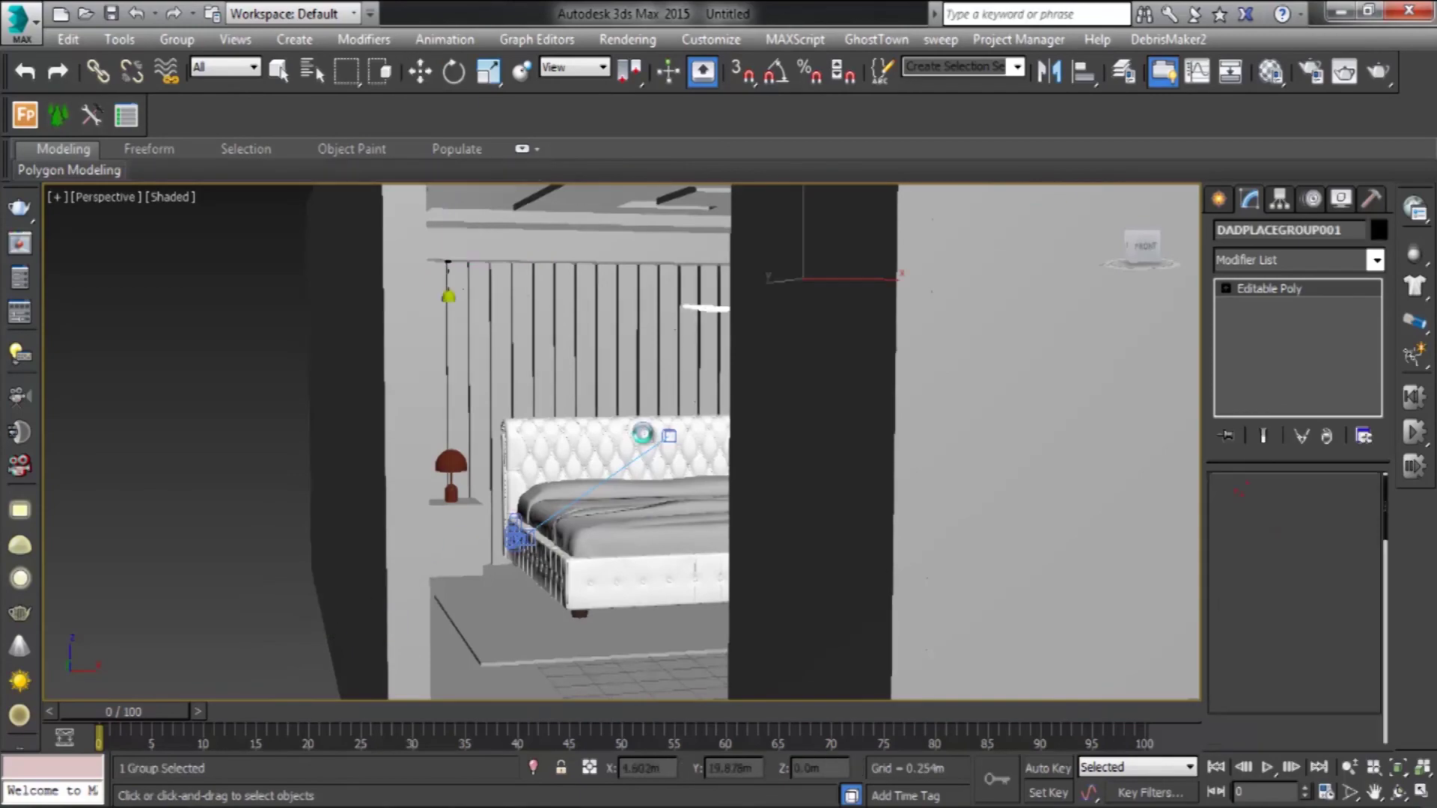
# Step: Orbit and zoom around the Haiku fan in top and perspective views to check its ceiling position
pyautogui.scroll(-5, 419, 559)
pyautogui.moveTo(449, 523)
pyautogui.keyDown('alt'); pyautogui.mouseDown(button='middle')
pyautogui.moveTo(524, 389)
pyautogui.moveTo(544, 424)
pyautogui.mouseUp(button='middle'); pyautogui.keyUp('alt')
pyautogui.scroll(8, 546, 354)
pyautogui.scroll(5, 546, 355)
pyautogui.scroll(-2, 544, 424)
pyautogui.hotkey('alt', 'w')
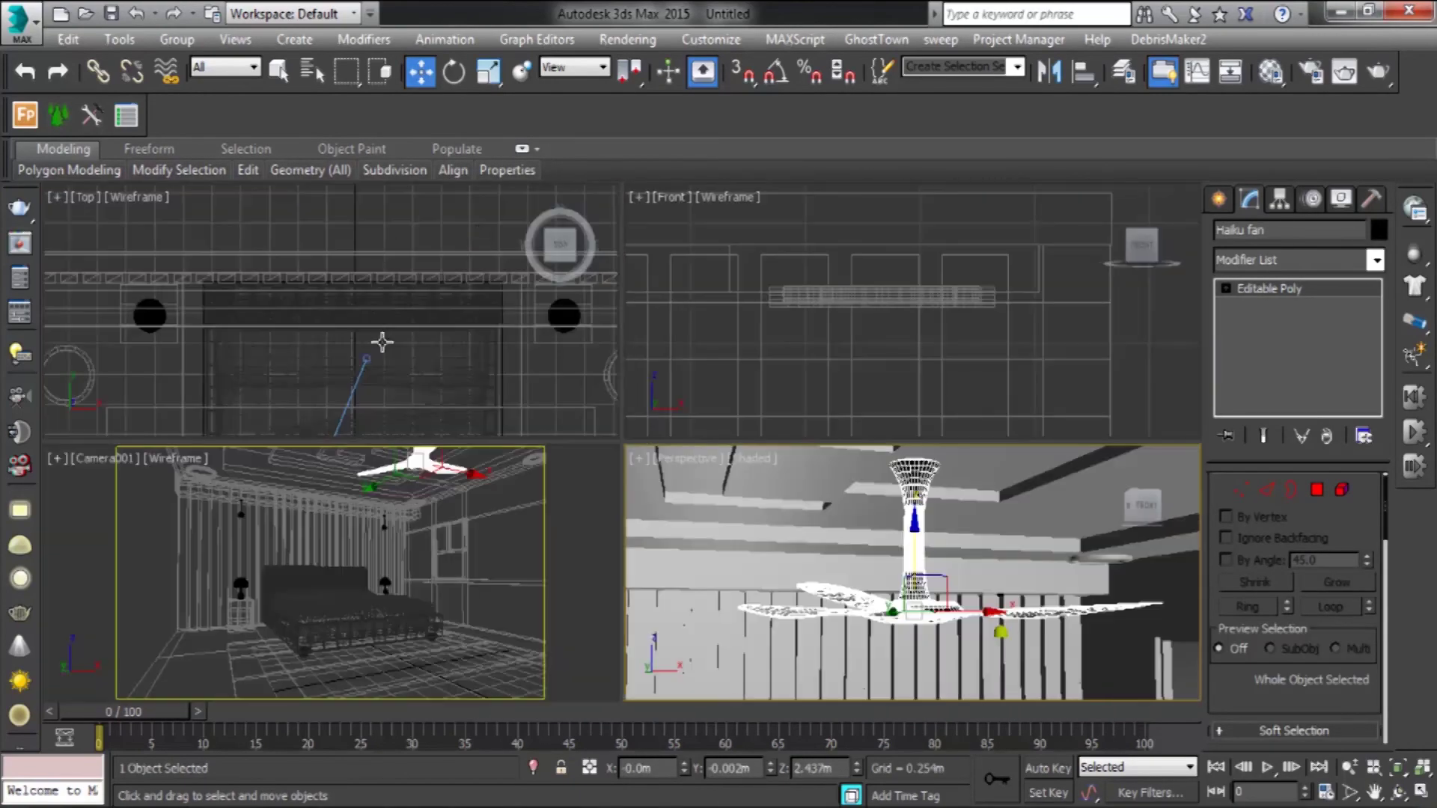
pyautogui.hotkey('alt', 'w')
pyautogui.scroll(4, 590, 474)
pyautogui.moveTo(498, 513); pyautogui.dragTo(490, 322, button='middle')
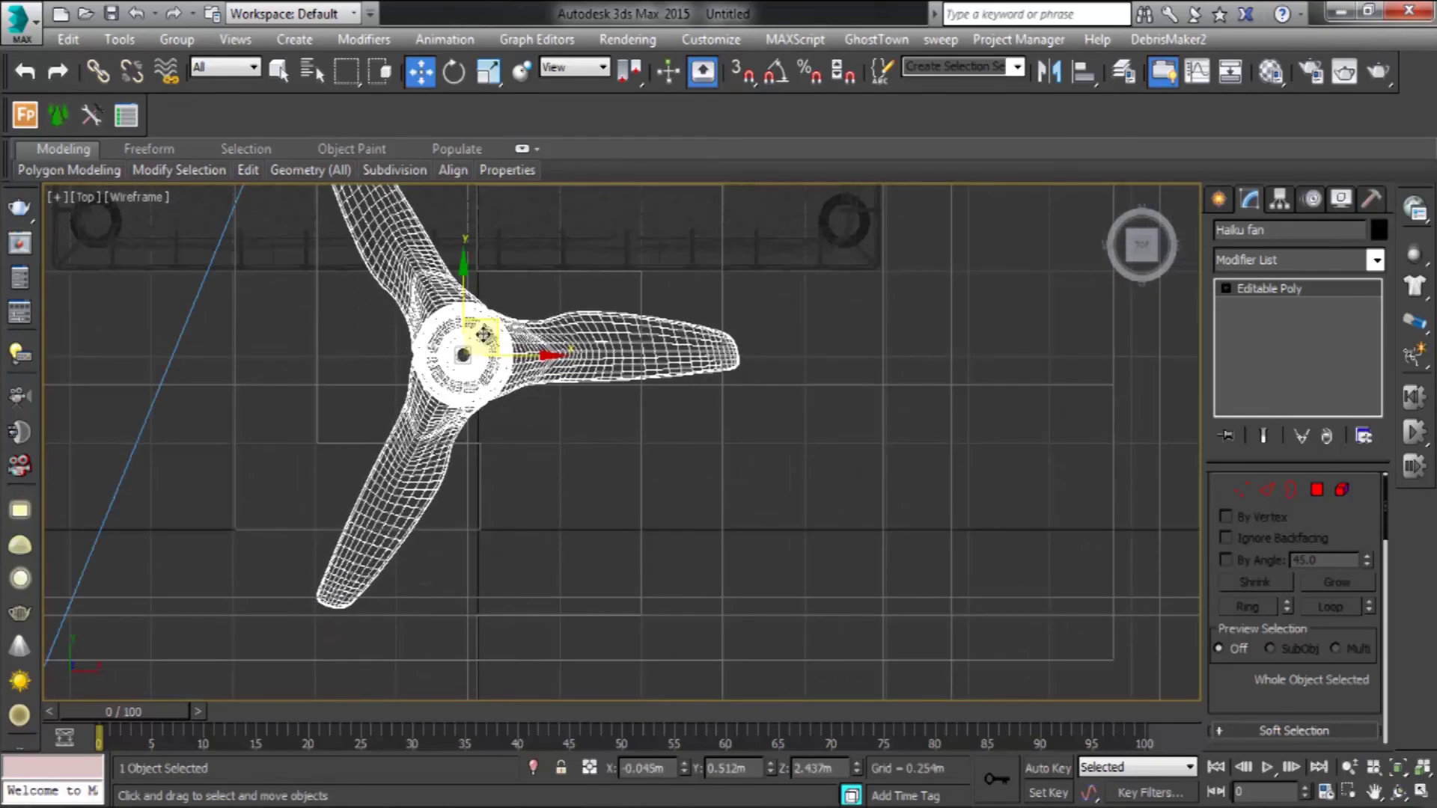
pyautogui.hotkey('alt', 'w')
pyautogui.scroll(3, 639, 552)
pyautogui.moveTo(640, 551)
pyautogui.keyDown('alt'); pyautogui.mouseDown(button='middle')
pyautogui.moveTo(731, 491)
pyautogui.moveTo(747, 529)
pyautogui.moveTo(699, 458)
pyautogui.moveTo(789, 423)
pyautogui.moveTo(760, 616)
pyautogui.mouseUp(button='middle'); pyautogui.keyUp('alt')
pyautogui.scroll(-5, 759, 616)
pyautogui.scroll(4, 641, 481)
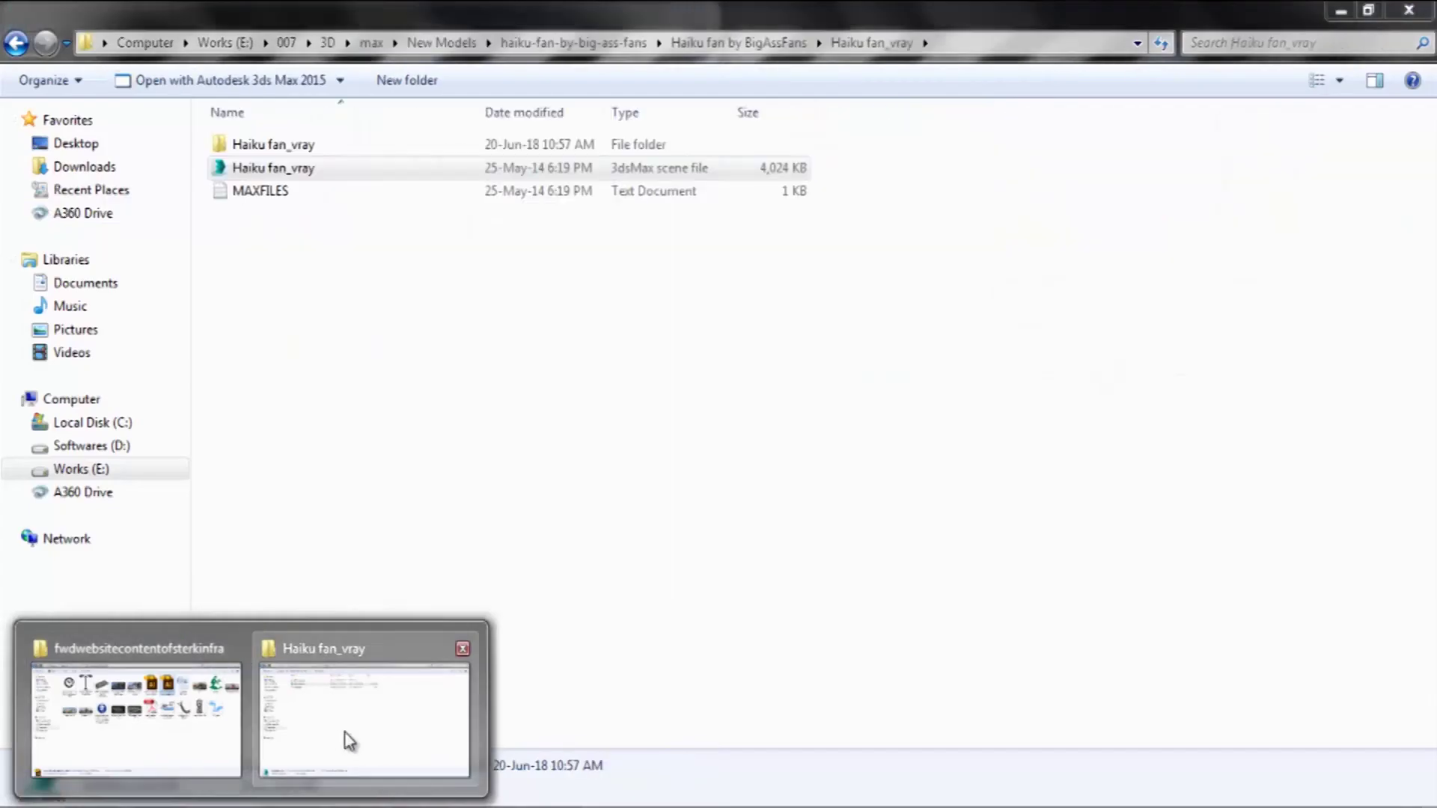
# Step: Go back to the New Models folder in Explorer
pyautogui.click(346, 740)
pyautogui.click(16, 43)
pyautogui.click(17, 42)
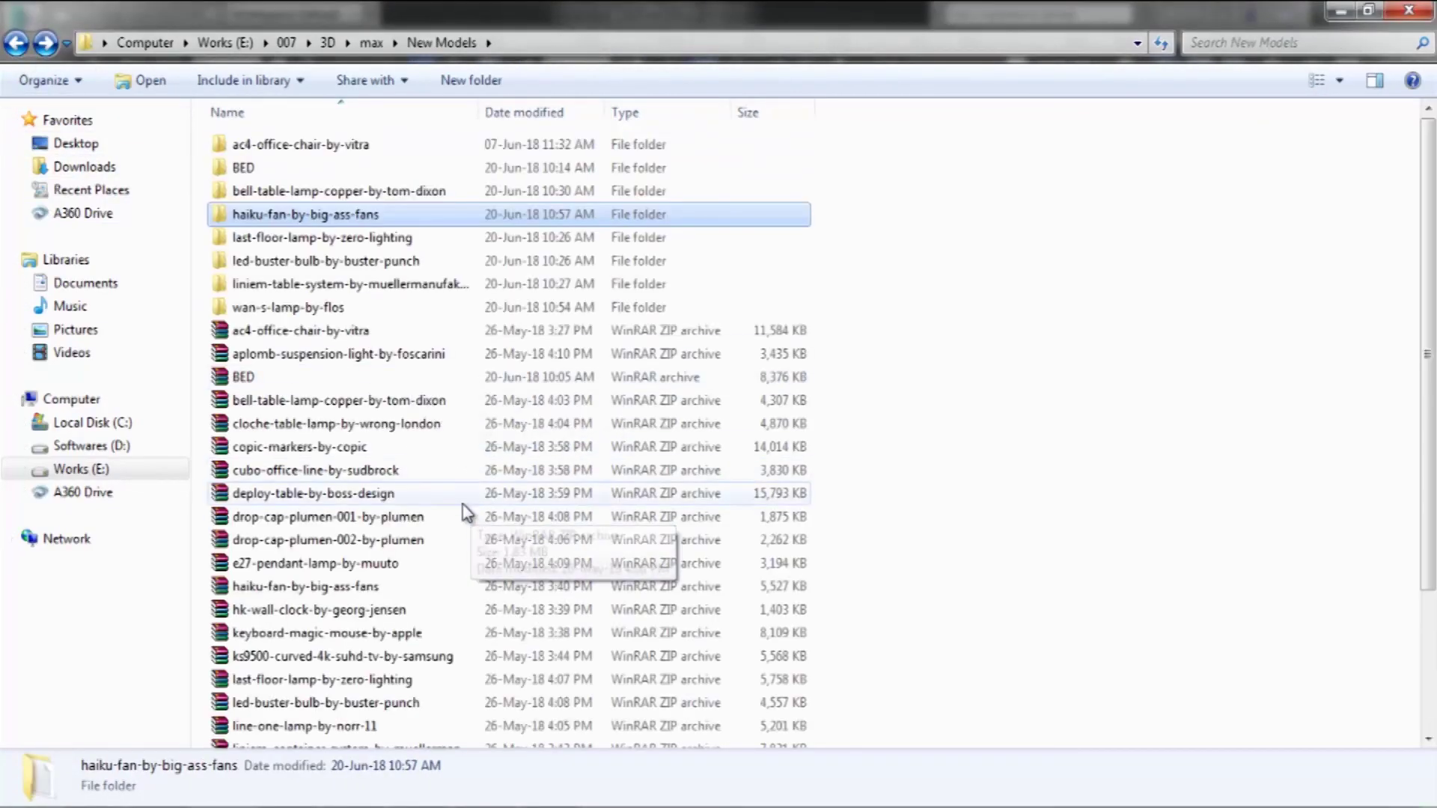
# Step: Extract the hk-wall-clock archive into its own folder and preview the clock's JPG picture
pyautogui.click(389, 468)
pyautogui.scroll(-3, 307, 635)
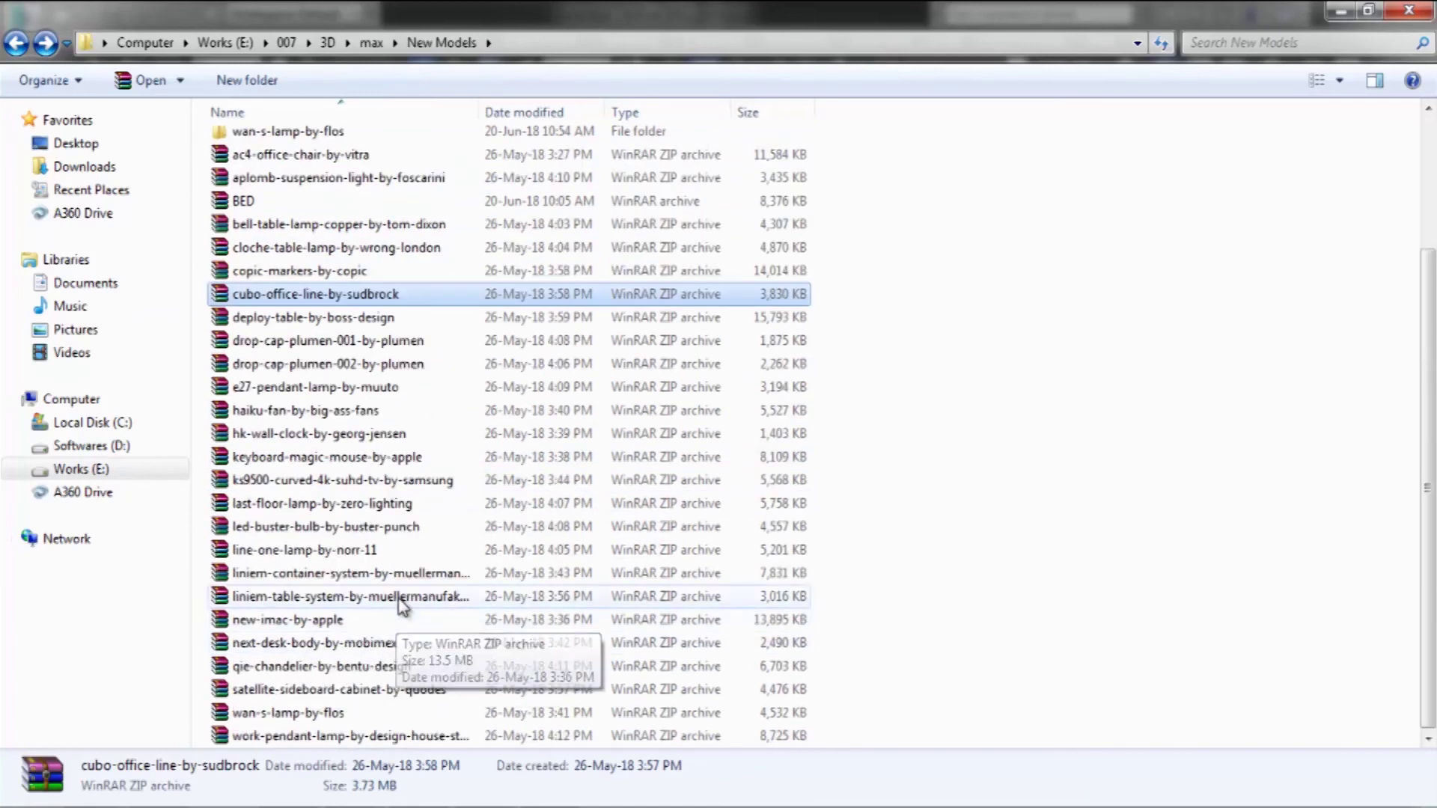
pyautogui.click(343, 326)
pyautogui.scroll(1, 340, 337)
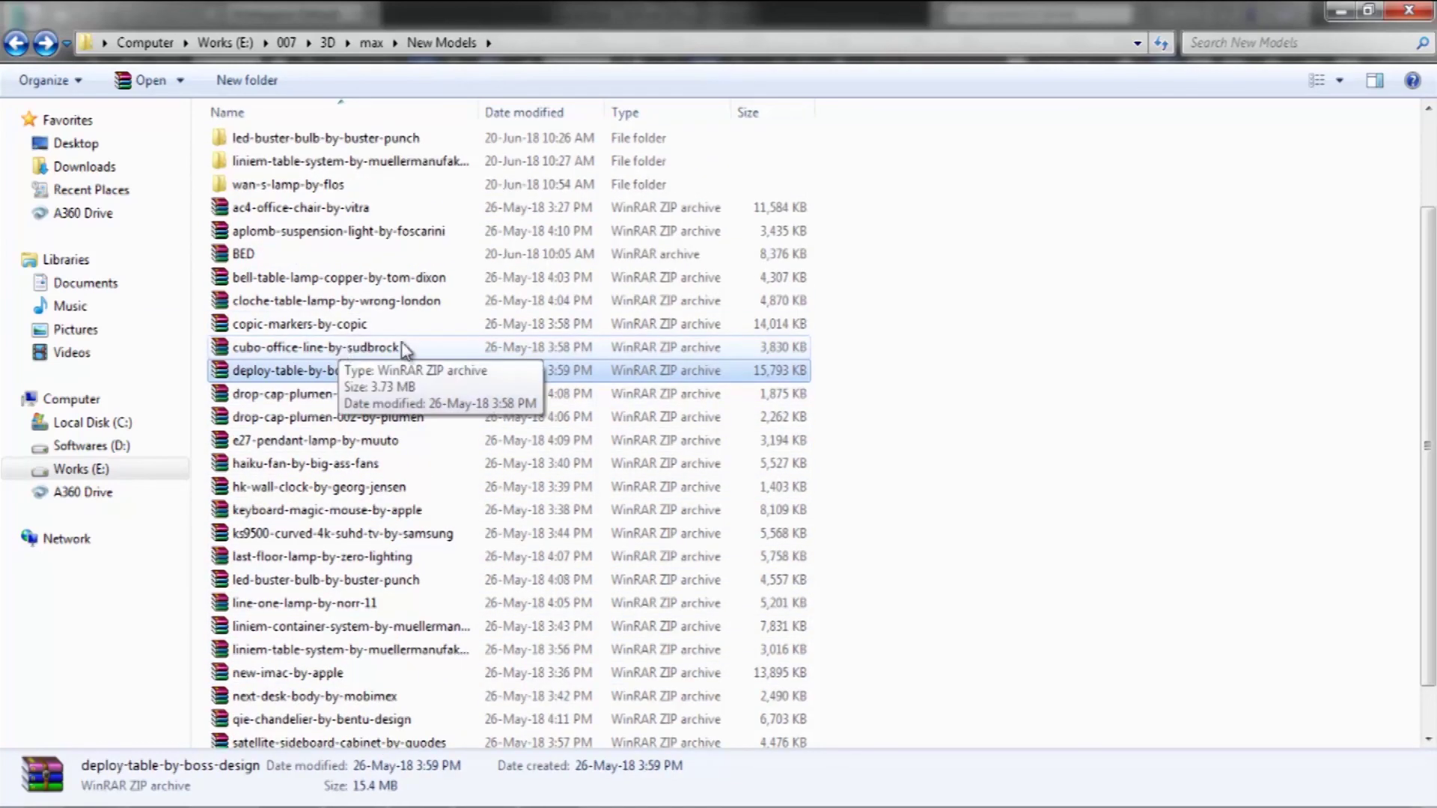
pyautogui.rightClick(329, 486)
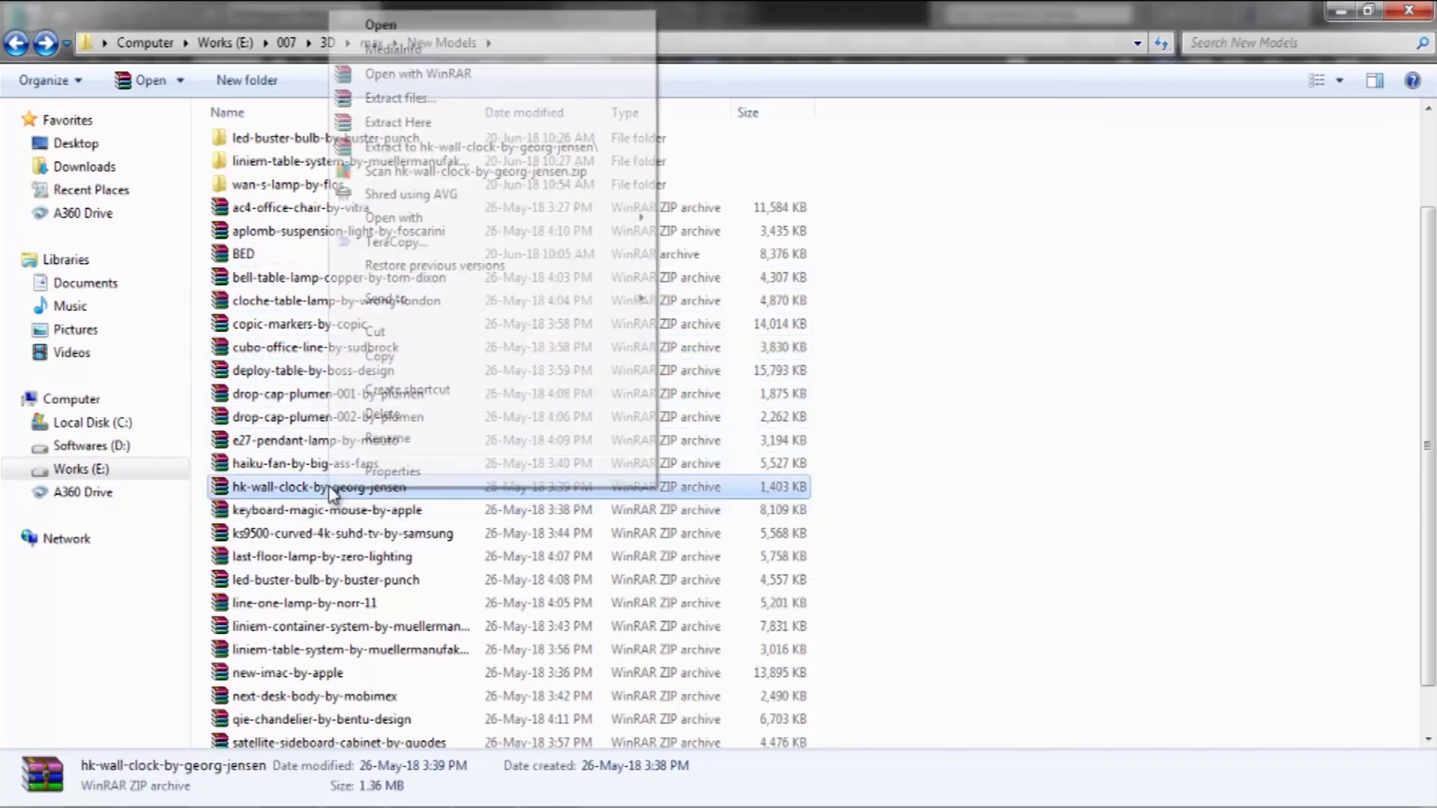
pyautogui.click(408, 116)
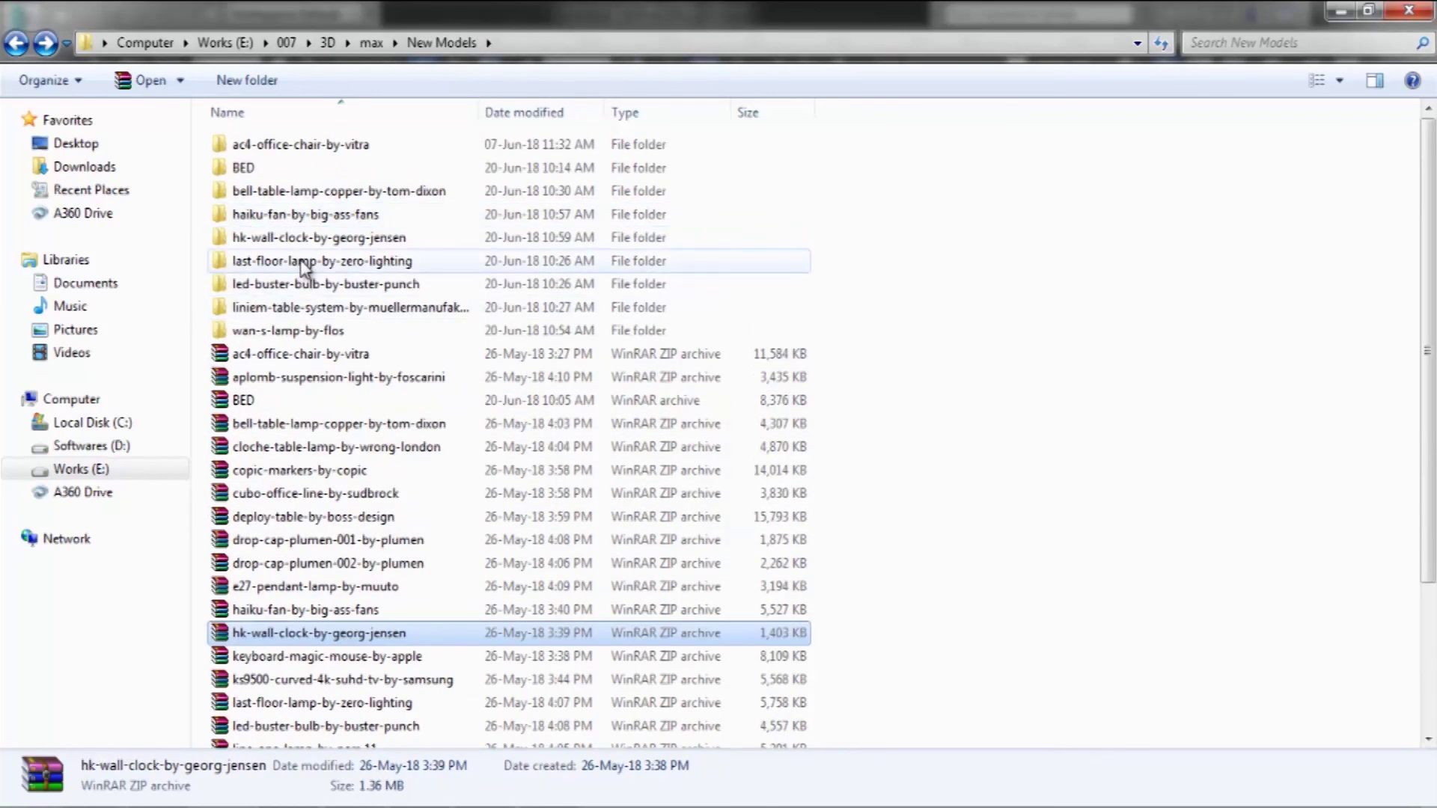
pyautogui.doubleClick(278, 236)
pyautogui.doubleClick(282, 172)
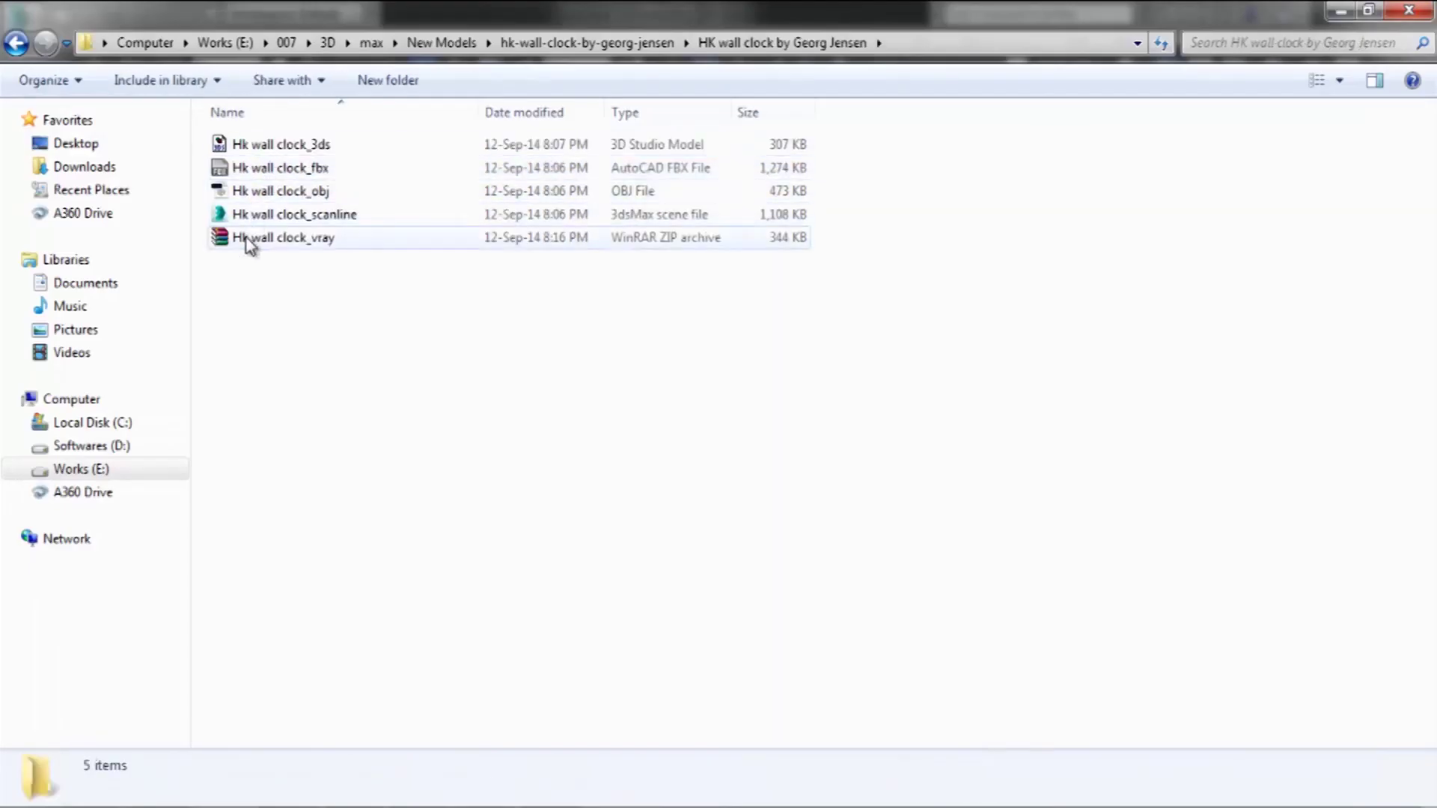
# Step: Extract the clock's V-Ray archive and drag its .max scene into 3ds Max
pyautogui.rightClick(249, 240)
pyautogui.click(378, 372)
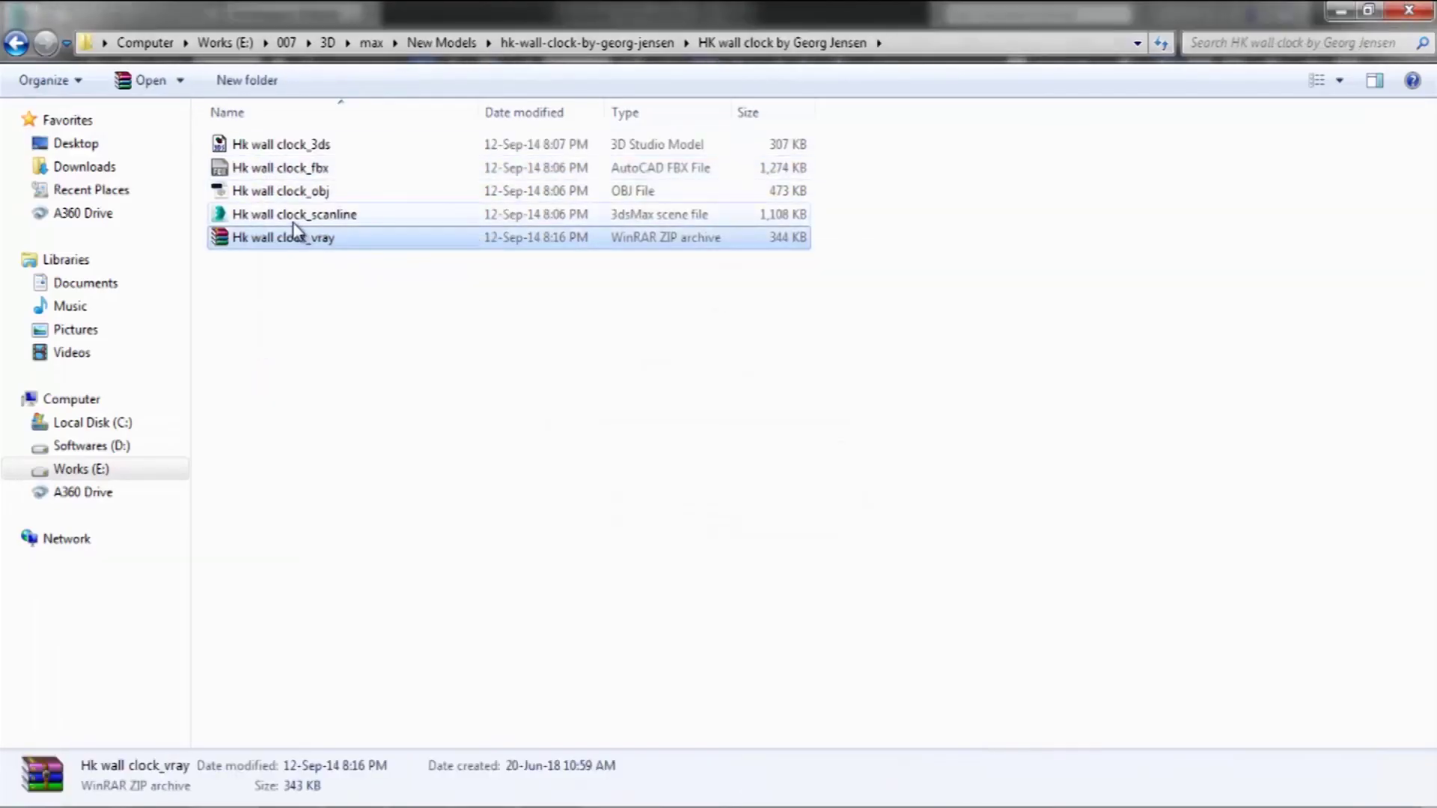
pyautogui.doubleClick(285, 146)
pyautogui.moveTo(284, 169)
pyautogui.mouseDown()
pyautogui.moveTo(524, 787)
pyautogui.moveTo(452, 438)
pyautogui.mouseUp()
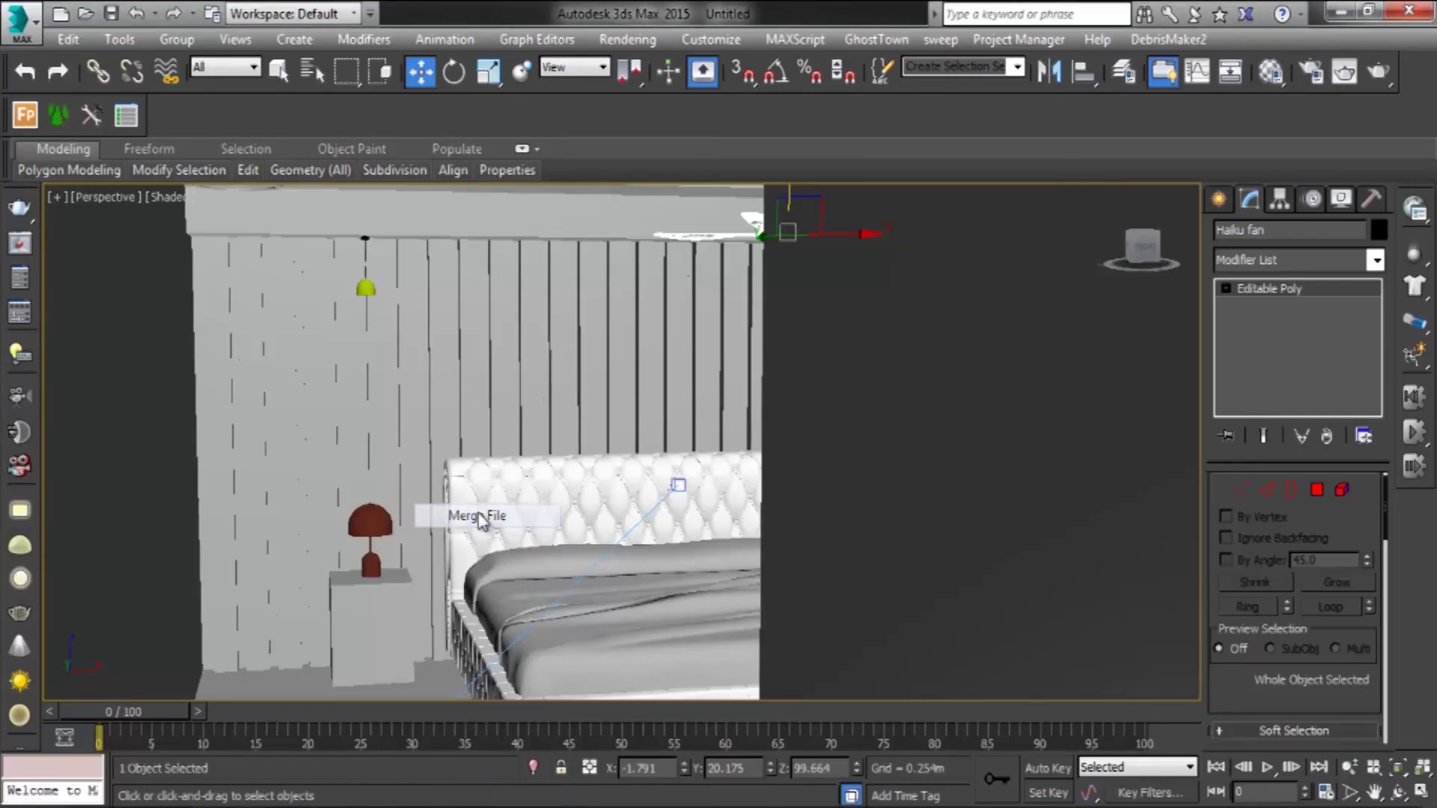
# Step: Merge the HK wall clock file into the scene and frame it
pyautogui.click(479, 515)
pyautogui.press('z')
pyautogui.scroll(-3, 704, 375)
pyautogui.scroll(3, 666, 385)
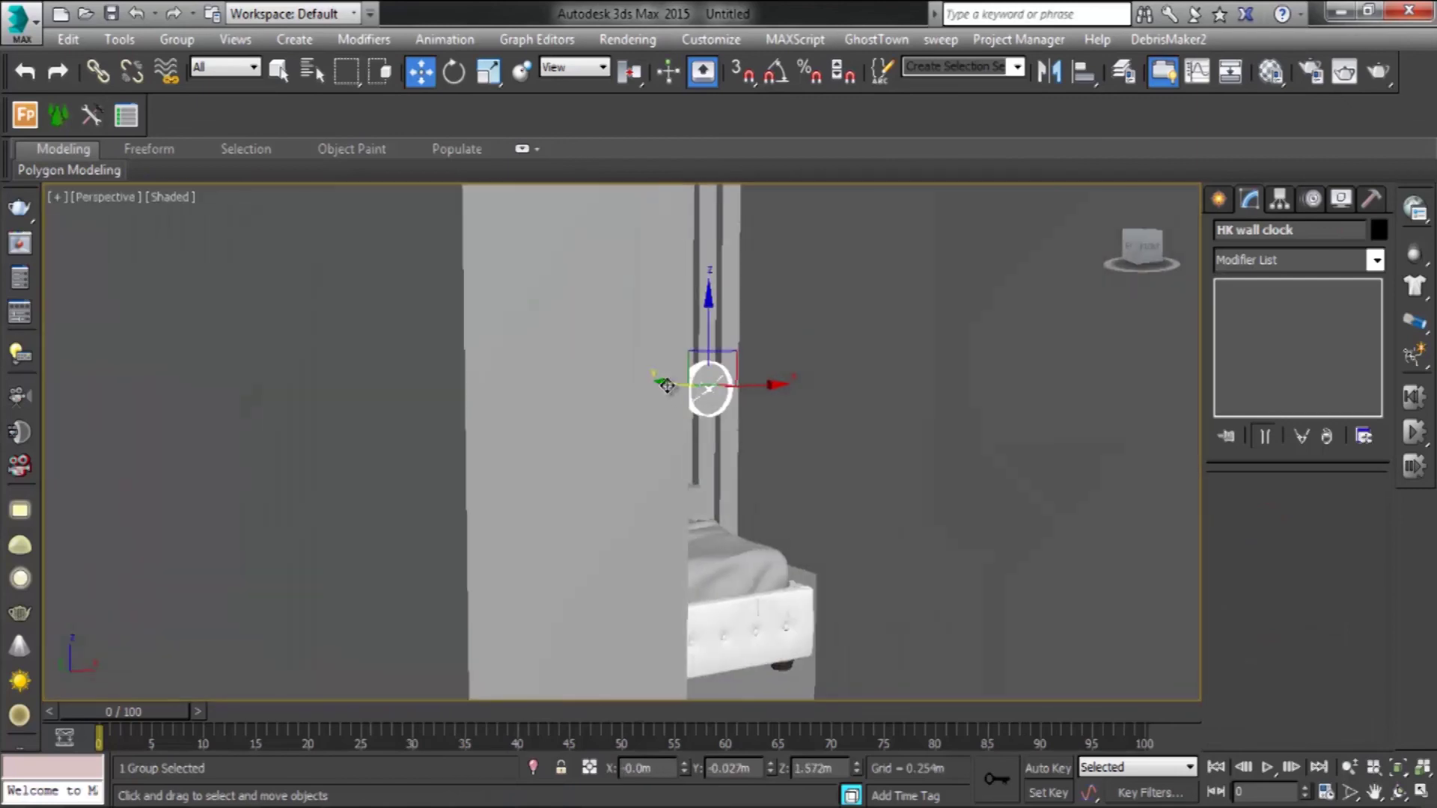
# Step: In the Front view, move the wall clock onto the bed wall above the right bedside table
pyautogui.press('f')
pyautogui.scroll(-3, 616, 497)
pyautogui.press('z')
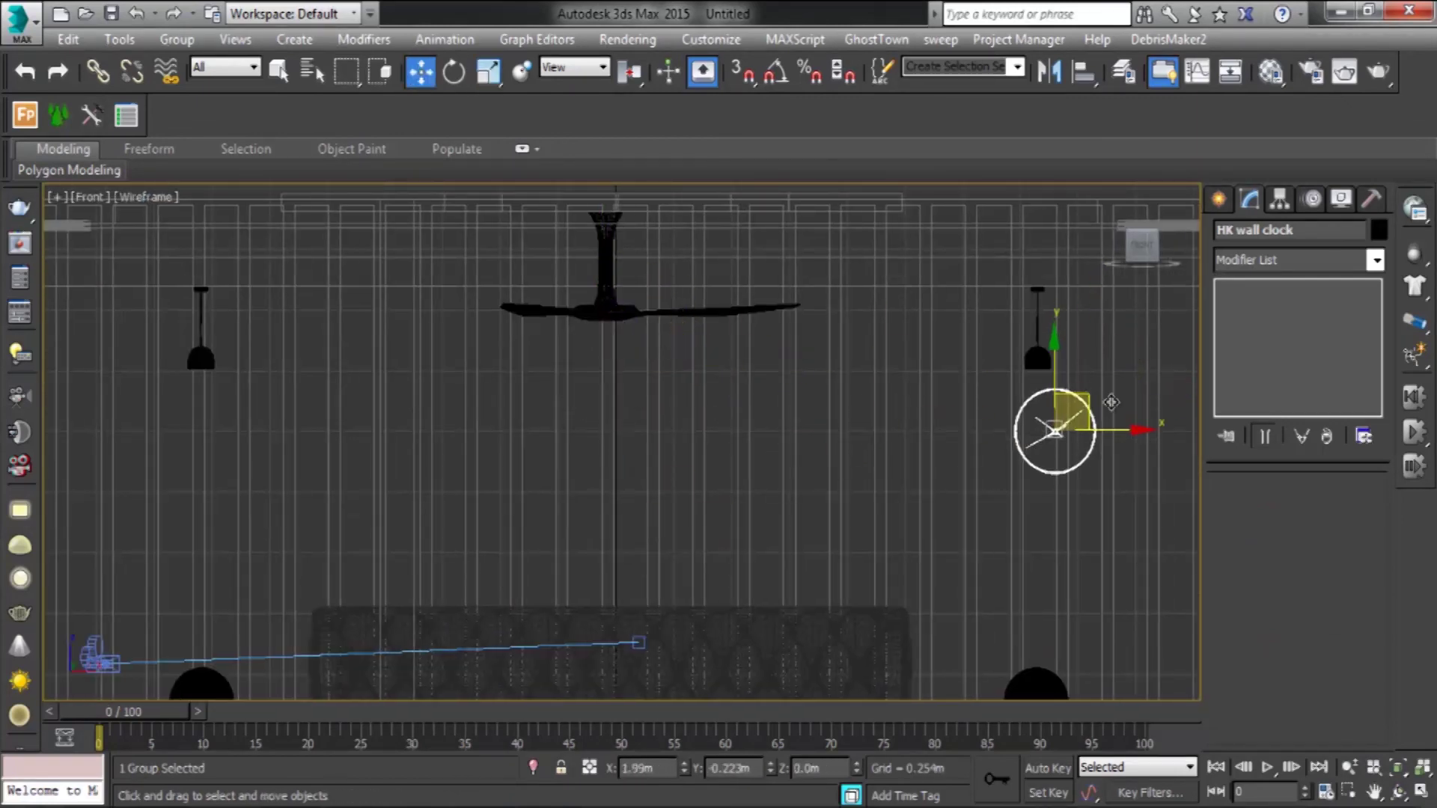
pyautogui.moveTo(966, 407); pyautogui.dragTo(746, 359, button='middle')
pyautogui.moveTo(746, 360); pyautogui.dragTo(808, 364)
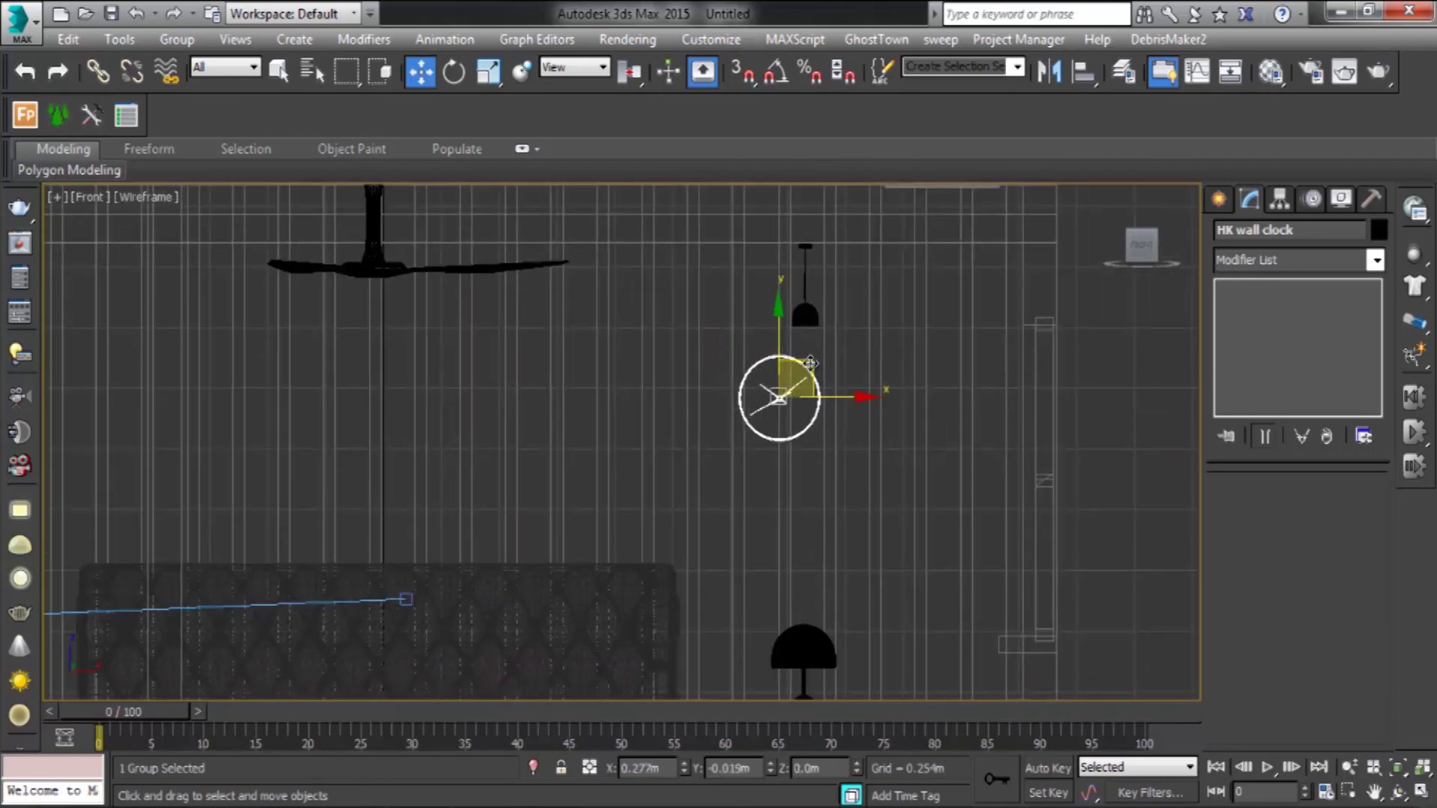
pyautogui.moveTo(956, 307); pyautogui.dragTo(870, 349)
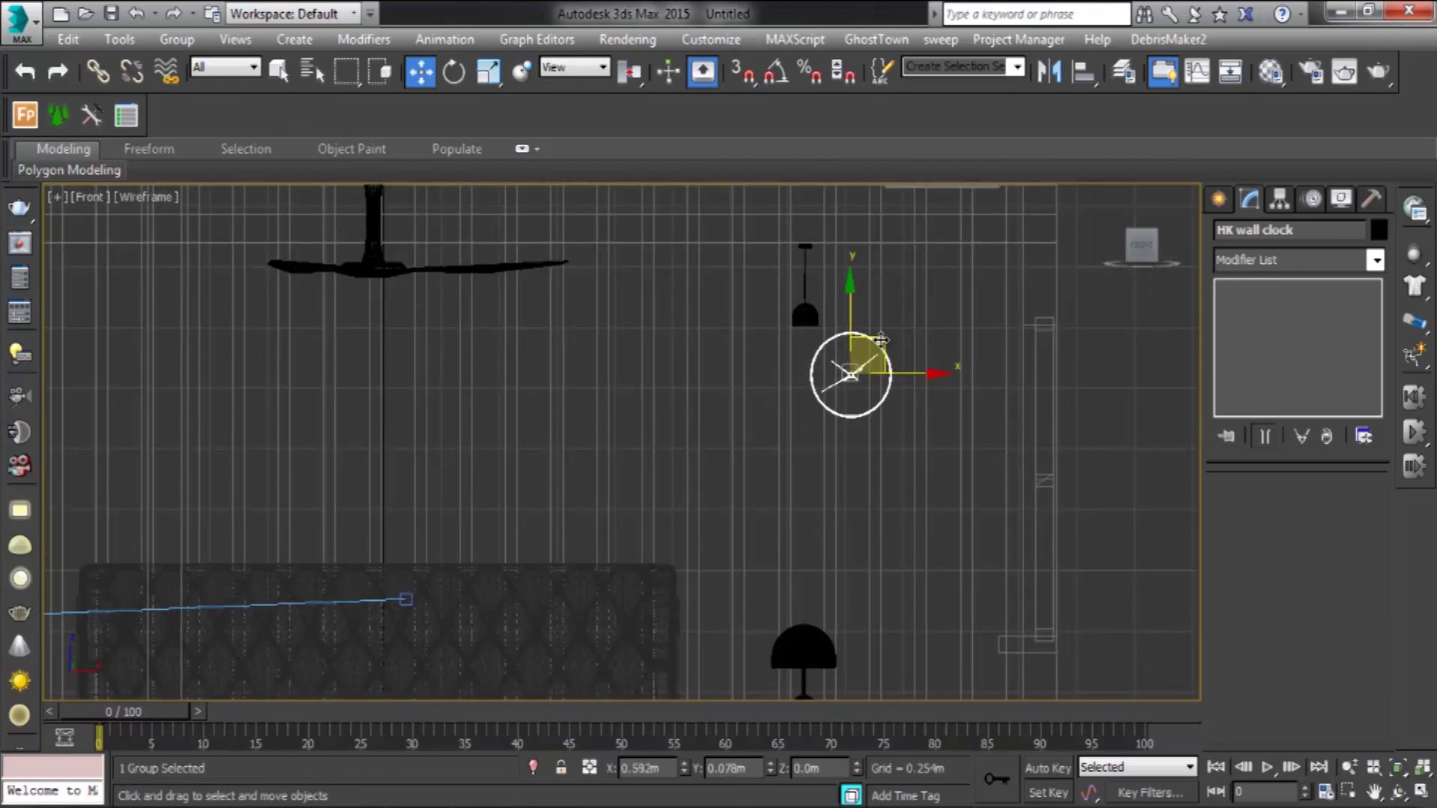
# Step: Check the clock's placement in the Top and Perspective views
pyautogui.press('t')
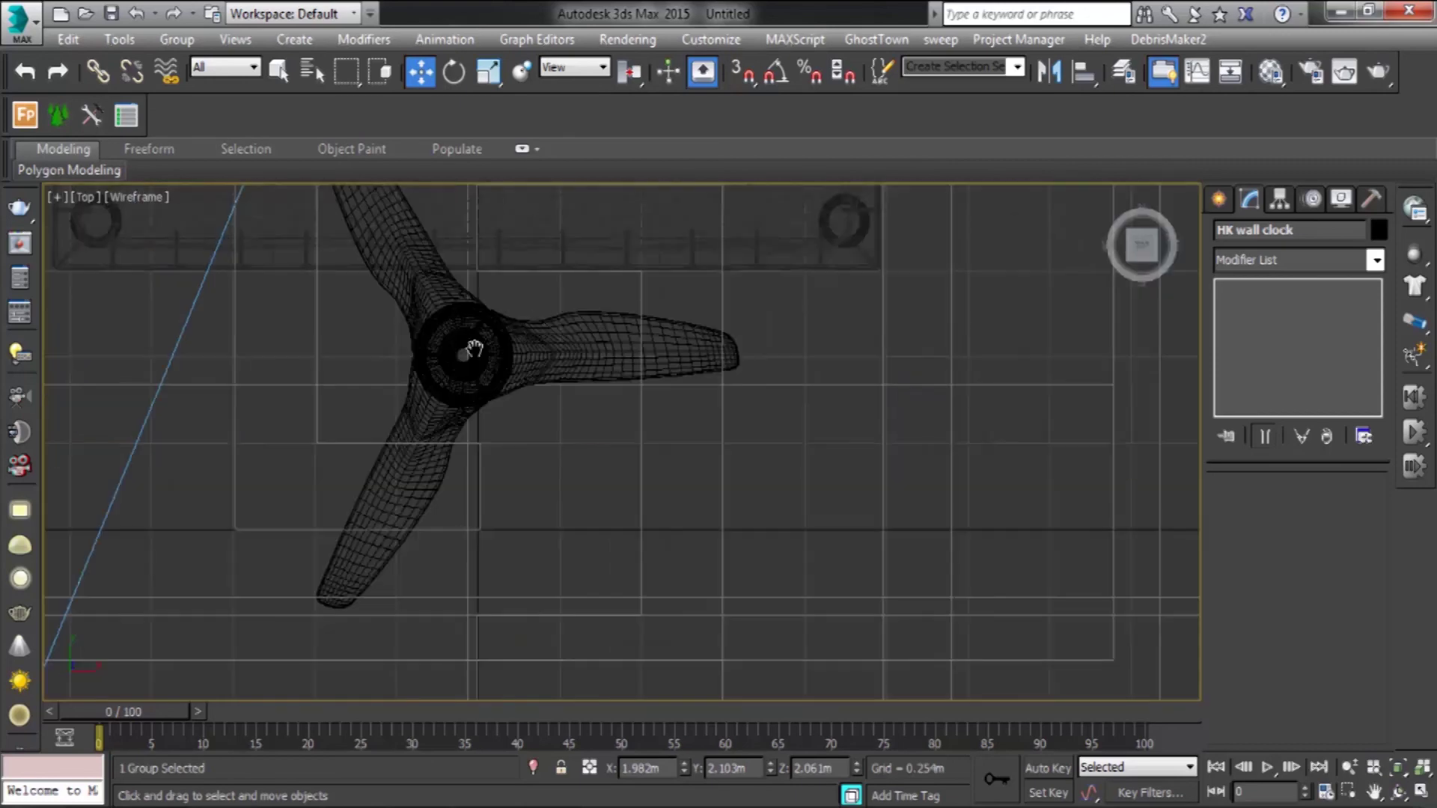
pyautogui.scroll(-2, 546, 343)
pyautogui.scroll(4, 570, 314)
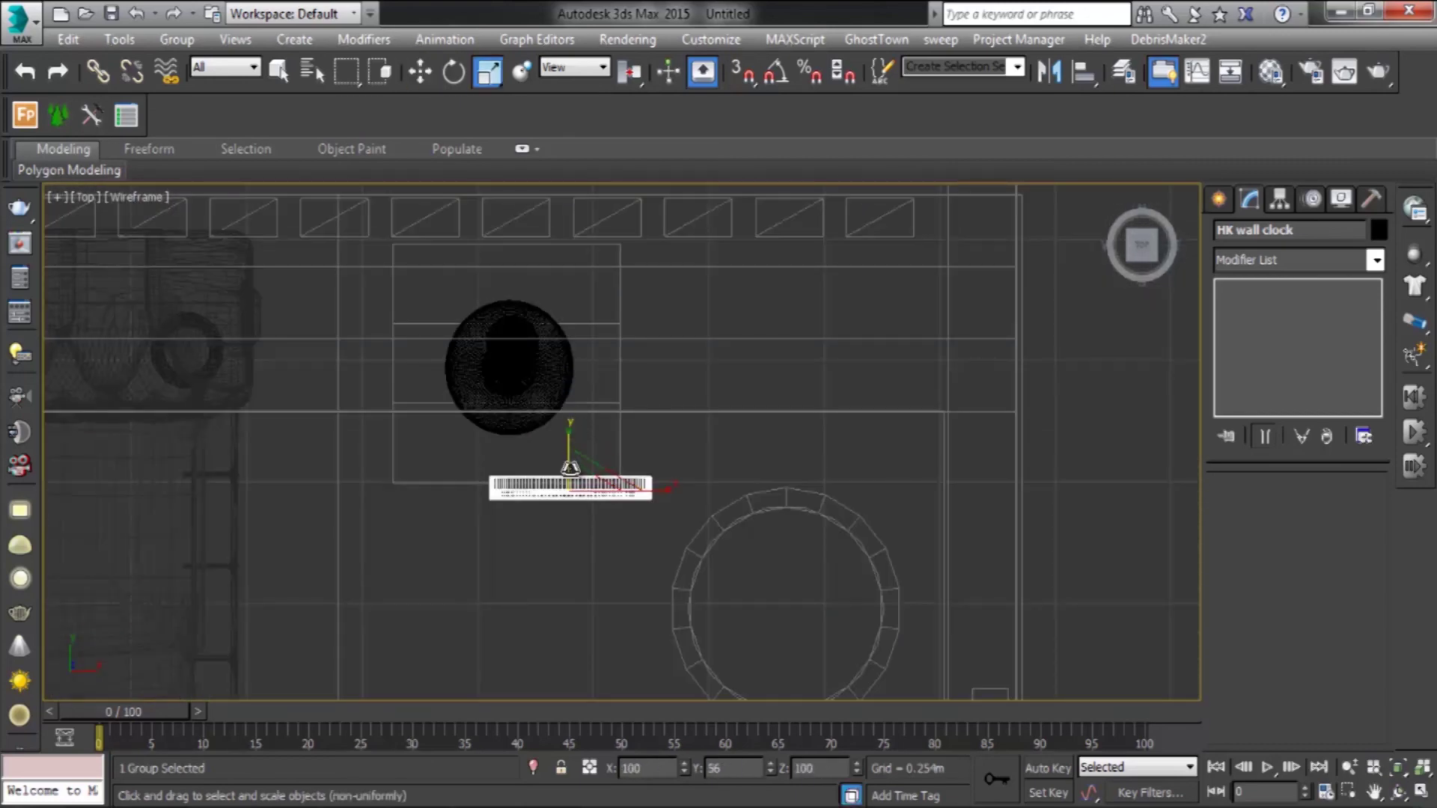
pyautogui.hotkey('alt', 'w')
pyautogui.hotkey('alt', 'w')
pyautogui.moveTo(689, 484)
pyautogui.keyDown('alt'); pyautogui.mouseDown(button='middle')
pyautogui.moveTo(654, 523)
pyautogui.moveTo(728, 504)
pyautogui.mouseUp(button='middle'); pyautogui.keyUp('alt')
pyautogui.scroll(-5, 571, 481)
pyautogui.keyDown('alt'); pyautogui.moveTo(571, 481); pyautogui.dragTo(651, 411, button='middle'); pyautogui.keyUp('alt')
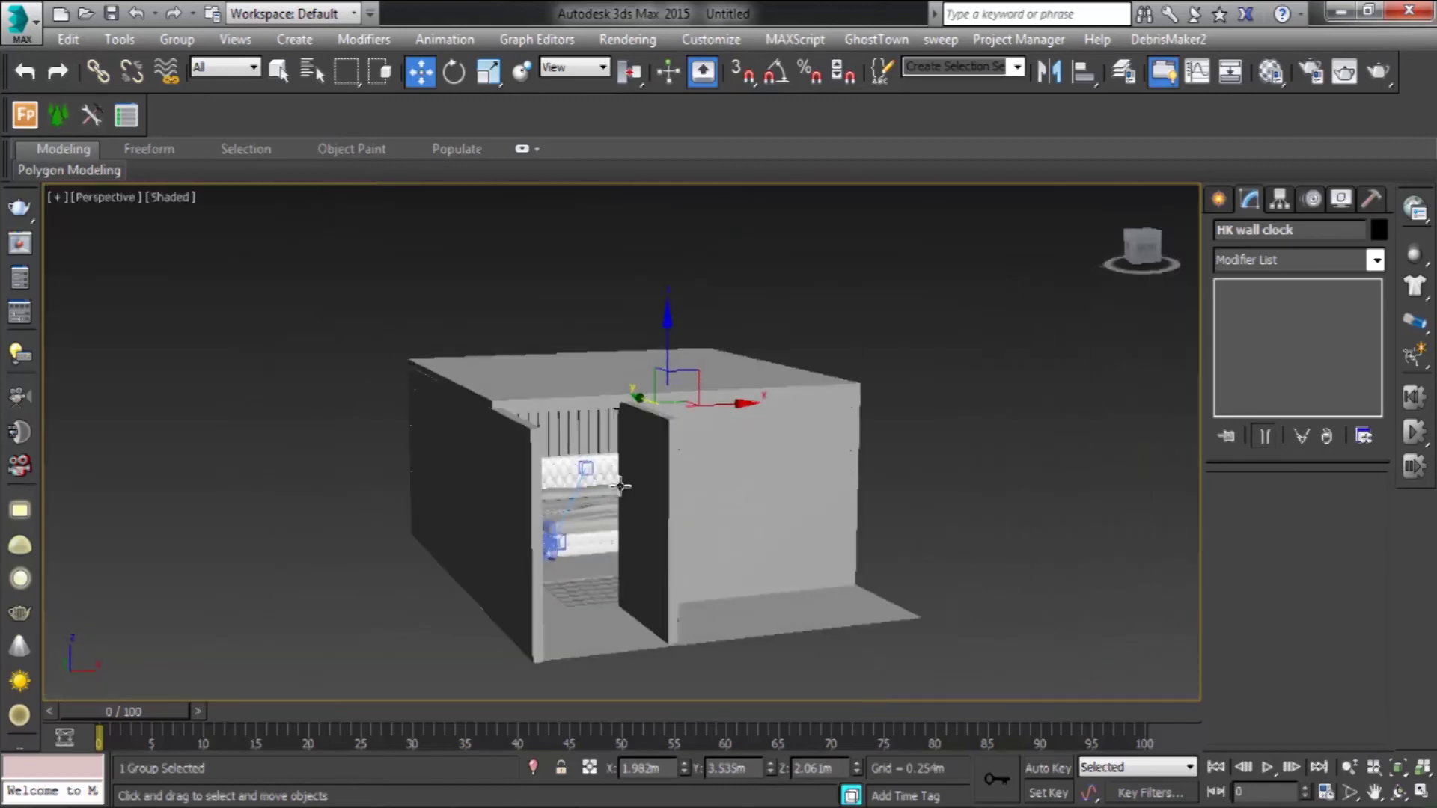
pyautogui.scroll(5, 651, 411)
pyautogui.moveTo(827, 305)
pyautogui.mouseDown(button='middle')
pyautogui.moveTo(554, 462)
pyautogui.moveTo(262, 561)
pyautogui.mouseUp(button='middle')
pyautogui.hotkey('alt', 'w')
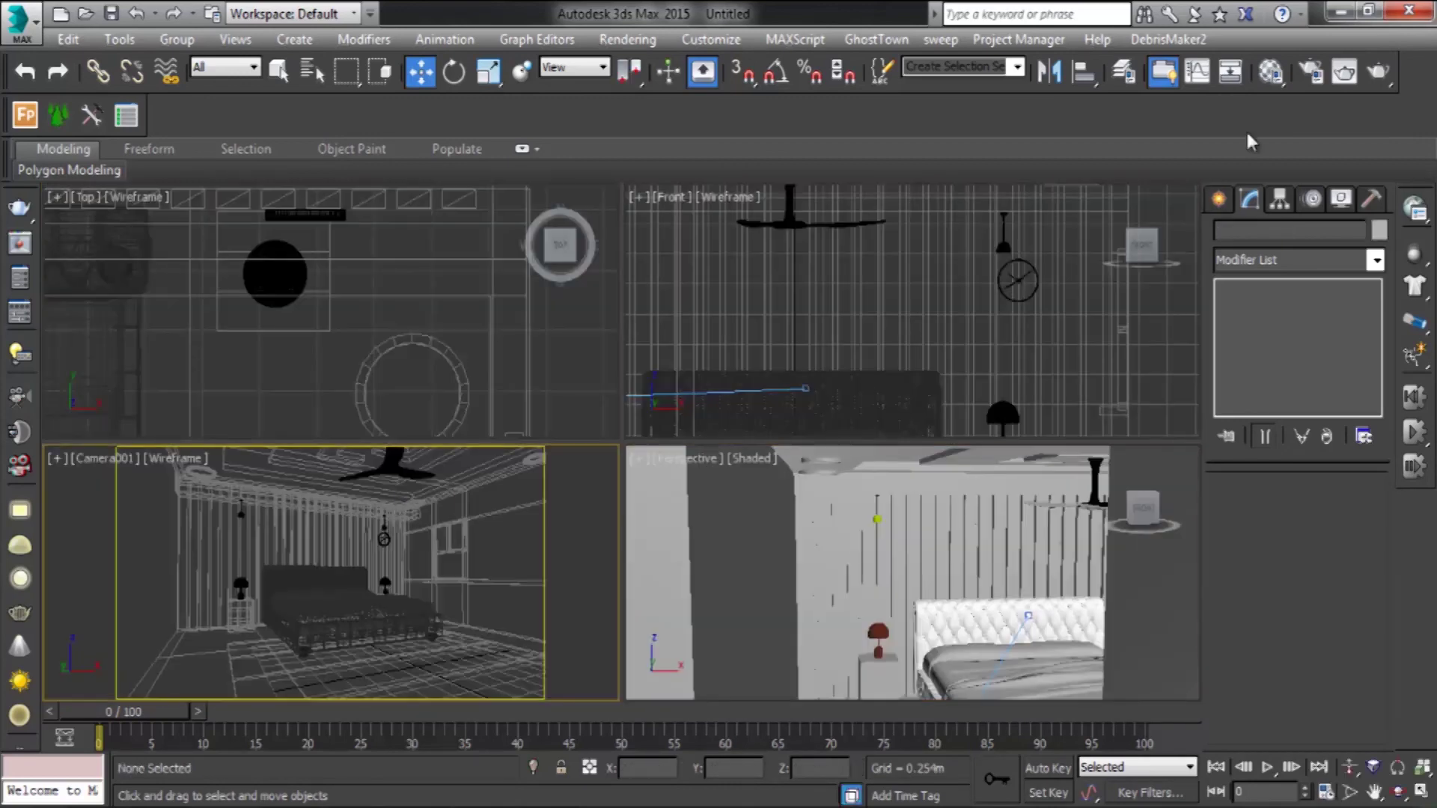
# Step: Render a Camera001 test frame, then save the scene as 'interior model'
pyautogui.hotkey('shift', 'q')
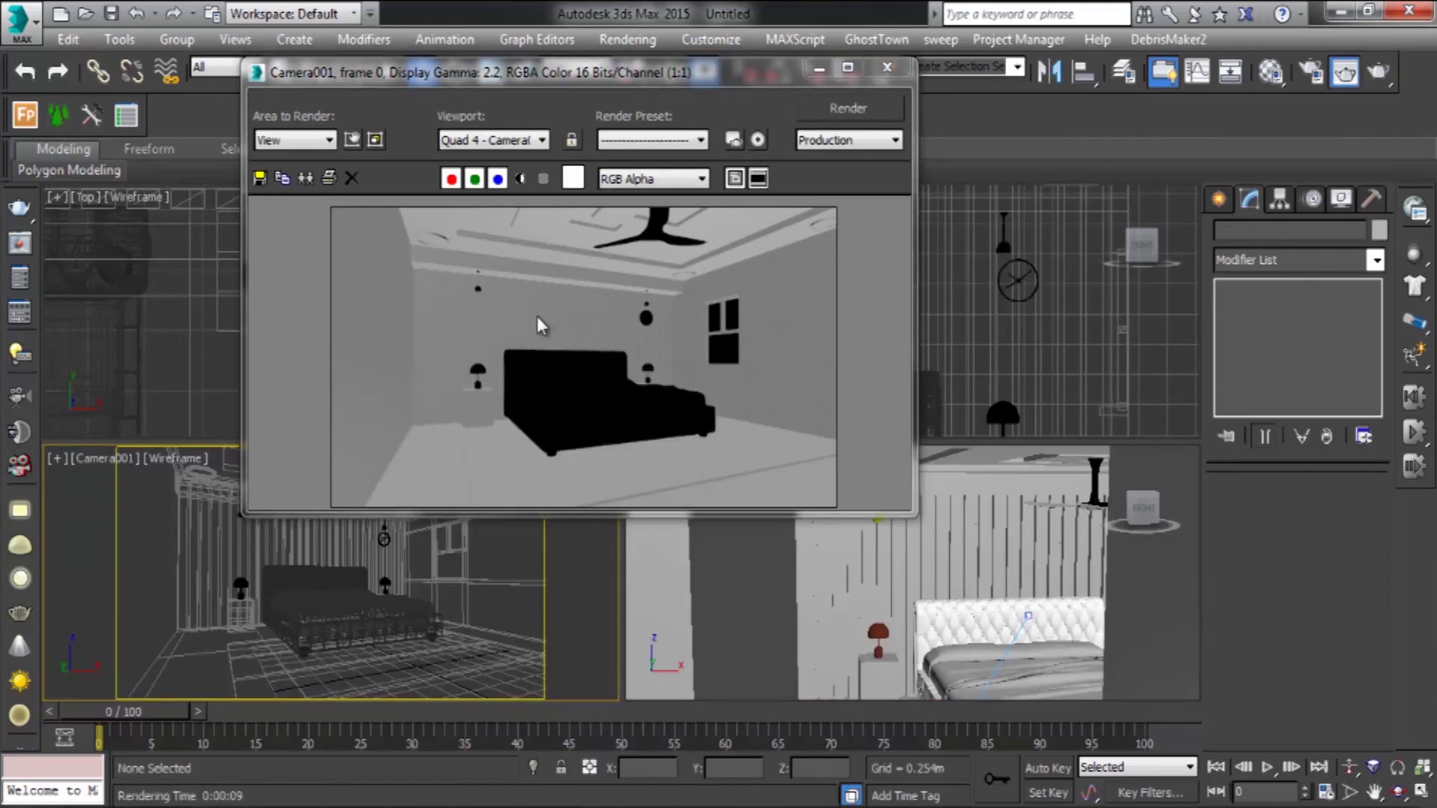
pyautogui.click(889, 69)
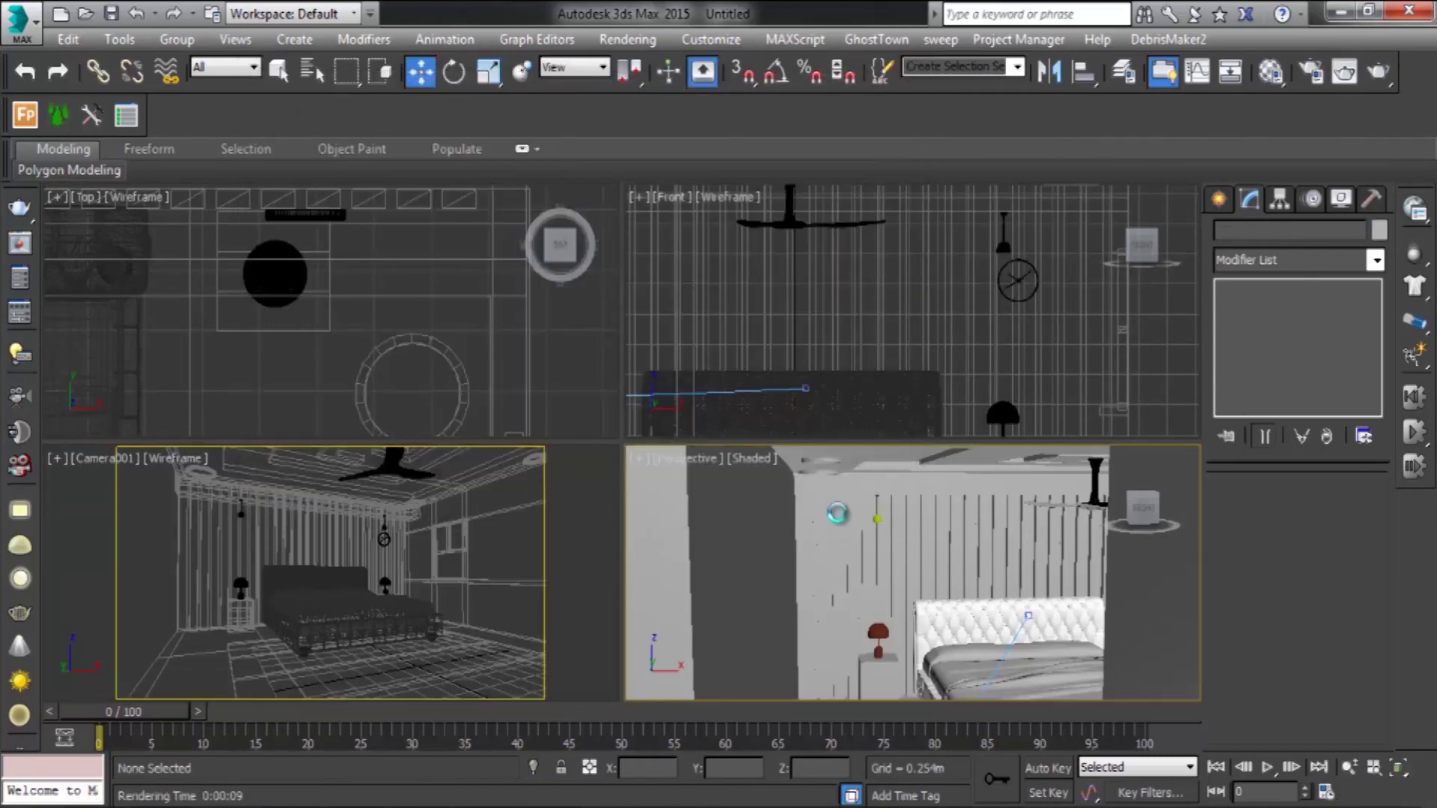
pyautogui.hotkey('ctrl', 's')
pyautogui.write('interior model')
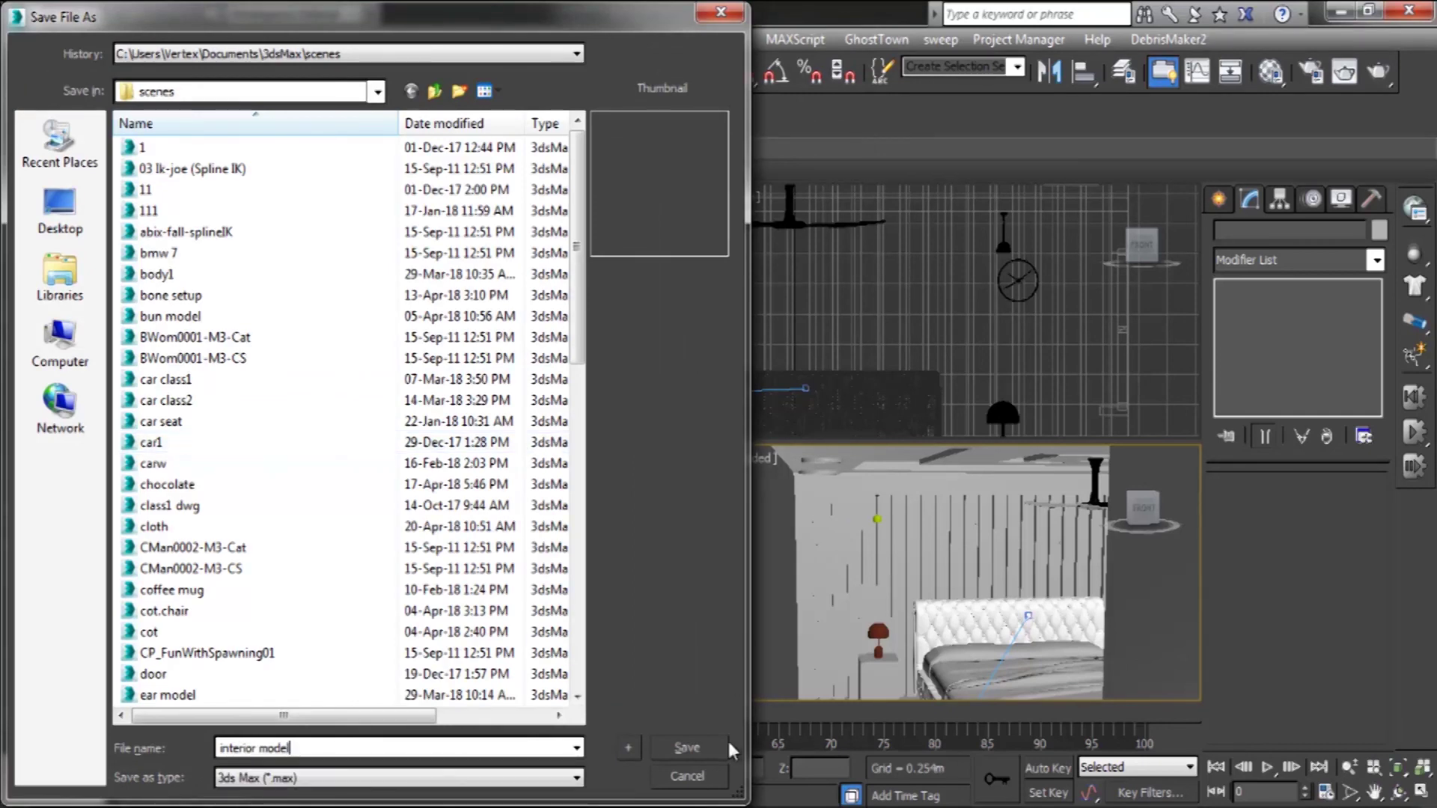
pyautogui.click(725, 745)
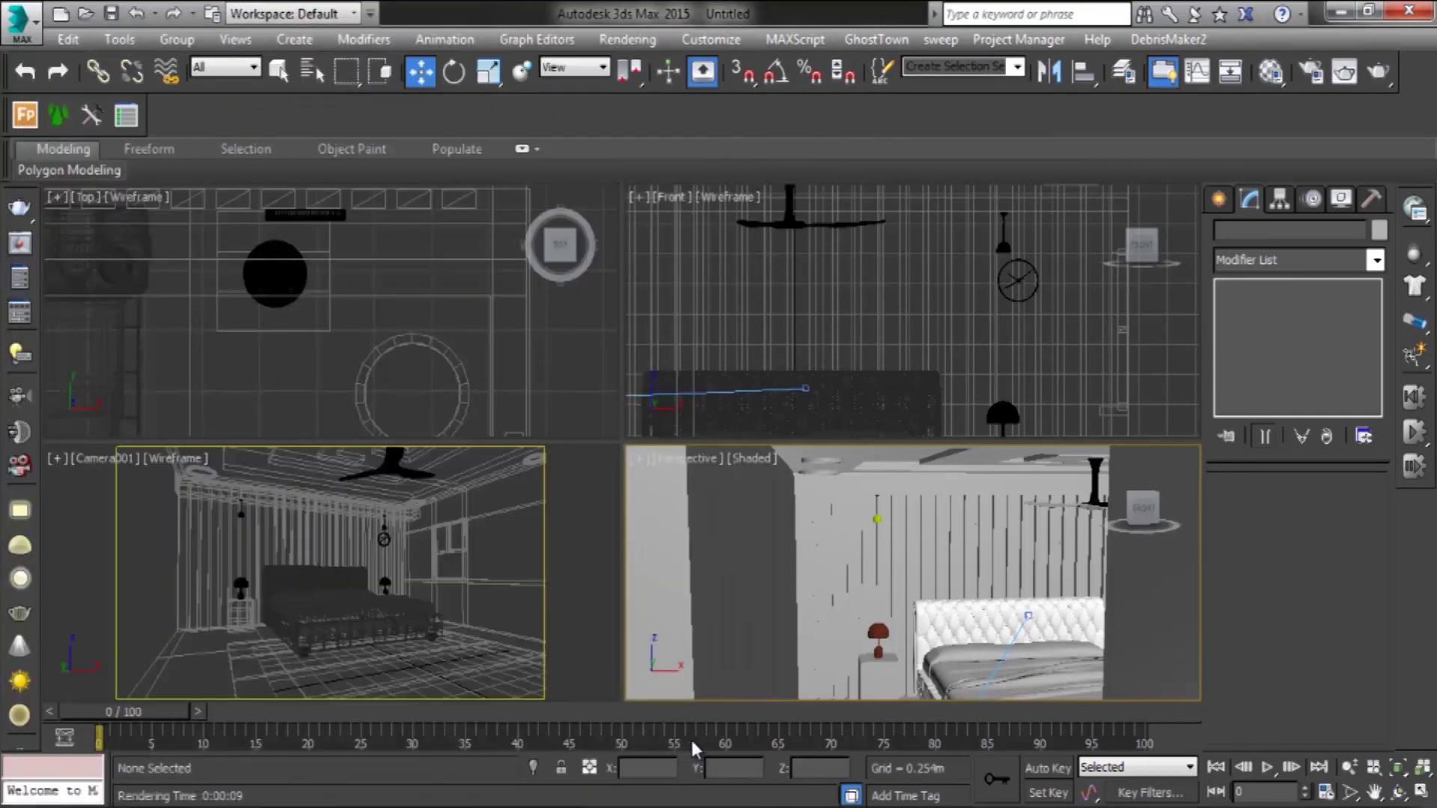